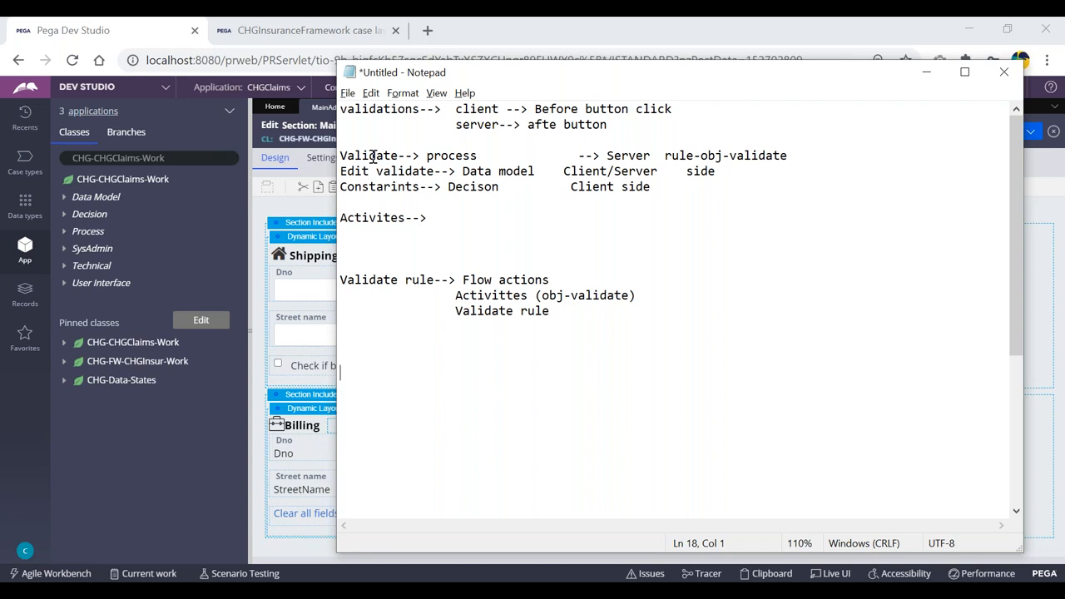
- Review the Notepad notes on Validate, Edit validate and Constraints, including where a Validate rule can be used
double_click(369, 156)
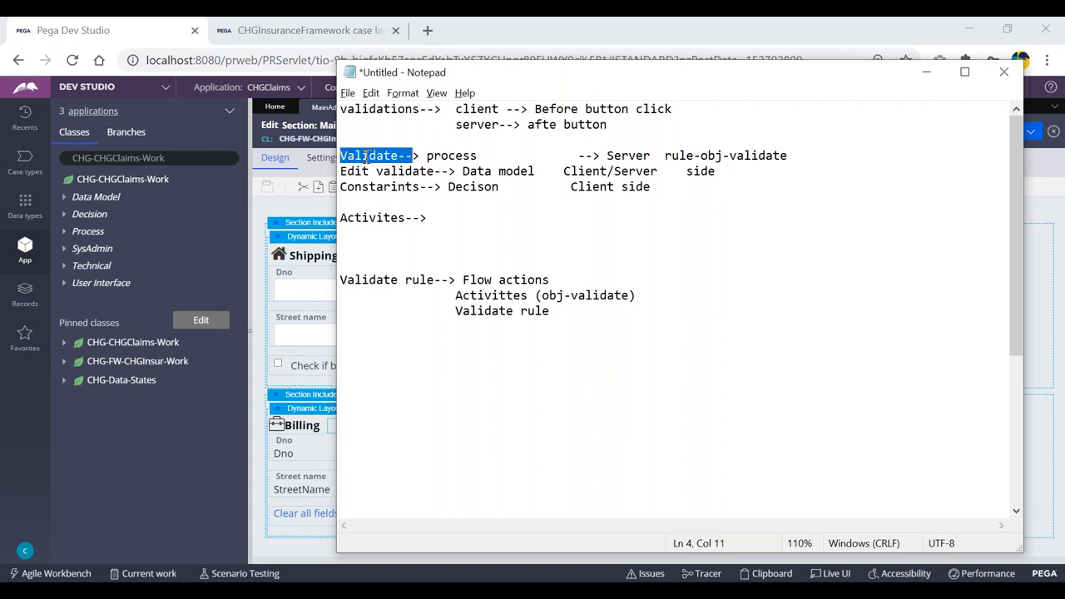
click(416, 157)
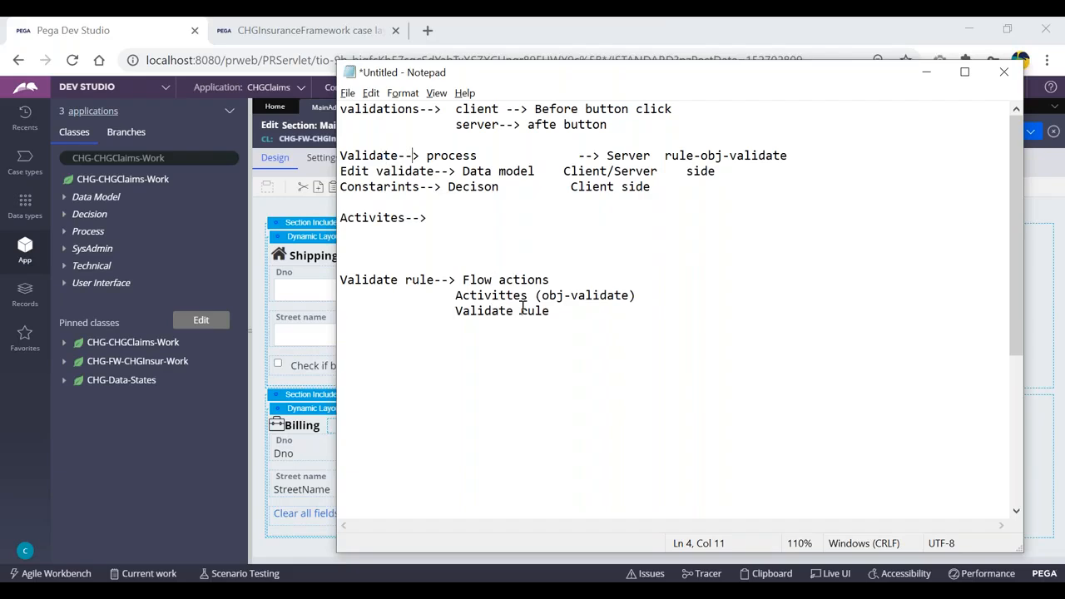
drag(550, 312, 456, 313)
click(567, 313)
double_click(369, 156)
click(405, 157)
click(281, 207)
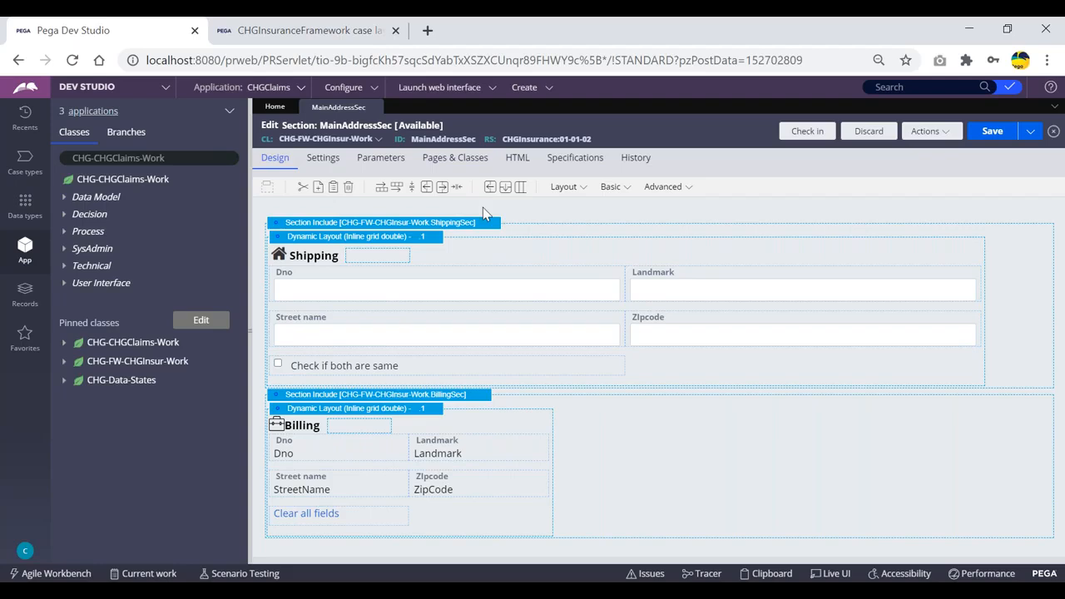
key(alt+Tab)
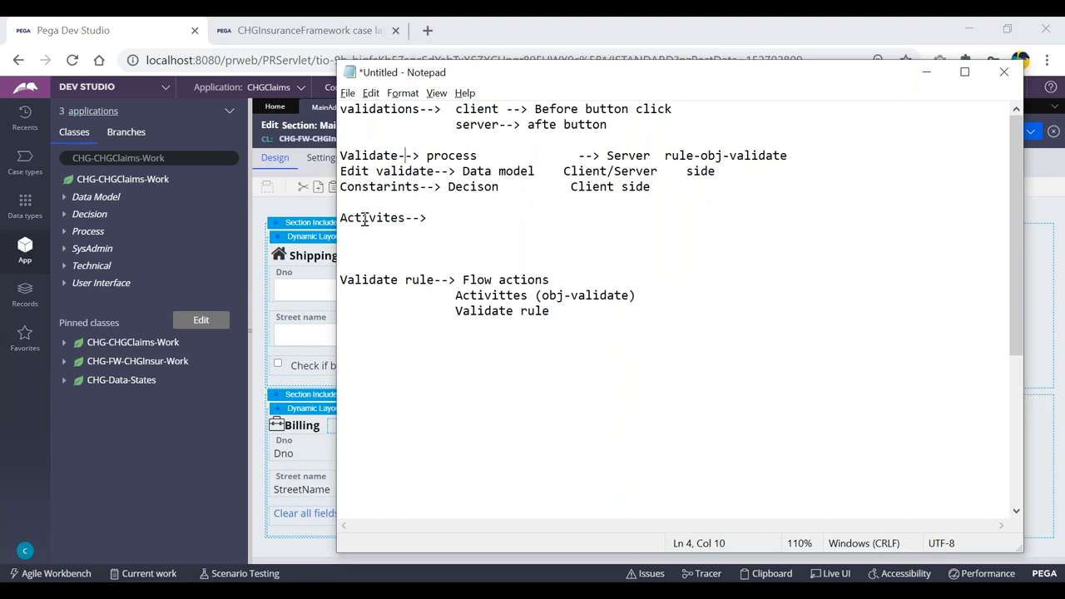
key(alt+Tab)
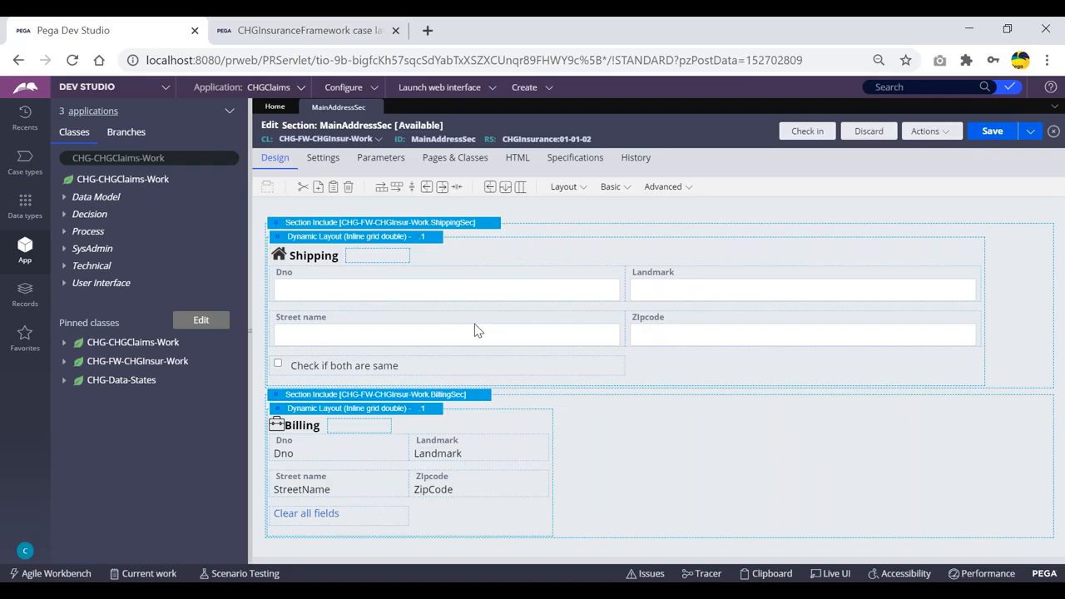
- In the insurance case, fill the Shipping section with Dno 54216576, Landmark rtatydyu, Street name !@#$%^ and ZipCode 123434567$%^
click(264, 33)
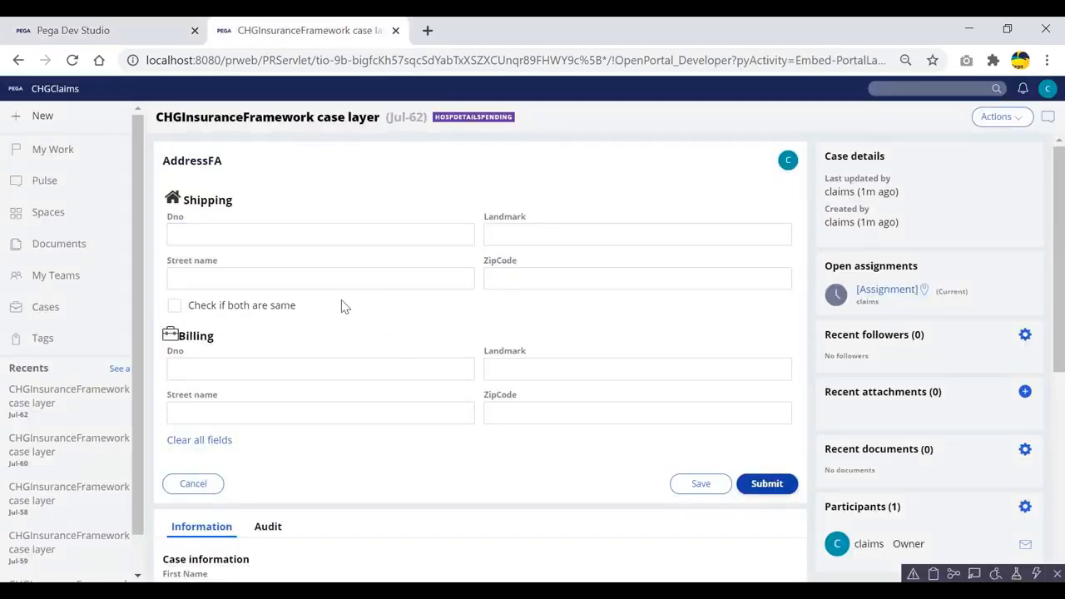
click(205, 241)
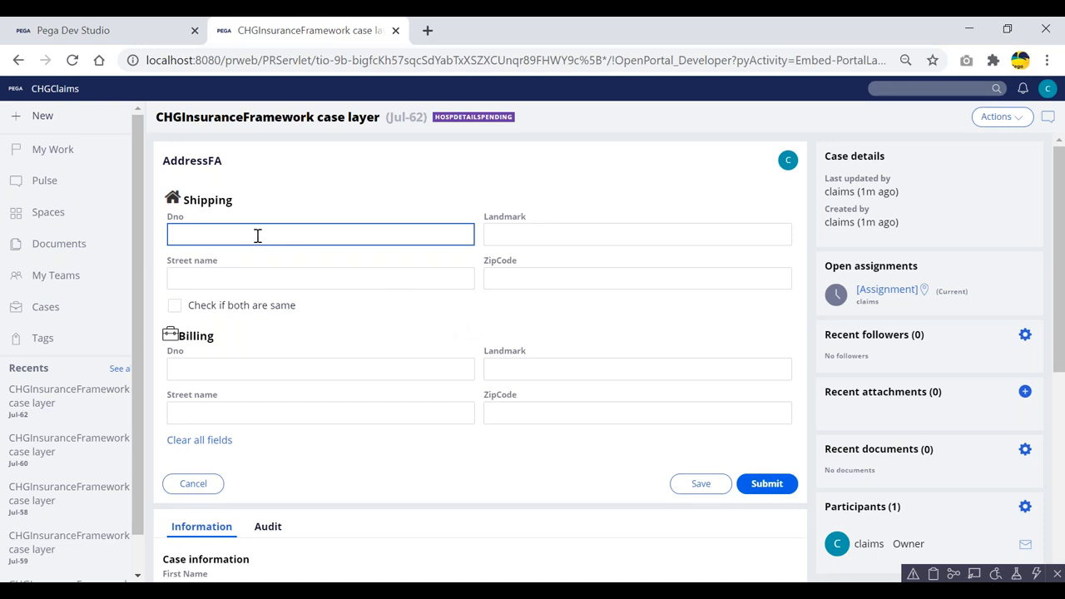
click(537, 240)
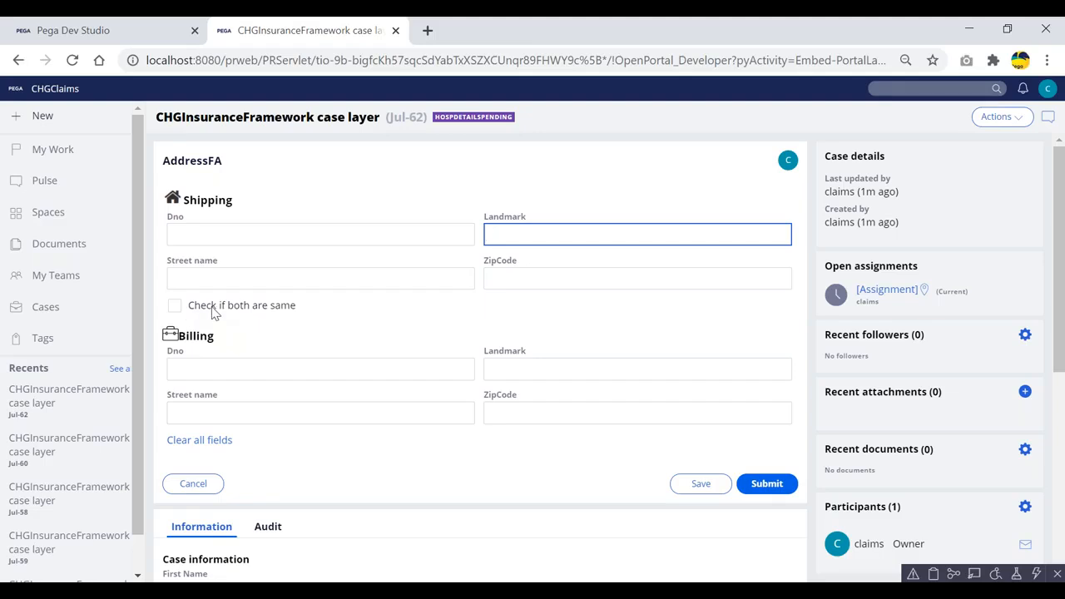
click(275, 234)
text(54216576)
key(Tab)
text(rtatydyu)
key(Tab)
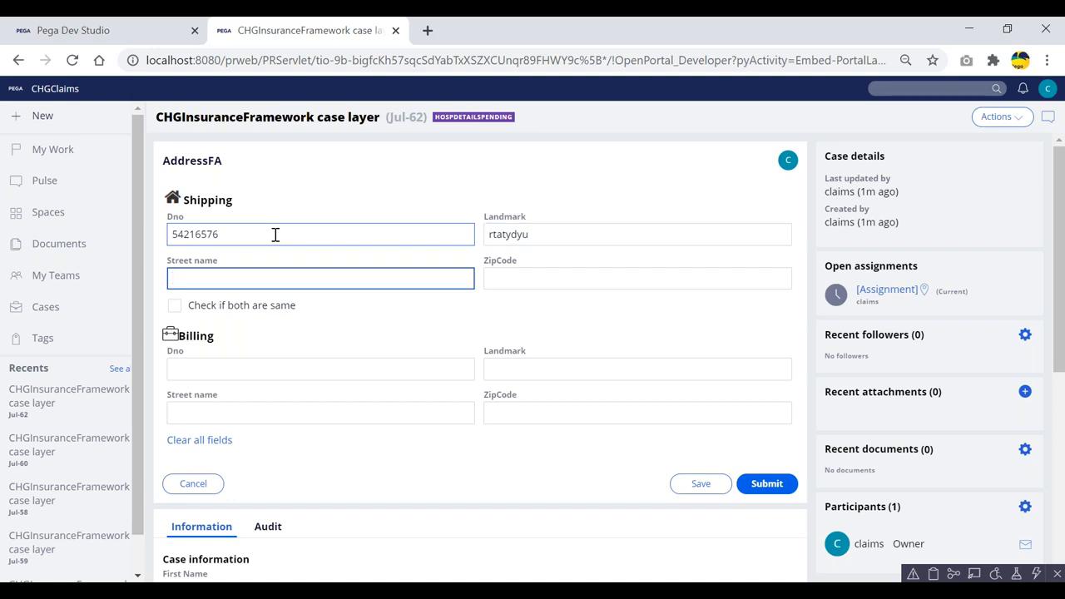
text(!@#$%^)
key(Tab)
text(123434567)
key(Tab)
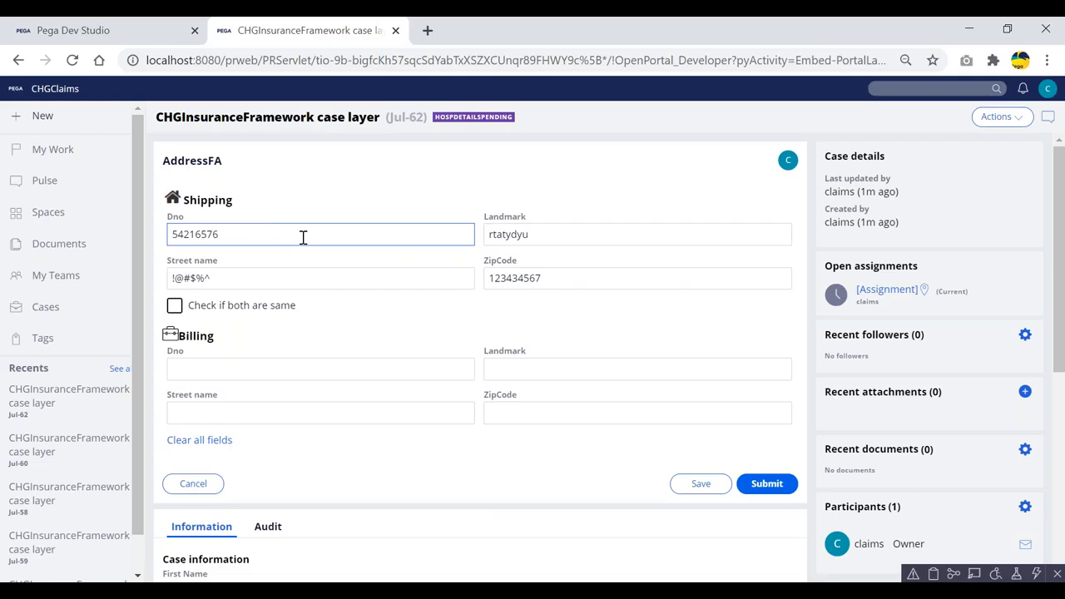
click(565, 278)
text($%^)
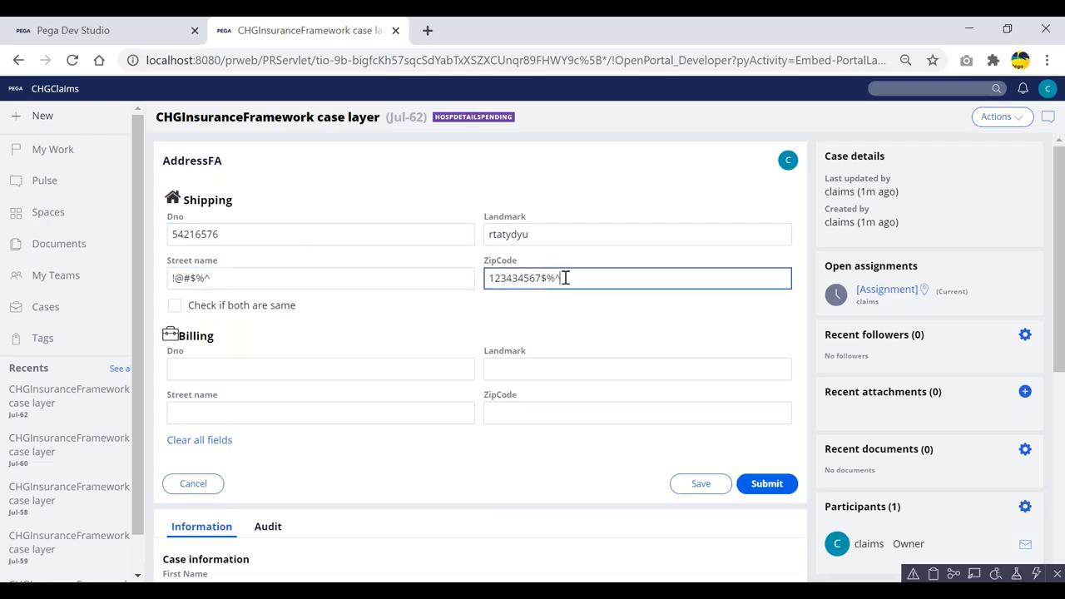
- Mark the shipping and billing addresses as the same, and clear all address fields
click(175, 307)
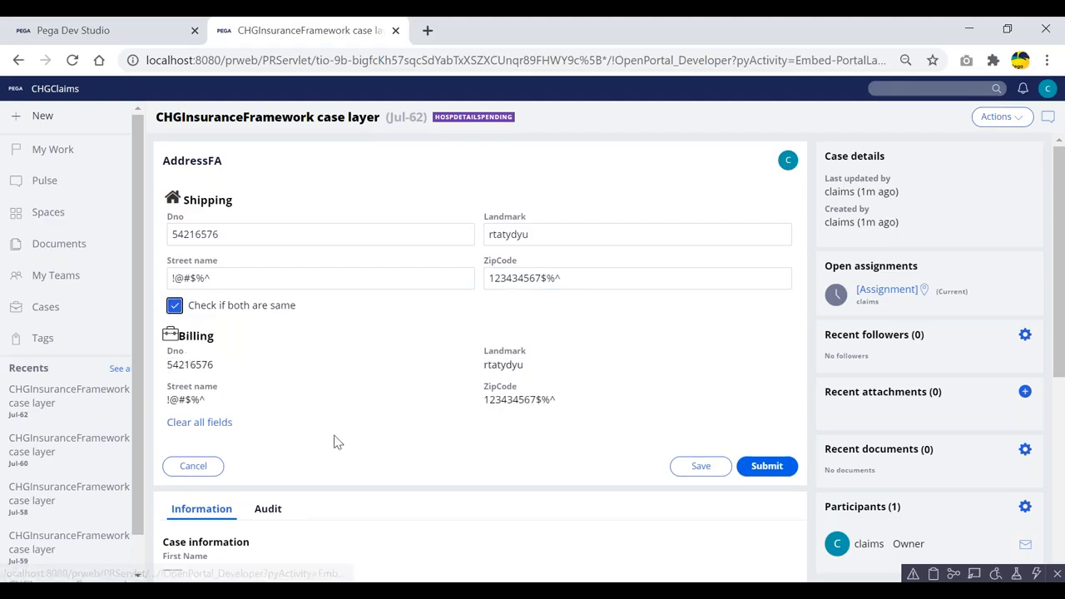
click(200, 422)
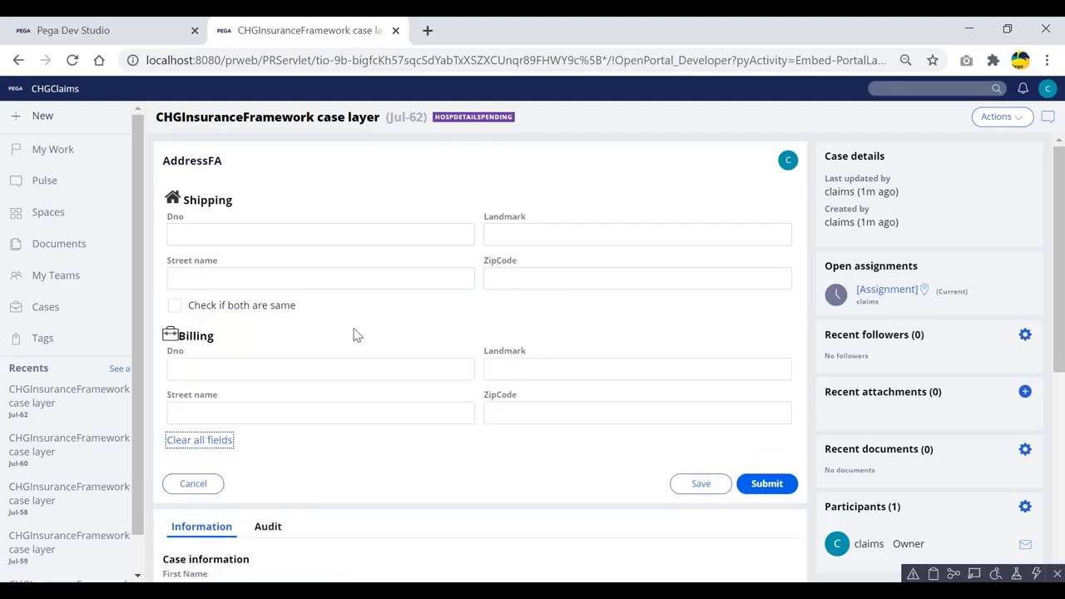
click(188, 225)
click(443, 409)
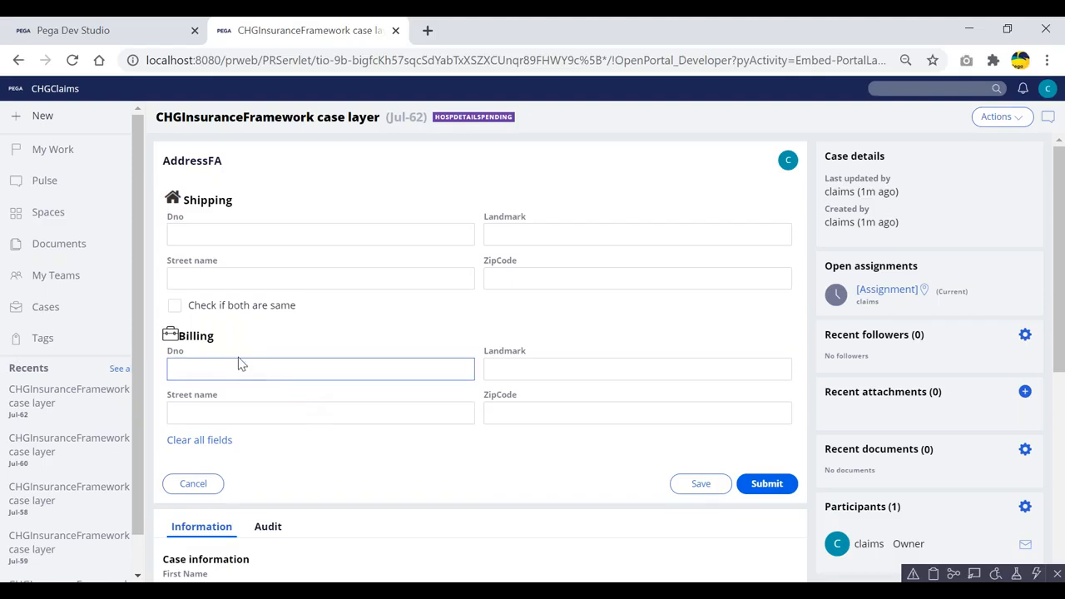
click(194, 233)
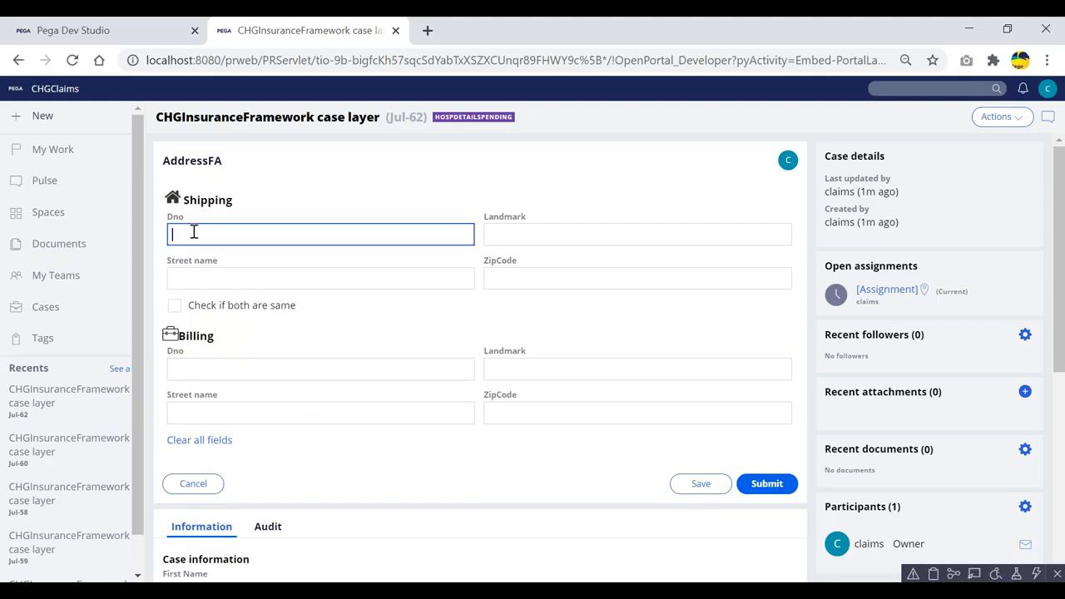
click(540, 234)
click(515, 277)
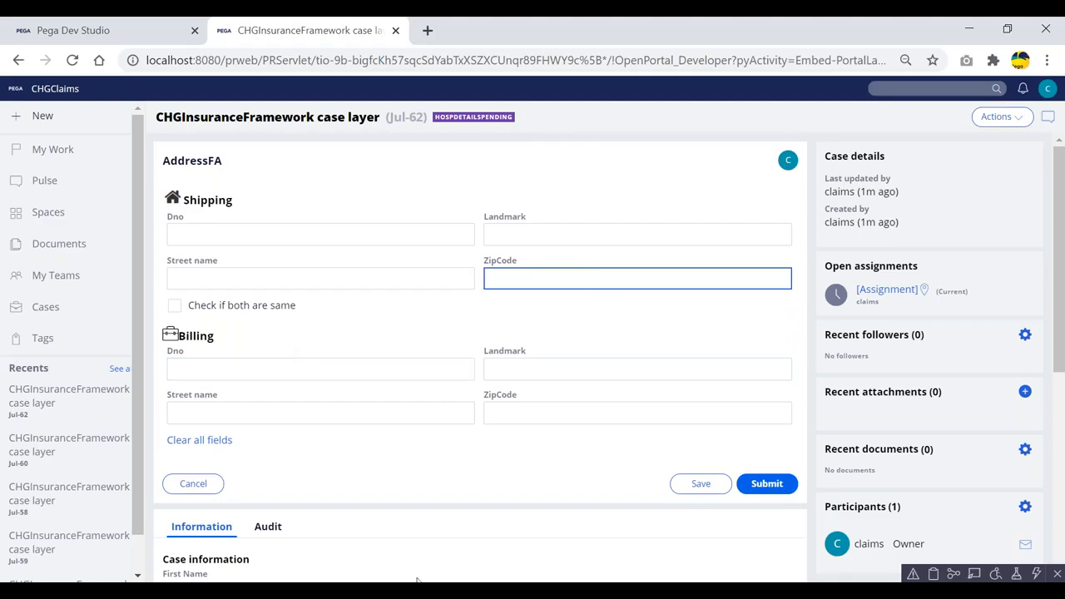
- In Notepad, add a line below the Validate rule notes with door number examples: "dNO- 11/199 PBNO-21/78/45"
key(alt+Tab)
click(610, 343)
key(Return)
key(Return)
key(Return)
text(dNO-)
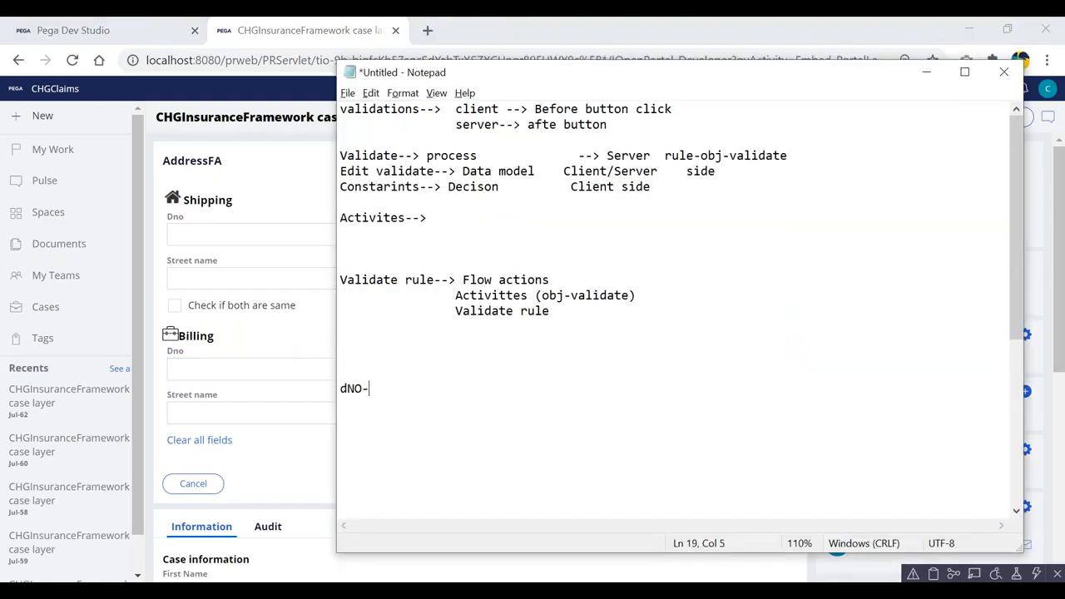
text(  11/199   PBNO-21/78/)
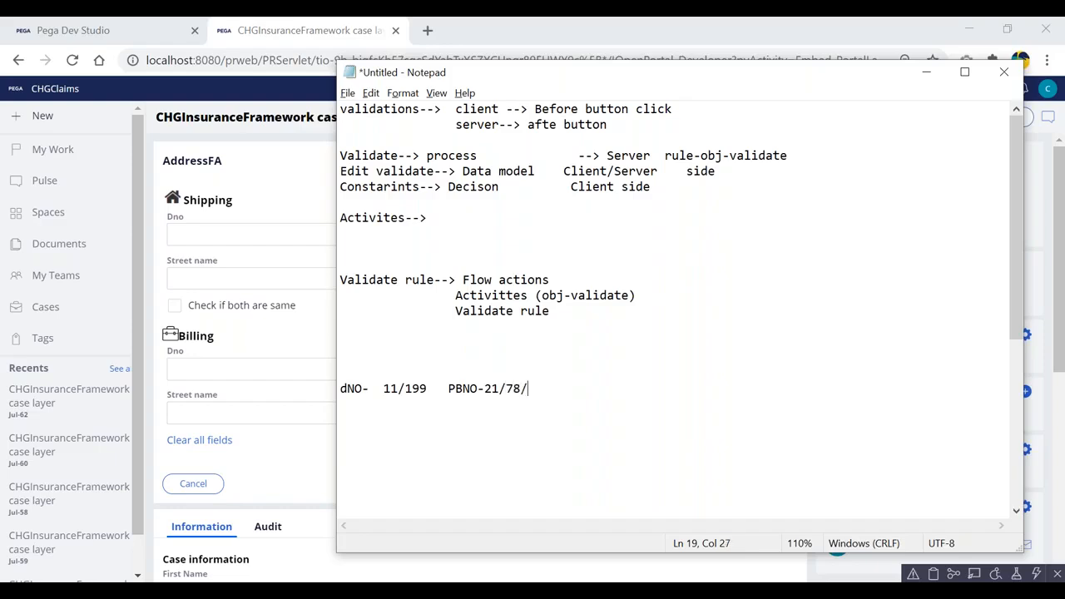
text(45)
key(alt+Tab)
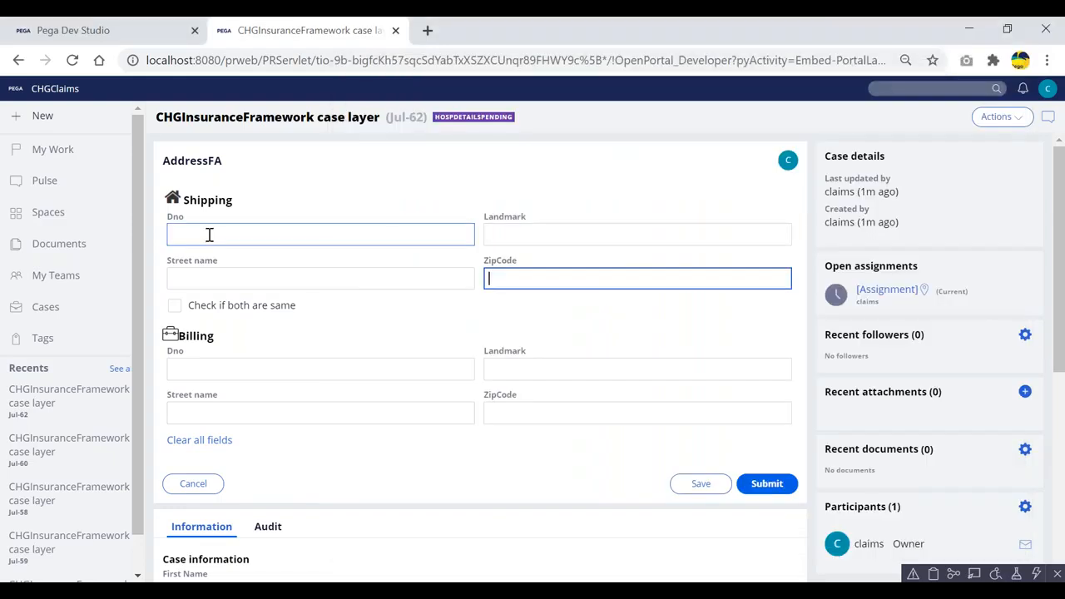
key(alt+Tab)
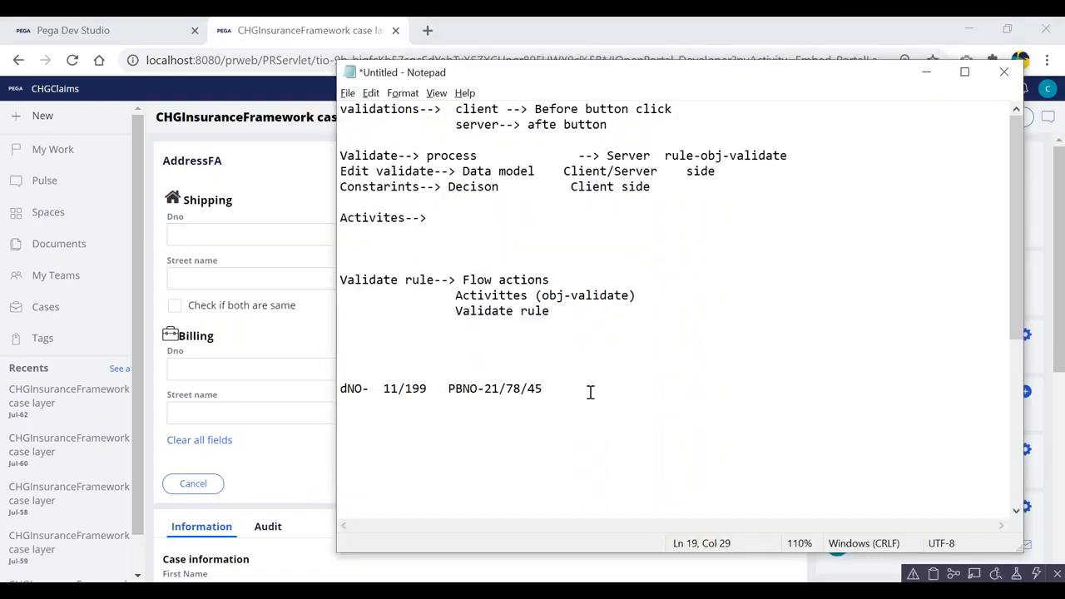
key(alt+Tab)
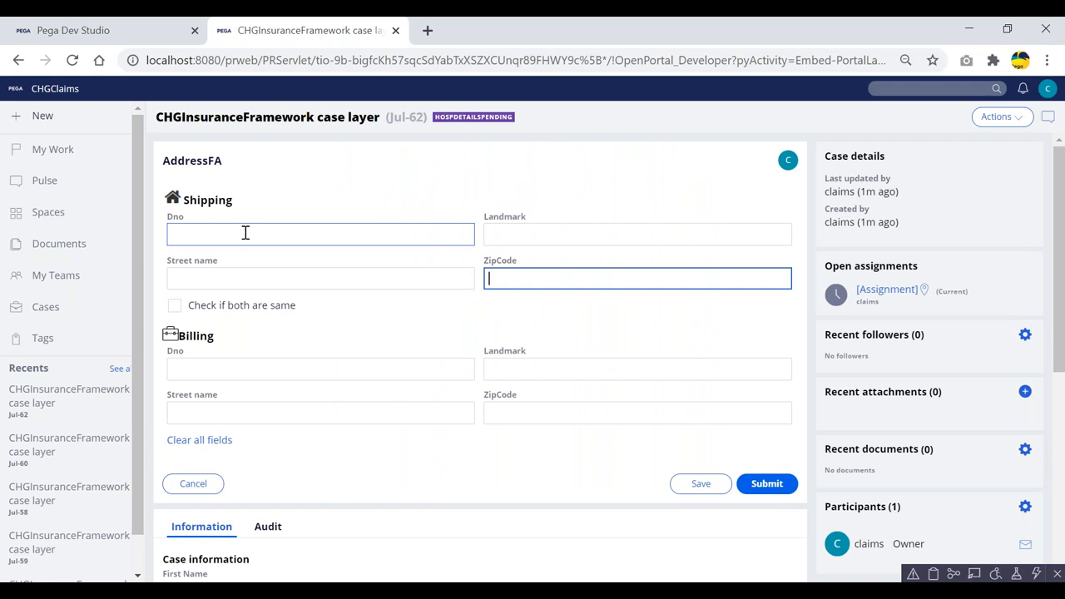
key(alt+Tab)
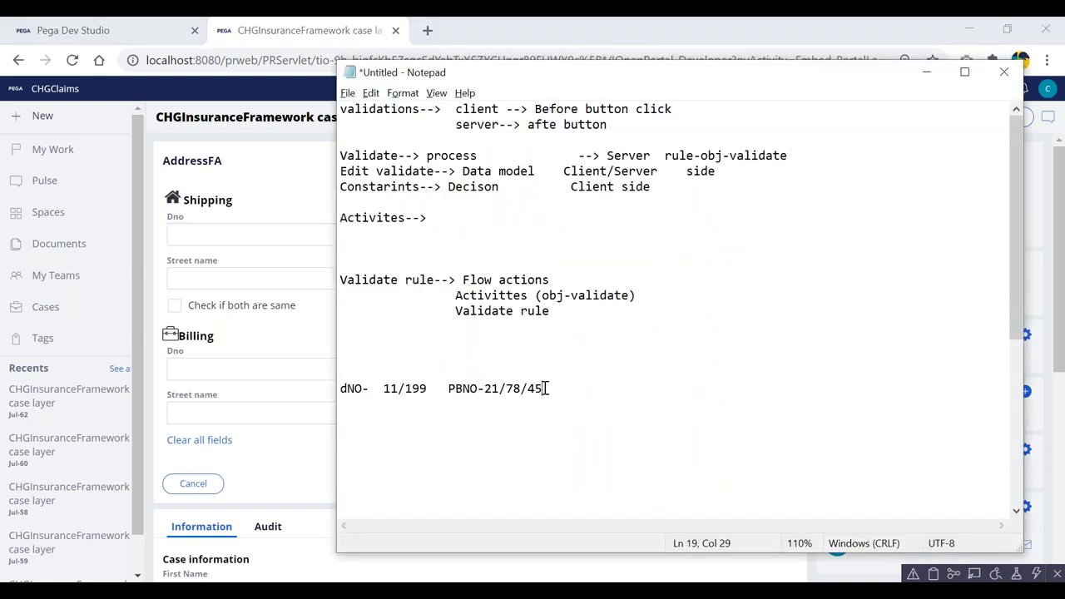
- Try the letters-only entry QWEDRFT in the case's shipping Dno field and erase it
click(229, 235)
text(QWEDRFT)
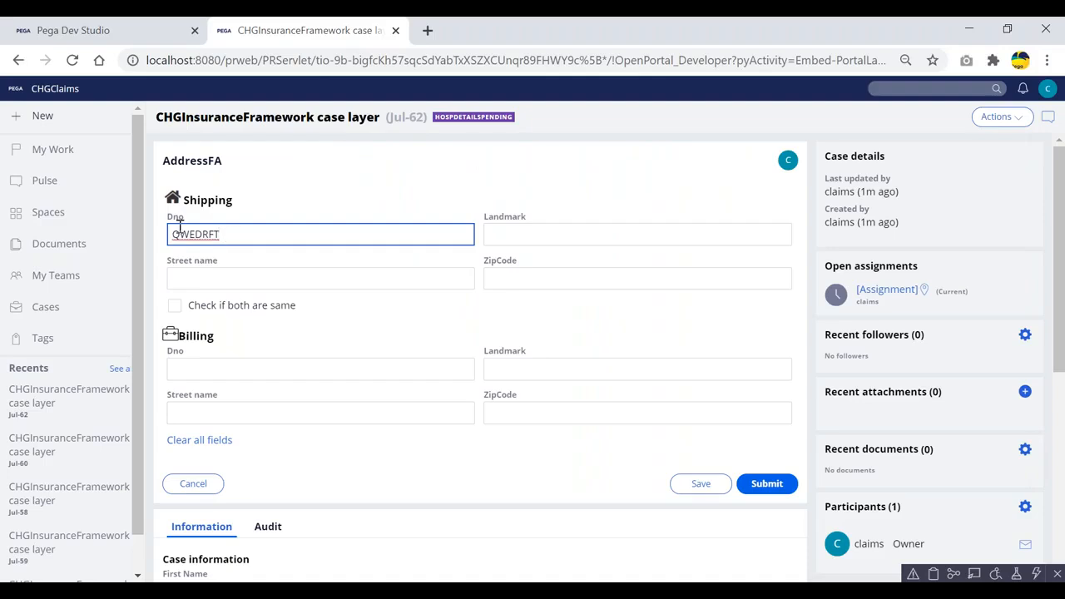
key(ctrl+a)
key(BackSpace)
key(alt+Tab)
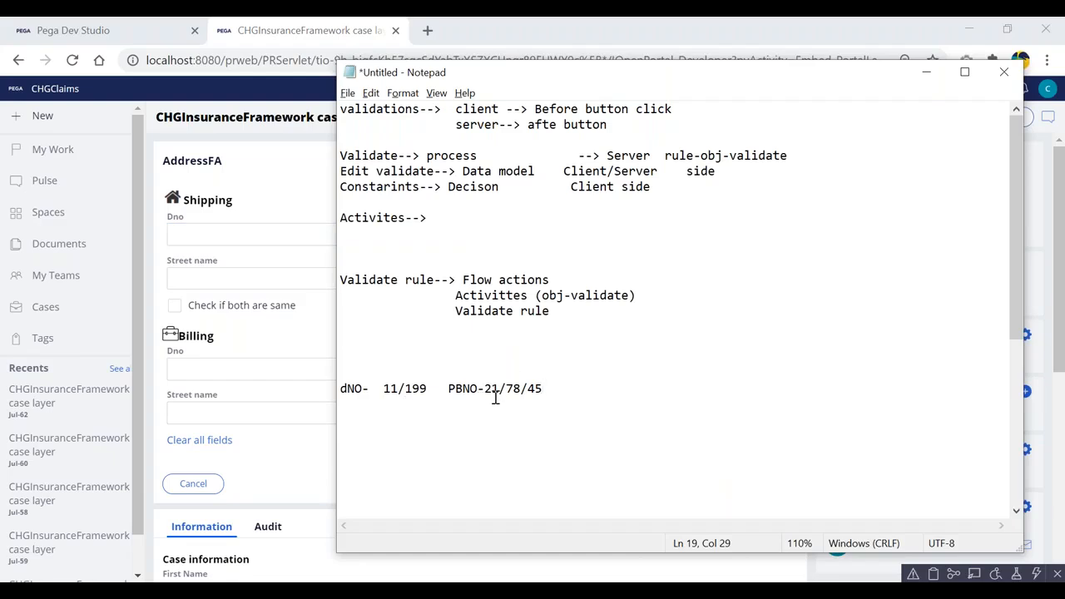
click(236, 240)
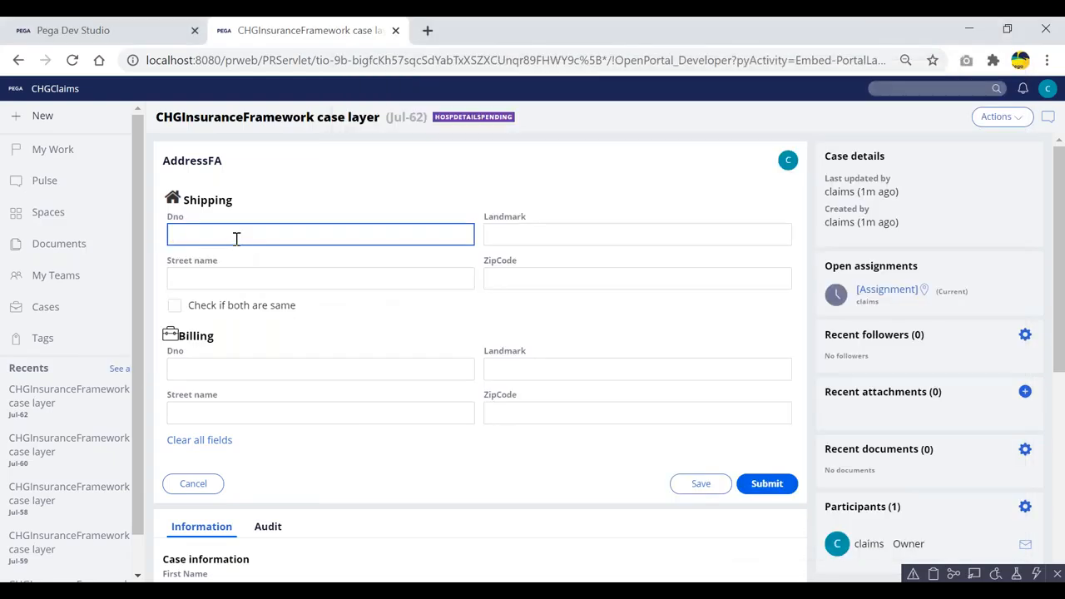
- In Notepad, leave a blank line below the door number examples and add the note "landmark-- only chars"
key(alt+Tab)
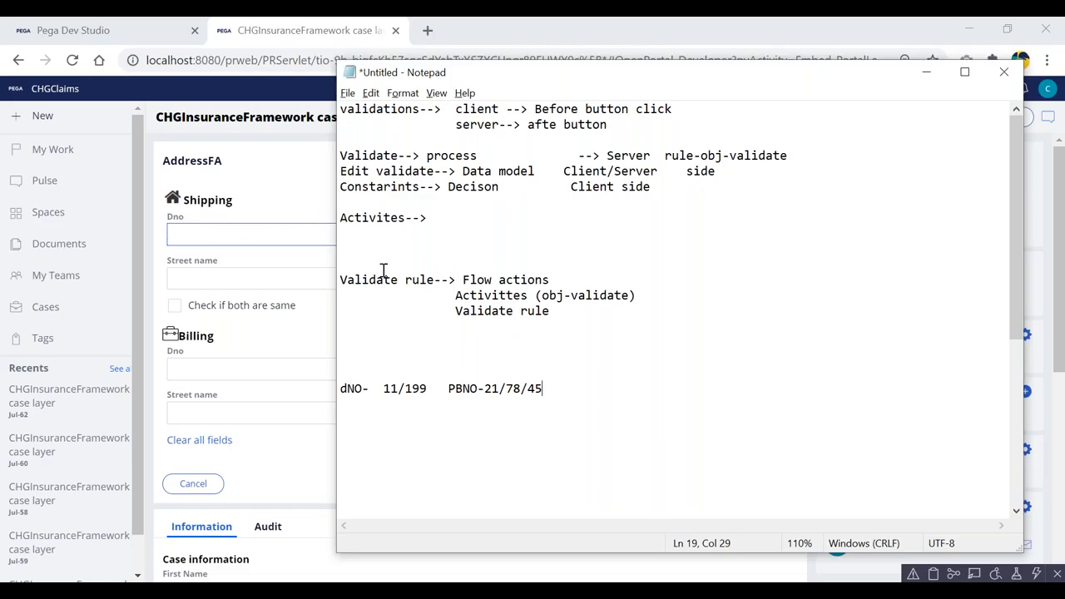
click(407, 389)
click(558, 386)
key(Return)
key(Return)
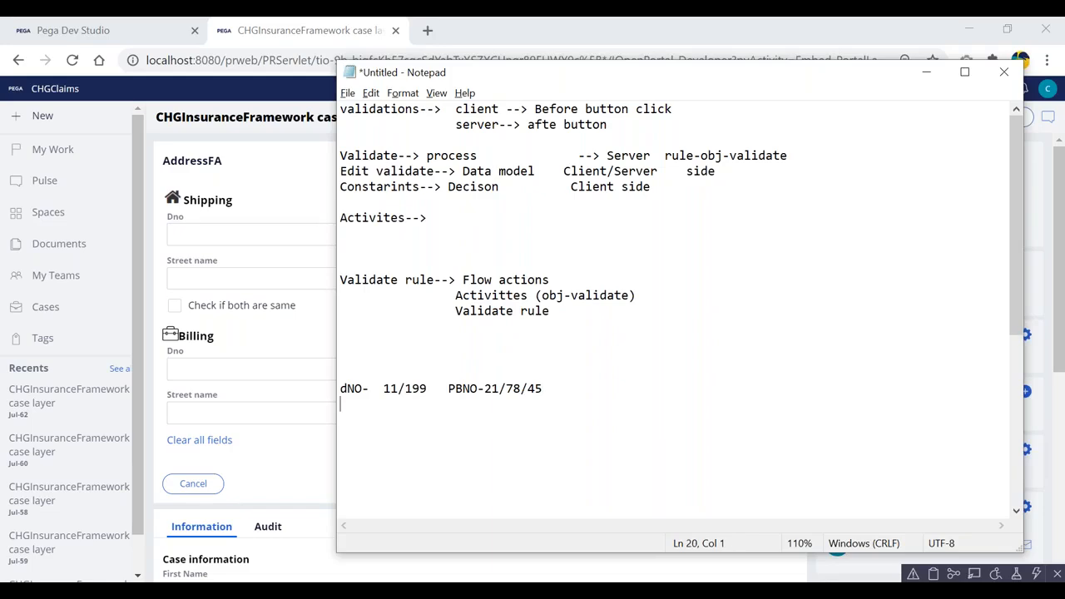
key(alt+Tab)
click(549, 232)
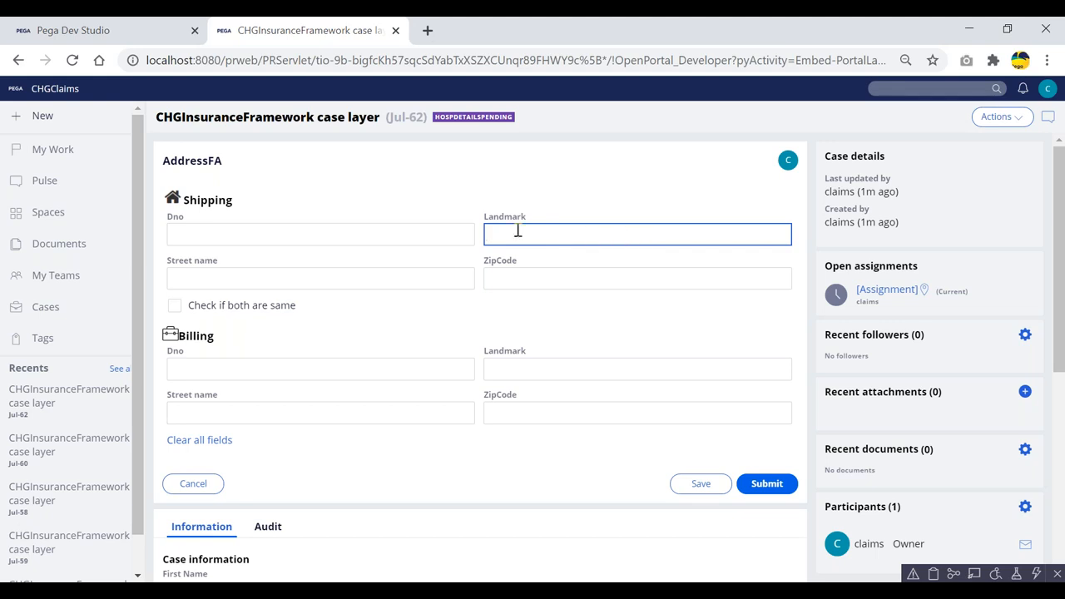
key(alt+Tab)
key(alt+Tab)
key(alt+Tab)
text(landmar)
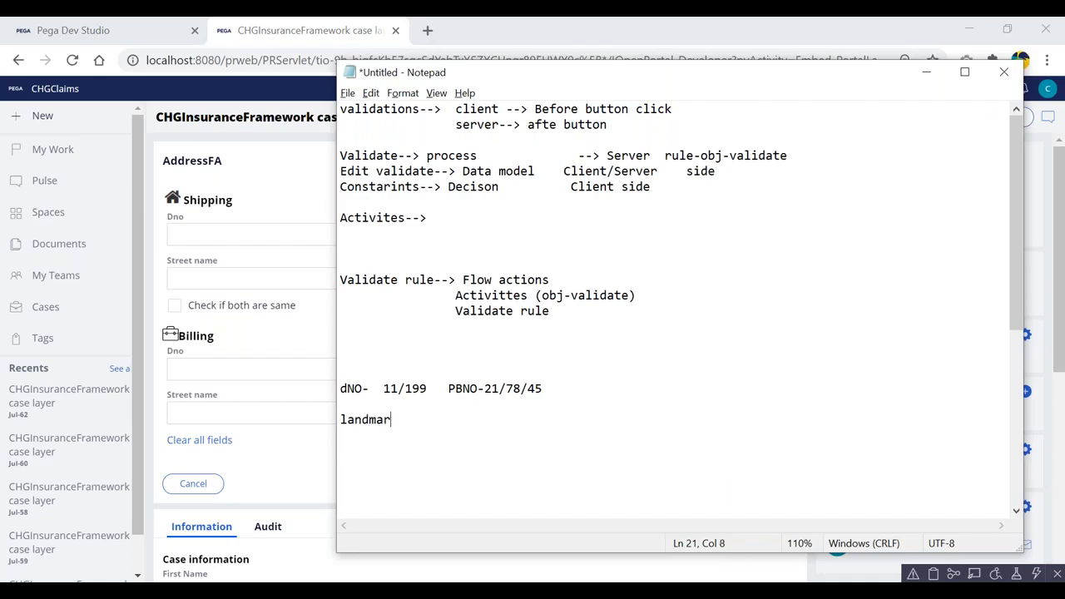
text(ylk-- on;l)
key(BackSpace)
text(lu)
text( chars)
key(Return)
- Add the note "streetname- charact" on the line below the landmark requirement
key(alt+Tab)
key(alt+Tab)
text(streetname-)
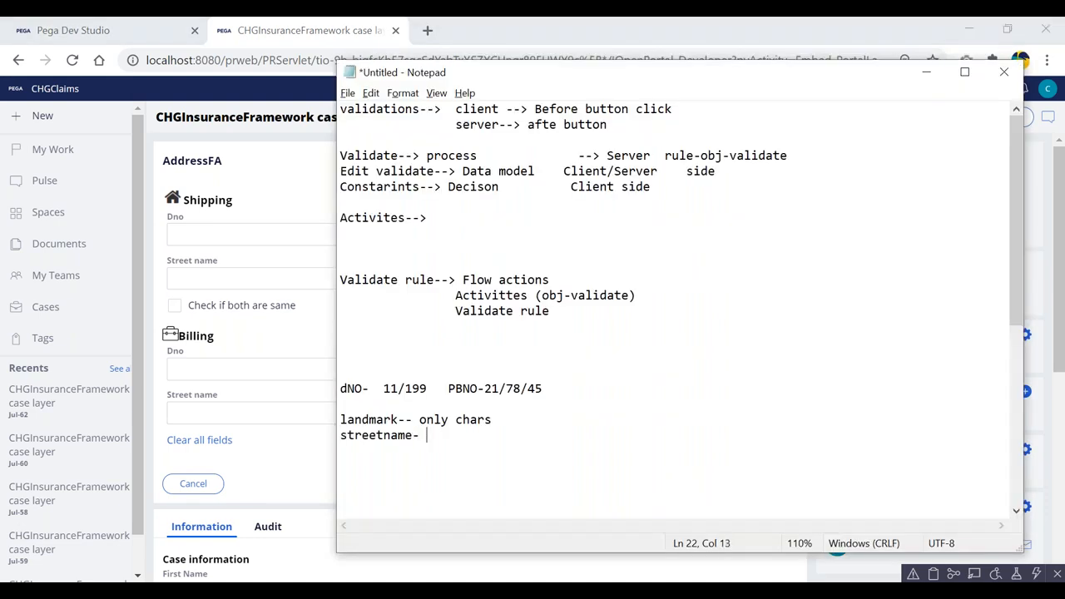
text( charact)
key(Return)
key(alt+Tab)
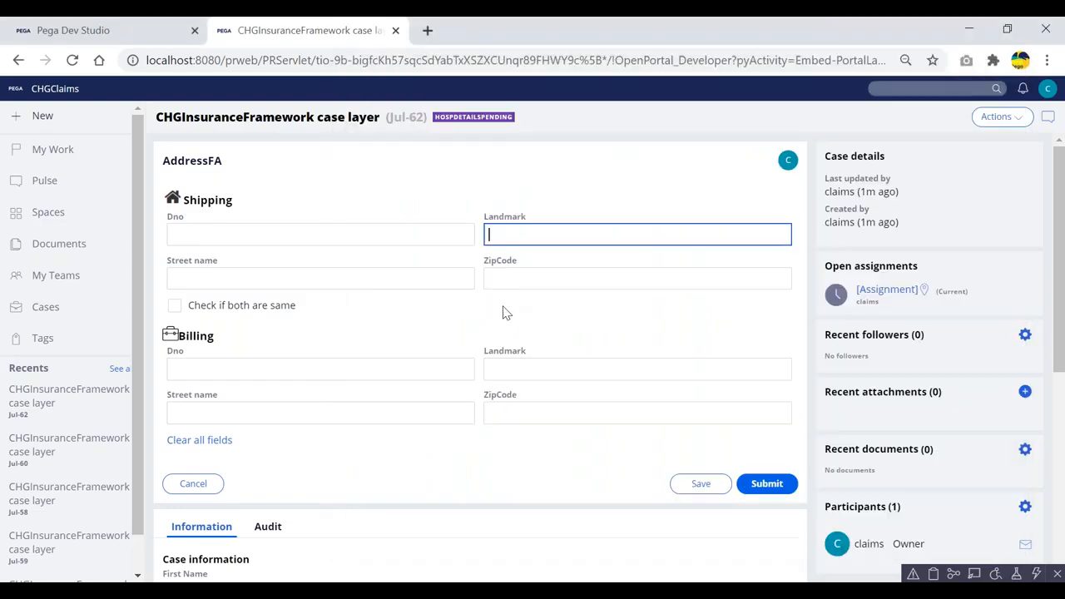
- Add a note line below the street name requirement marking the zip as "num"
key(alt+Tab)
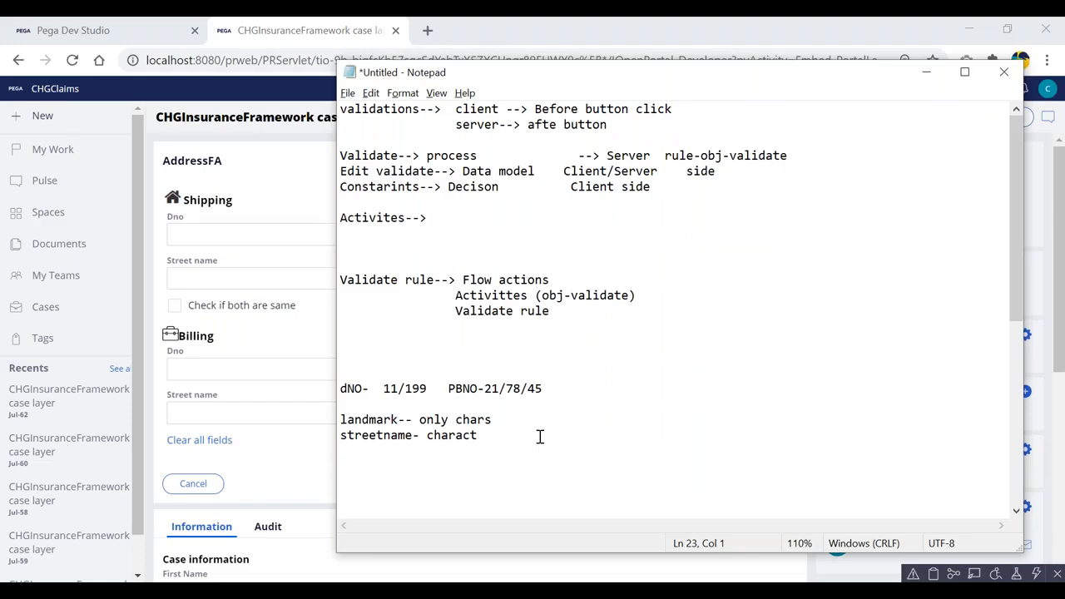
text(zip)
key(BackSpace)
text(- num)
key(alt+Tab)
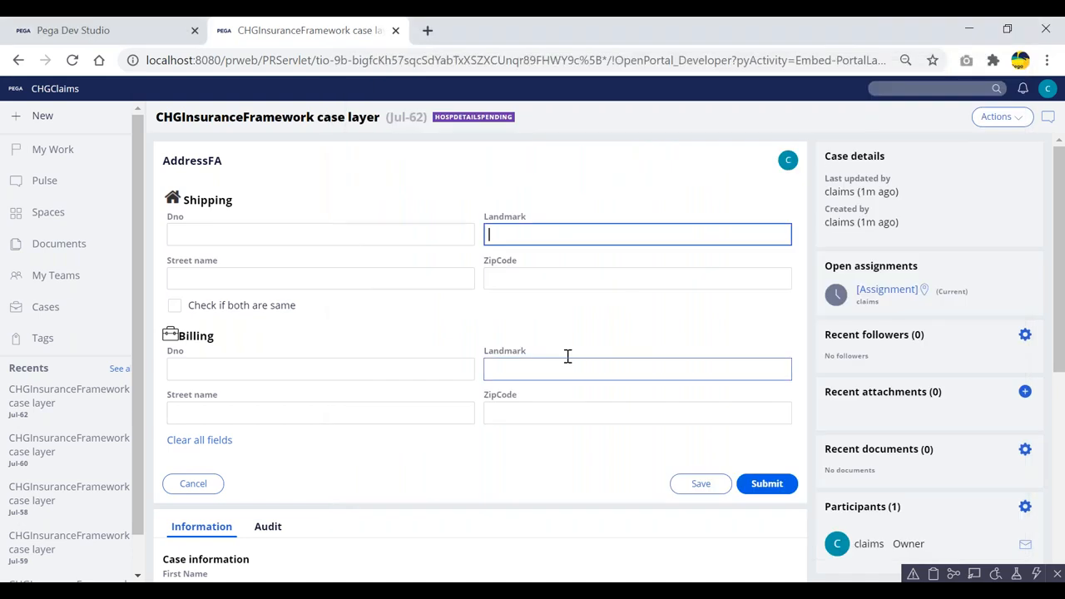
click(531, 279)
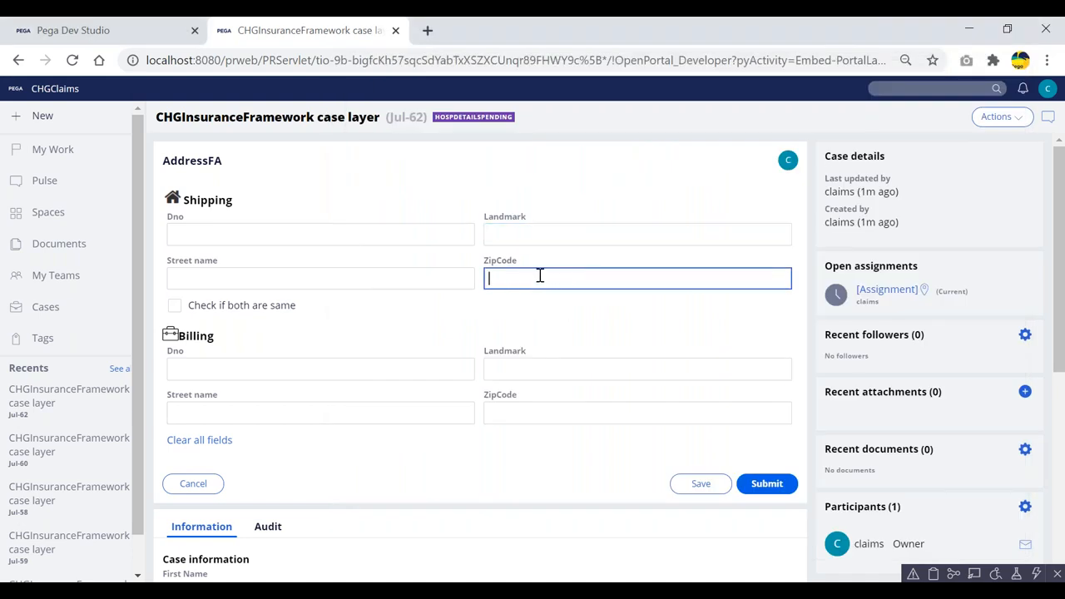
click(524, 228)
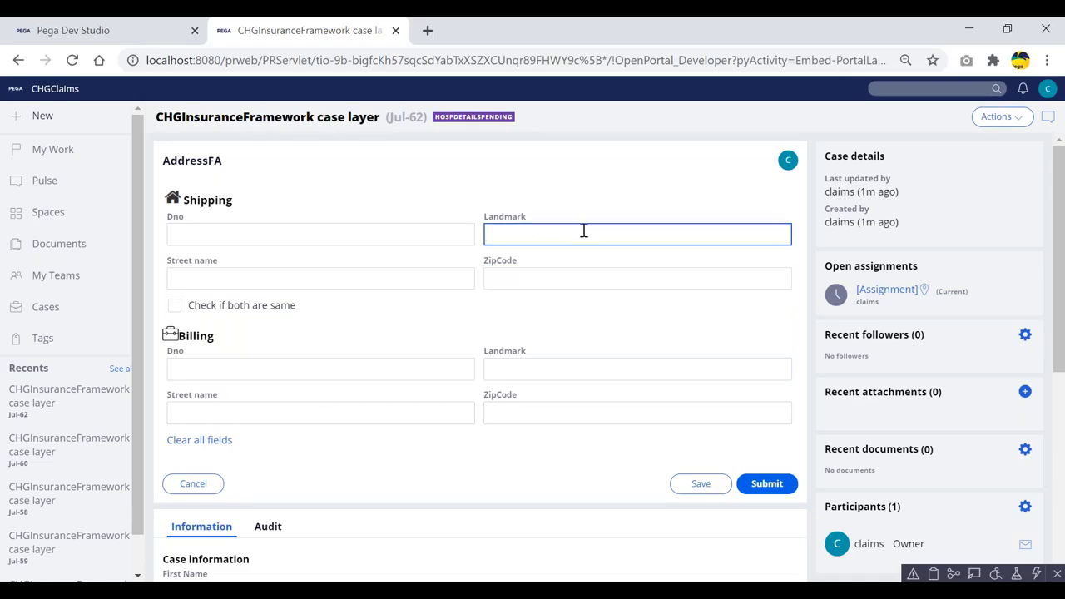
click(209, 236)
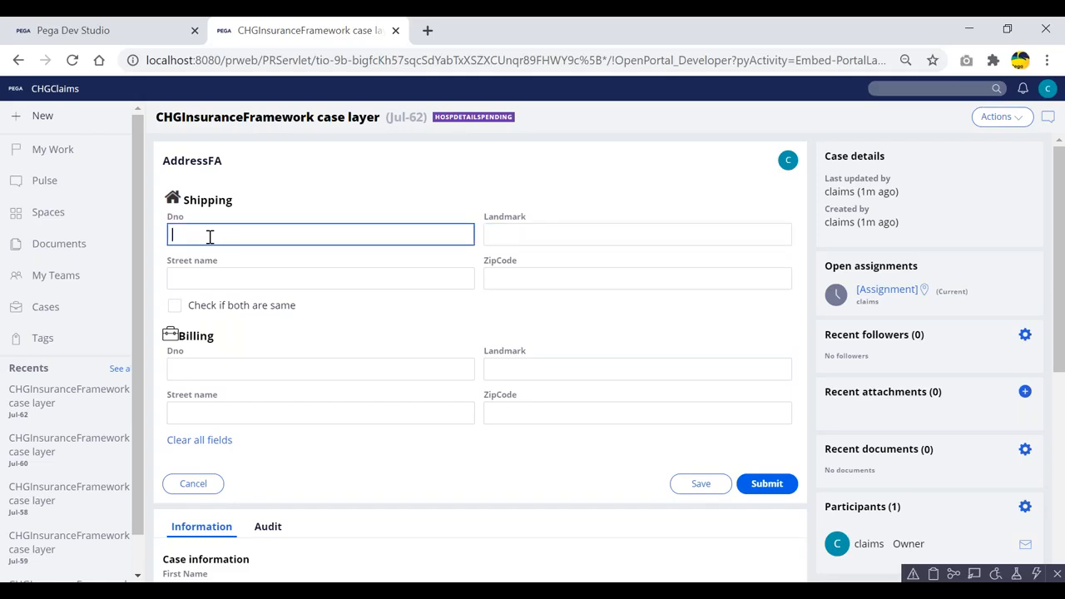
key(alt+Tab)
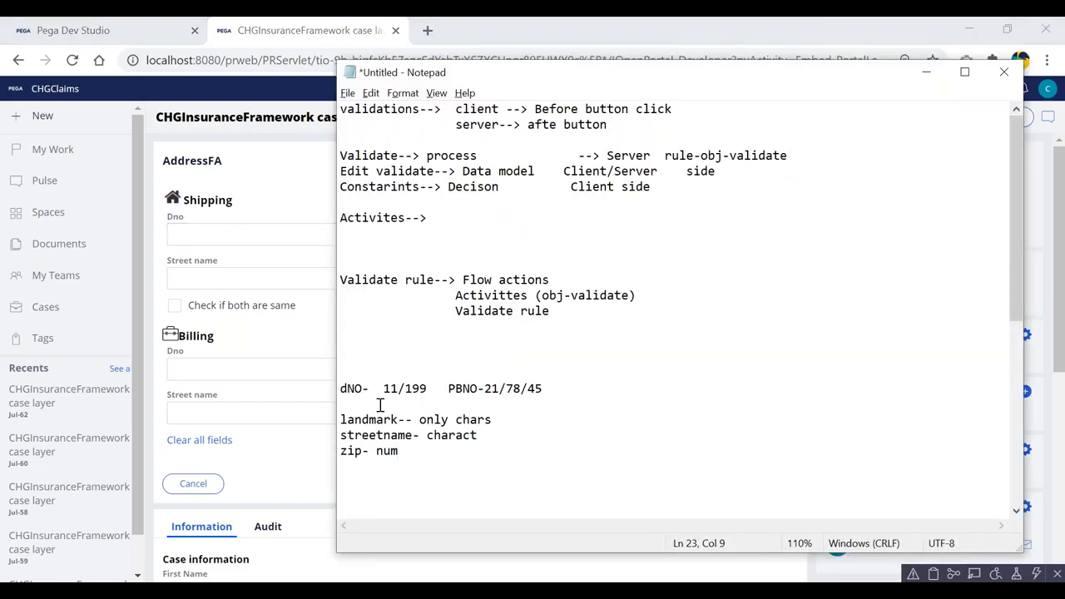
click(407, 388)
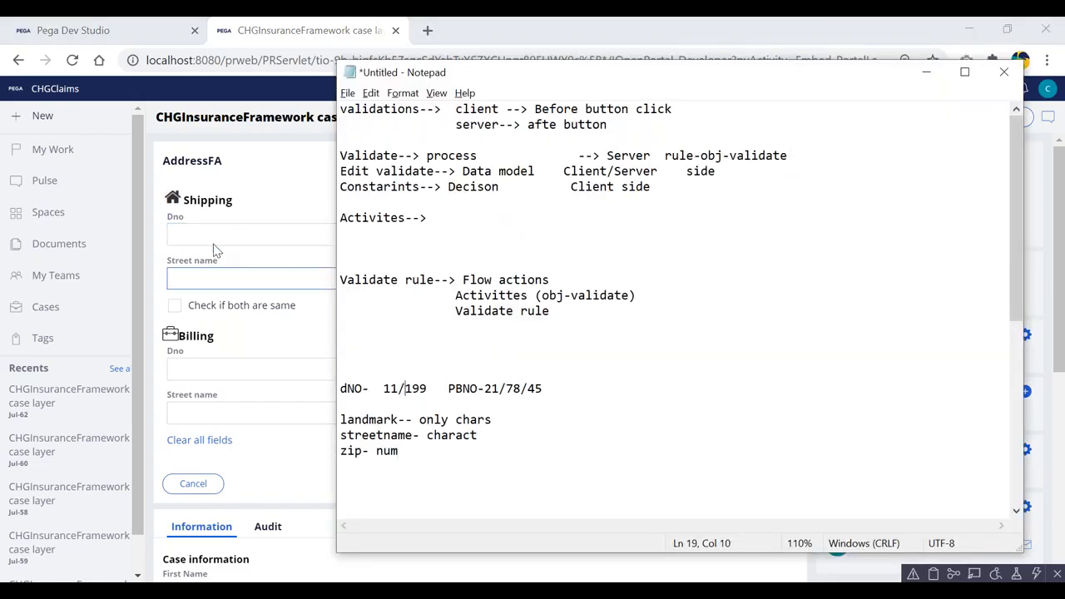
click(263, 204)
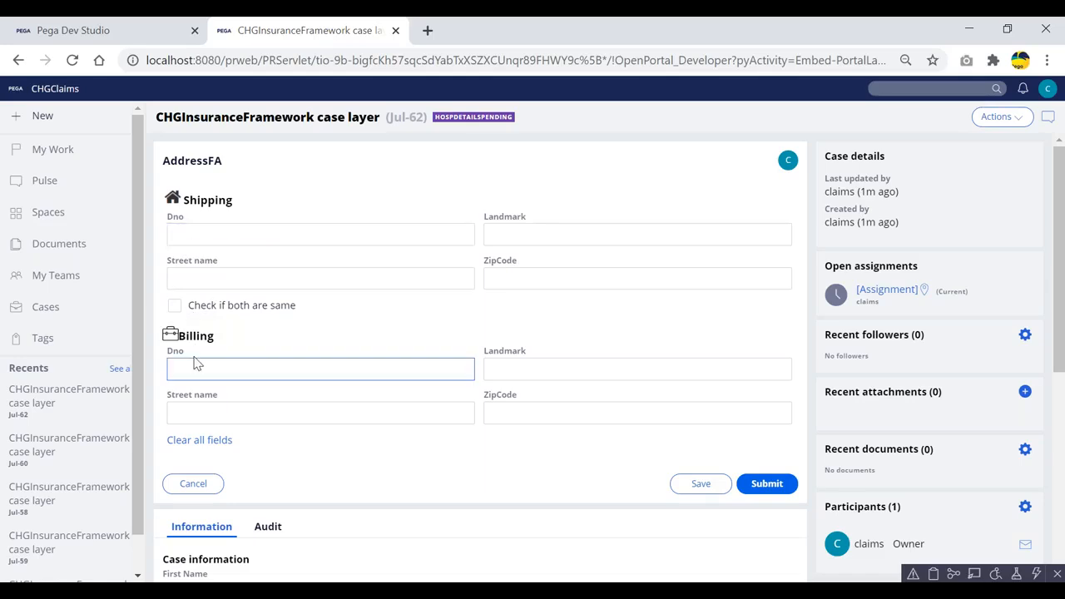
- Enter asd as the shipping Dno and Street name, and mark the billing address as the same
click(242, 235)
text(asd)
click(226, 277)
text(asd)
click(175, 307)
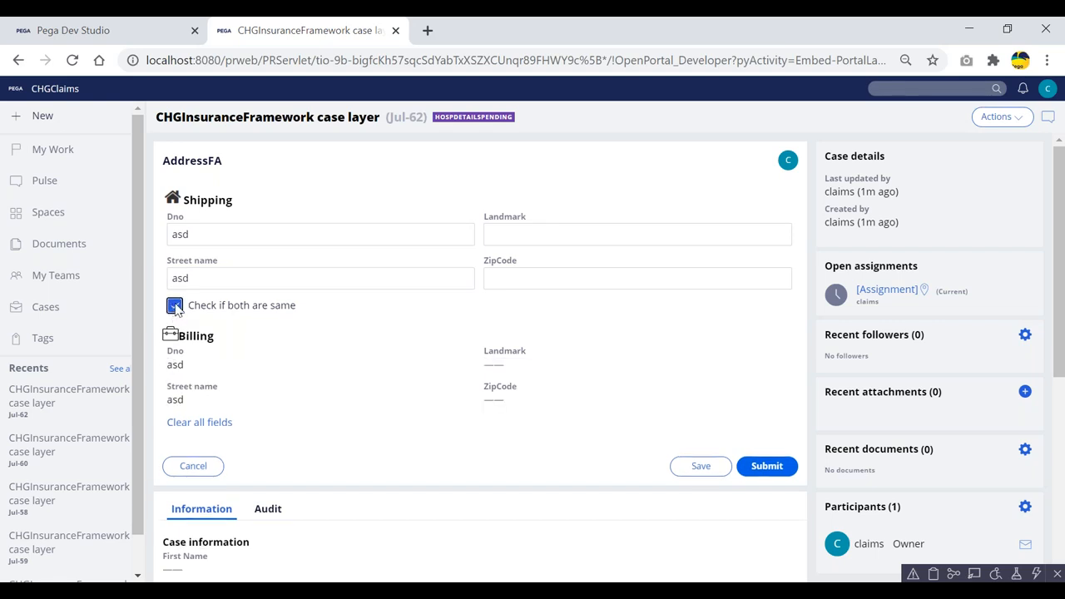
- Turn off the same-address option and erase the shipping Street name and Dno entries
click(176, 308)
click(201, 278)
key(BackSpace)
key(BackSpace)
key(BackSpace)
click(222, 234)
key(BackSpace)
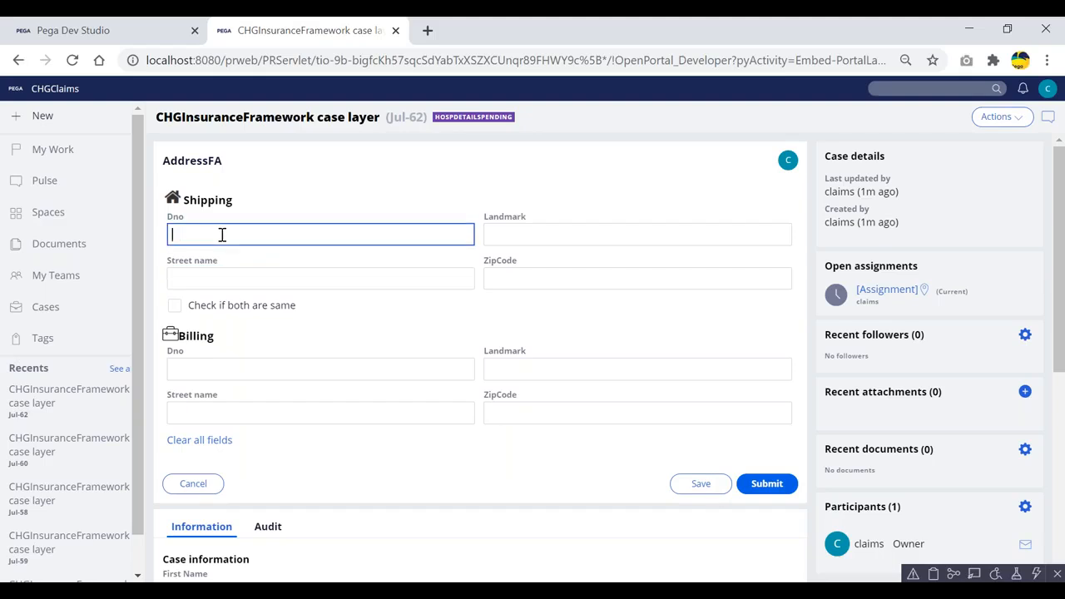
- Add blank lines below the zip requirement in the Notepad notes, and return to the case in the browser
key(alt+Tab)
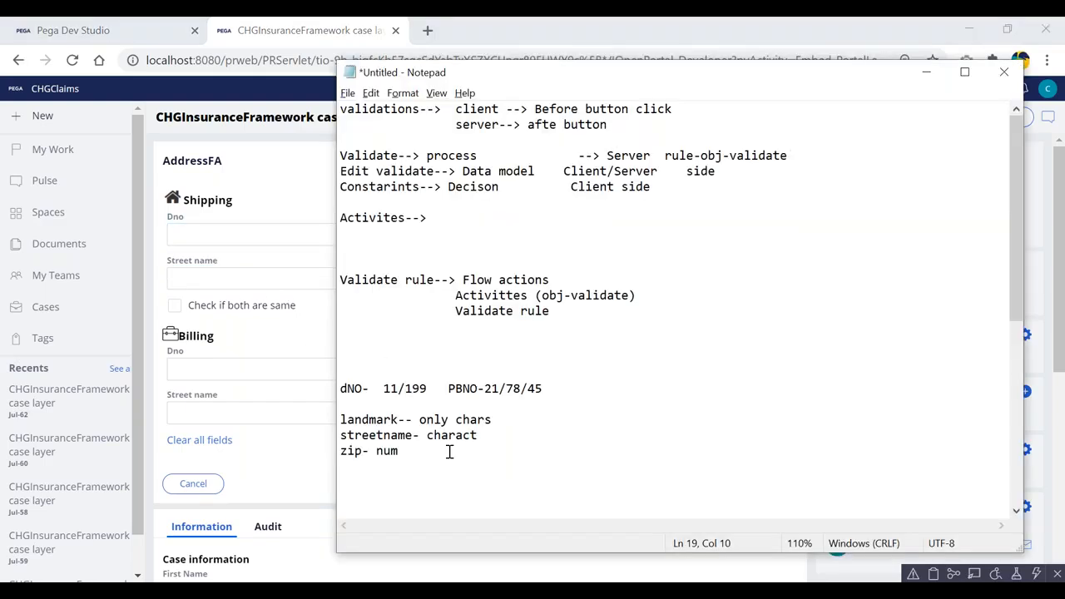
scroll(425, 372, down, 2)
key(Return)
key(Return)
key(alt+Tab)
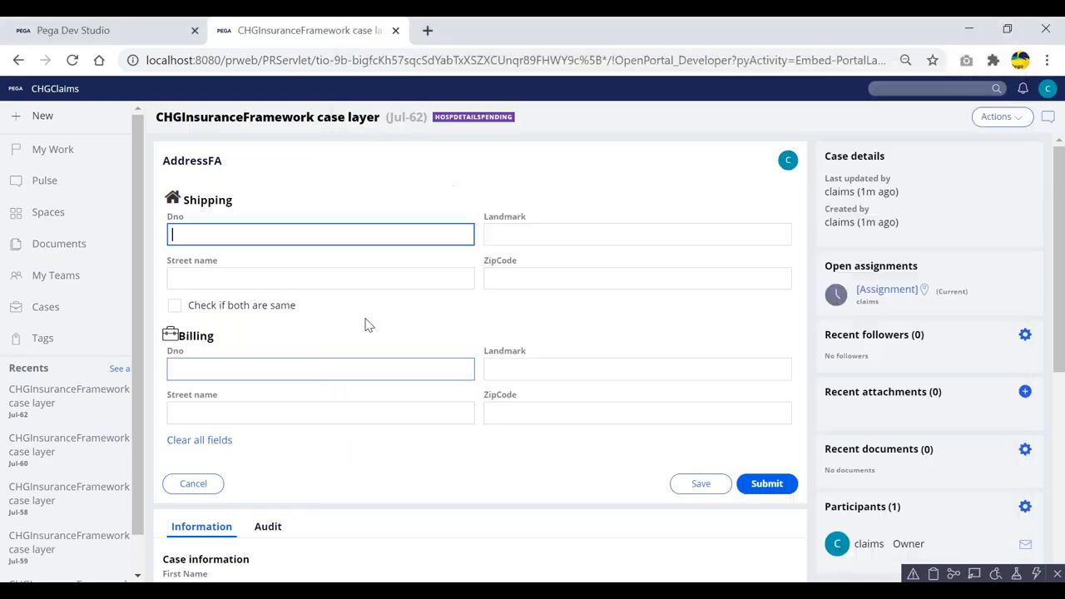
- In Pega Dev Studio, start creating a Validate rule in the CHG-FW-CHGInsur-Work class
click(71, 33)
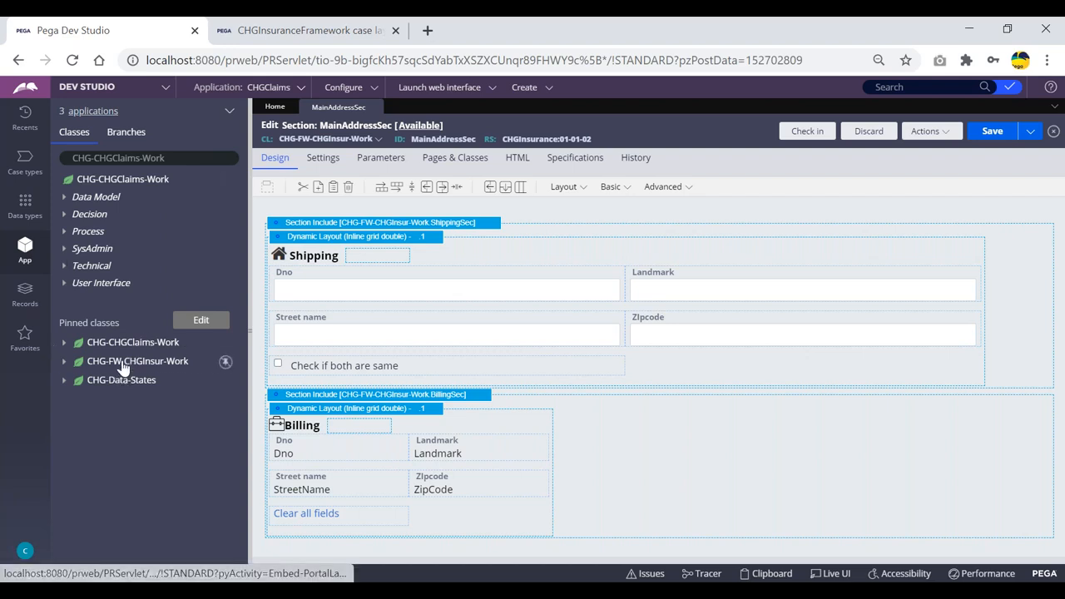
click(120, 365)
right_click(150, 358)
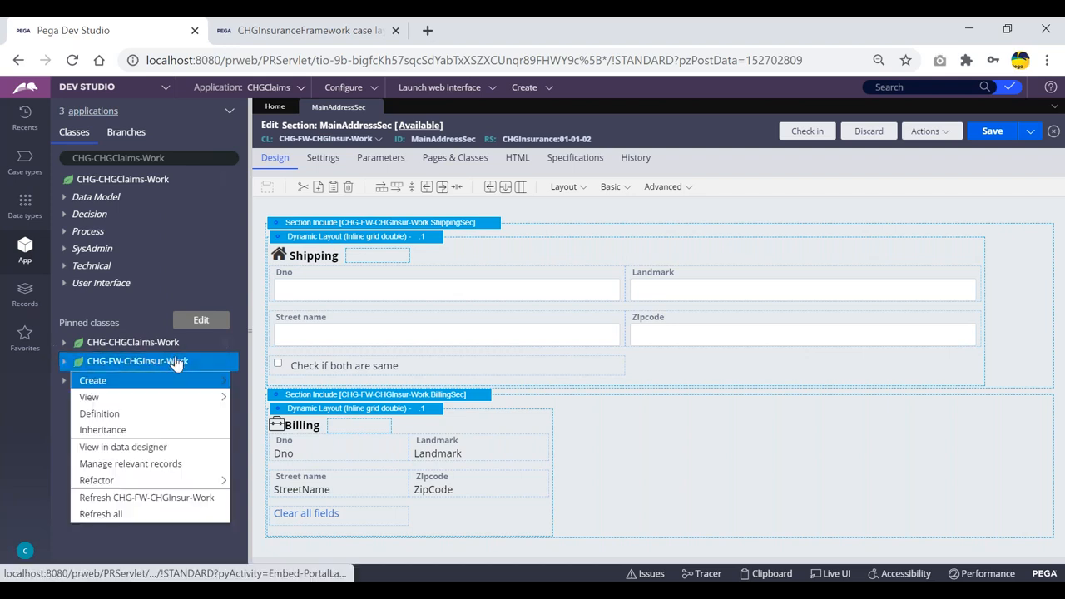
mouse_move(212, 380)
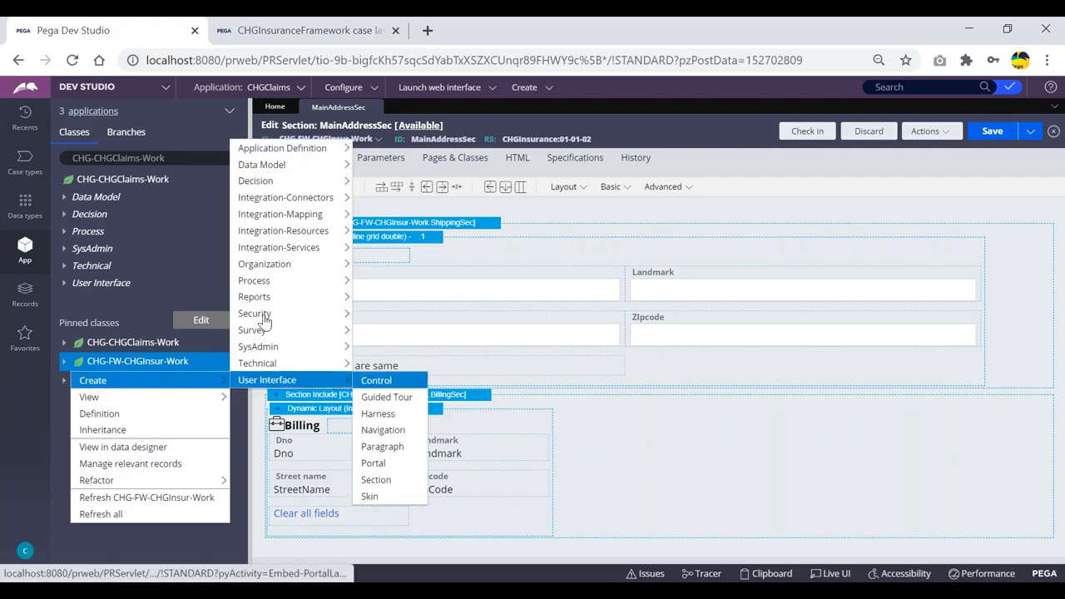
mouse_move(268, 283)
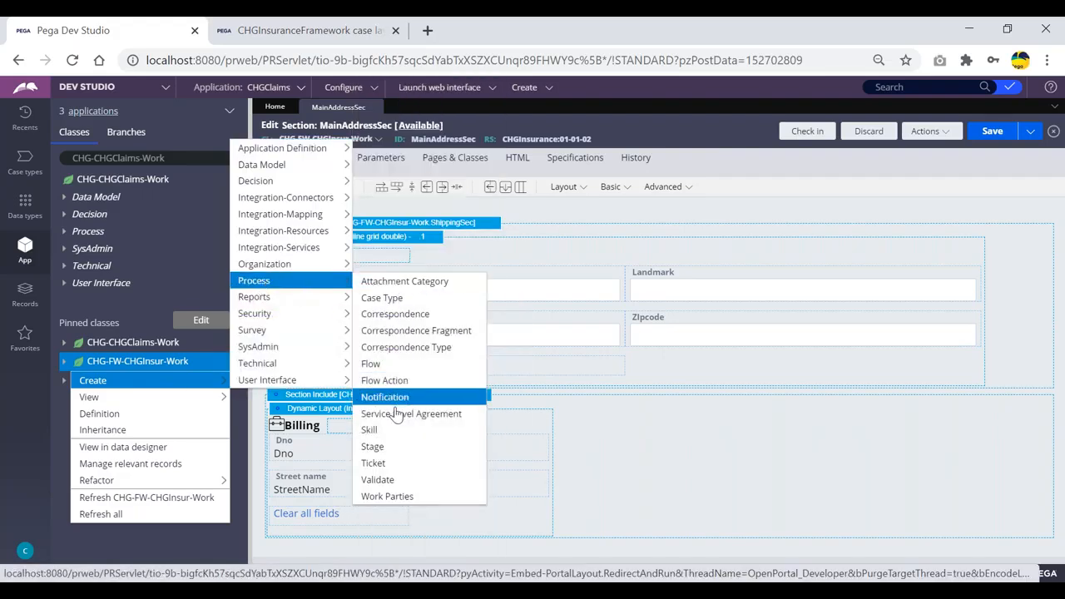
click(376, 479)
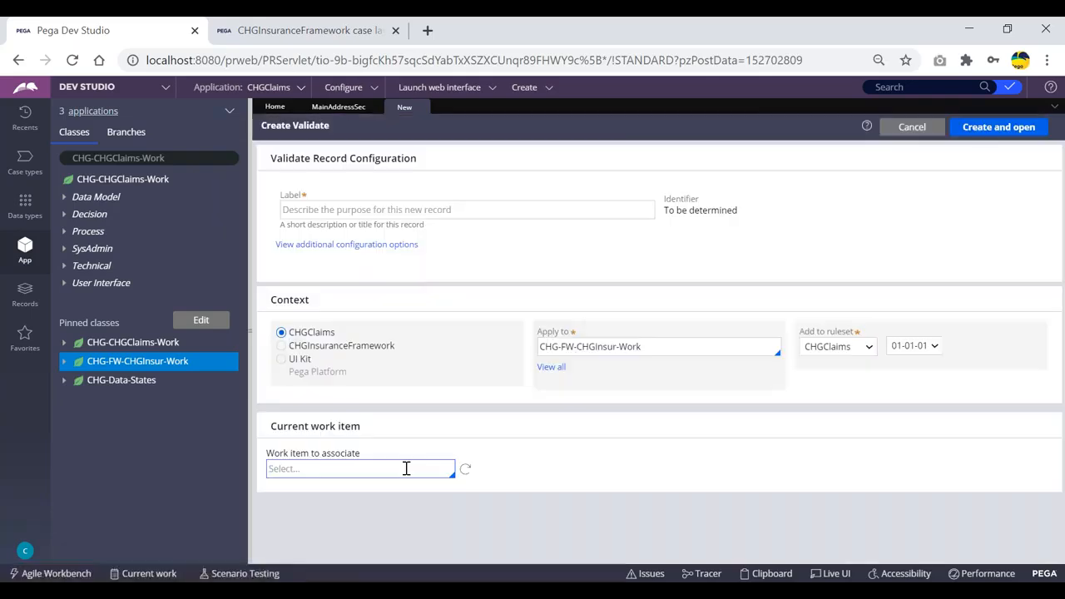
- Label the rule ValidateAddress, set its context to CHGInsuranceFramework, and create and open it
click(383, 215)
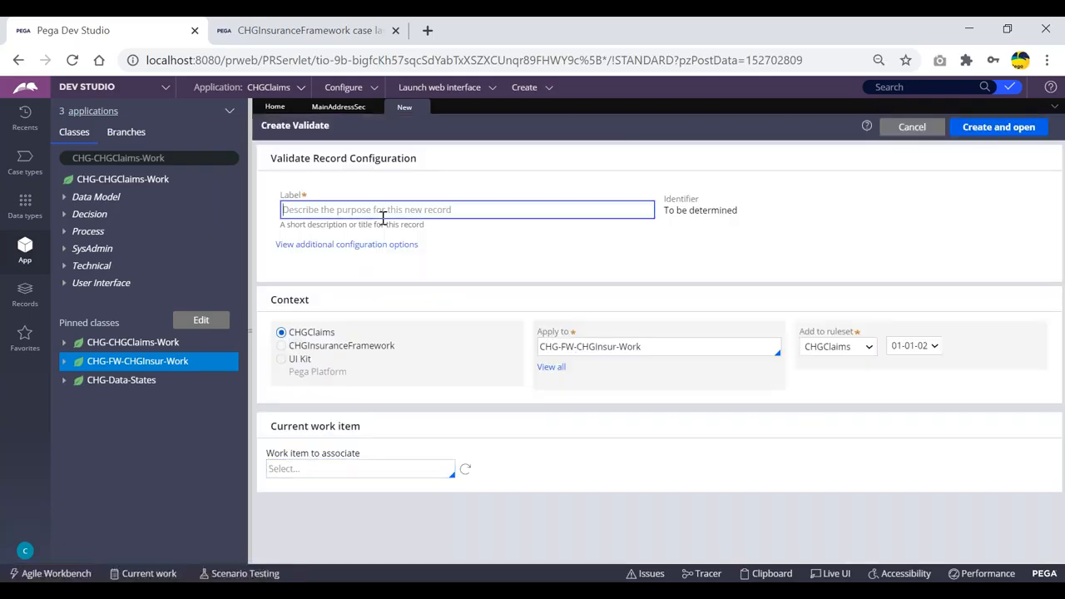
text(Validate)
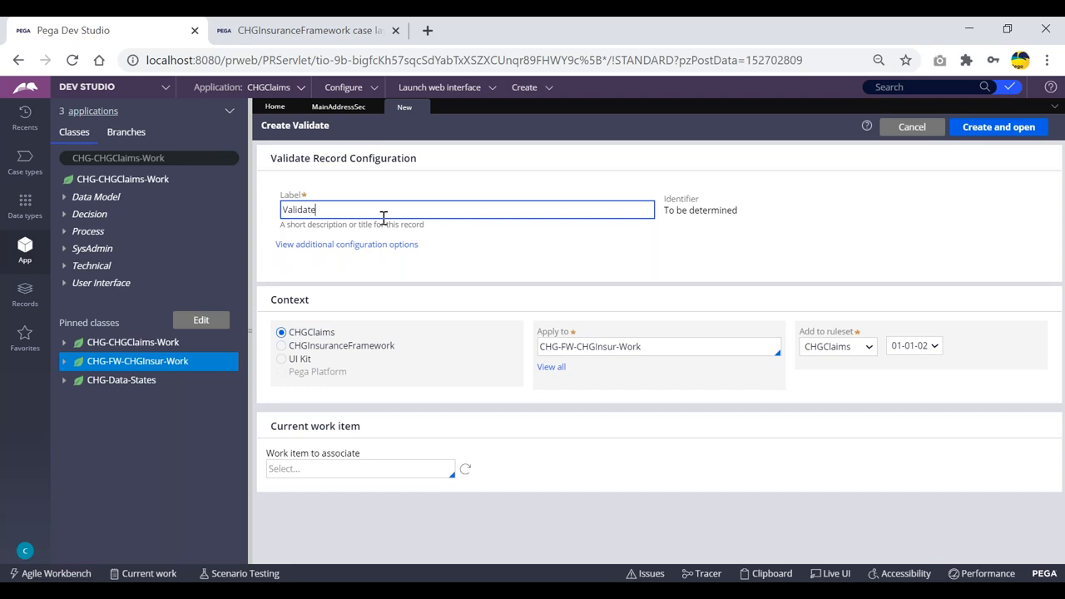
text(Address)
click(287, 349)
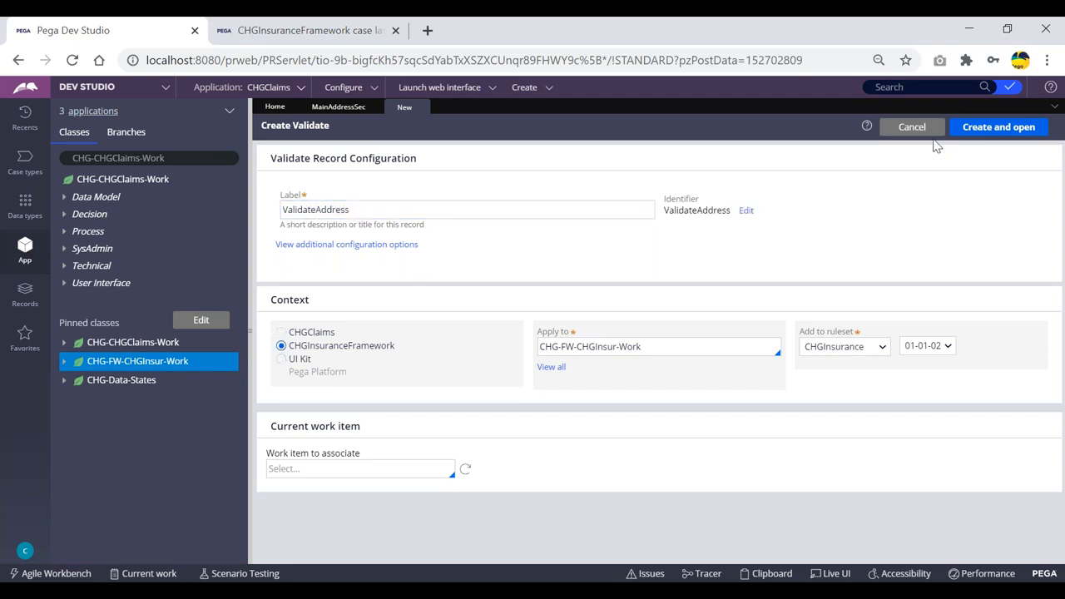
click(963, 127)
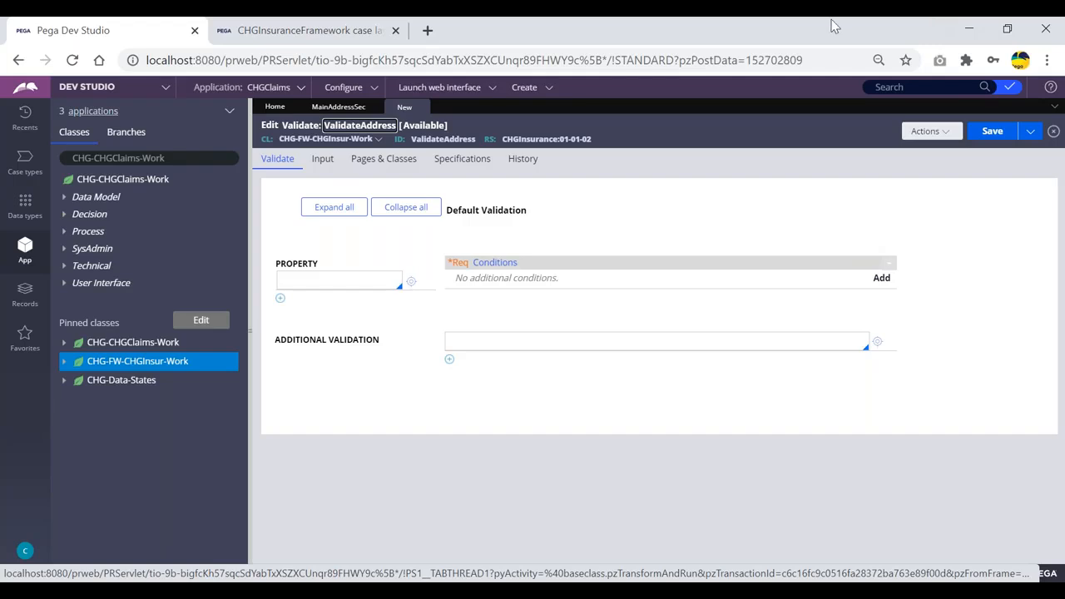
key(alt+Tab)
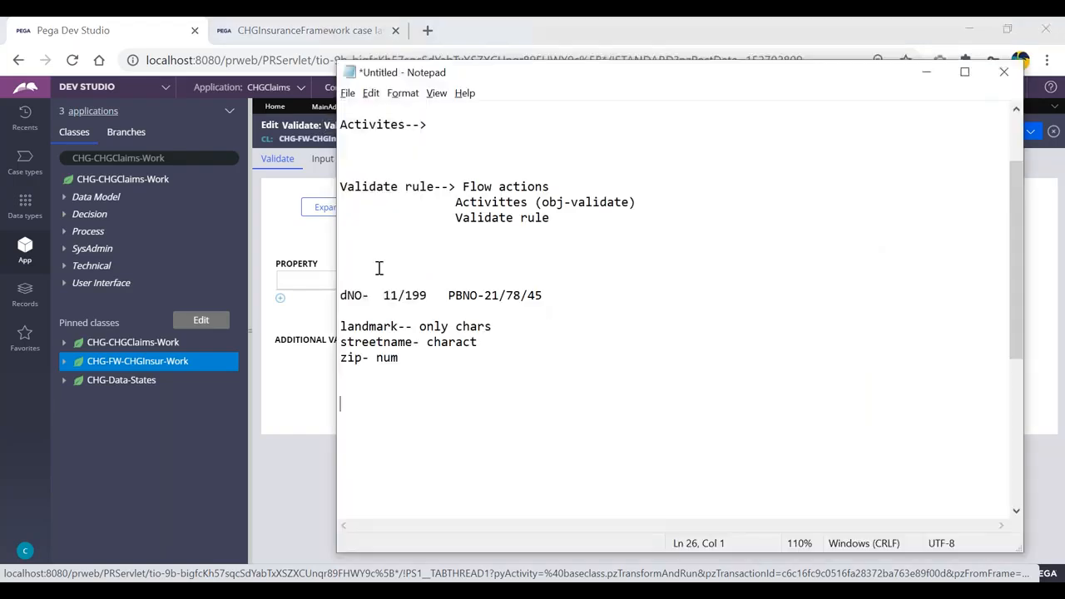
key(alt+Tab)
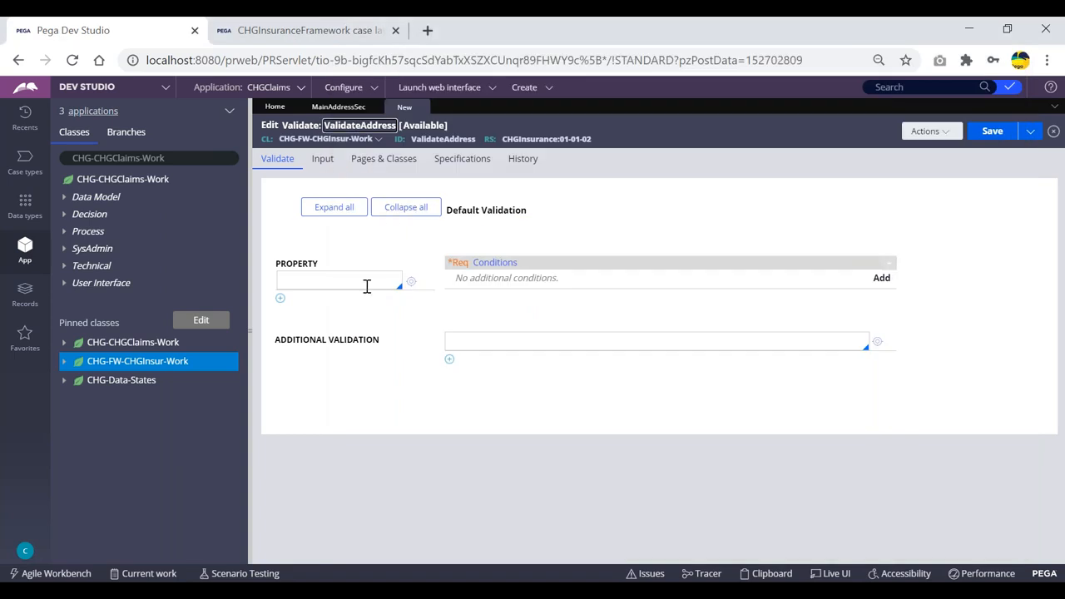
key(alt+Tab)
- Set the first property to validate to .Shipping.Dno and open its validation conditions for adding a function
click(309, 281)
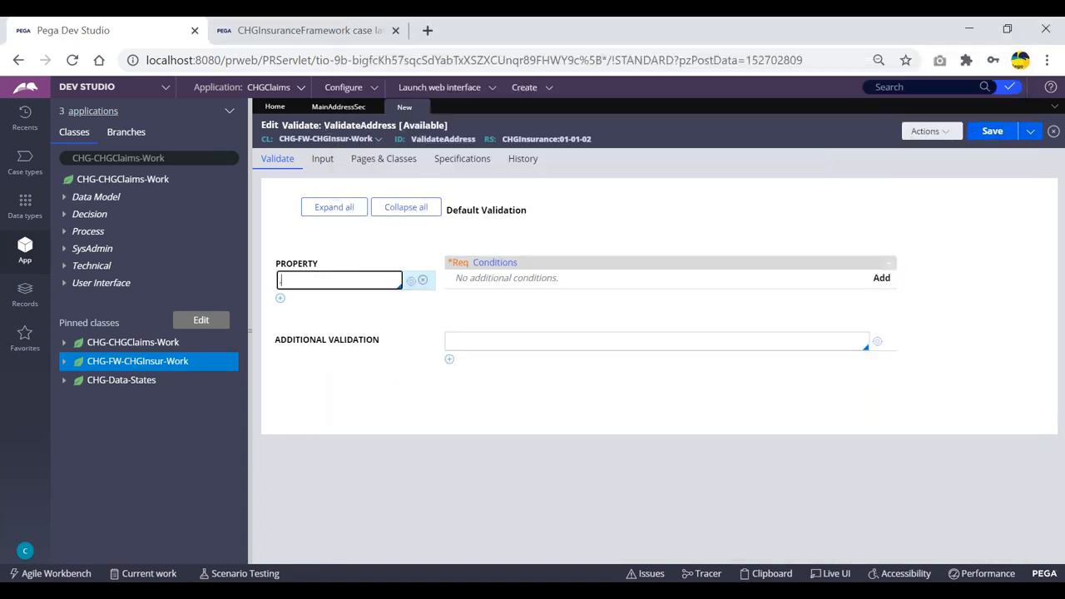
text(.shi)
key(Return)
text(.dn)
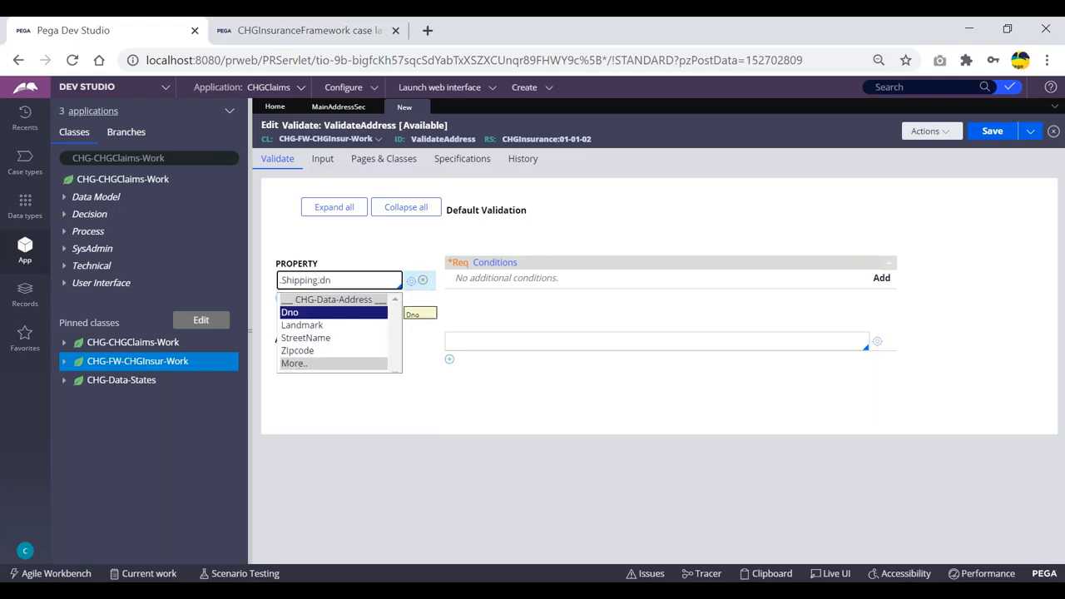
key(Return)
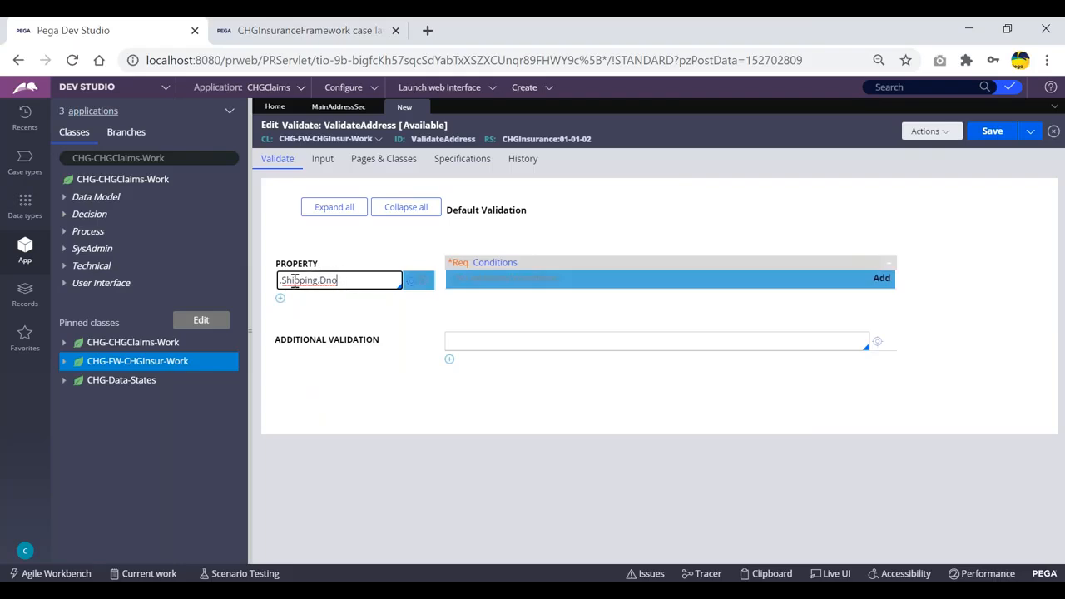
drag(351, 280, 285, 283)
click(366, 279)
click(881, 279)
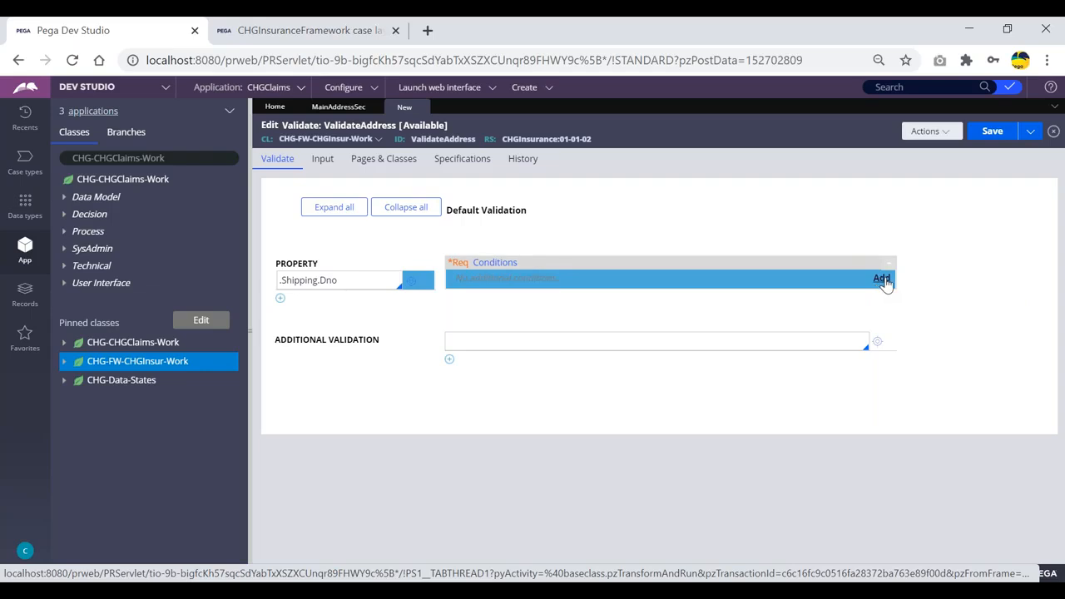
click(538, 281)
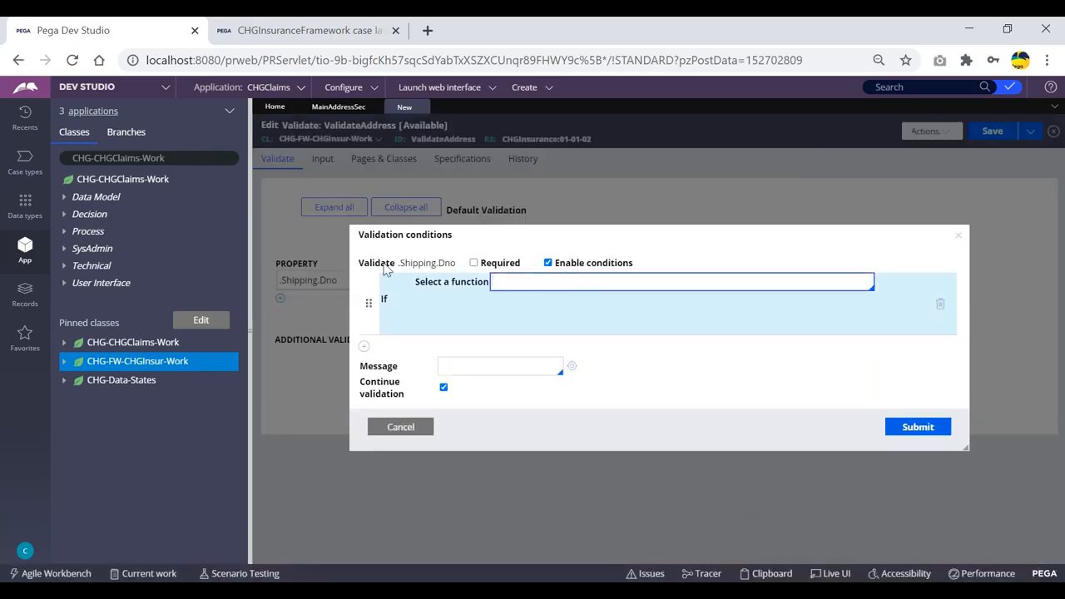
- Review the door number format examples in the Notepad notes, and return to the validation conditions
key(alt+Tab)
drag(546, 295, 383, 295)
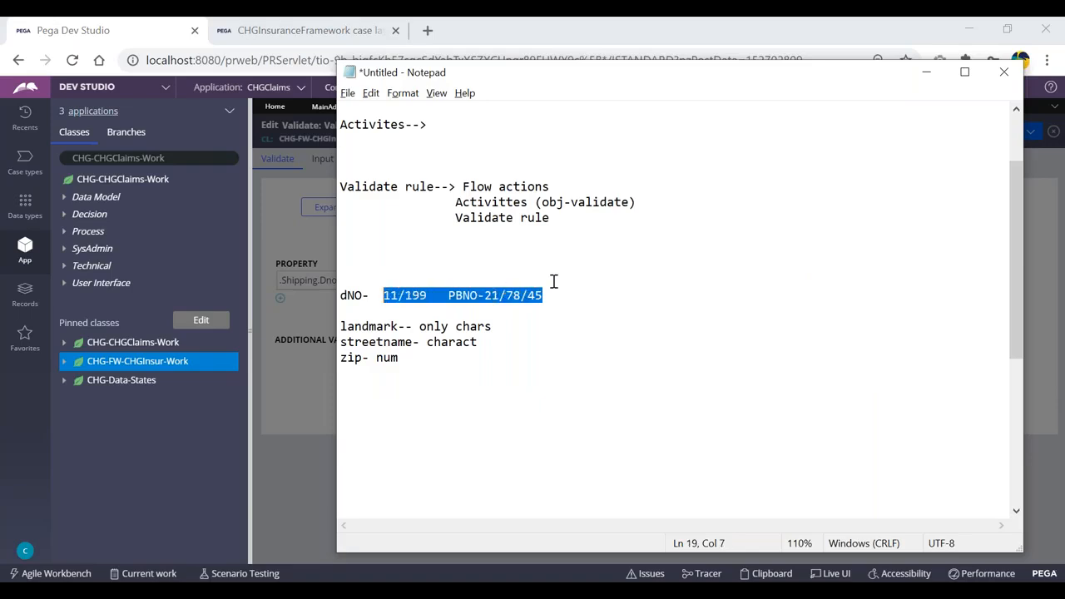
click(554, 280)
drag(545, 295, 384, 295)
drag(544, 296, 384, 297)
key(alt+Tab)
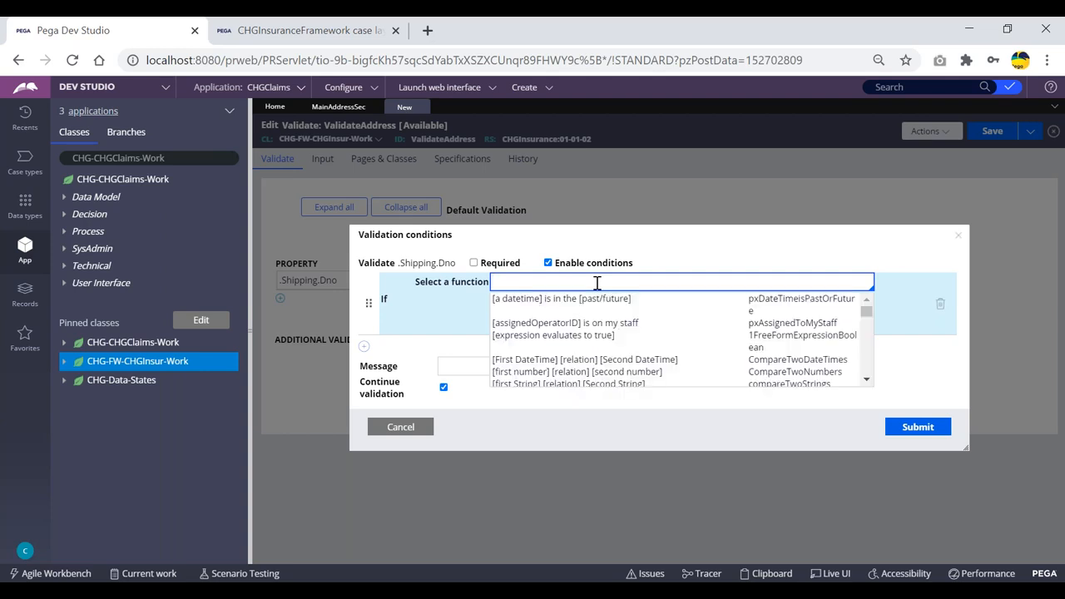
- Choose the function [expression evaluates to true] for the .Shipping.Dno condition
key(Down)
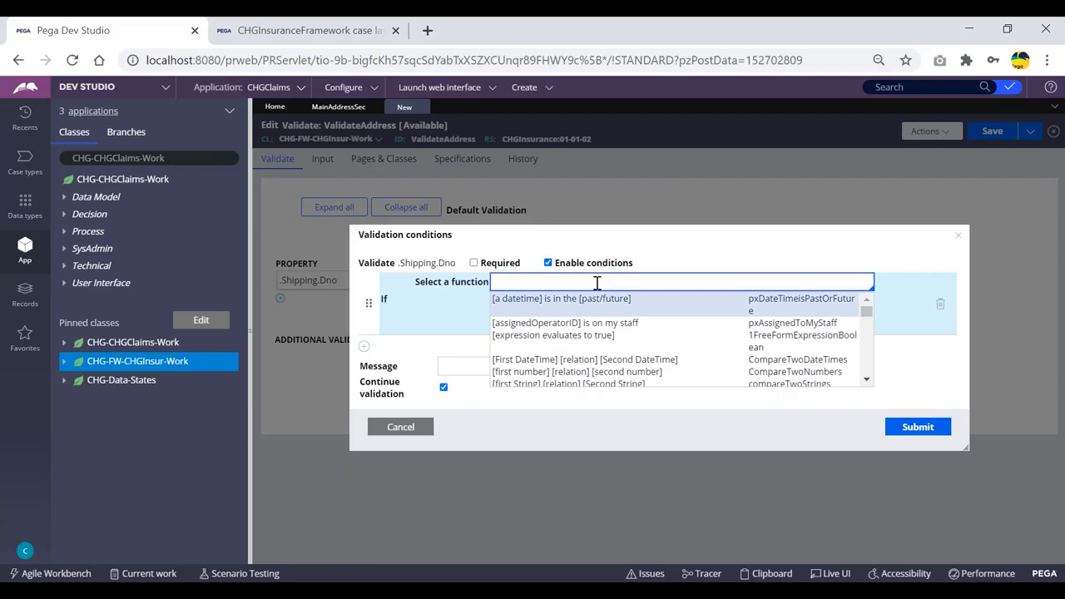
key(Down)
key(Down)
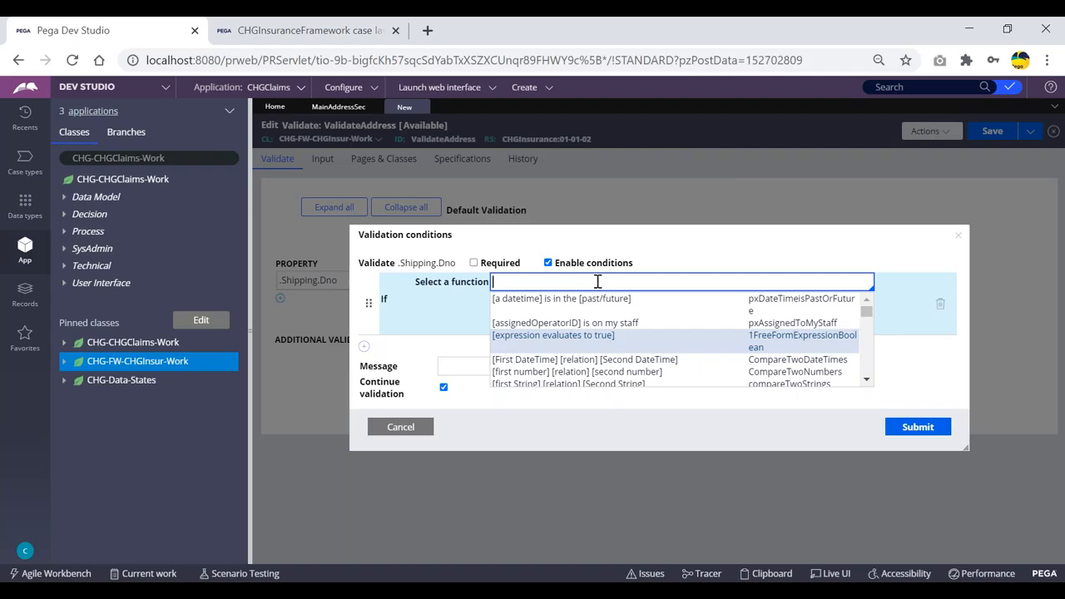
click(543, 338)
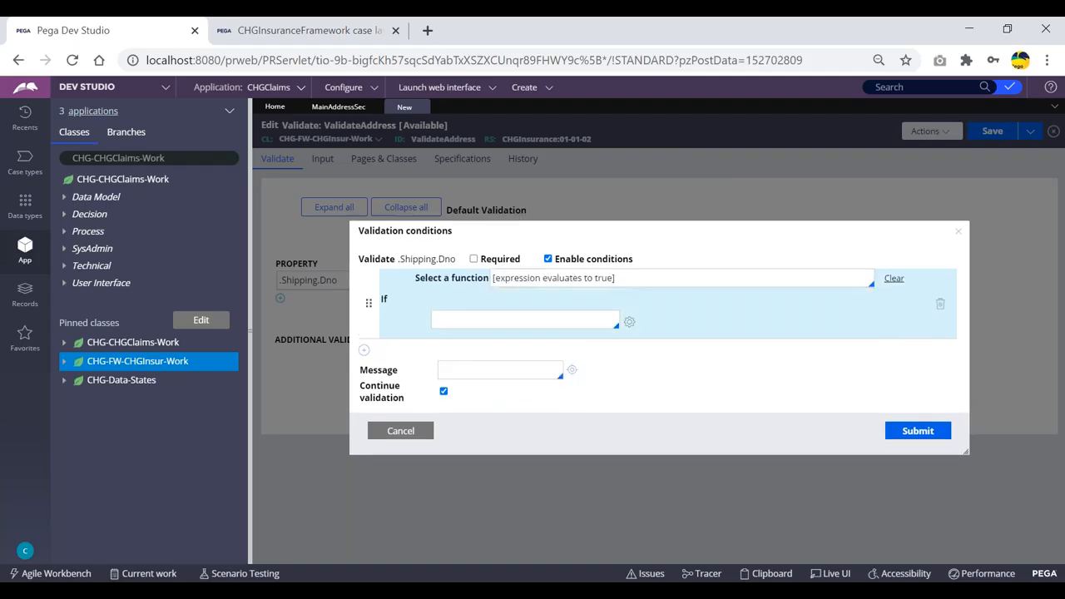
- Open the expression builder for the .Shipping.Dno condition and browse the String functions as far as pxContainsSpecialCharacters
click(630, 325)
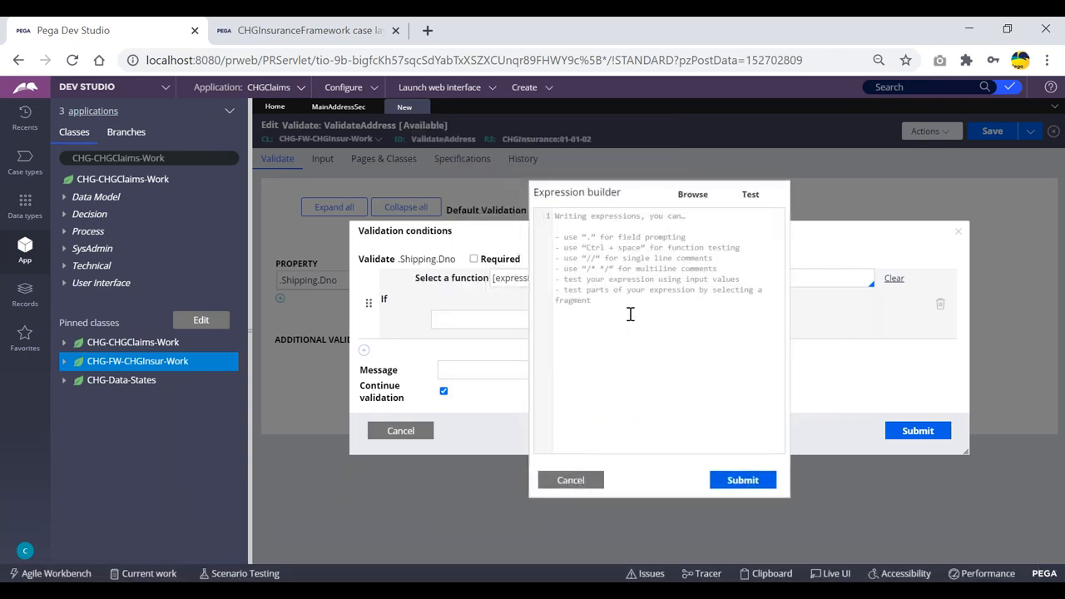
click(693, 198)
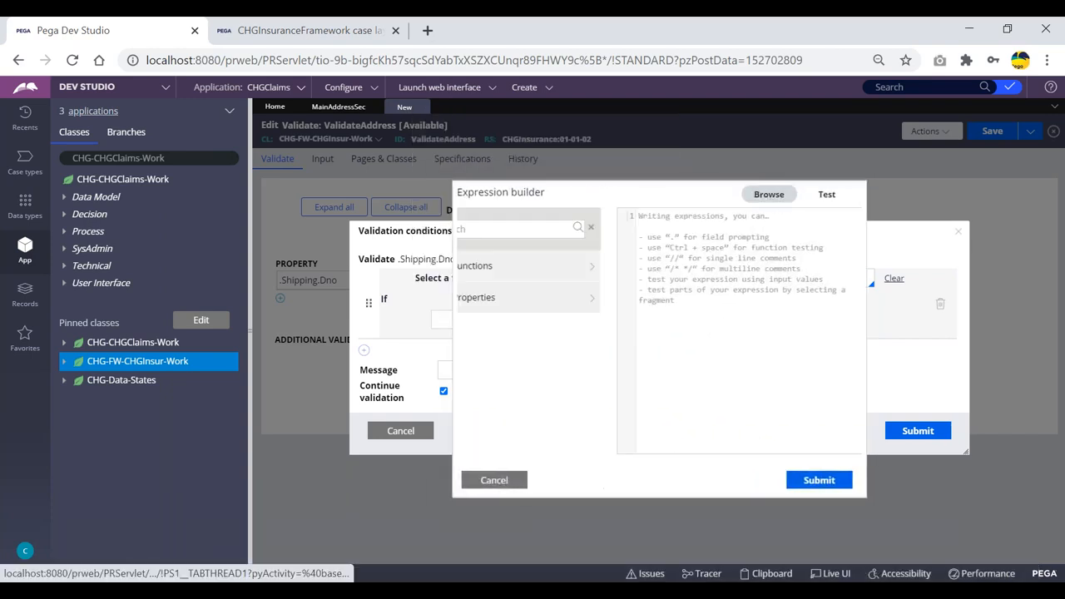
click(605, 271)
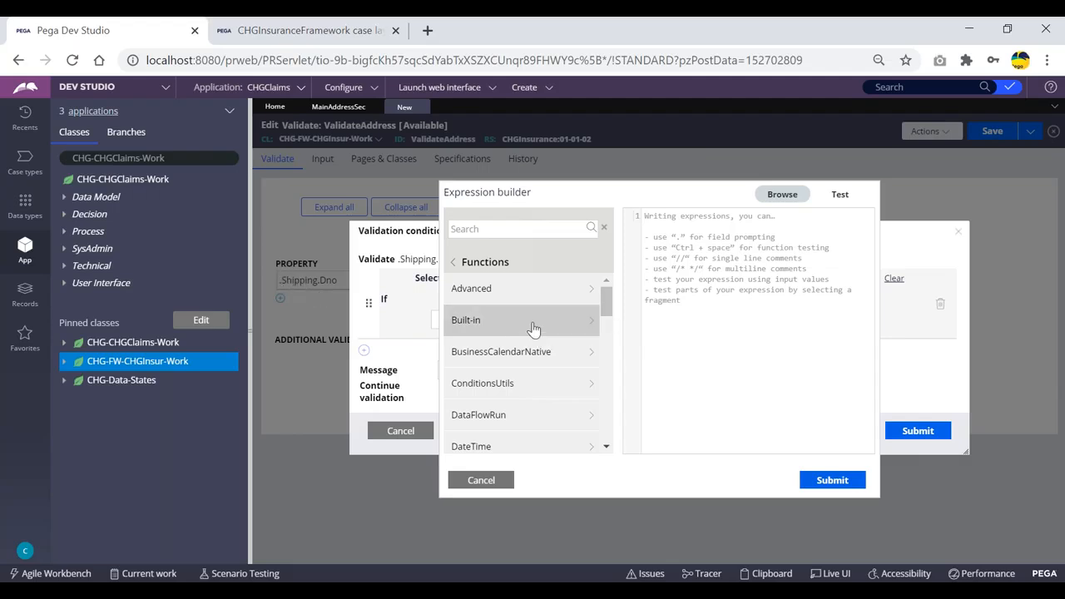
scroll(537, 337, down, 10)
scroll(534, 331, down, 8)
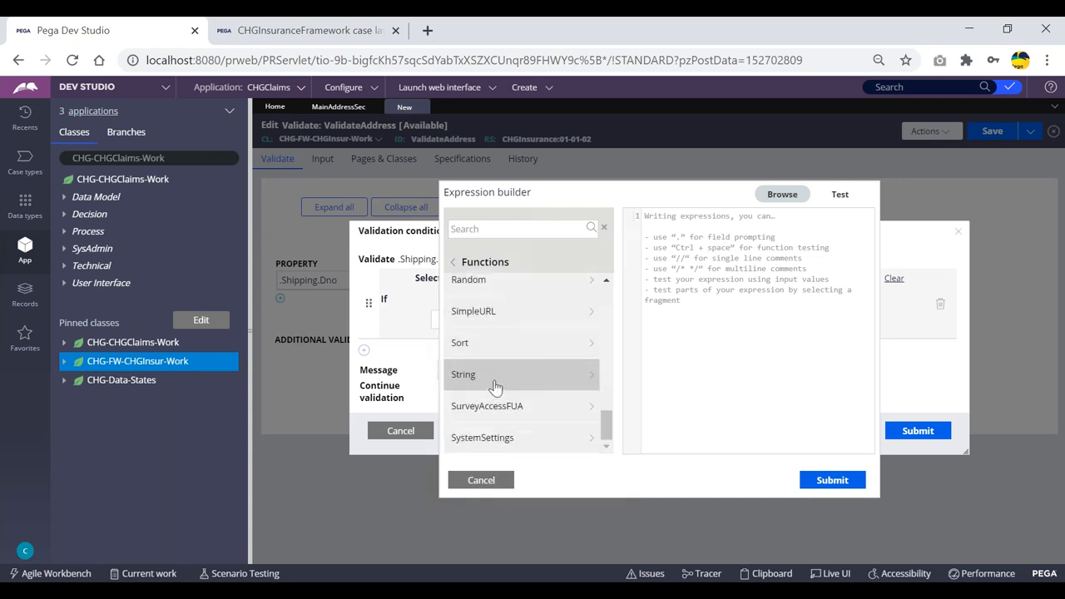
click(590, 376)
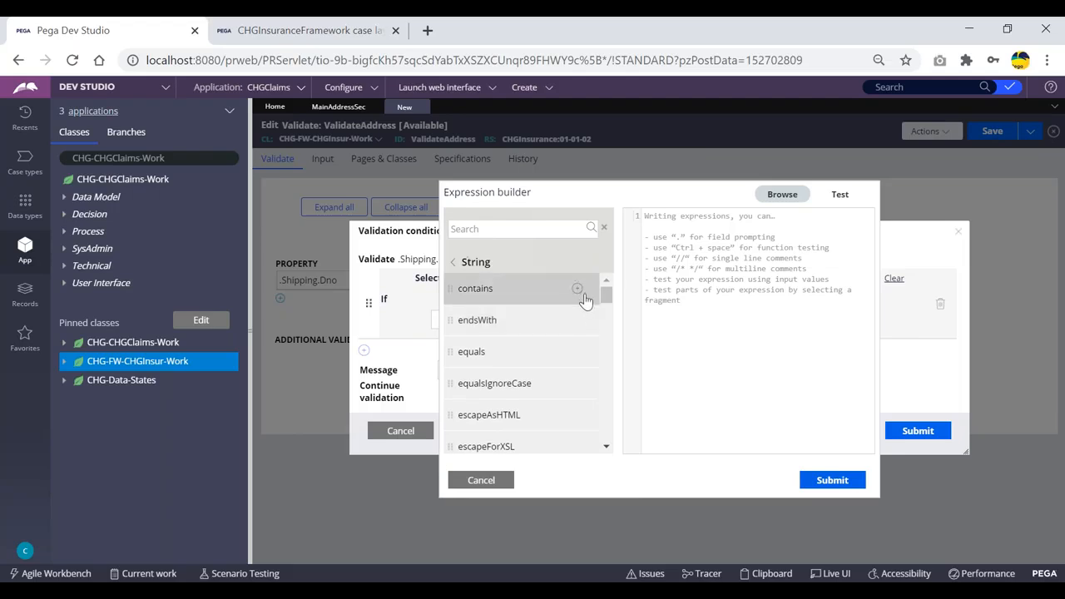
scroll(585, 299, down, 4)
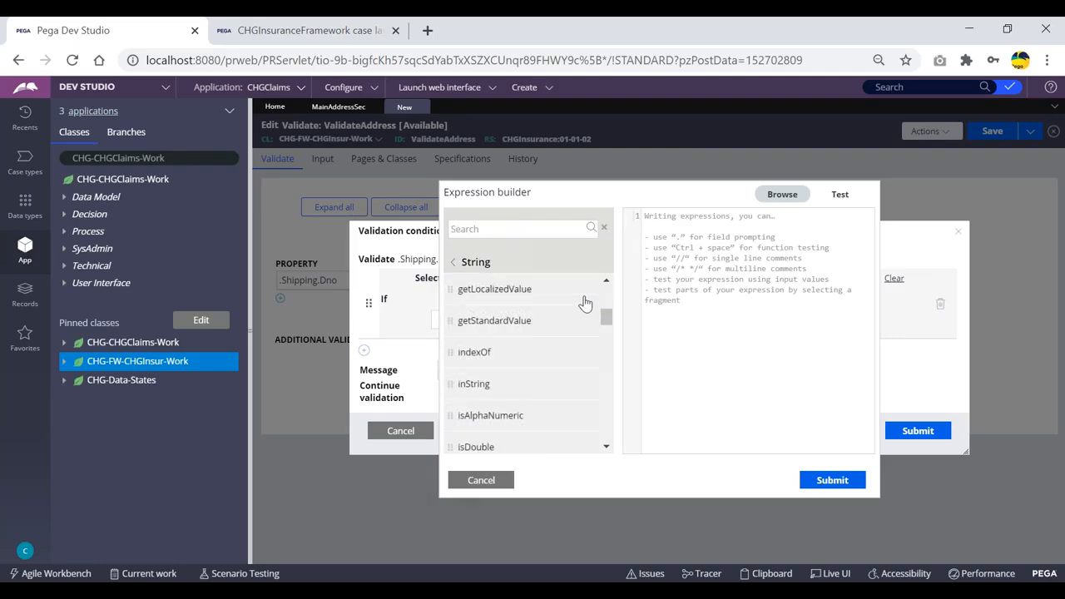
scroll(585, 302, down, 2)
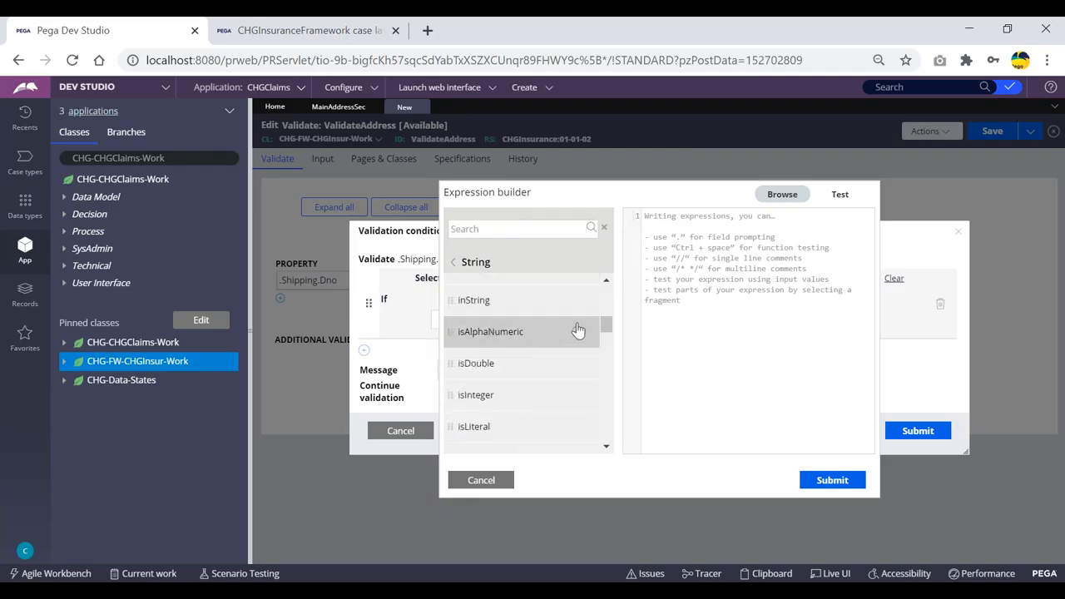
scroll(578, 331, down, 3)
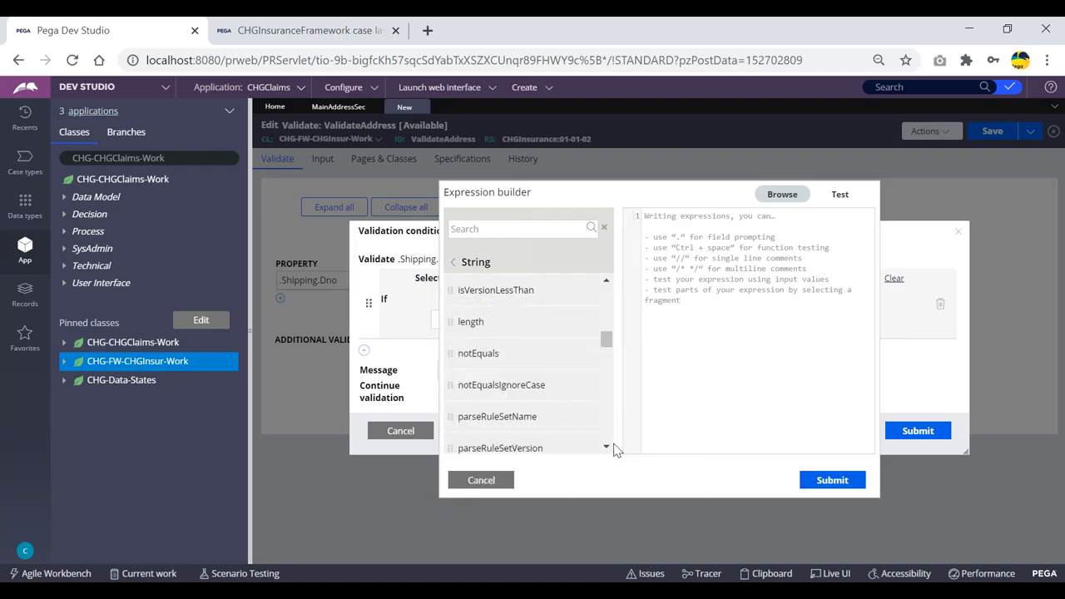
click(606, 446)
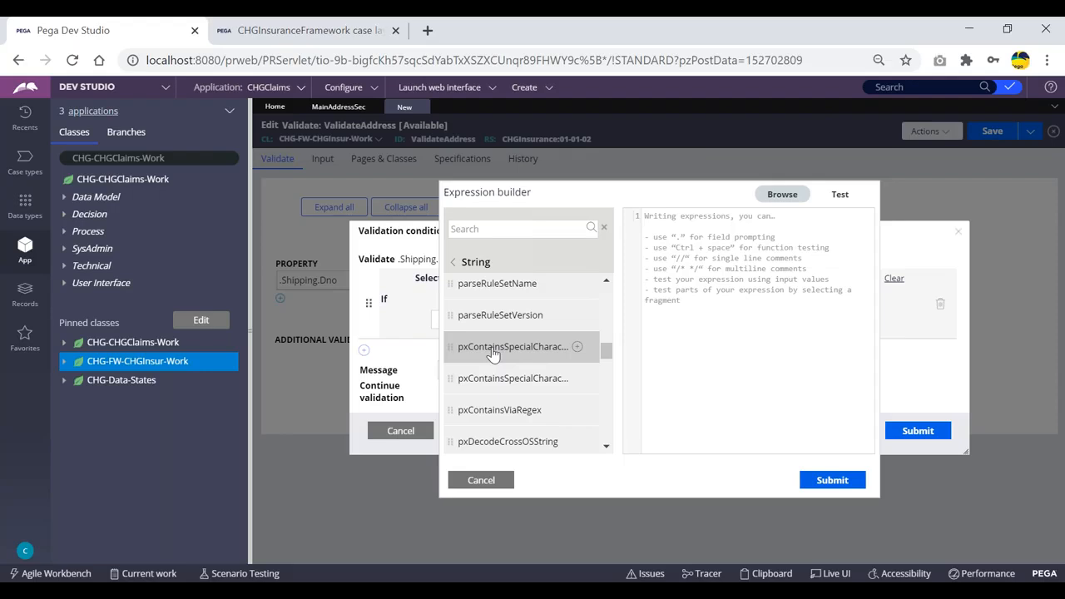
click(578, 348)
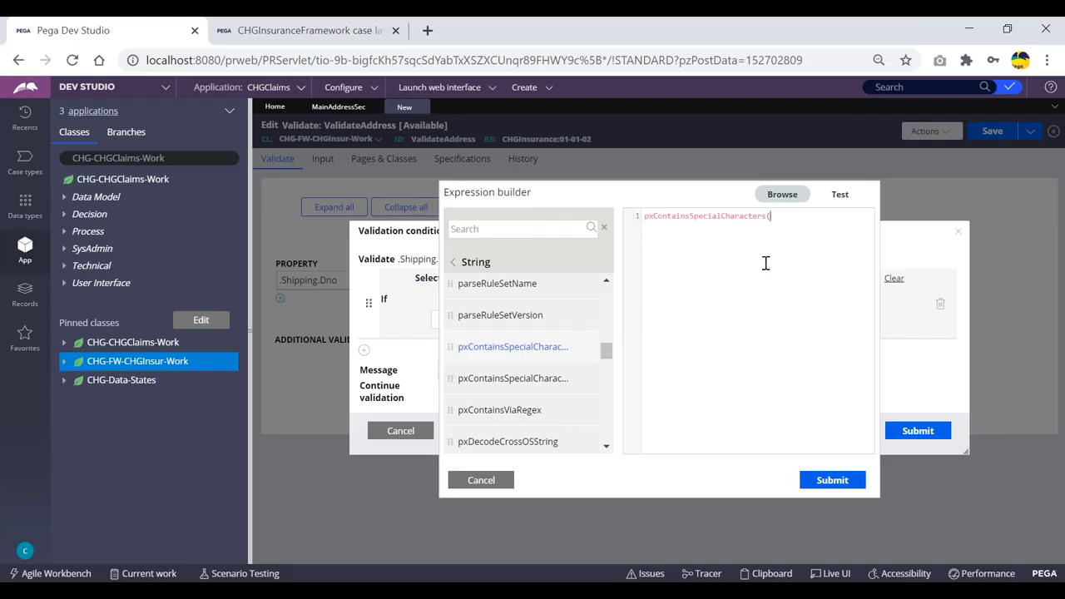
text(.sh)
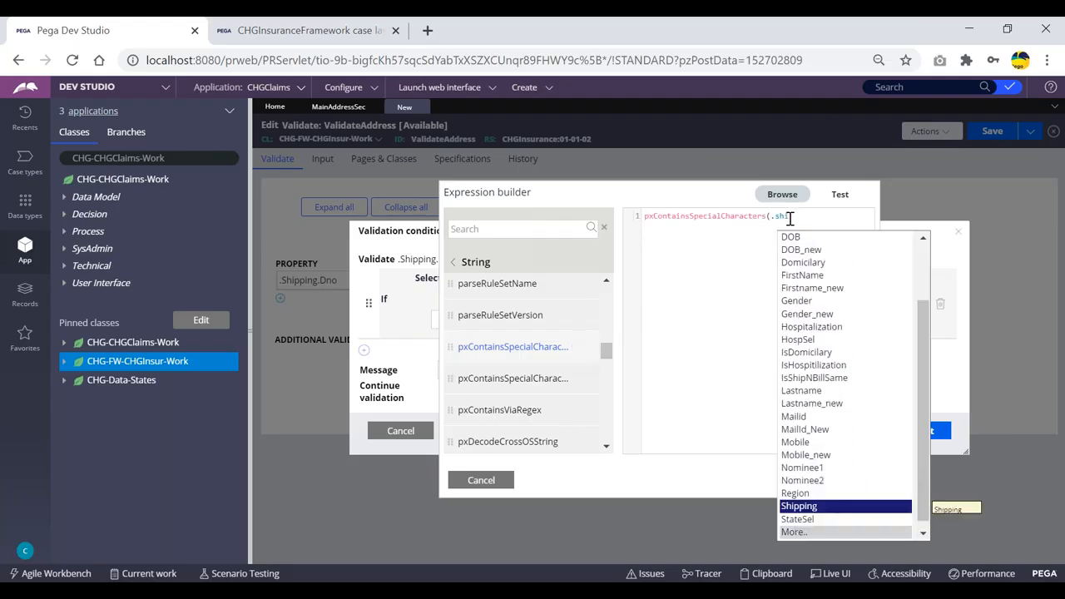
key(Return)
text(.d)
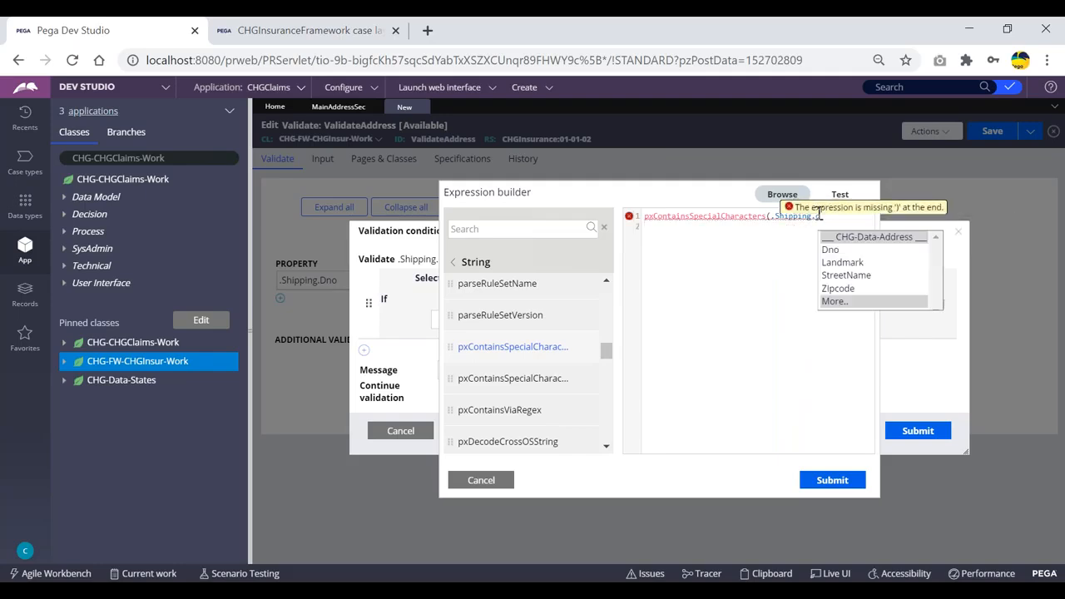
click(837, 251)
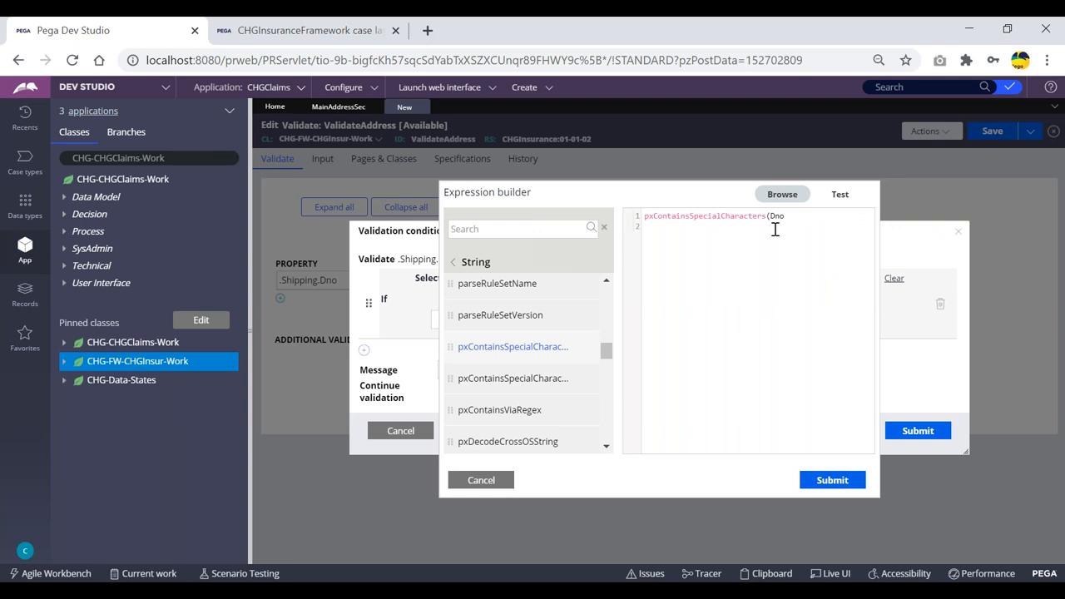
key(ctrl+a)
key(BackSpace)
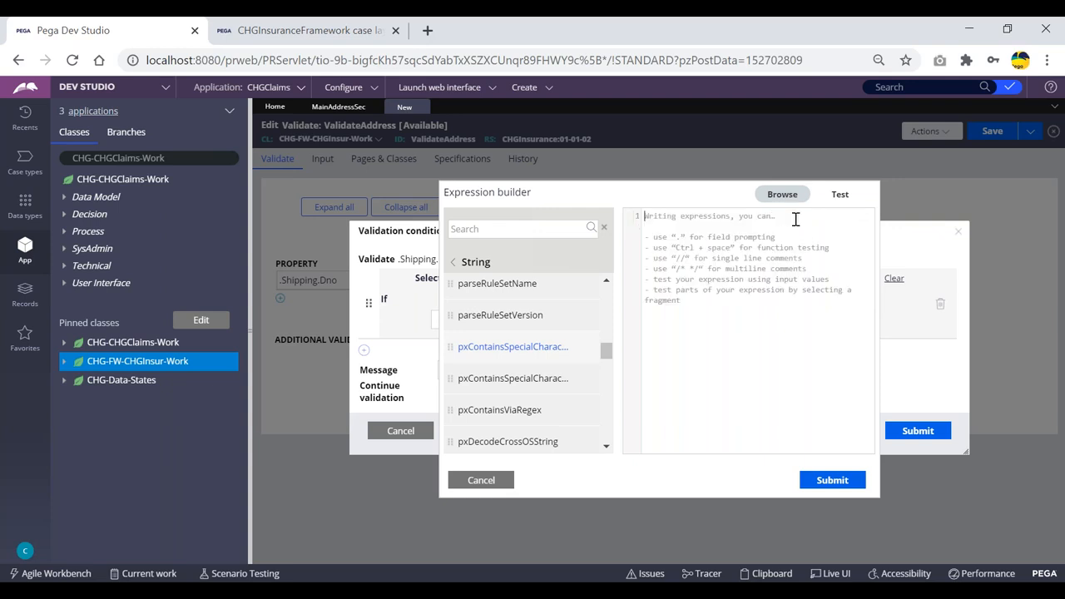
- Build the expression pxContainsSpecialCharacters(.Shipping.Dno) from the String function and the shipping door number property
click(579, 348)
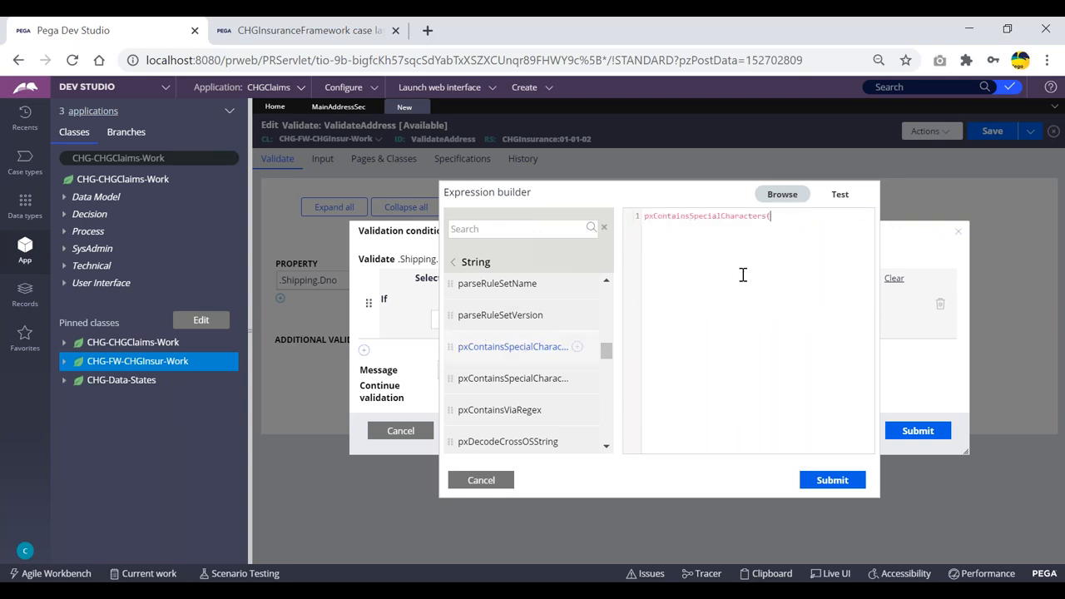
text(.sh)
text(.)
key(Down)
key(Down)
key(Down)
key(Down)
key(Down)
key(Down)
key(Down)
key(Down)
key(Down)
key(Down)
key(Down)
key(Down)
key(Down)
key(Down)
key(Down)
key(Down)
key(Down)
key(Down)
key(Down)
key(Down)
key(Down)
key(Down)
key(Down)
key(Down)
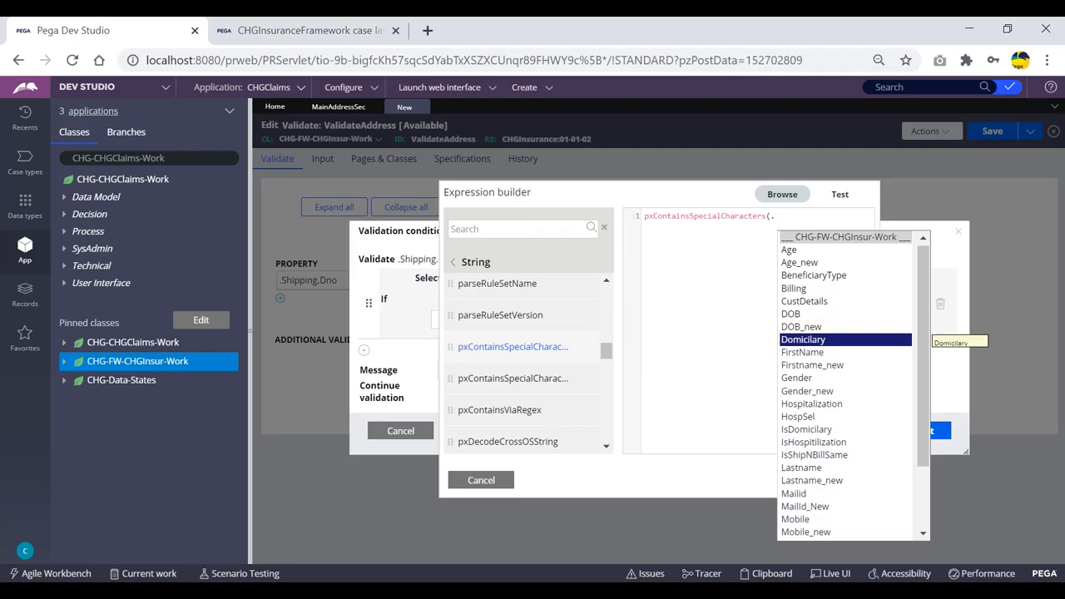
key(Up)
key(Up)
key(Return)
text(.)
key(Down)
key(Return)
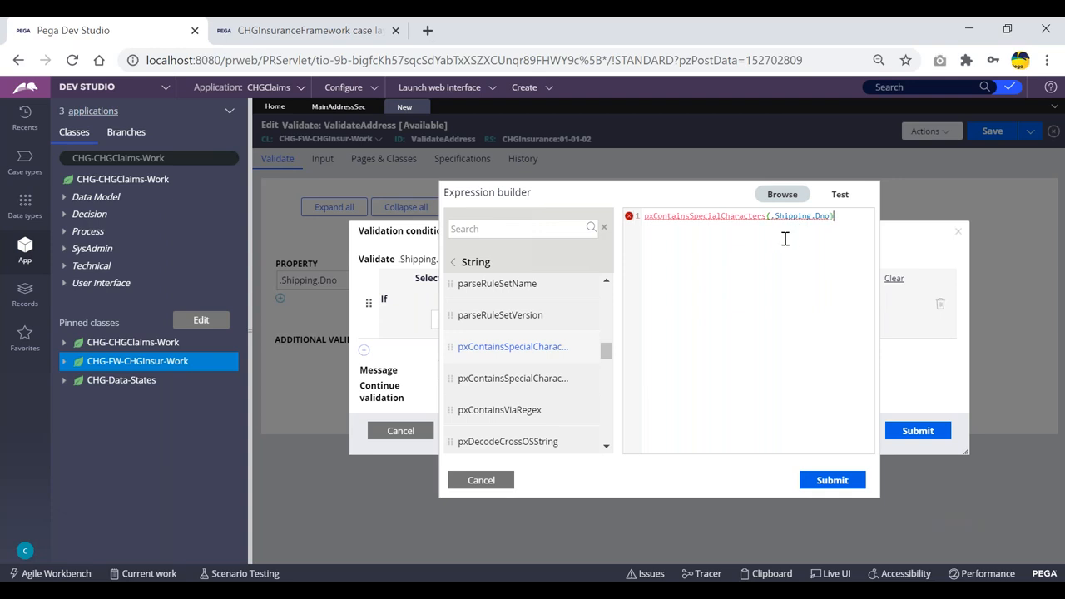
- Open the expression's test mode and test it with the Dno value 123456
click(840, 196)
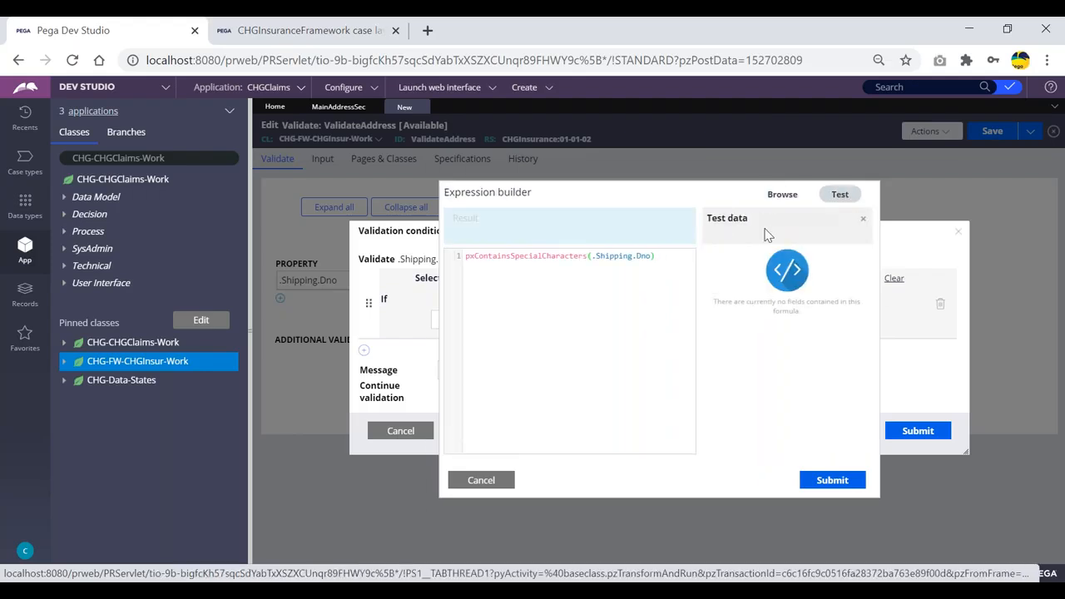
click(743, 269)
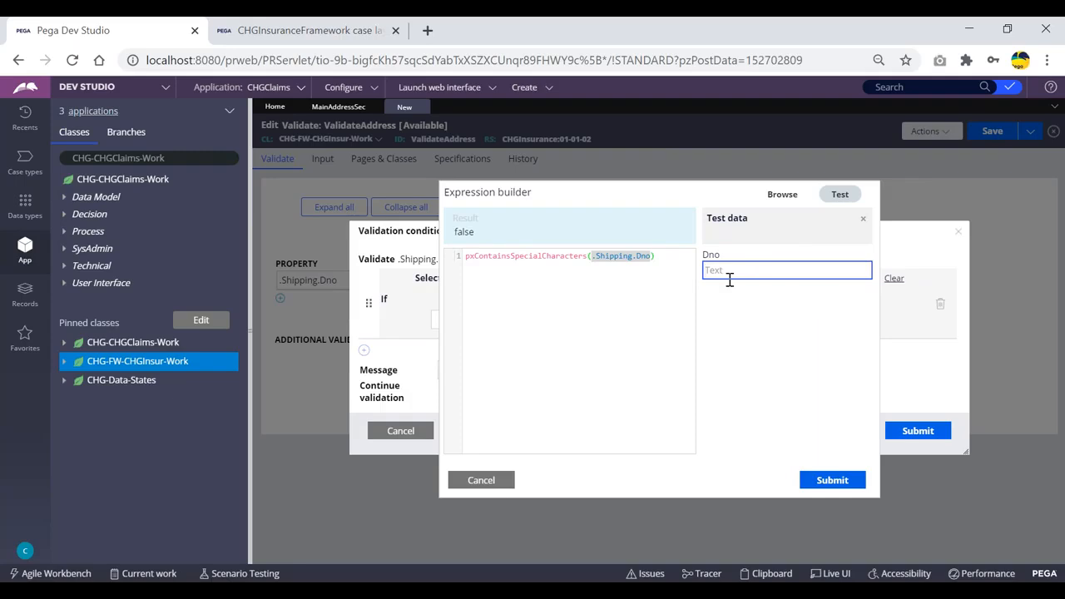
text(123456)
click(733, 313)
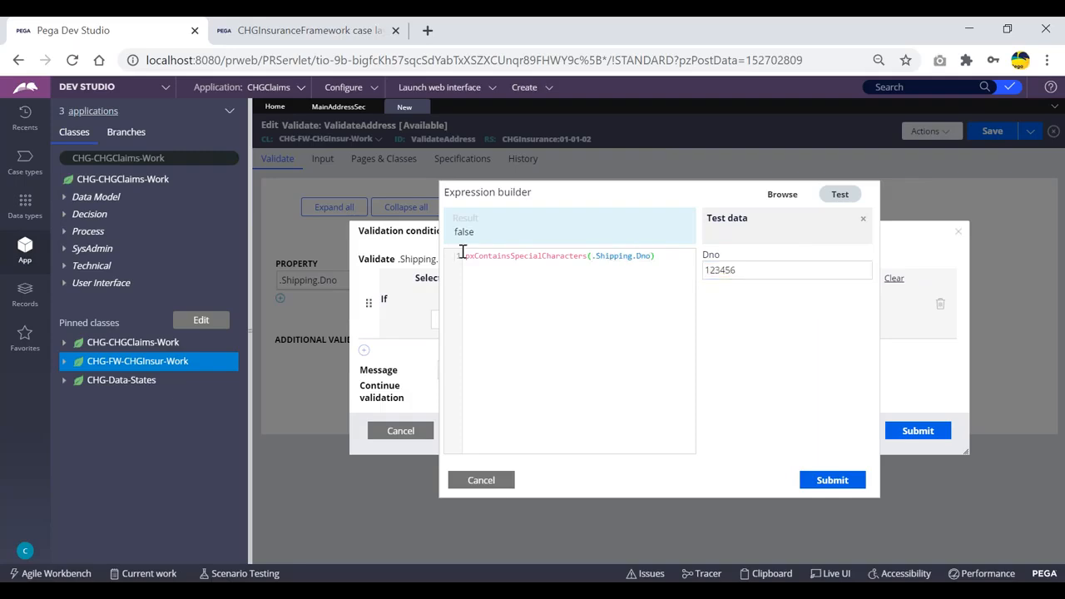
- Test the expression with special characters appended to the number, using the Dno value 123456@#$%
drag(497, 257, 657, 259)
click(763, 274)
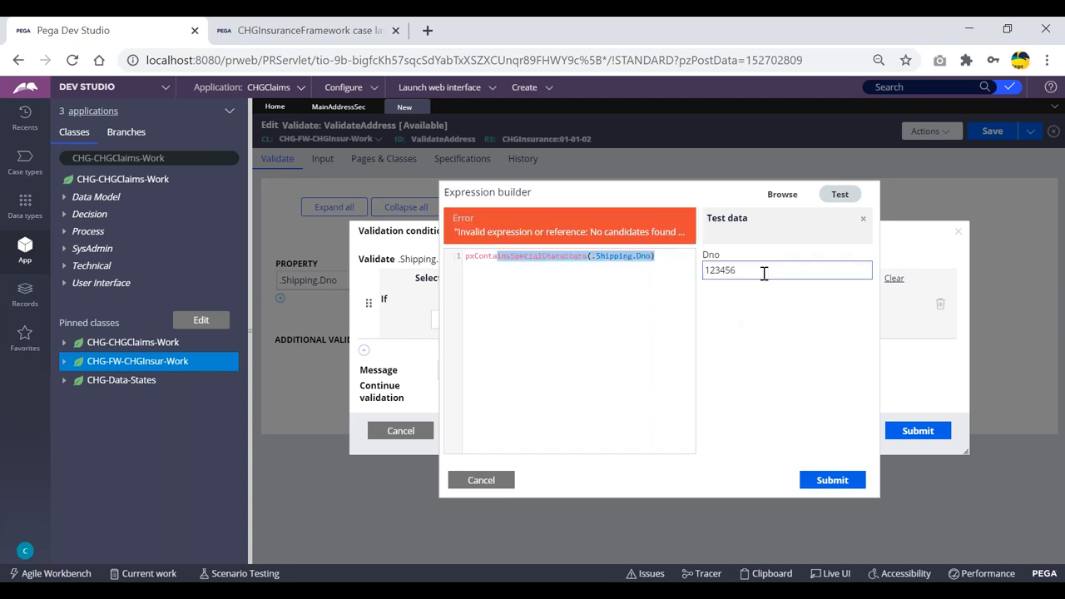
text(@#$%)
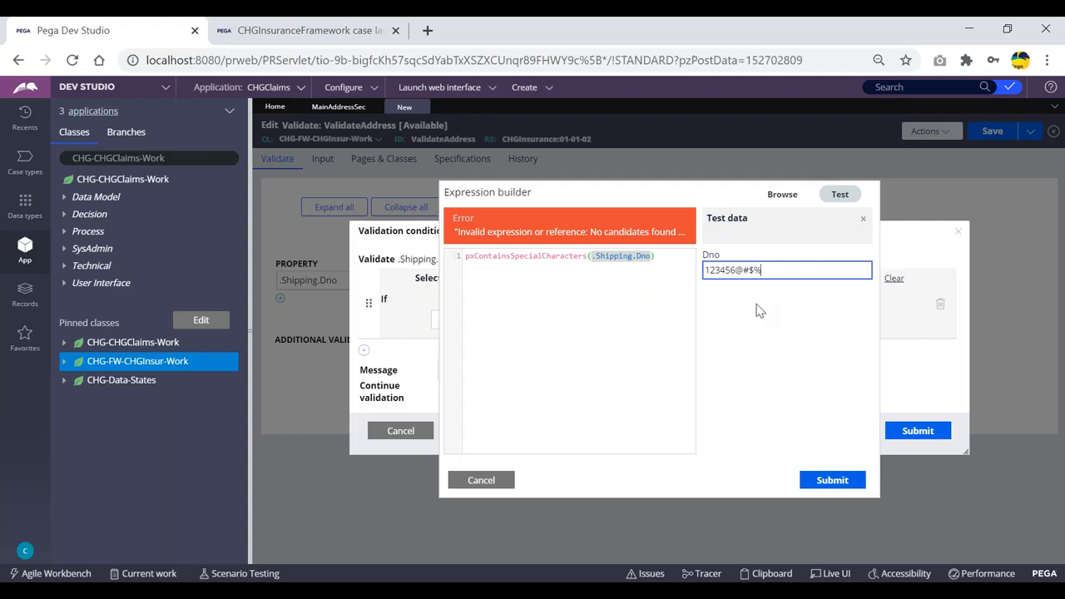
click(759, 310)
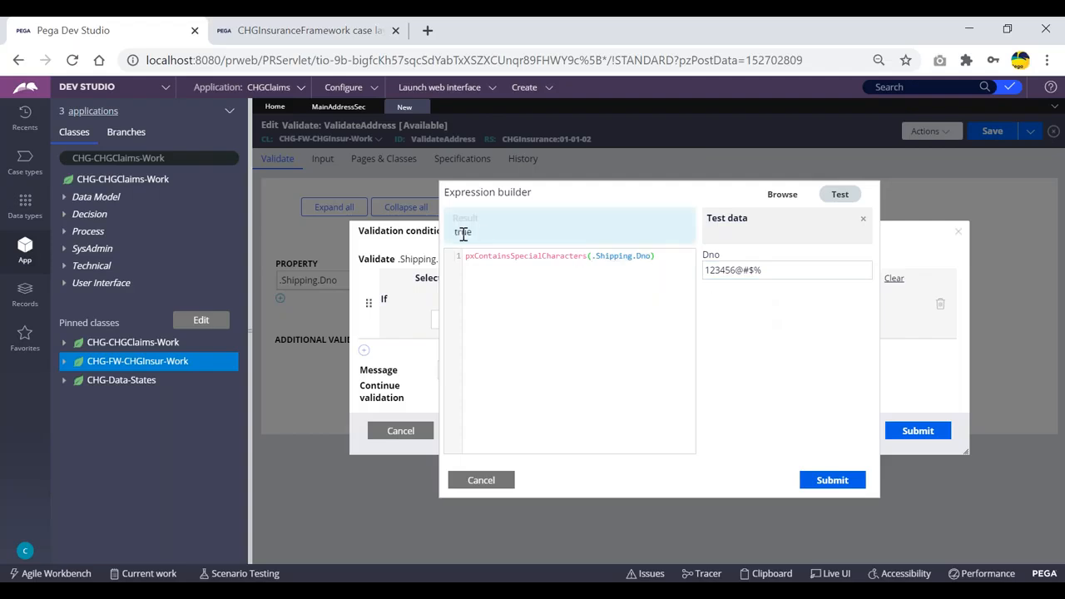
drag(774, 267, 709, 269)
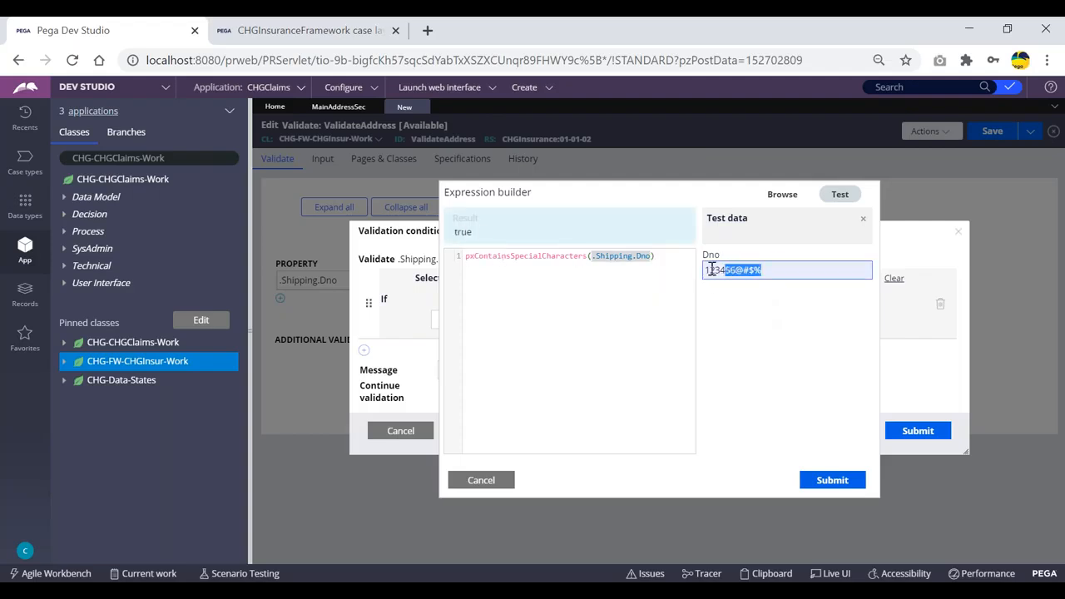
click(740, 305)
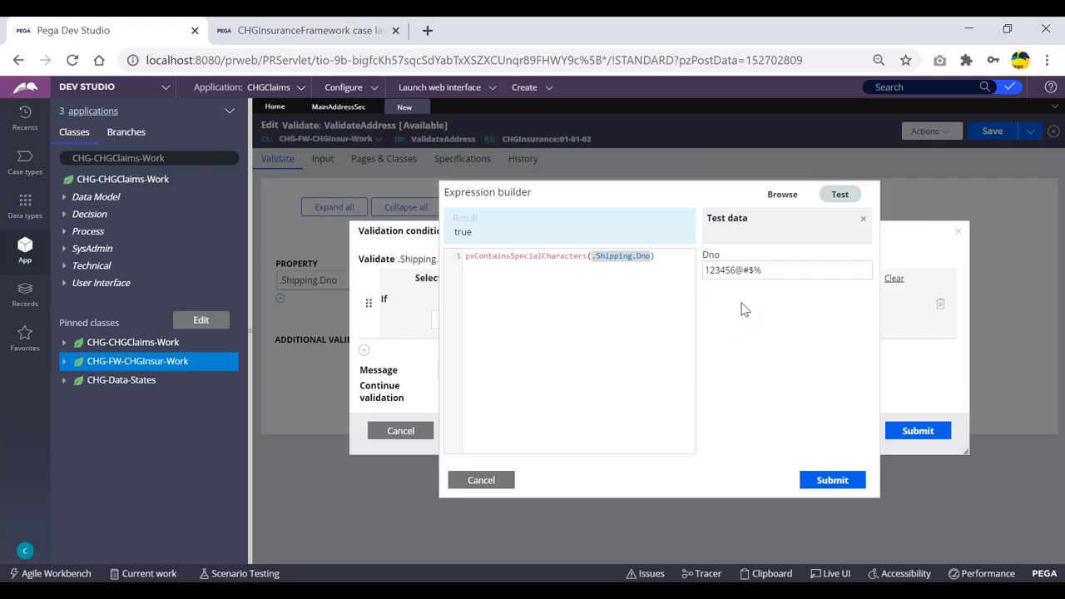
- Replace the Dno test value with 11/111 and evaluate the expression
click(772, 270)
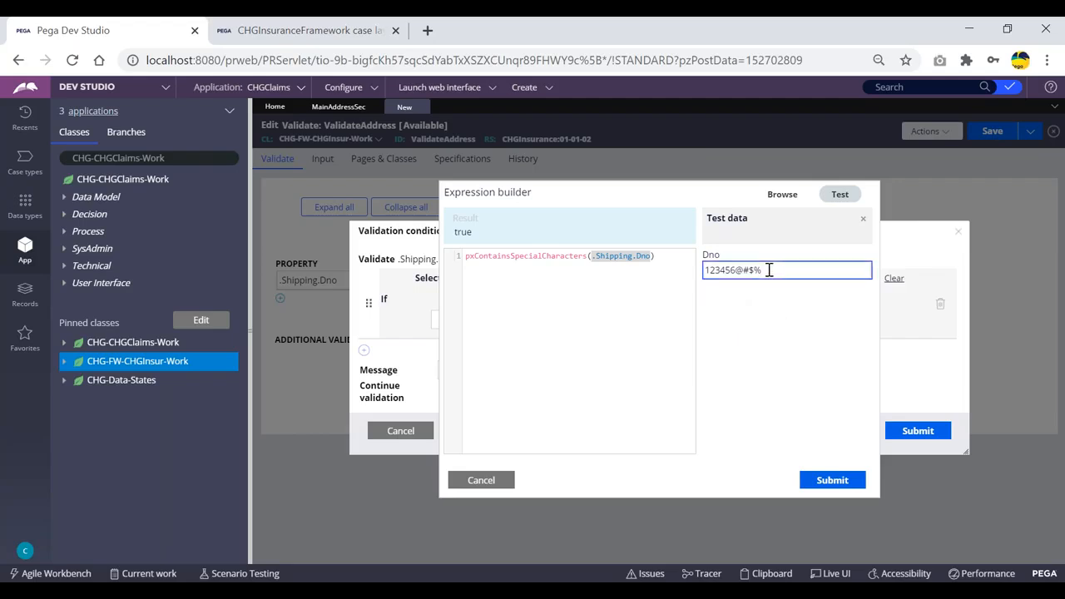
key(BackSpace)
key(BackSpace)
key(BackSpace)
key(BackSpace)
key(BackSpace)
key(BackSpace)
key(BackSpace)
key(BackSpace)
key(BackSpace)
text(11)
click(726, 311)
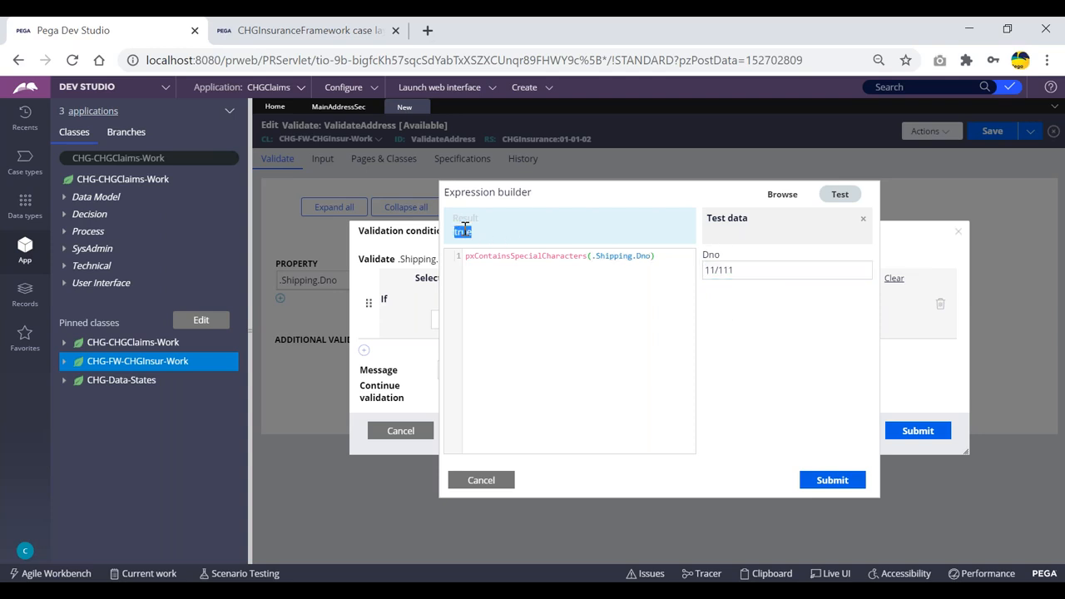
- Test the expression with the Dno value pbno-11-21/23
drag(739, 270, 675, 270)
text(pbno-)
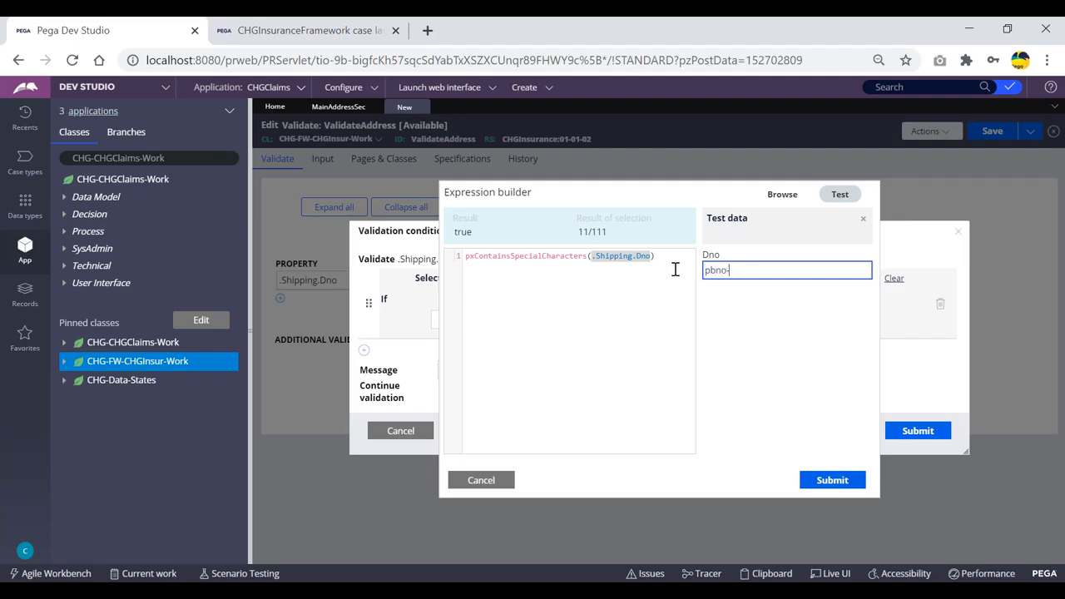
text(11-21/23)
click(769, 310)
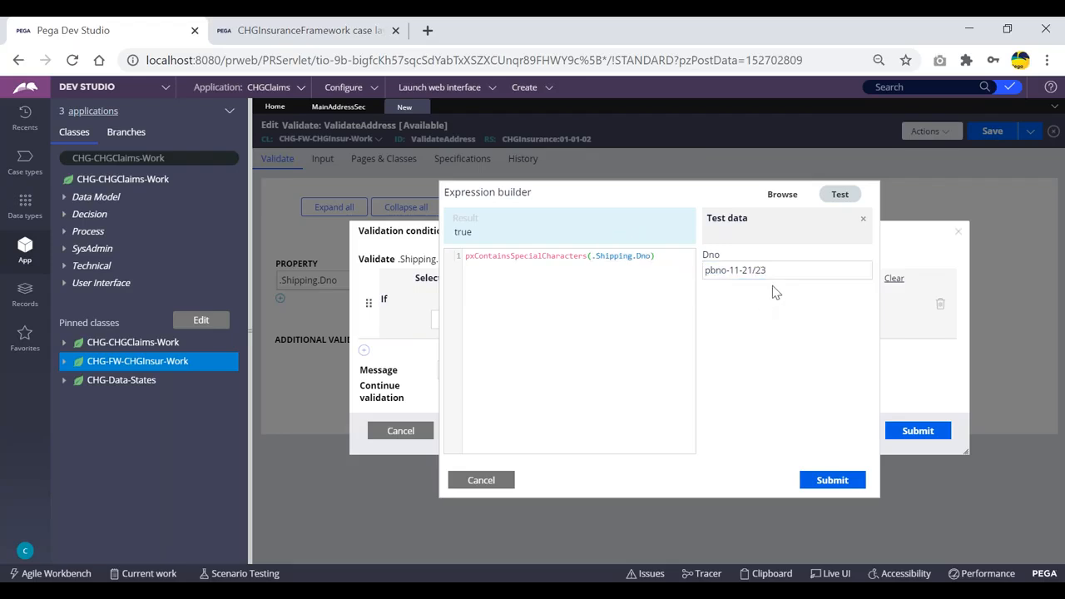
click(777, 269)
click(729, 311)
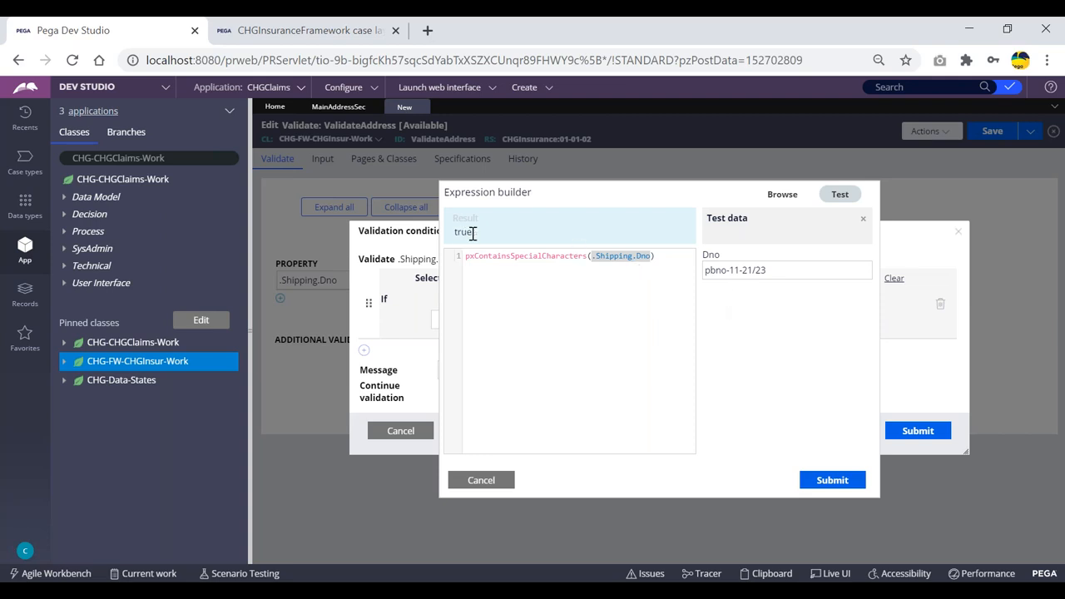
click(743, 271)
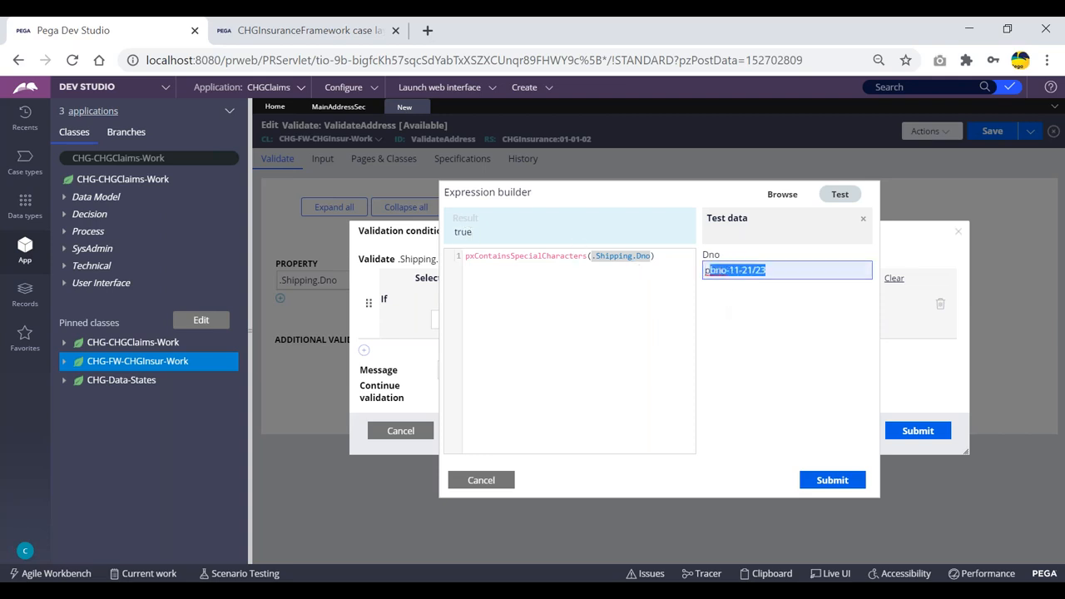
click(787, 295)
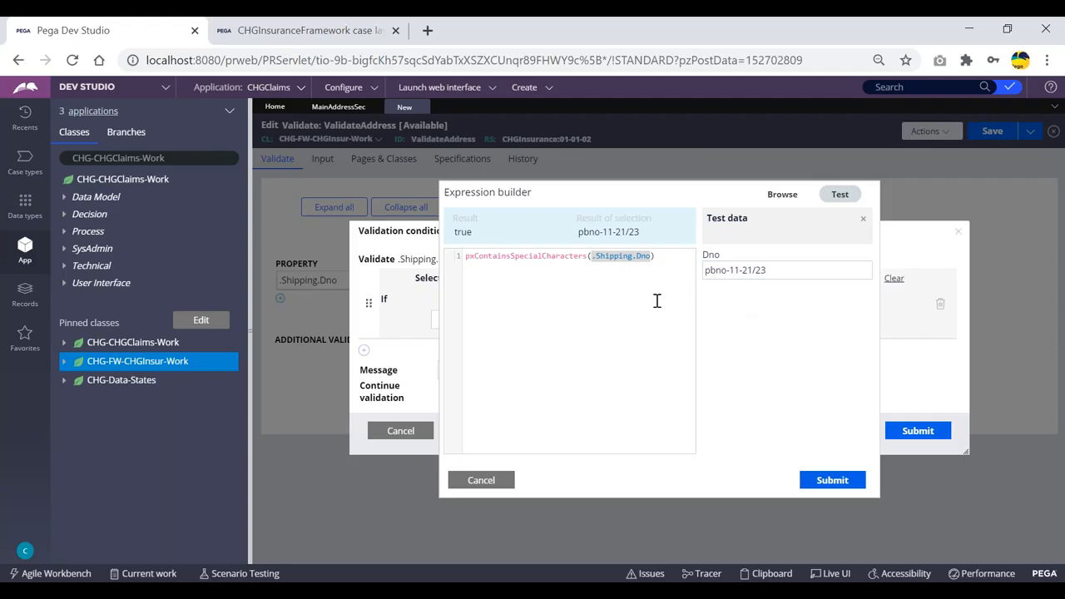
click(773, 269)
drag(774, 269, 704, 271)
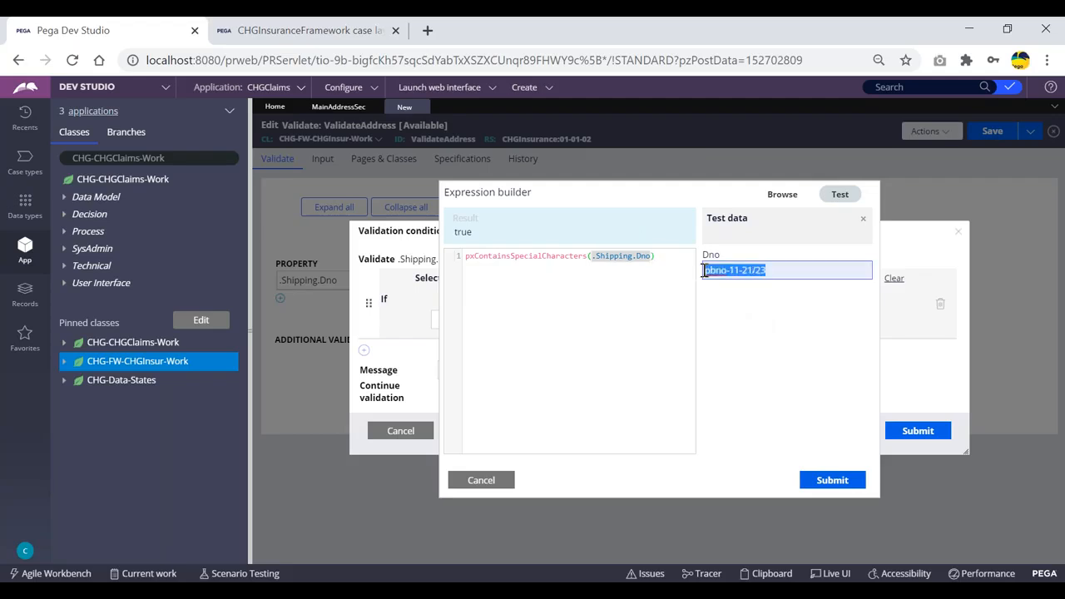
click(772, 269)
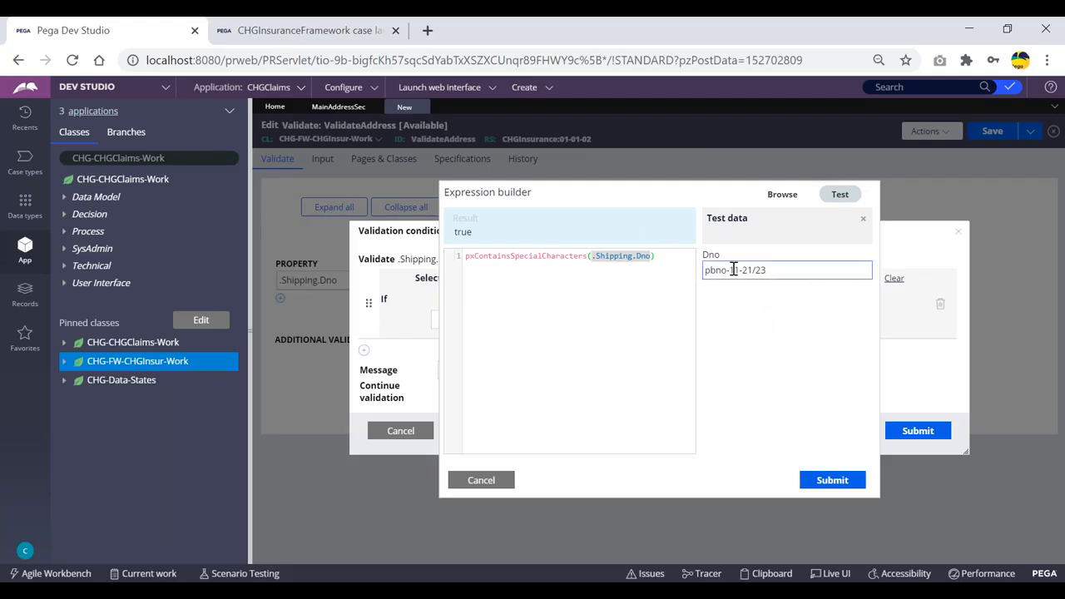
drag(658, 257, 464, 257)
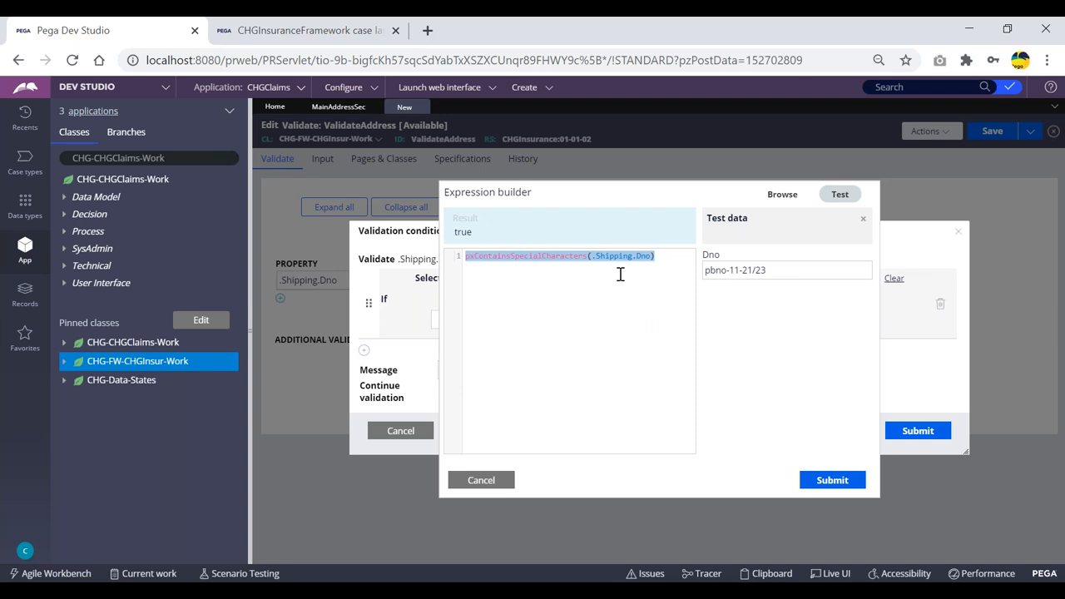
- Negate the expression with a leading exclamation mark so it reads !pxContainsSpecialCharacters(.Shipping.Dno)
click(724, 269)
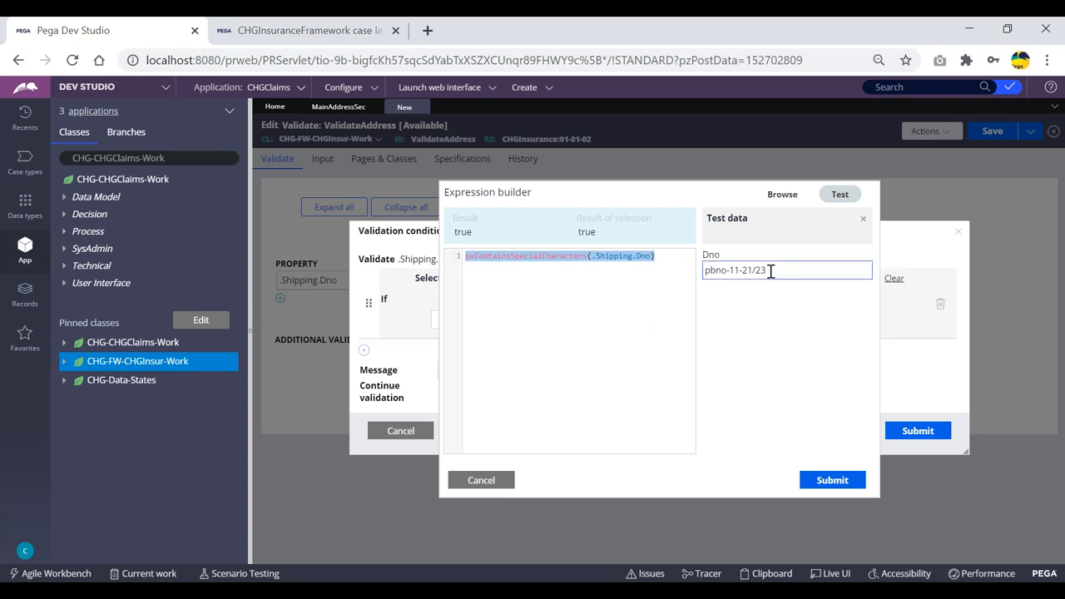
drag(774, 271, 704, 271)
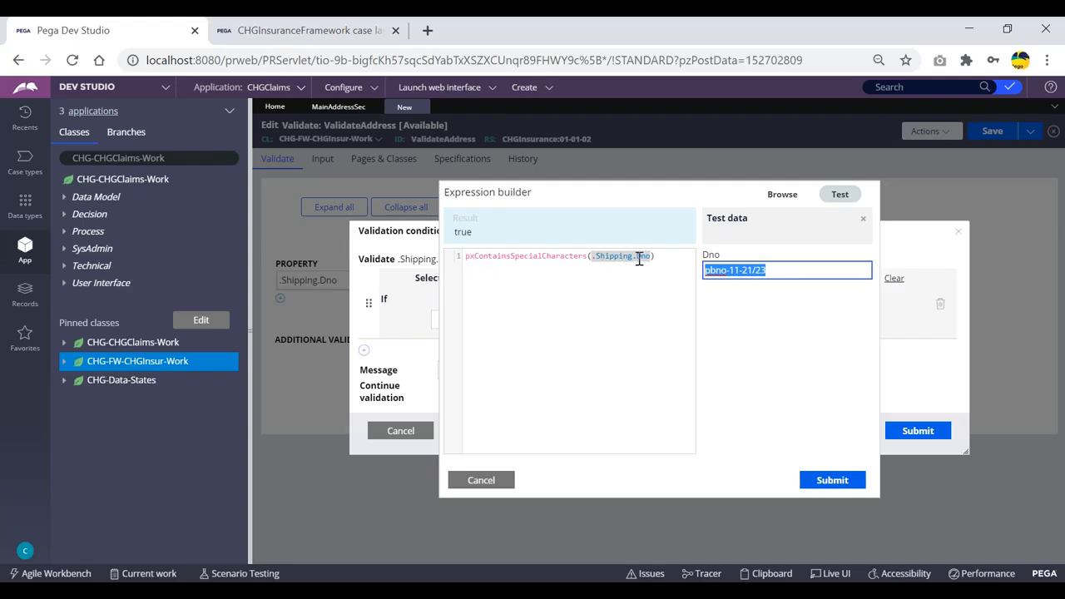
click(467, 256)
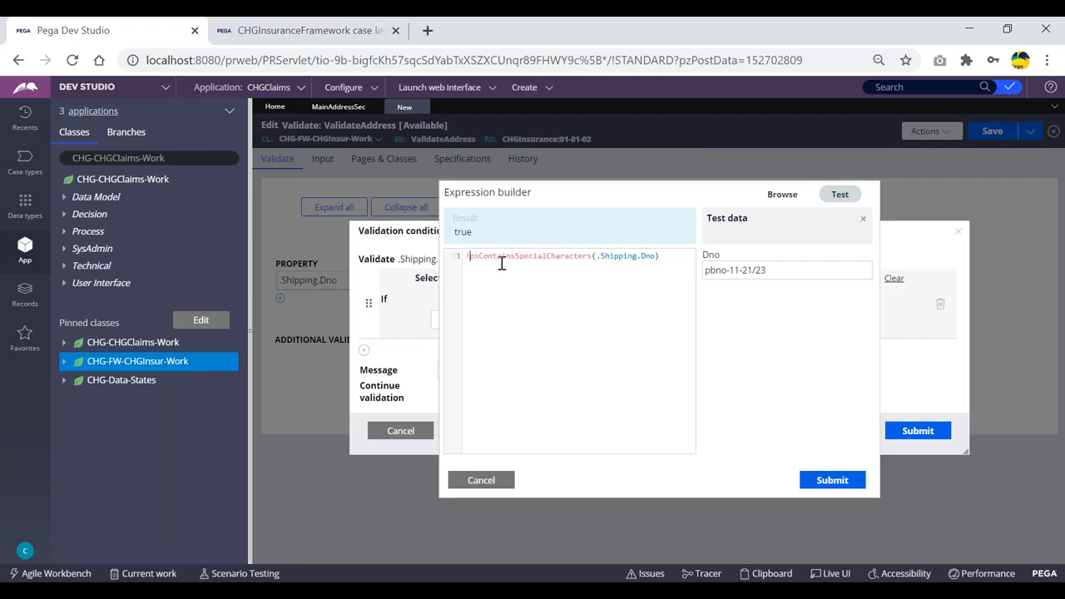
text(!)
- Test the negated expression with the Dno value afsfas, and submit the expression to the validation condition
drag(767, 269, 707, 267)
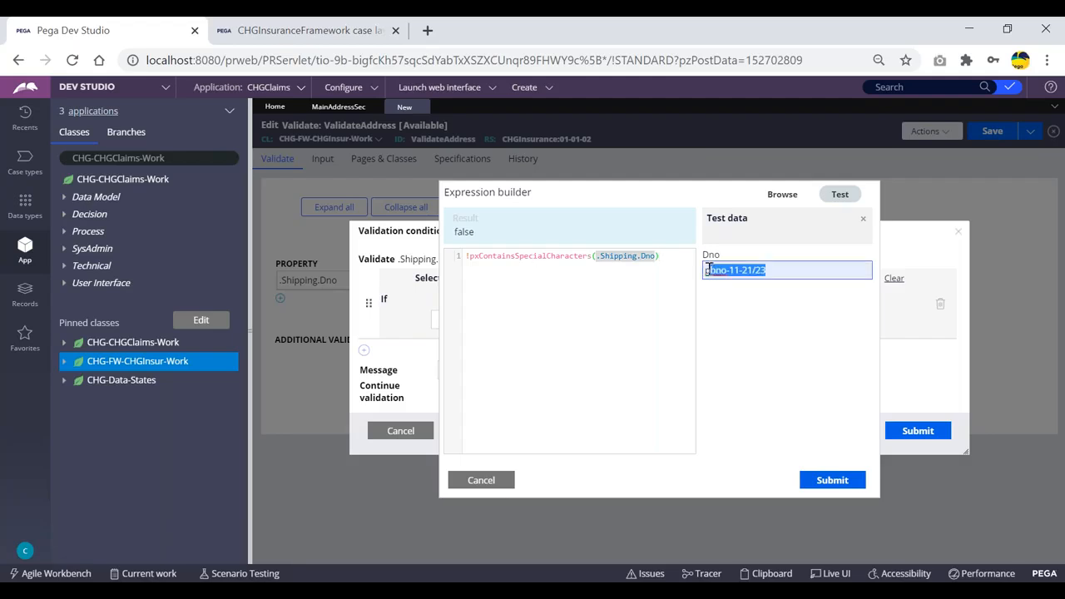
text(afsfas)
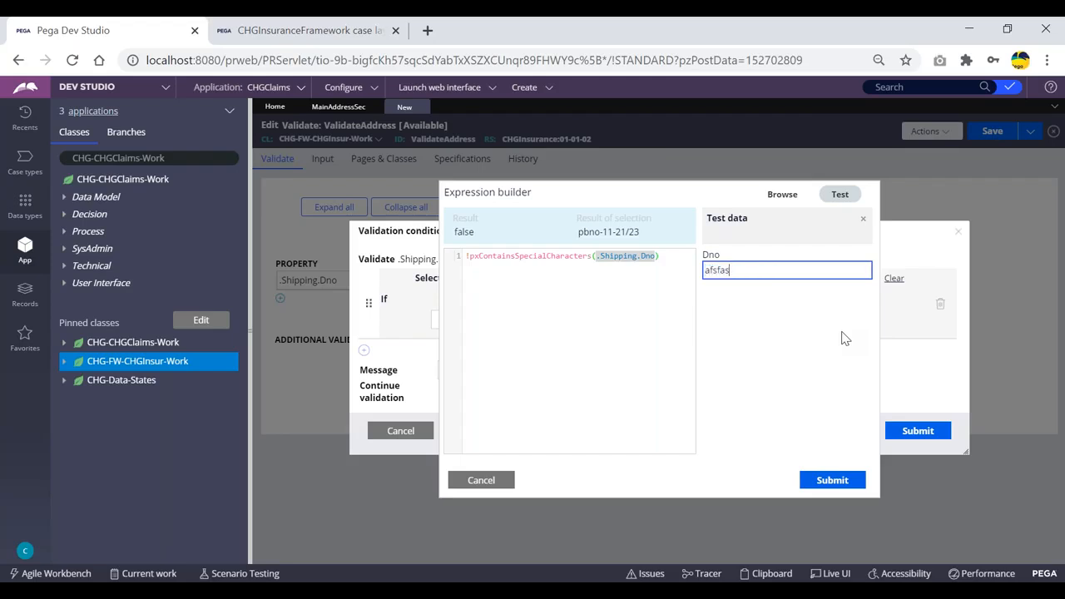
click(792, 331)
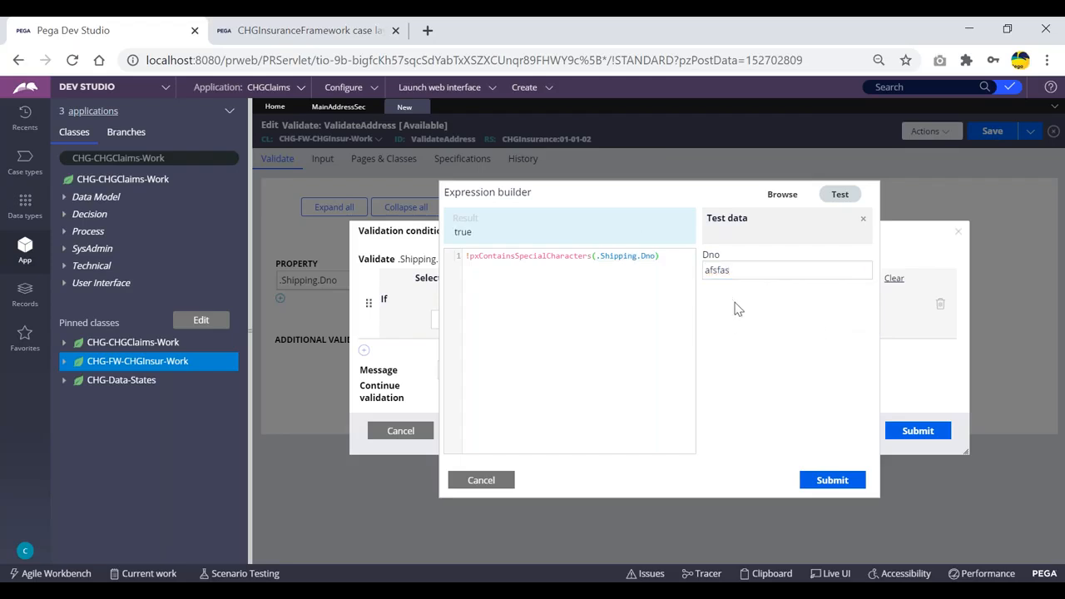
drag(672, 255, 463, 260)
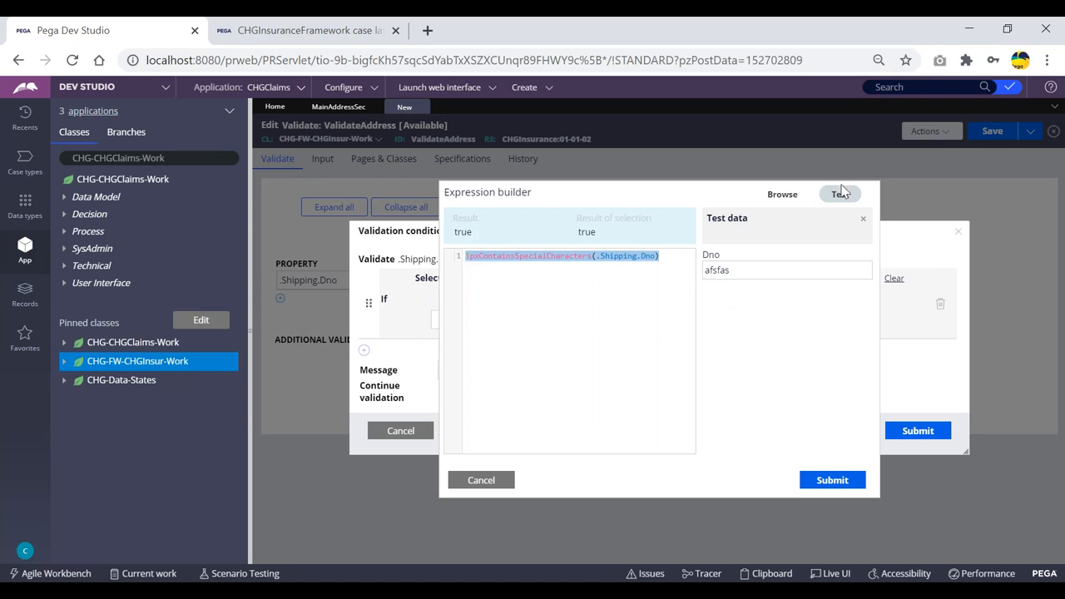
click(833, 481)
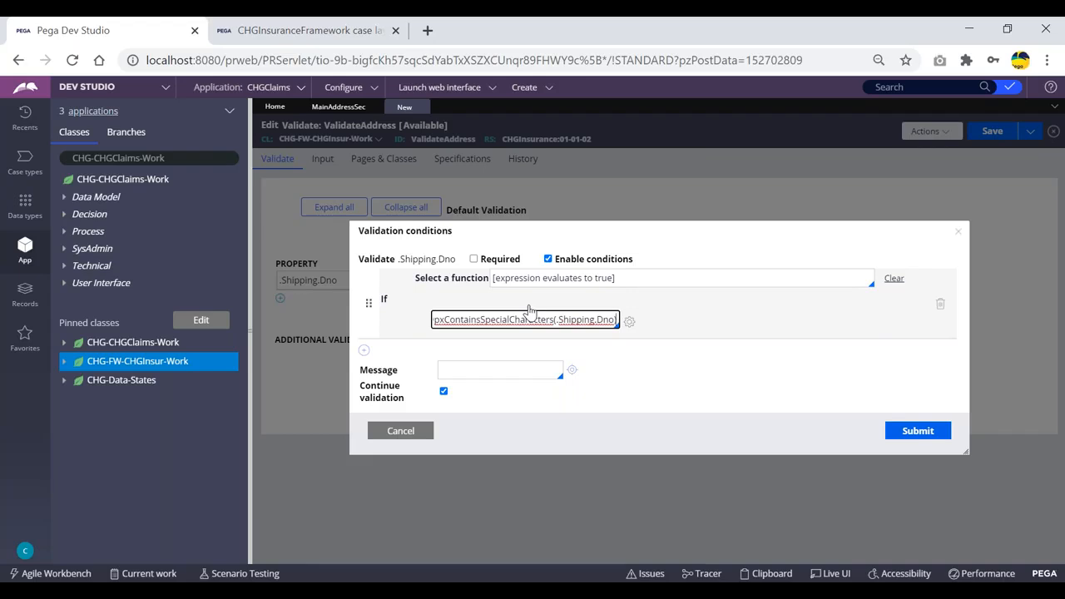
- Enter the validation message "Dno should be of format 11/111 or pbno-21/111" for the Dno condition
click(478, 376)
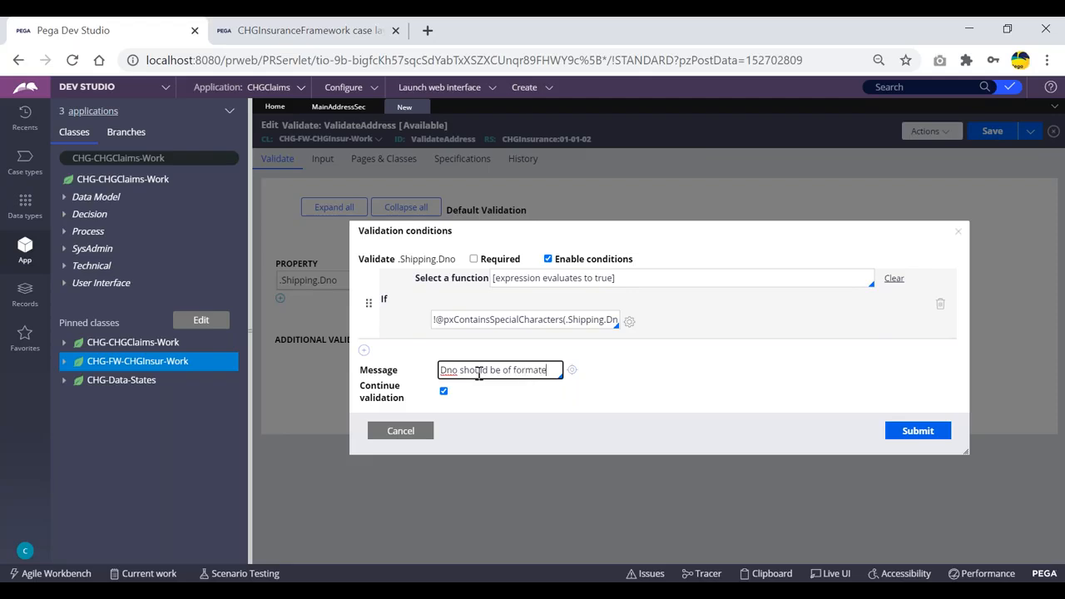
text(/111)
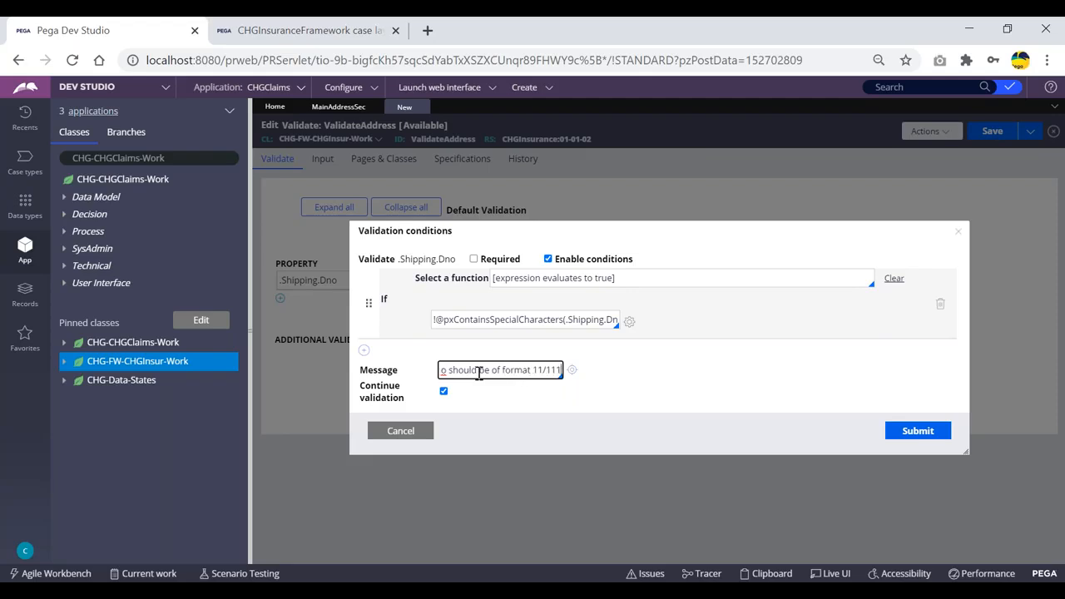
text( or pbno-)
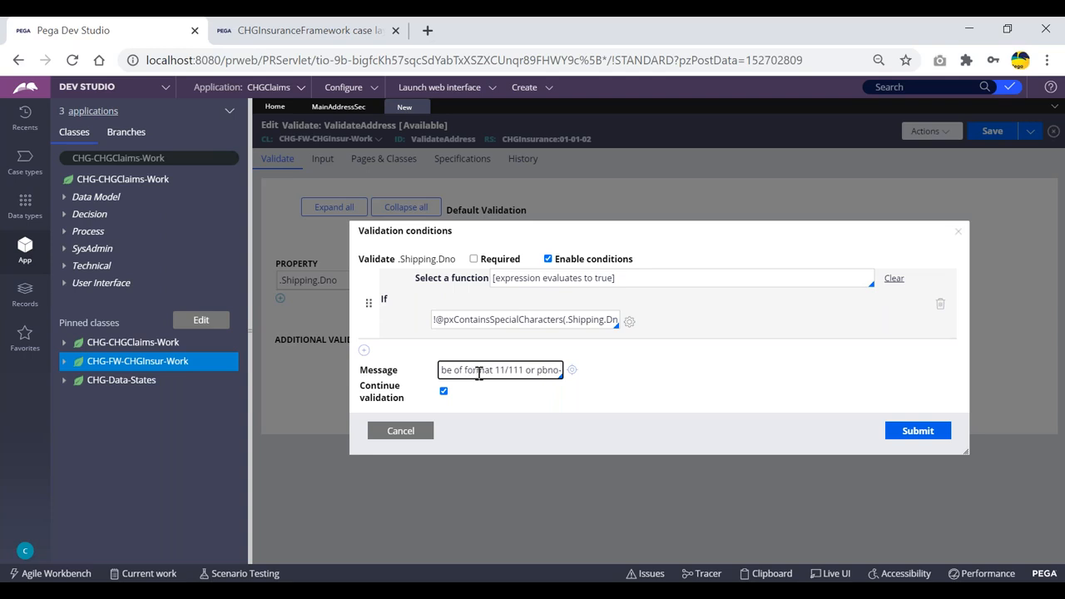
text(21/111)
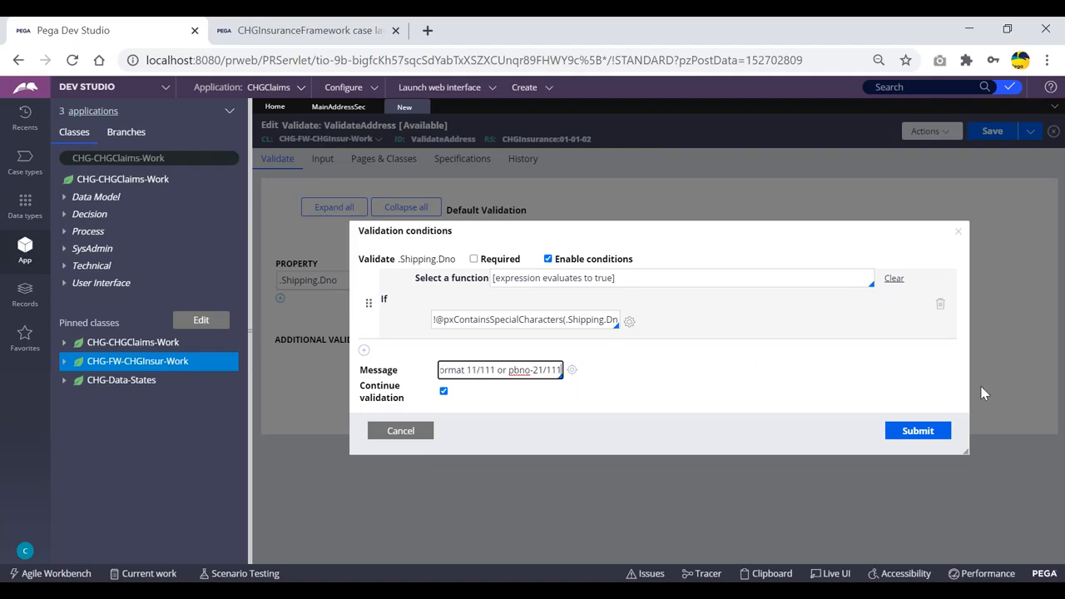
- Turn off Continue validation for the Dno condition and submit the validation conditions
drag(408, 400, 483, 400)
click(460, 399)
click(446, 391)
click(445, 393)
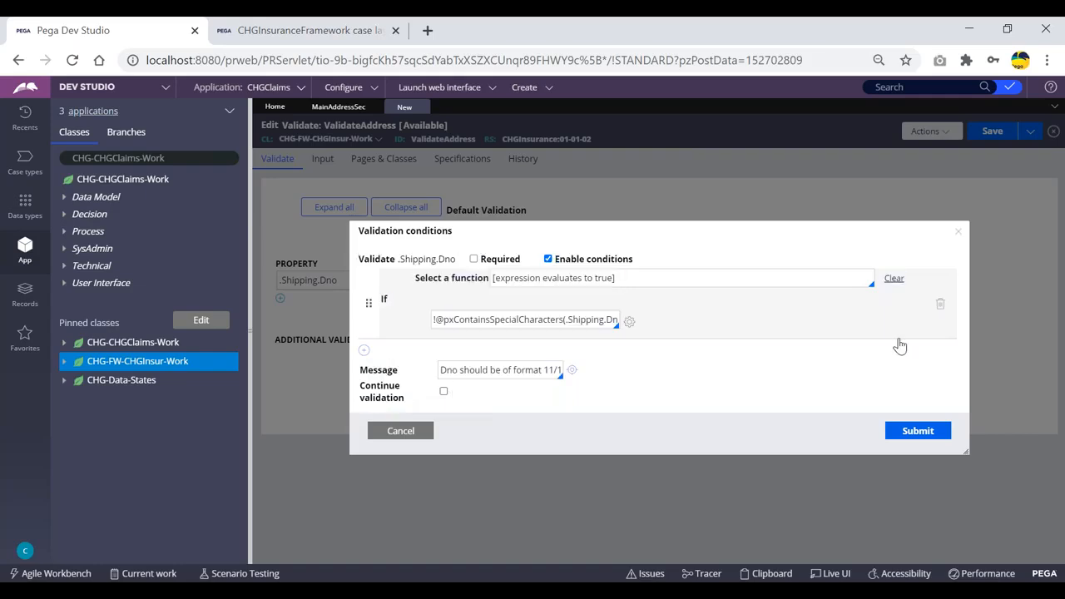
click(918, 431)
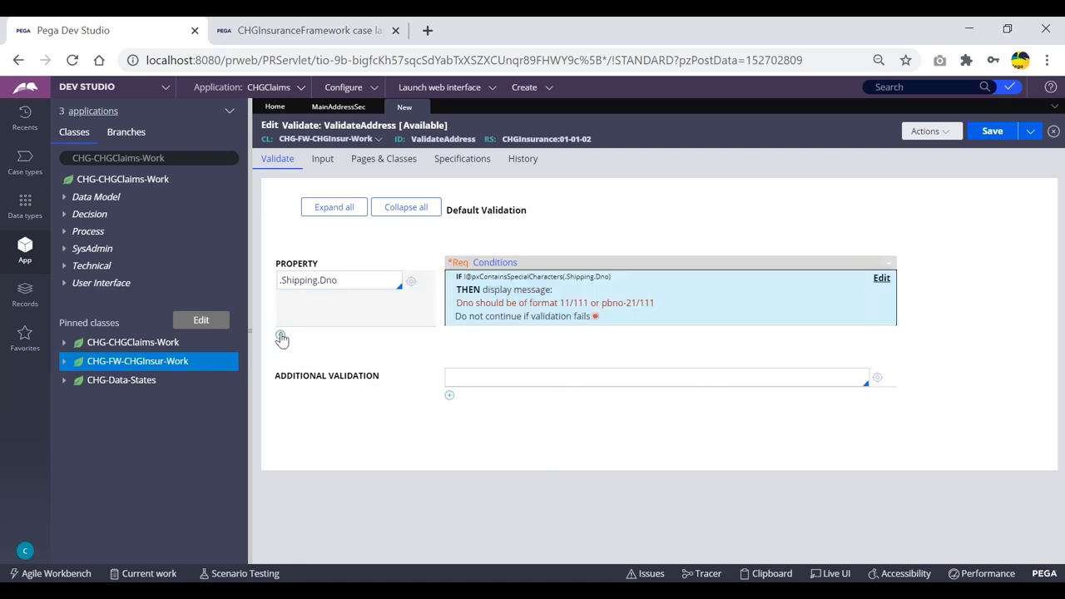
- Add a second property row below .Shipping.Dno and set it to .Shipping.Landmark
click(336, 108)
click(405, 106)
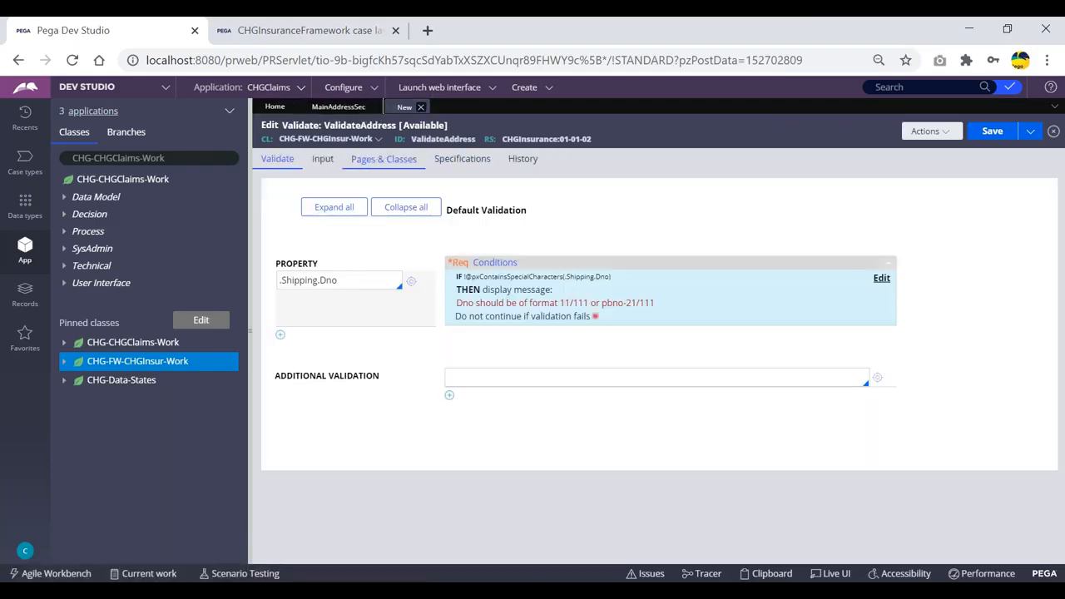
click(280, 336)
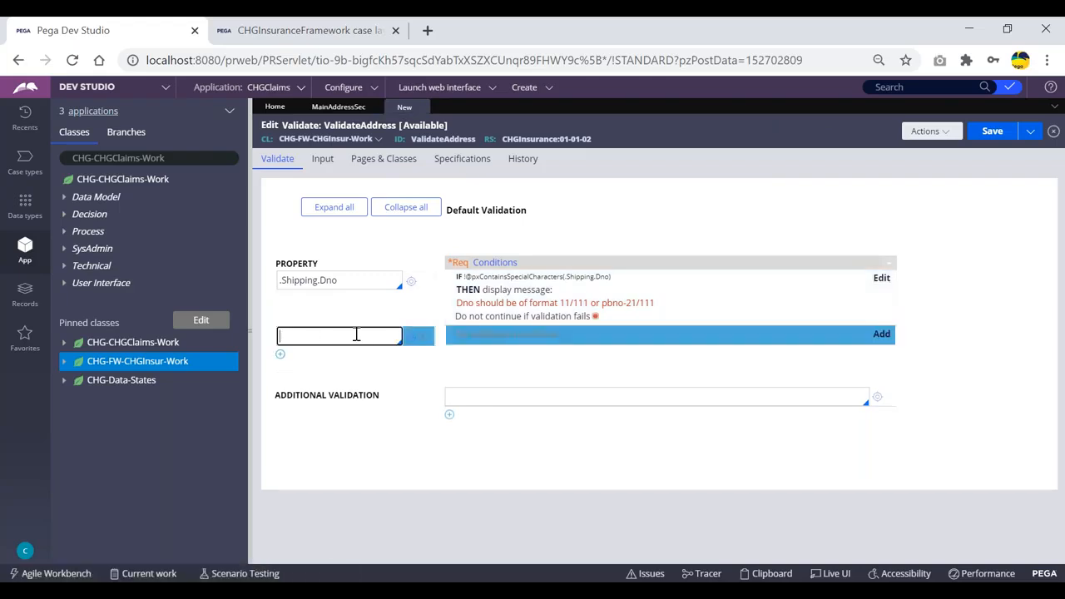
text(.shi)
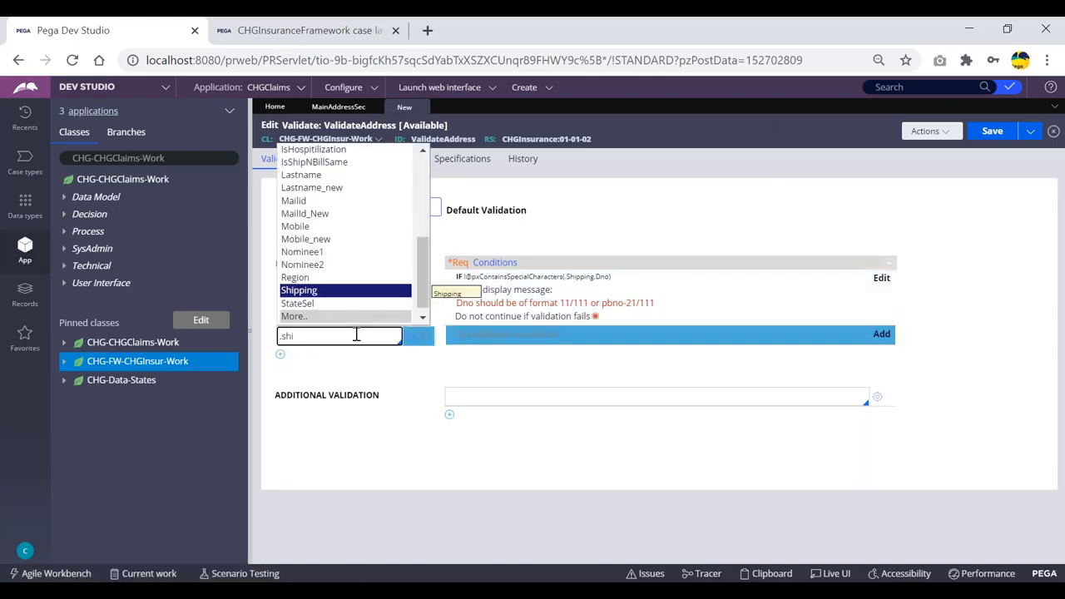
key(Return)
text(.)
key(Down)
key(Down)
key(Return)
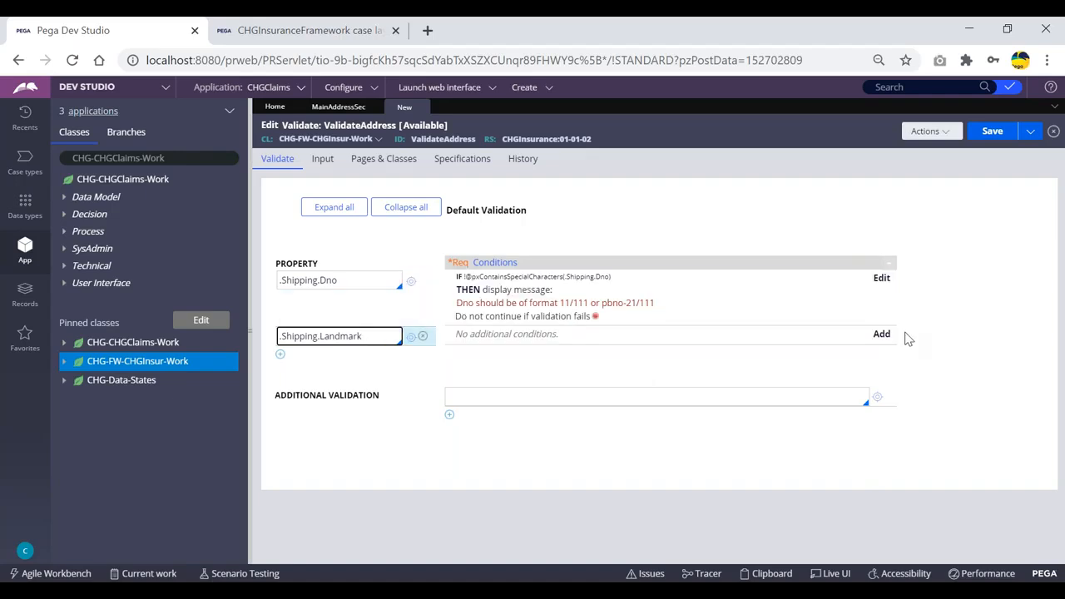
click(883, 340)
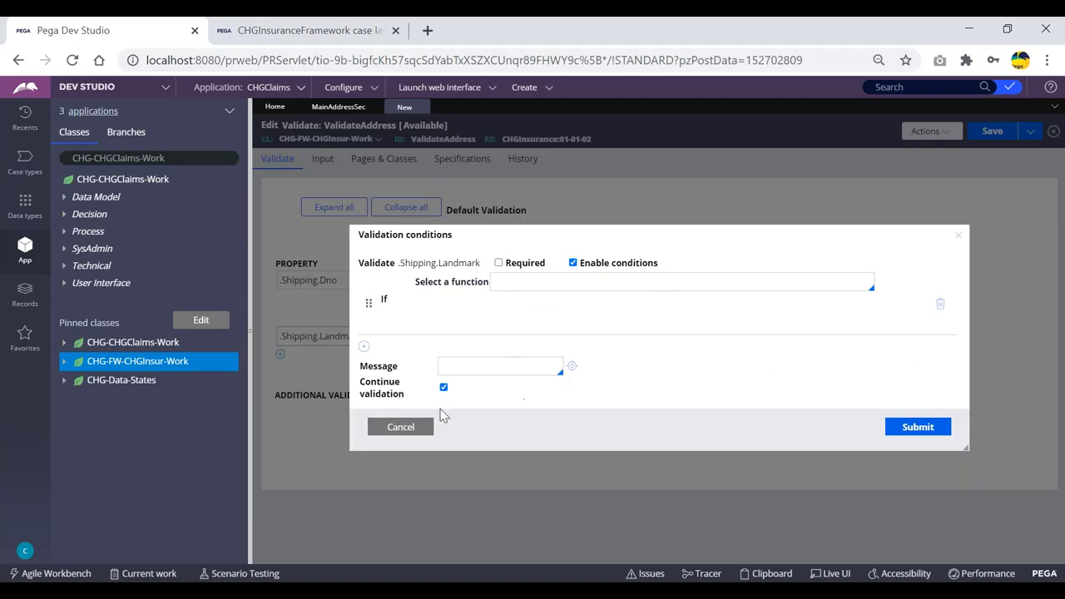
click(394, 427)
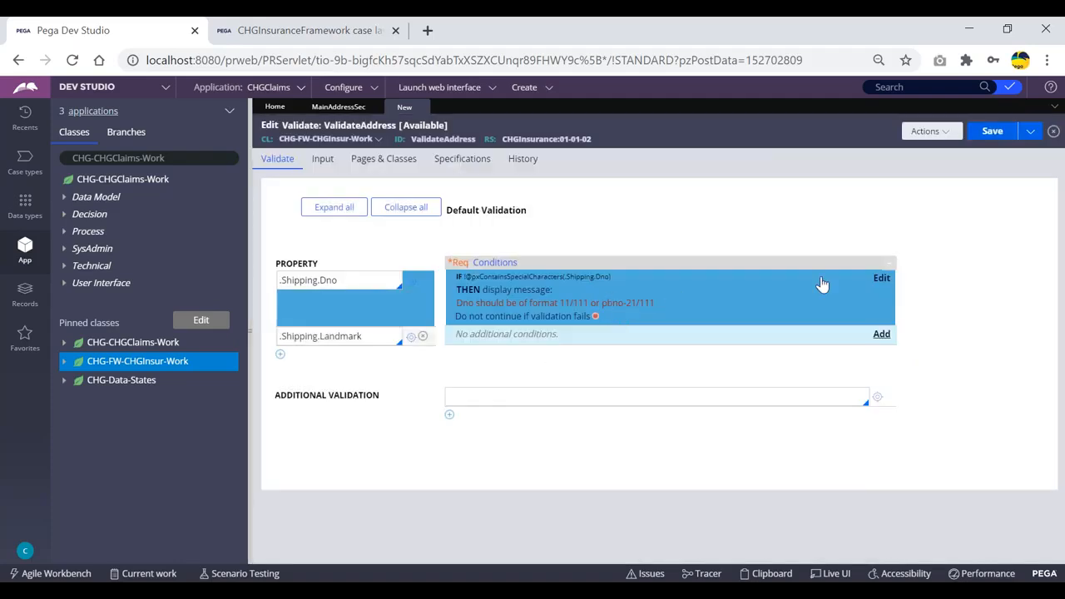
click(881, 278)
triple_click(487, 323)
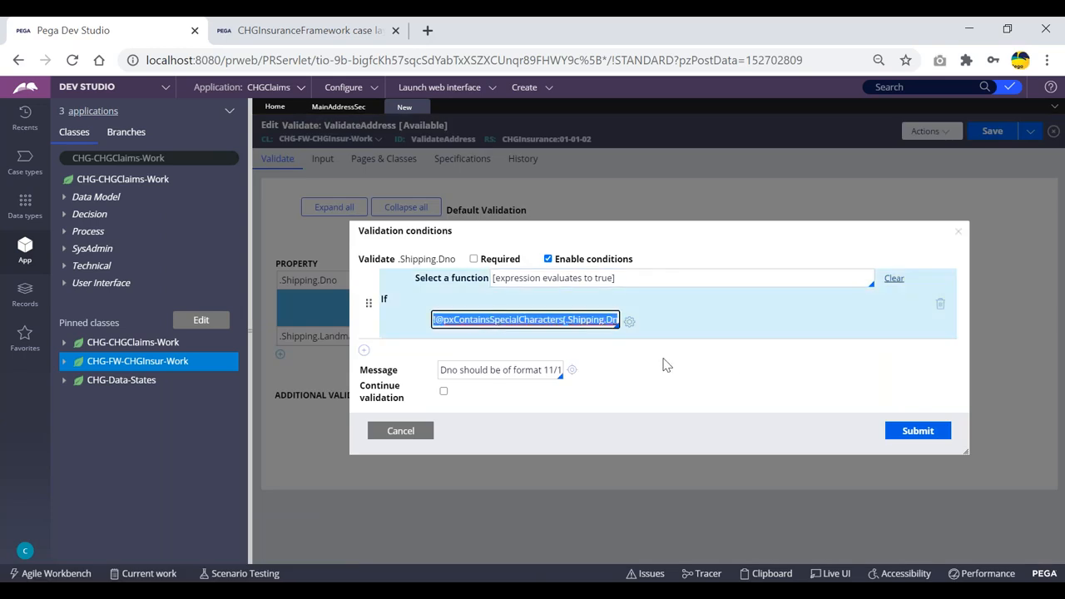
click(400, 430)
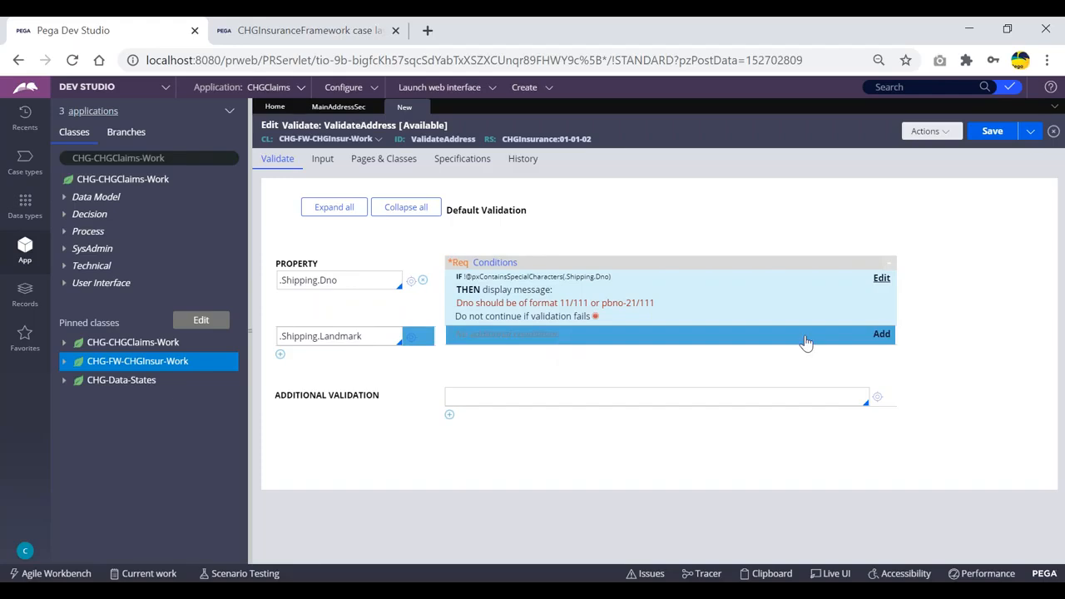
- Add a validation condition to .Shipping.Landmark using the function [expression evaluates to true]
click(881, 334)
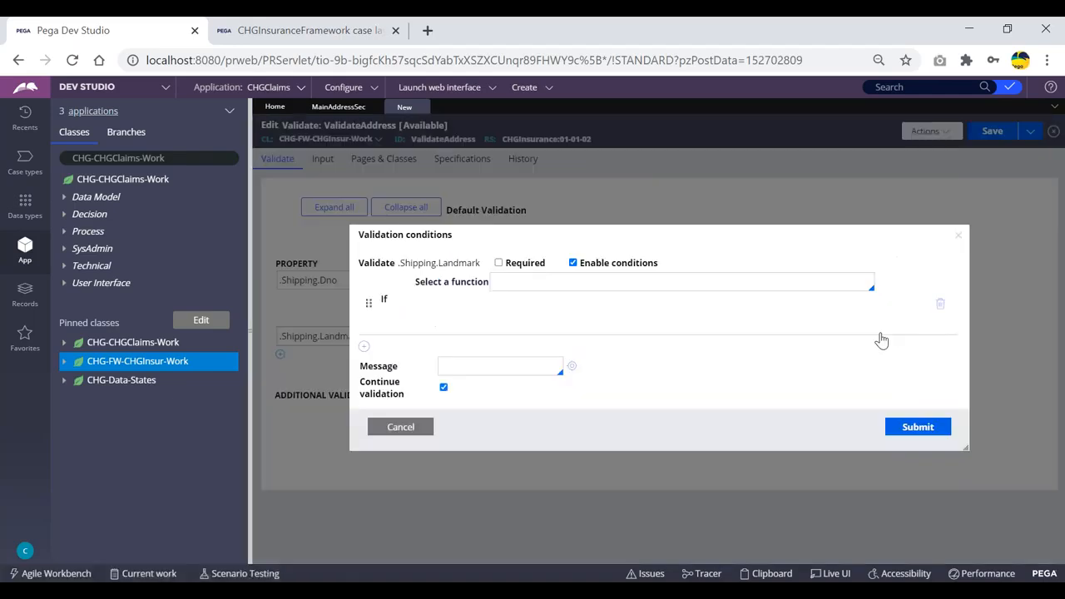
click(620, 286)
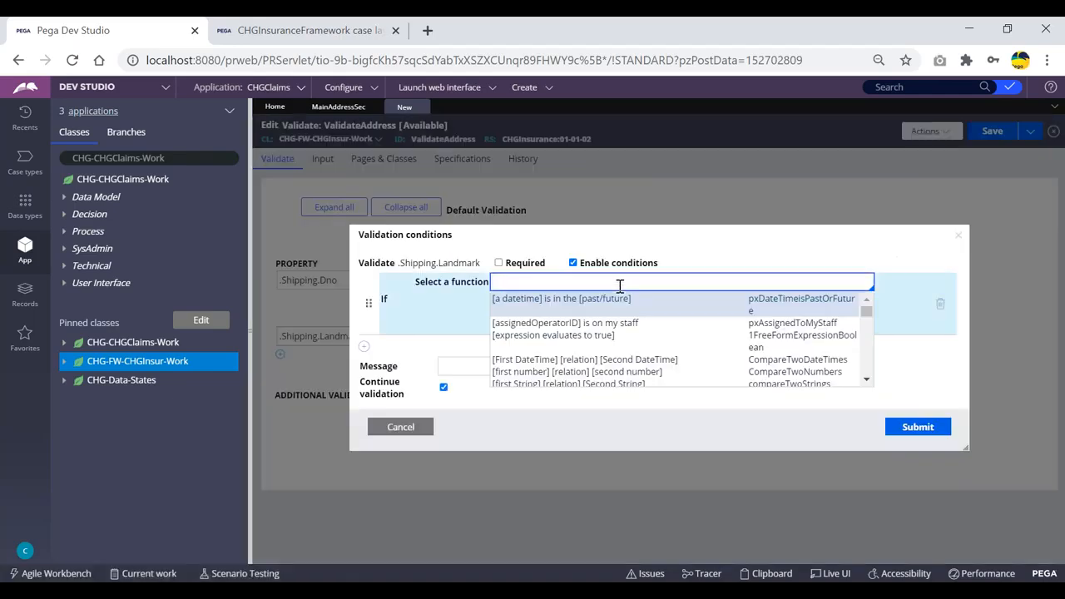
key(Down)
key(Down)
key(Return)
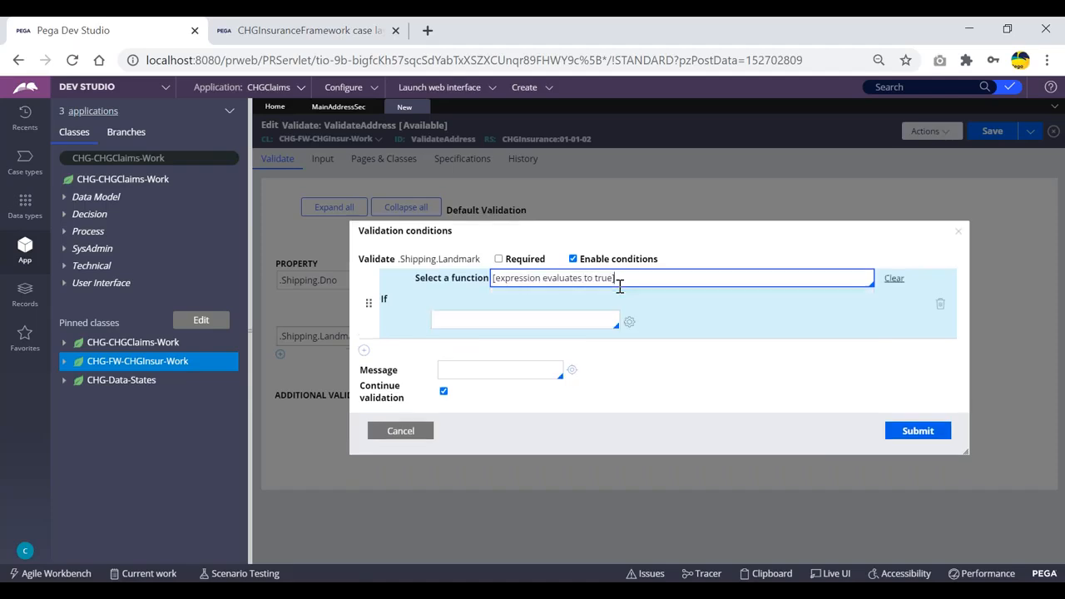
- Open the expression builder for the Landmark condition and insert the String library function pxContainsSpecialCharacters
click(629, 322)
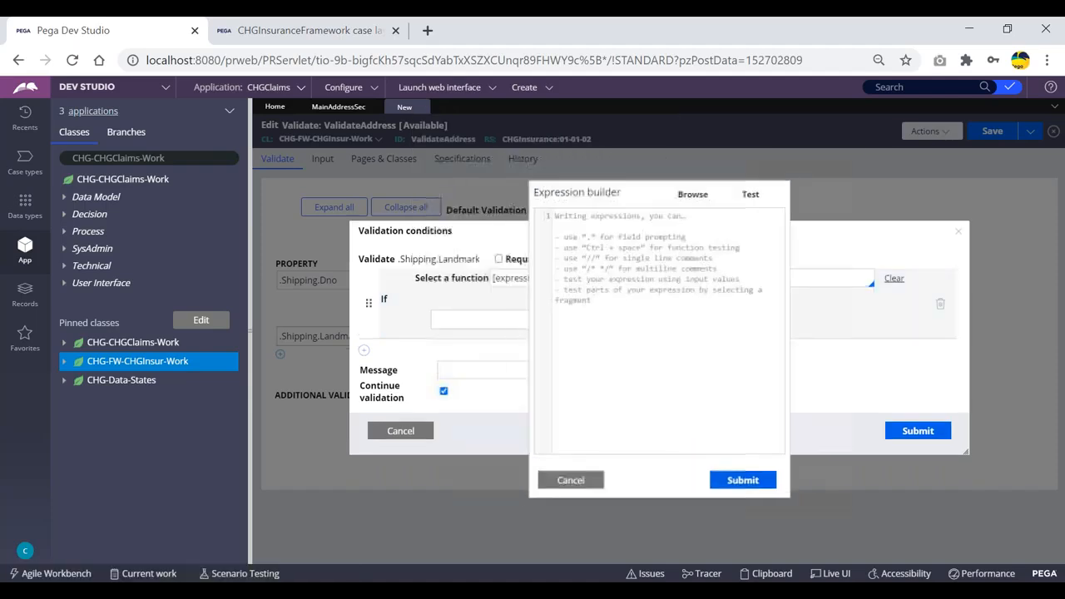
click(683, 197)
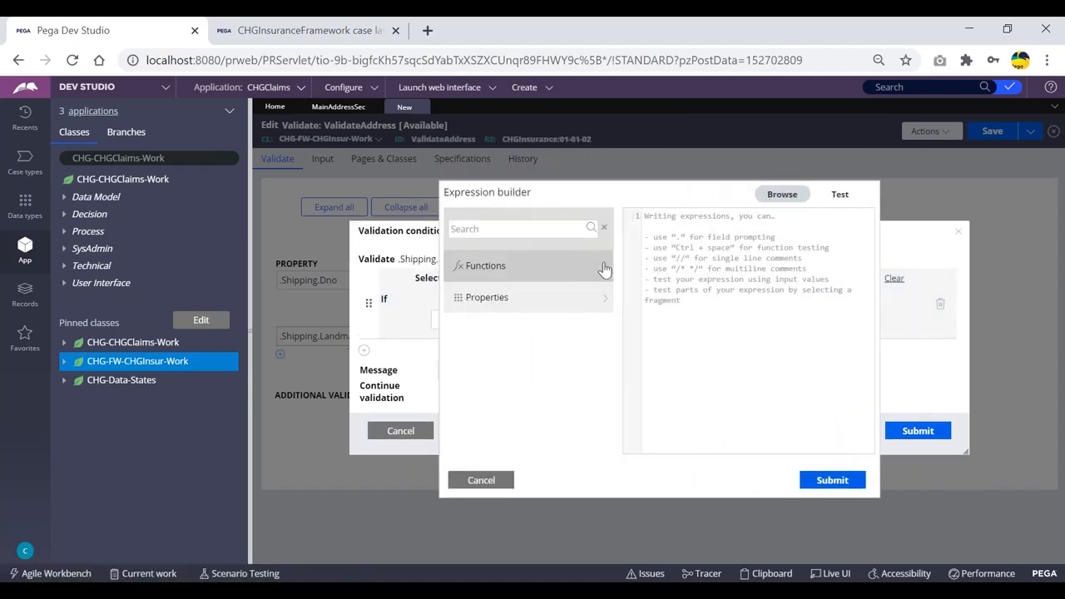
scroll(559, 331, down, 10)
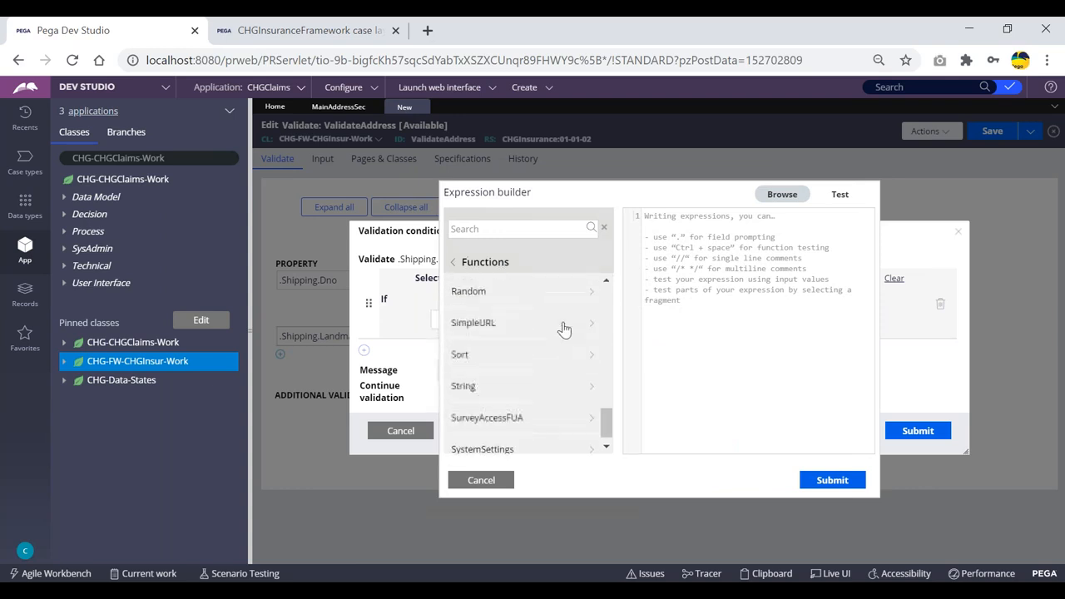
click(590, 379)
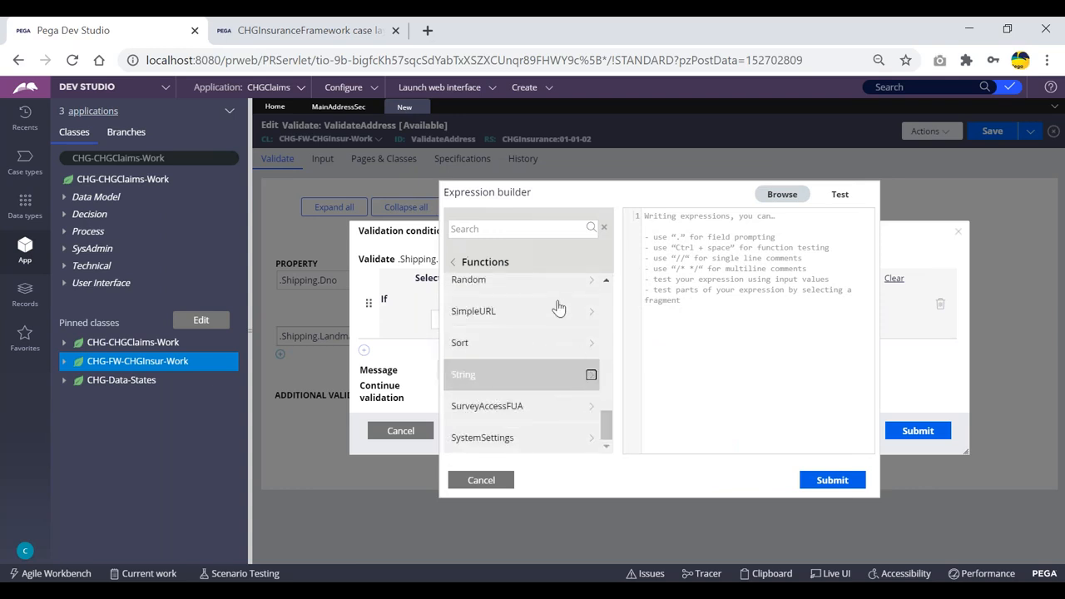
scroll(563, 307, down, 6)
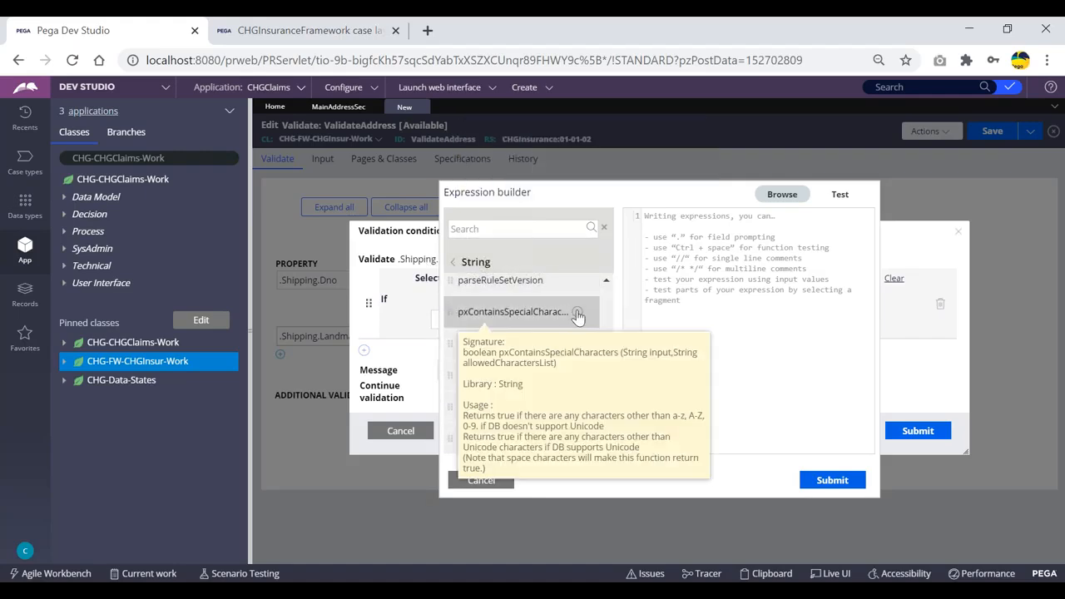
click(579, 314)
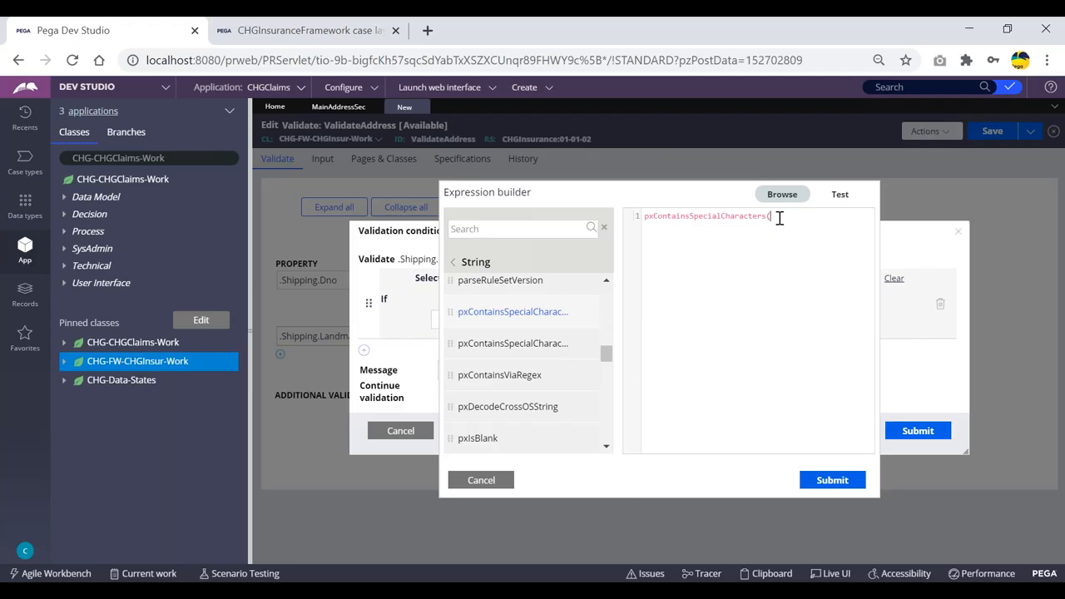
- Complete the function's argument so the expression reads pxContainsSpecialCharacters(.Shipping.Landmark)
text(.)
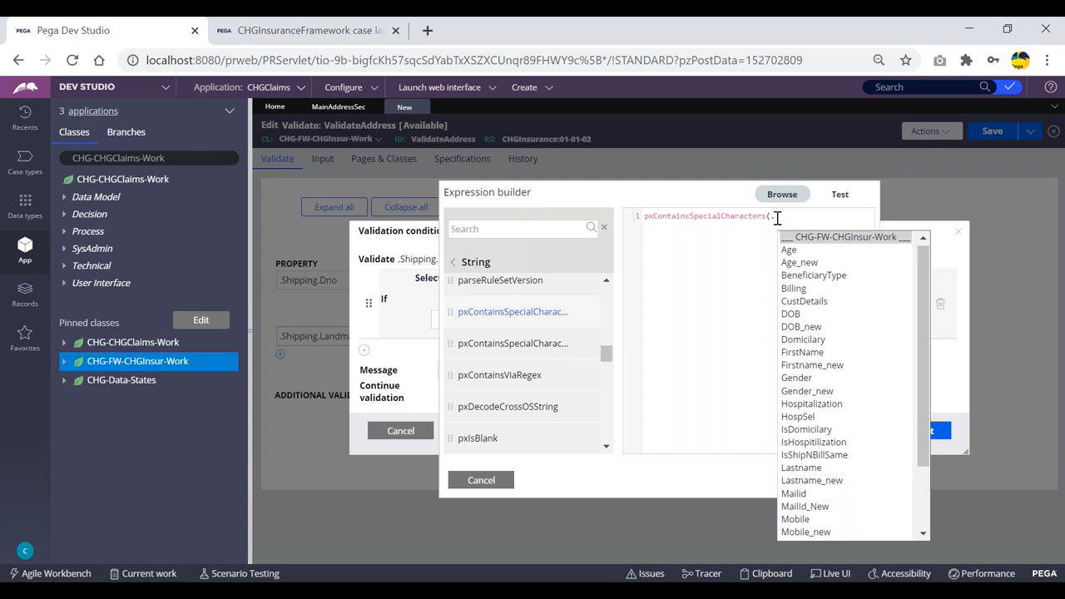
text(Shi)
key(Return)
text(.)
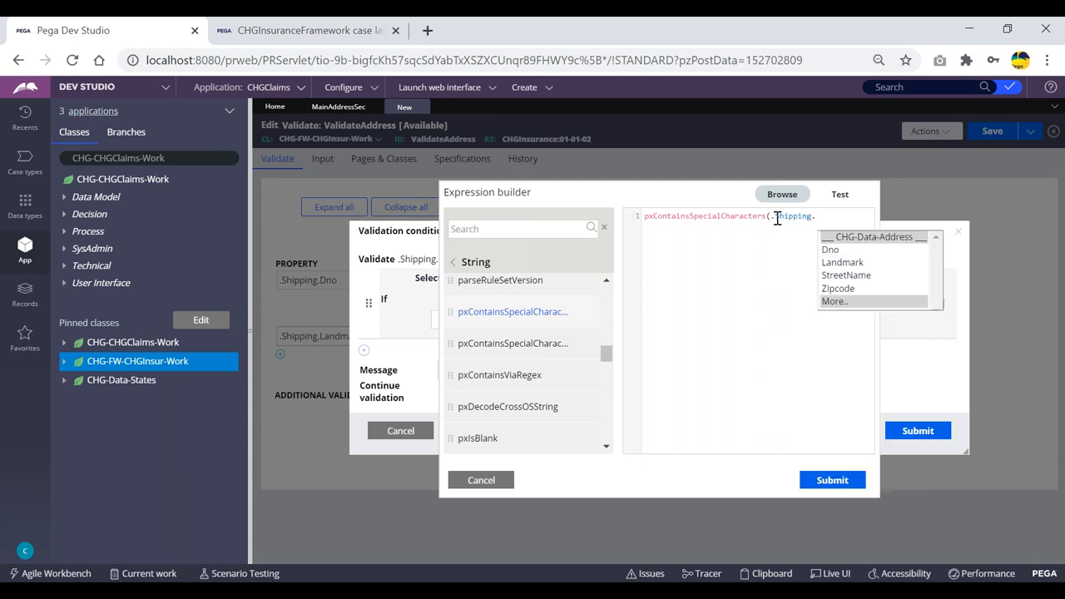
key(Down)
key(Down)
key(Return)
text())
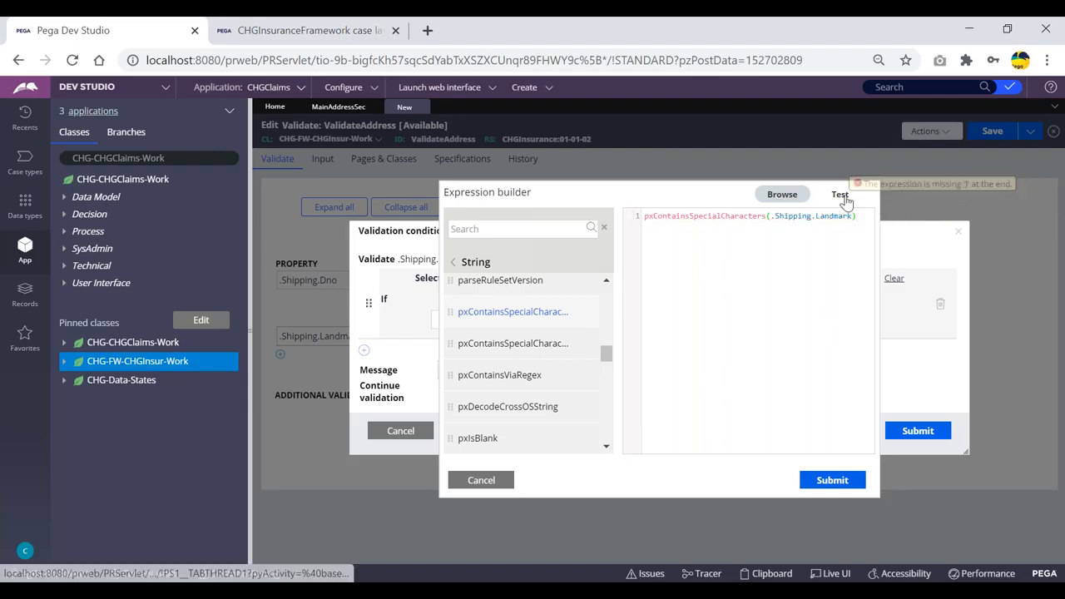
- Test the Landmark expression with the value !@#$ and submit the expression to the validation condition
click(842, 197)
click(714, 270)
text(!@#$)
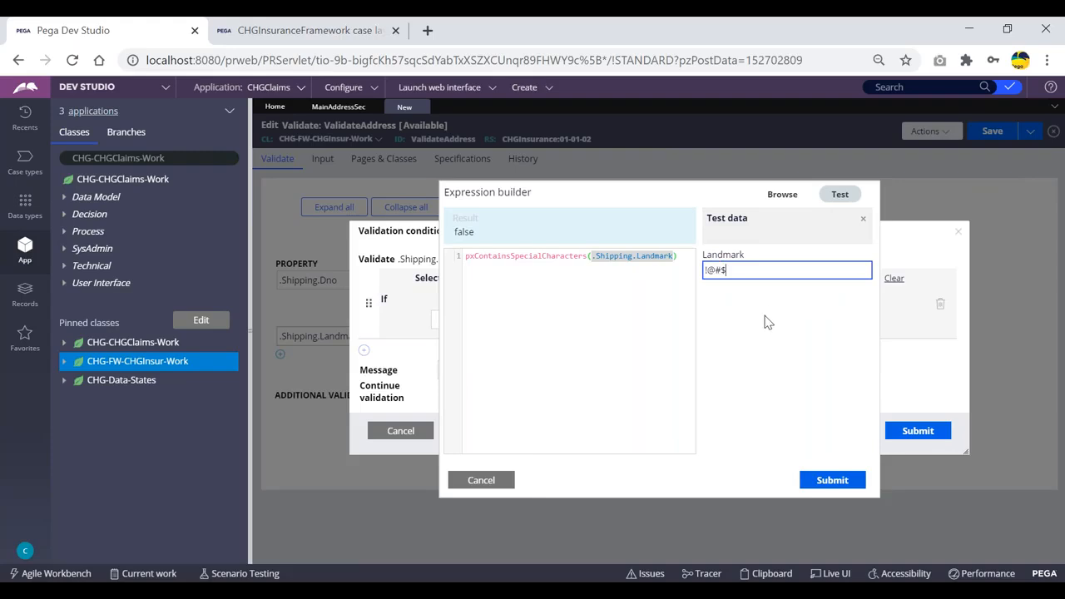
click(763, 319)
double_click(466, 234)
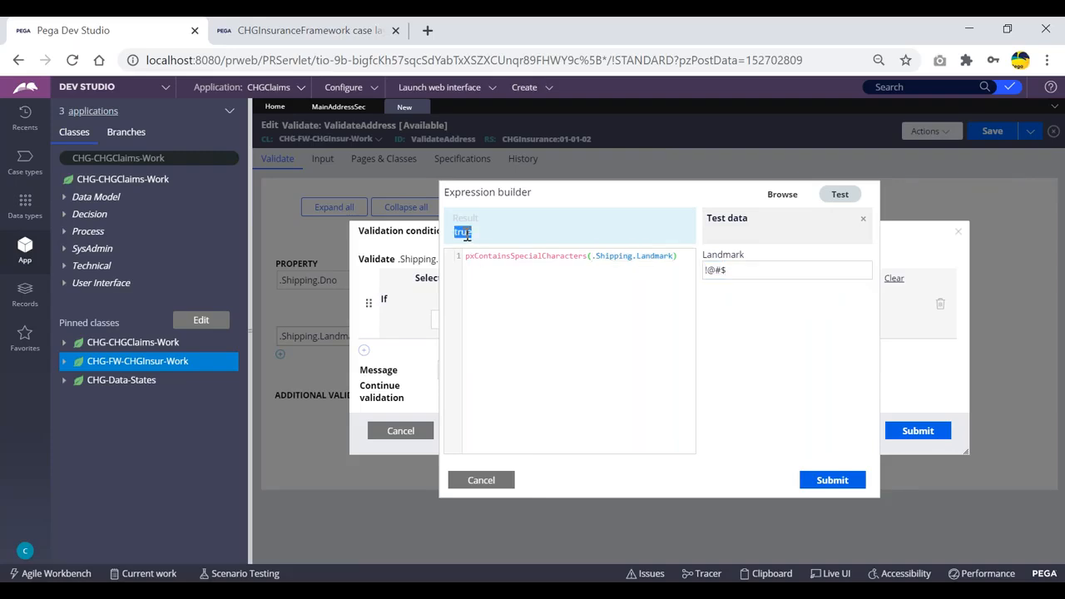
click(478, 239)
click(835, 481)
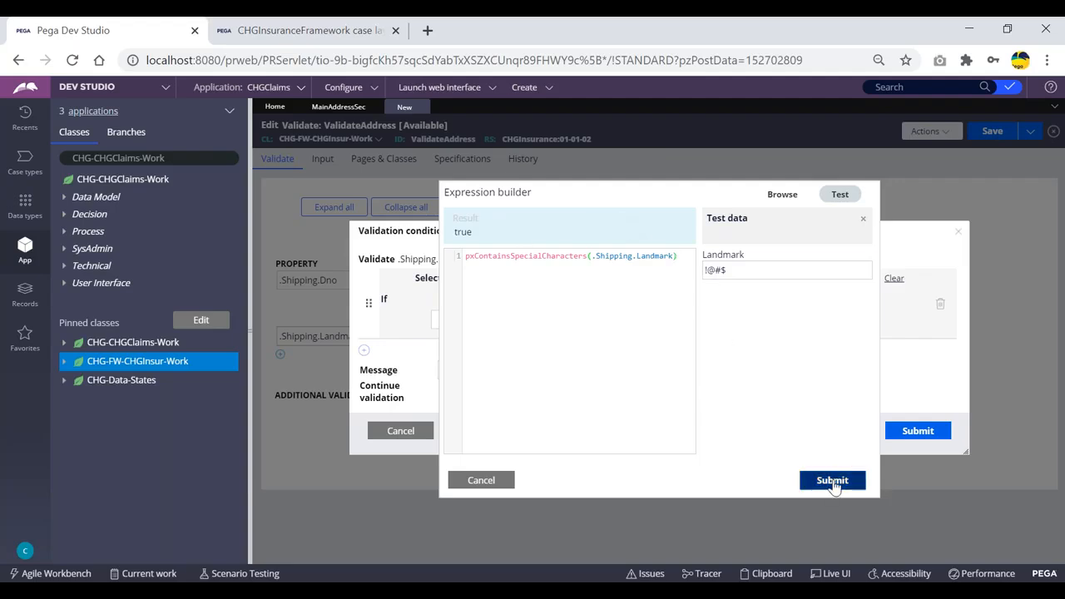
- Set the Landmark condition's message to "Landmark should not contain special characters", disable Continue validation, and submit the condition
click(471, 370)
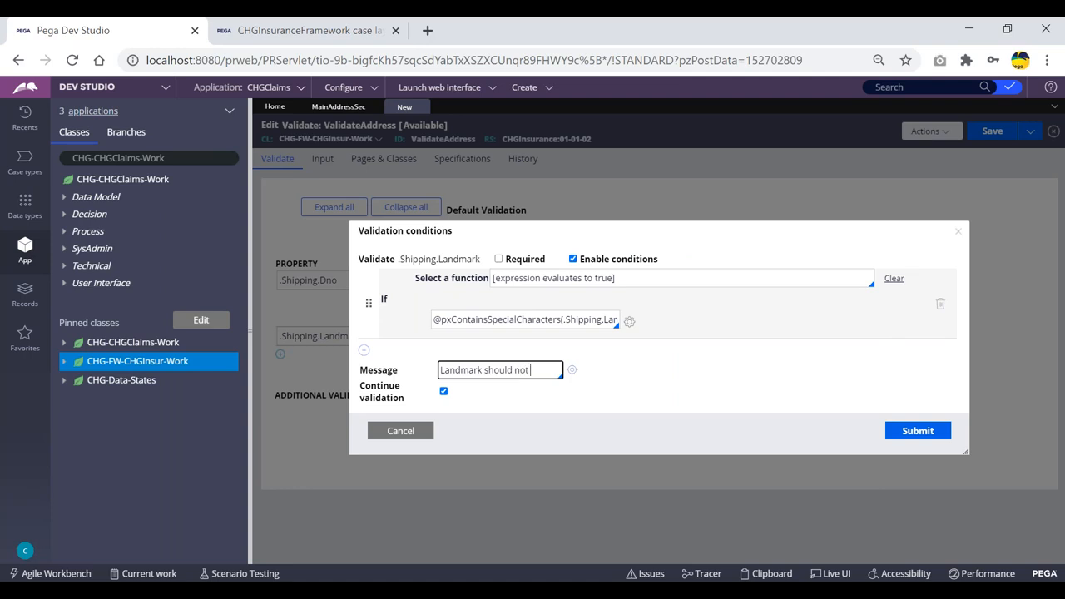
text(in special characters)
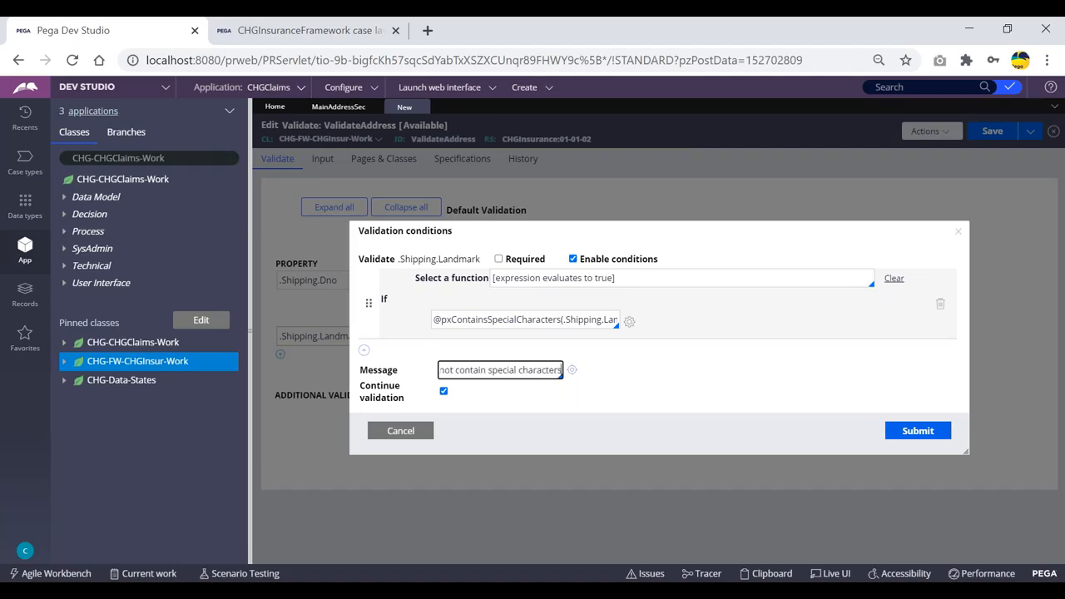
click(444, 396)
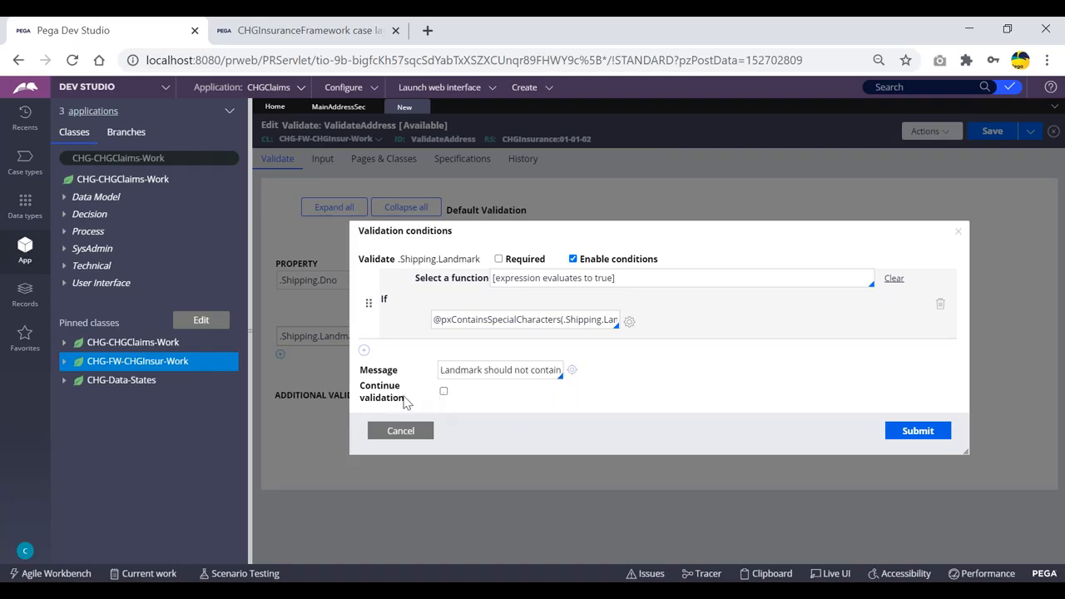
click(918, 432)
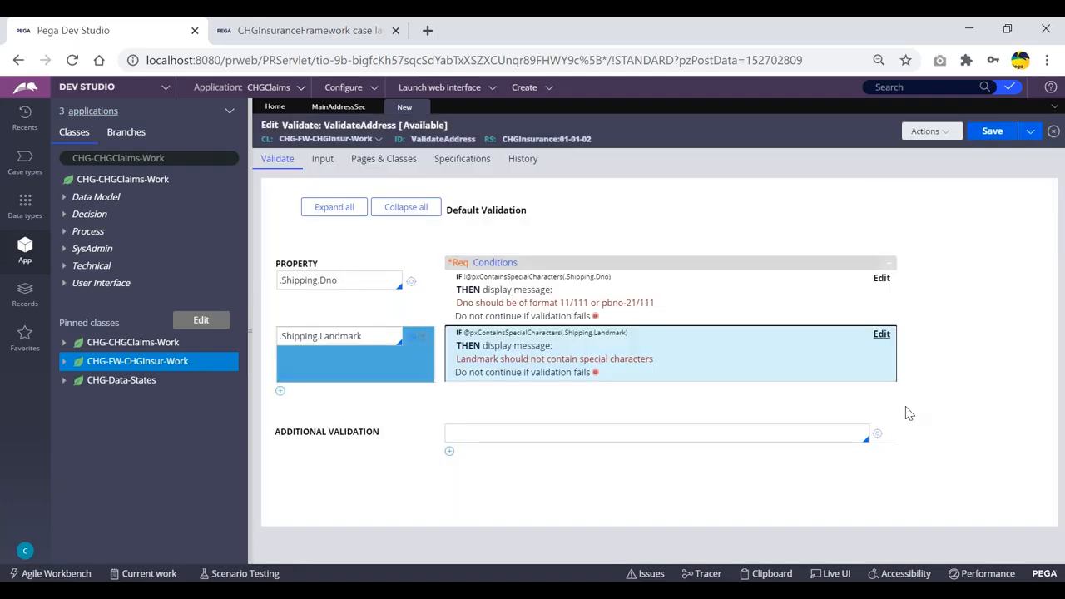
- Add a third property row below .Shipping.Landmark and set it to .Shipping.StreetName
click(280, 391)
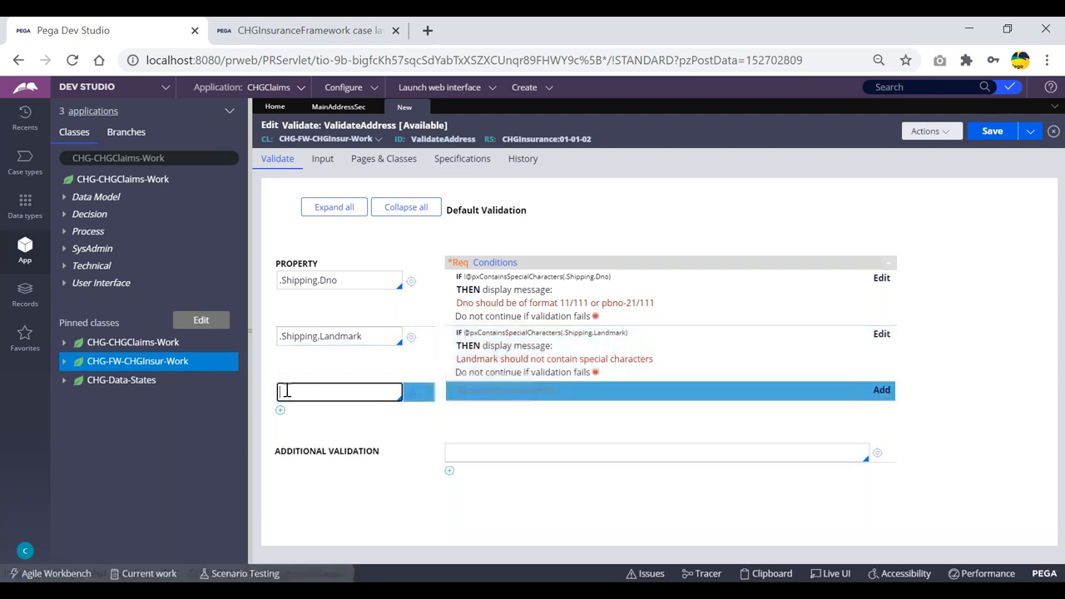
text(.shi)
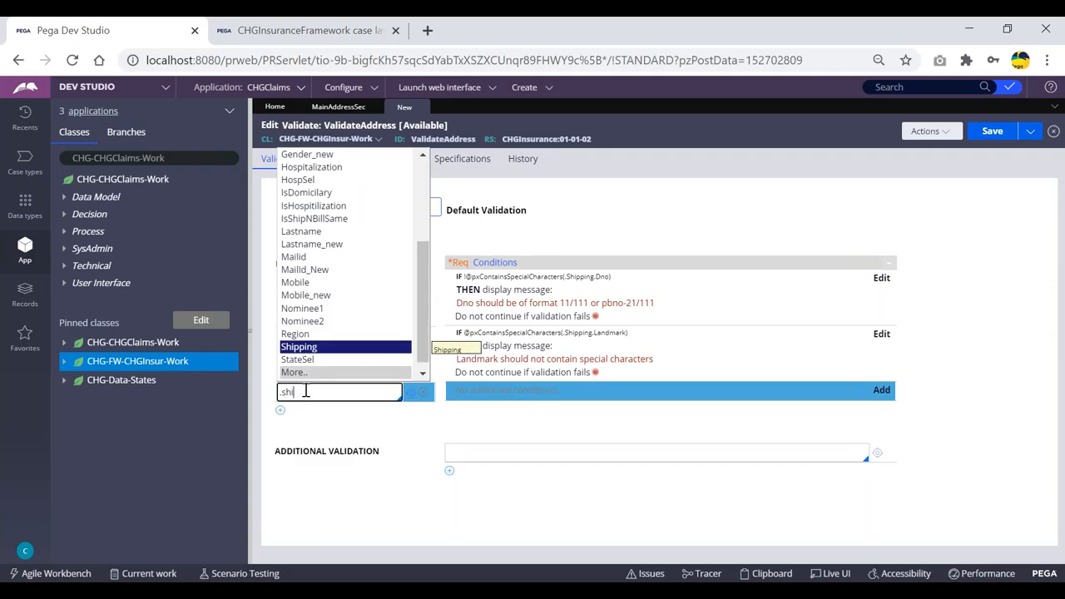
key(Return)
text(.)
key(Down)
key(Down)
key(Return)
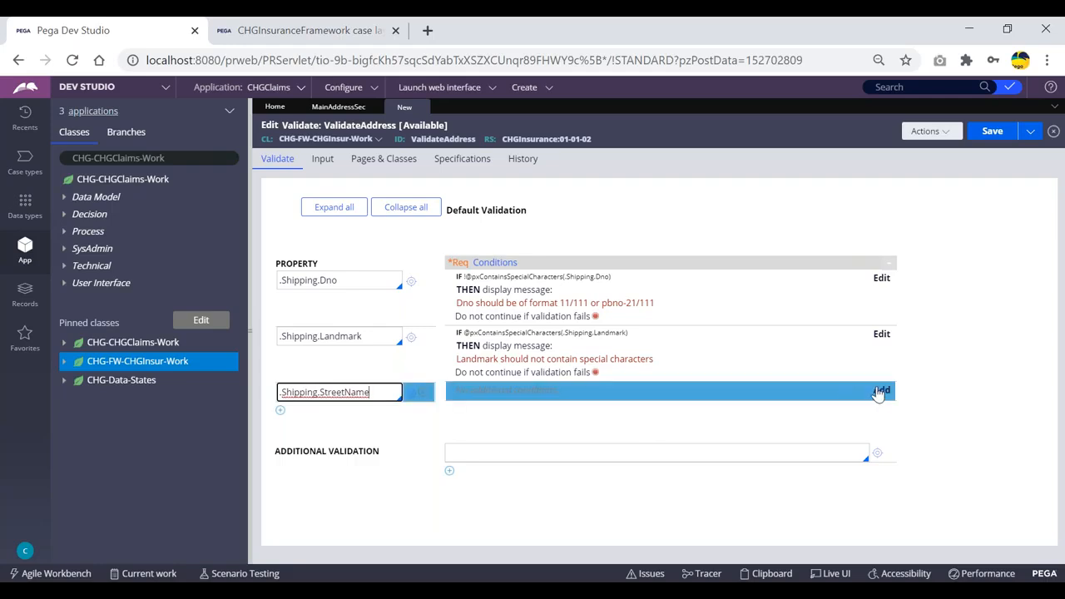
- Add a validation condition to .Shipping.StreetName using the function [expression evaluates to true]
click(882, 391)
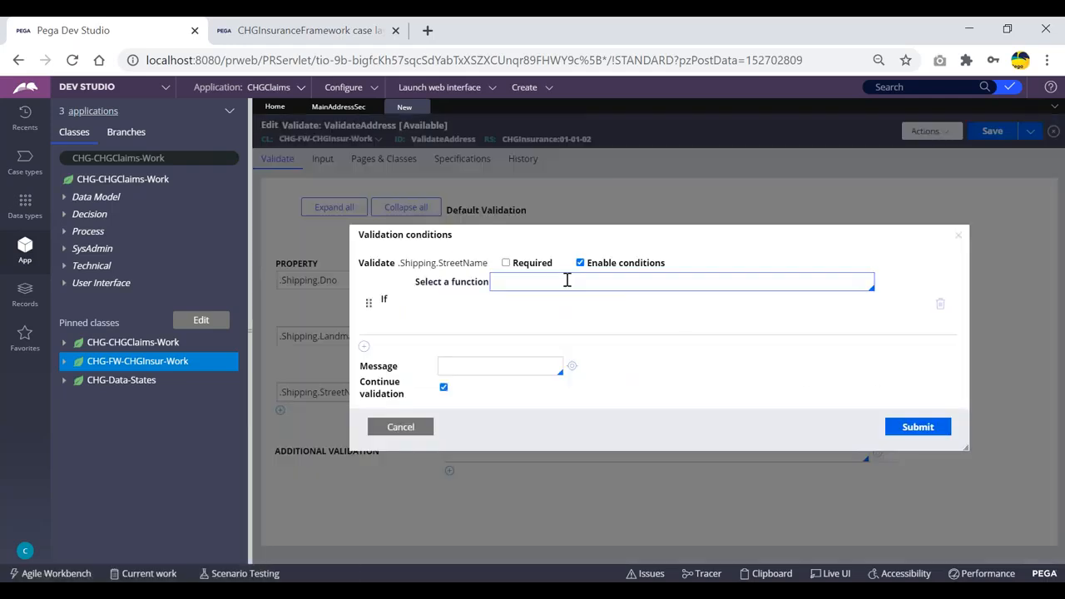
click(567, 281)
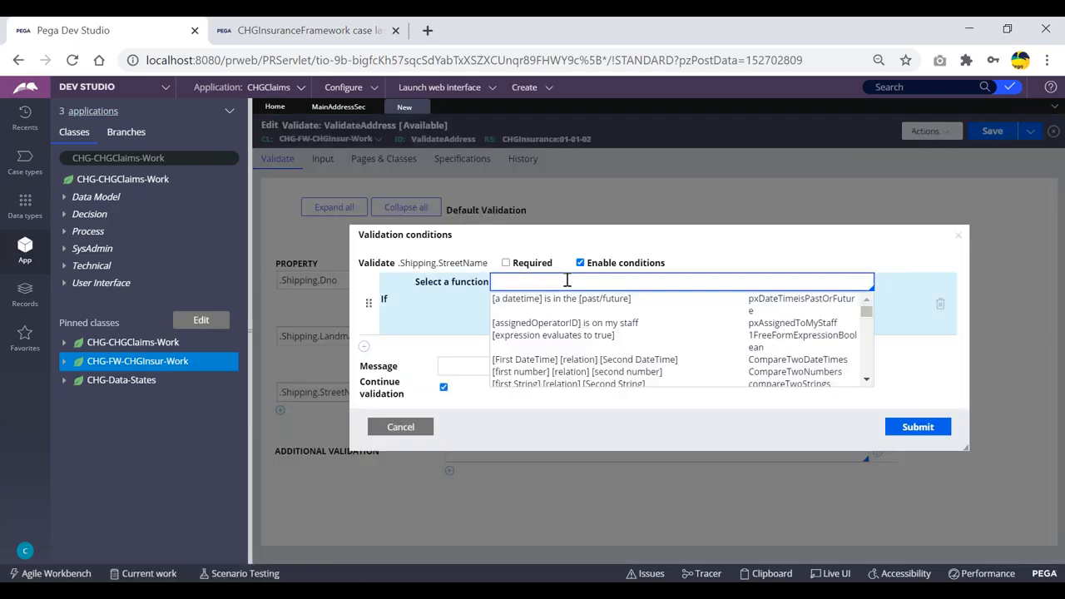
key(Down)
key(Down)
key(Down)
key(Return)
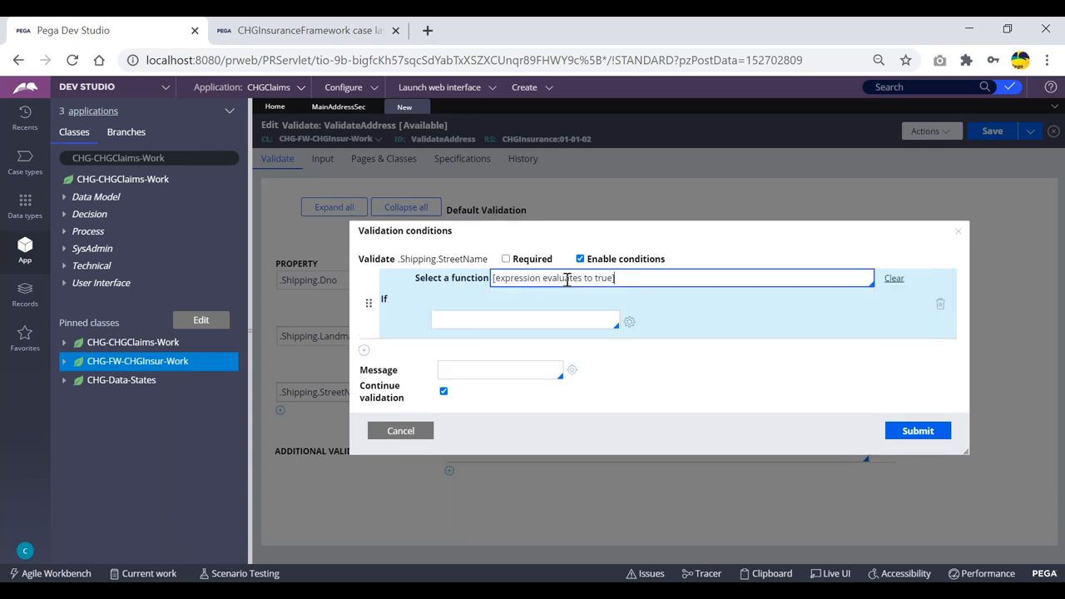
- Open the expression builder for the StreetName condition, search for "pxcon" and insert the pxContainsSpecialCharacters function
click(629, 321)
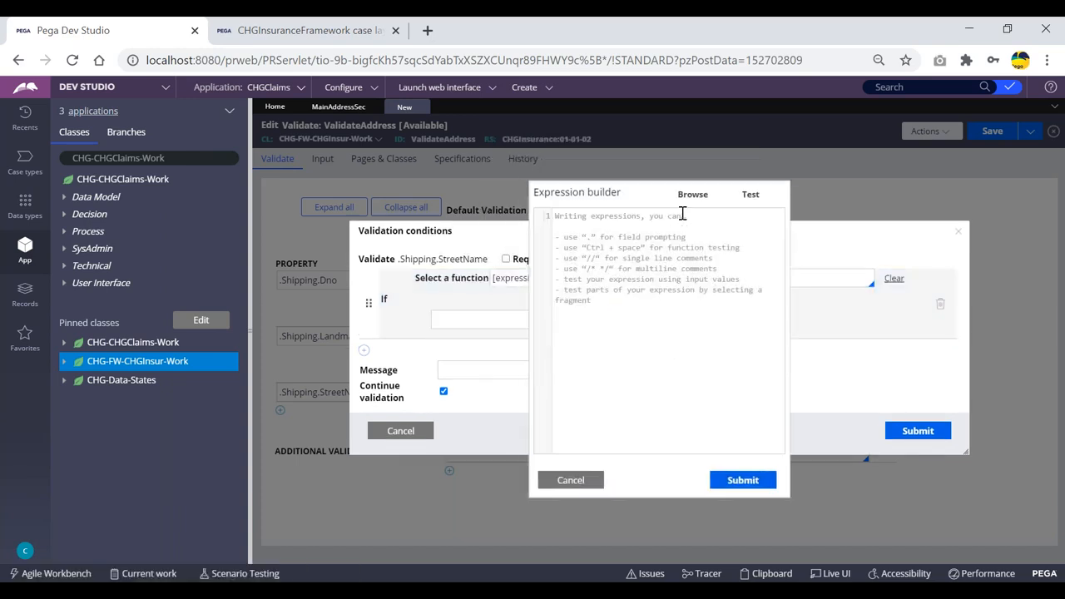
click(535, 229)
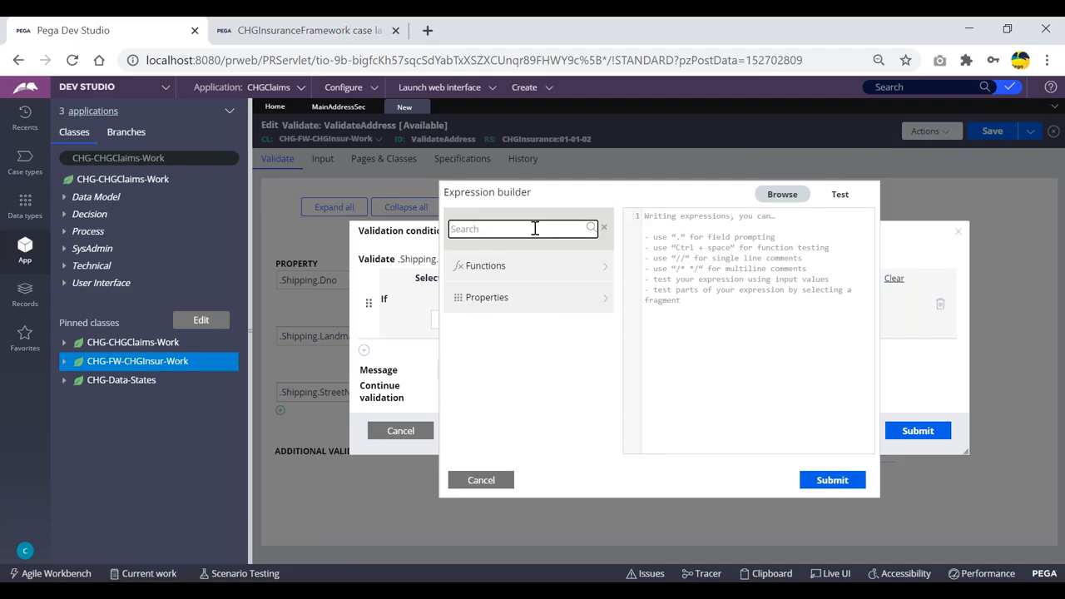
text(pxcon)
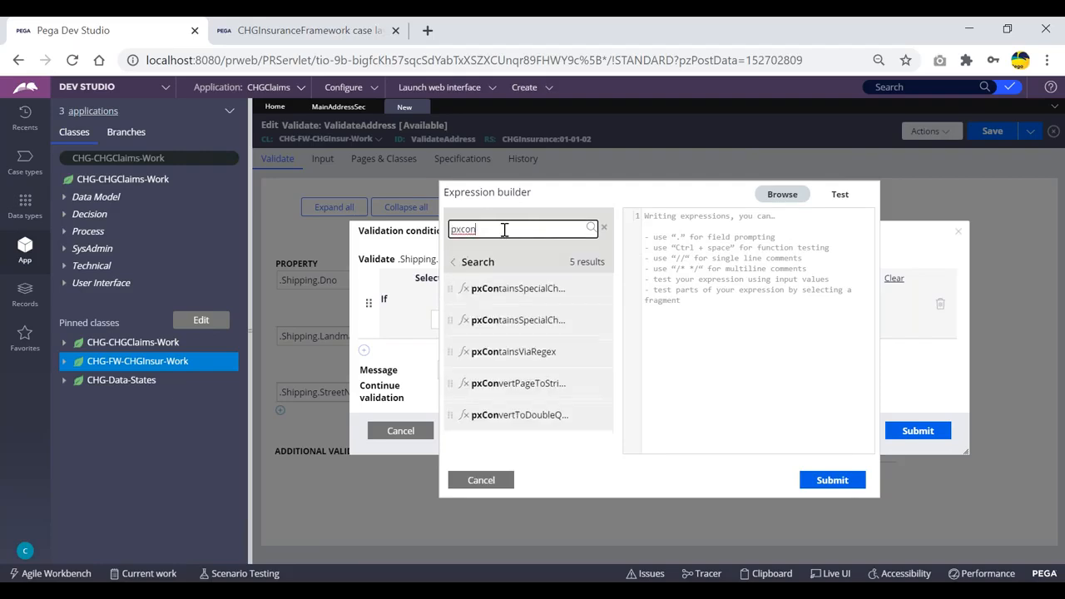
click(575, 289)
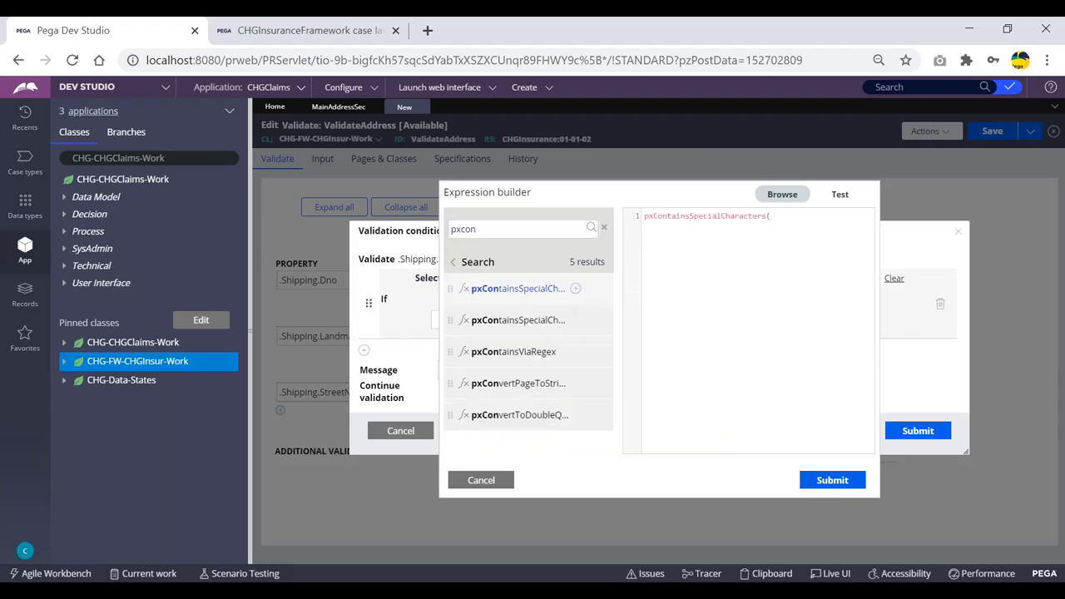
- Complete the expression as pxContainsSpecialCharacters(.Shipping.StreetName), submit it, and check it in the condition
text(.shi)
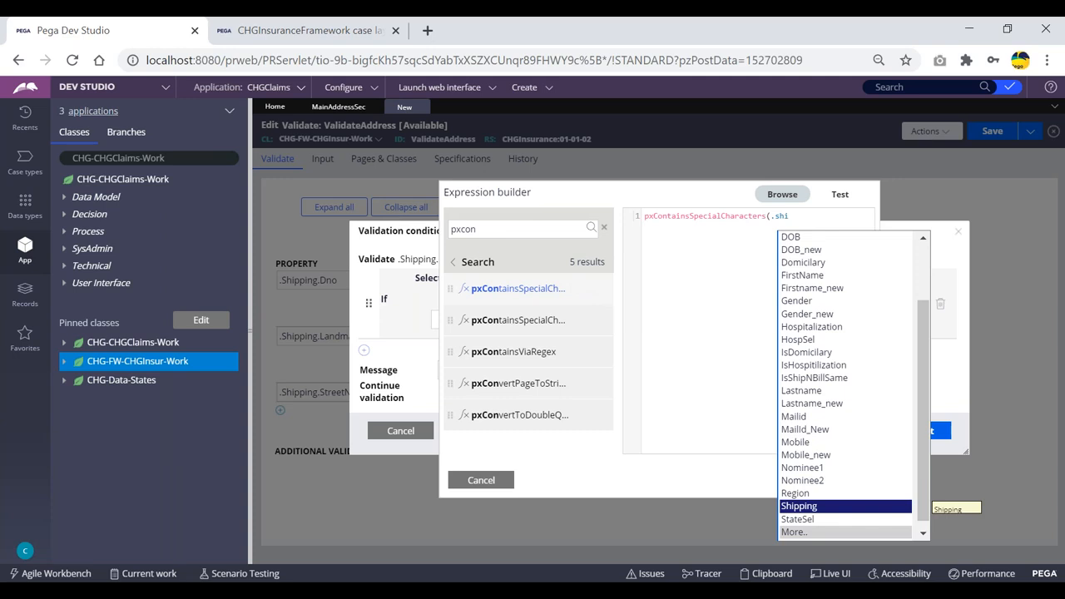
key(Return)
text(.)
key(Up)
key(Up)
key(Return)
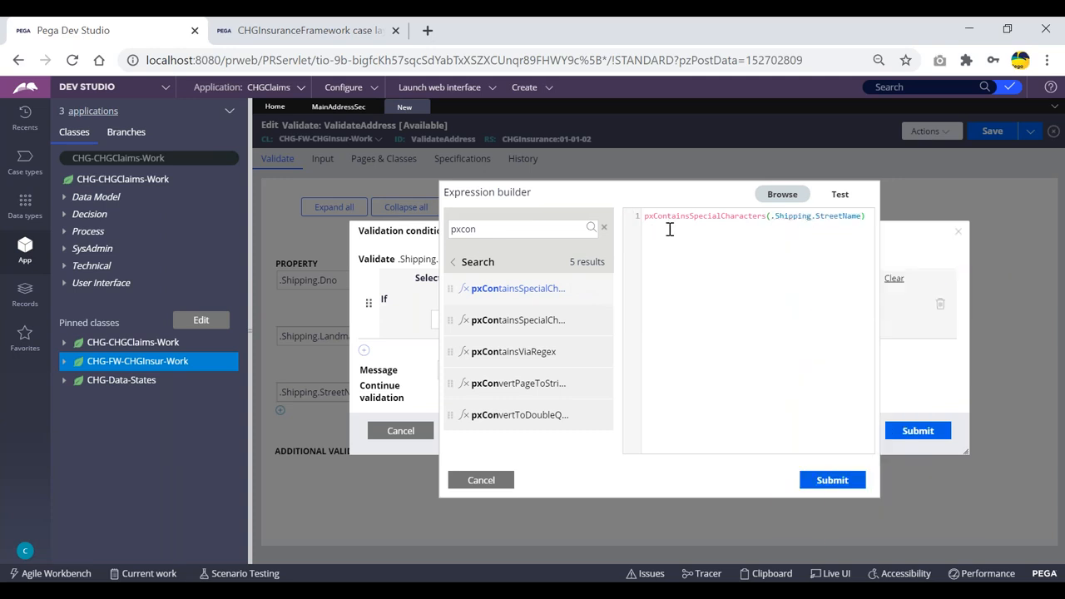
drag(645, 218, 862, 221)
click(780, 239)
click(834, 482)
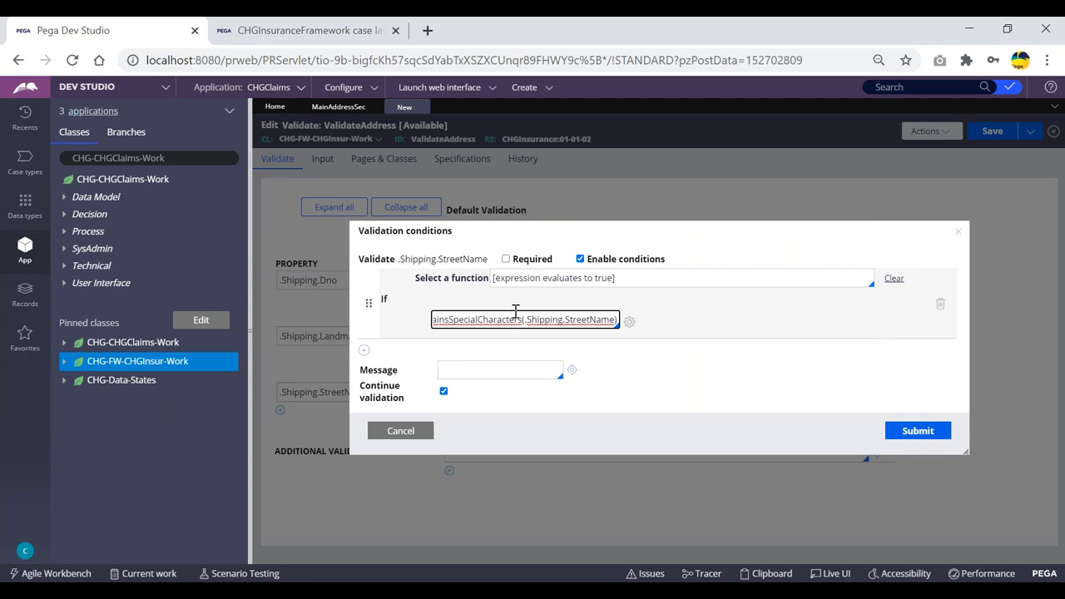
key(Home)
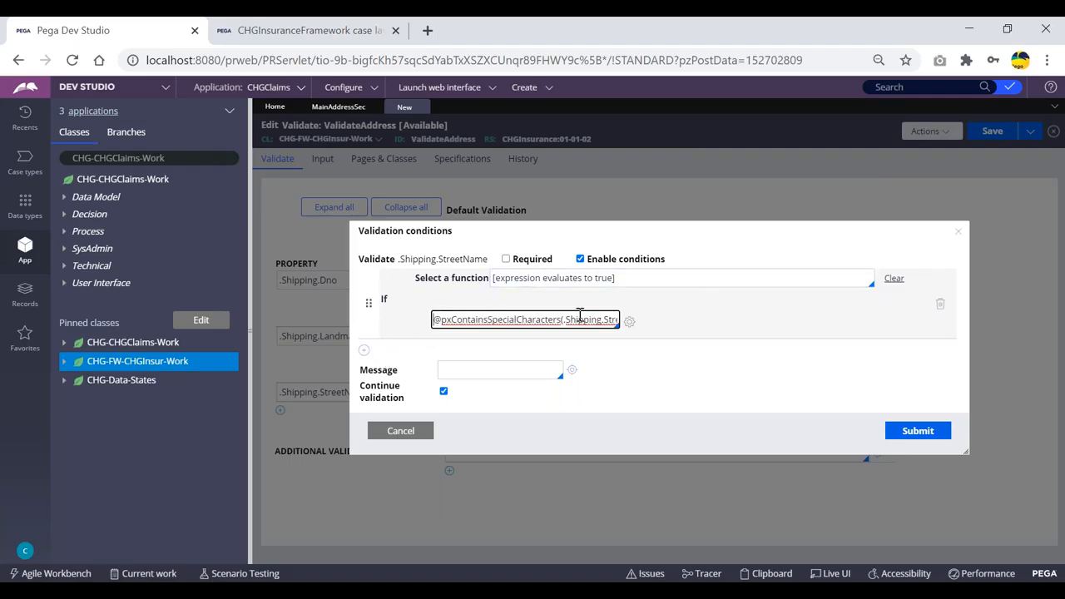
drag(575, 320, 620, 319)
click(464, 320)
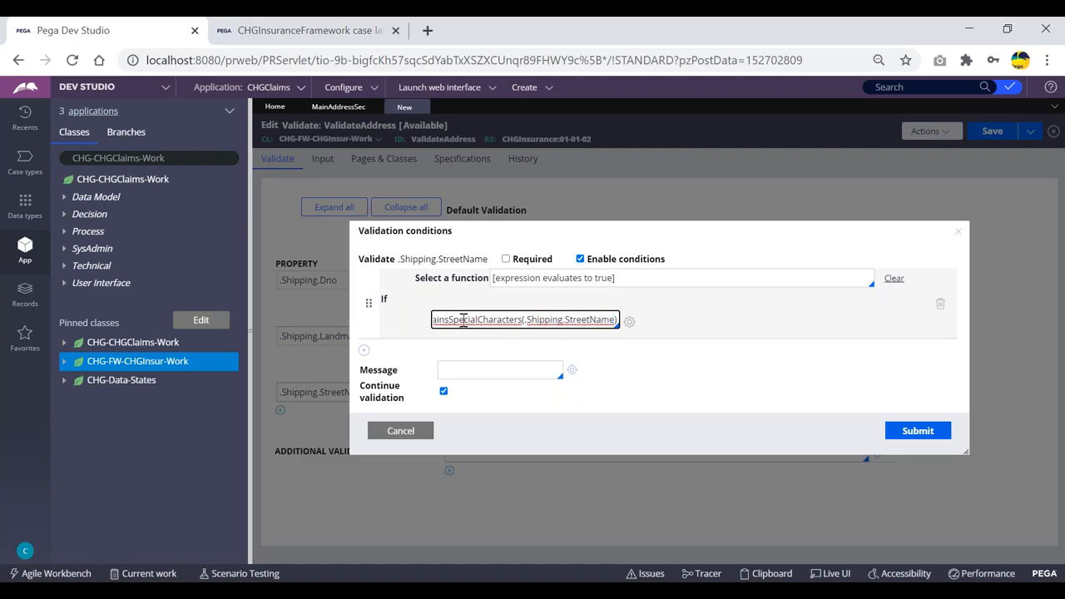
- Set the StreetName condition's message to "Streetname should not have spl chars", disable Continue validation, and submit the condition
click(476, 372)
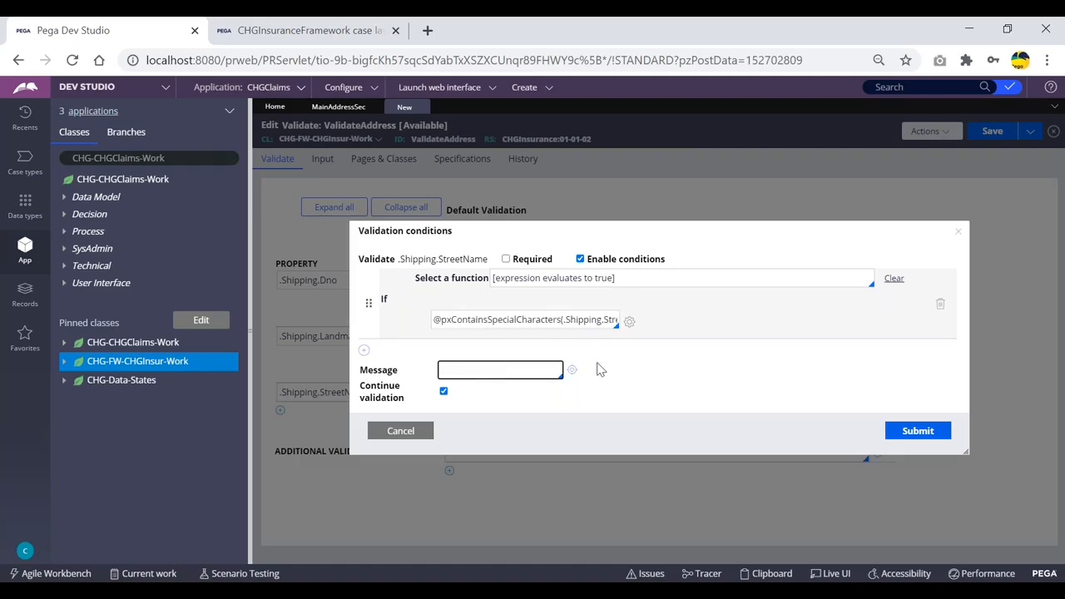
text(Streetname )
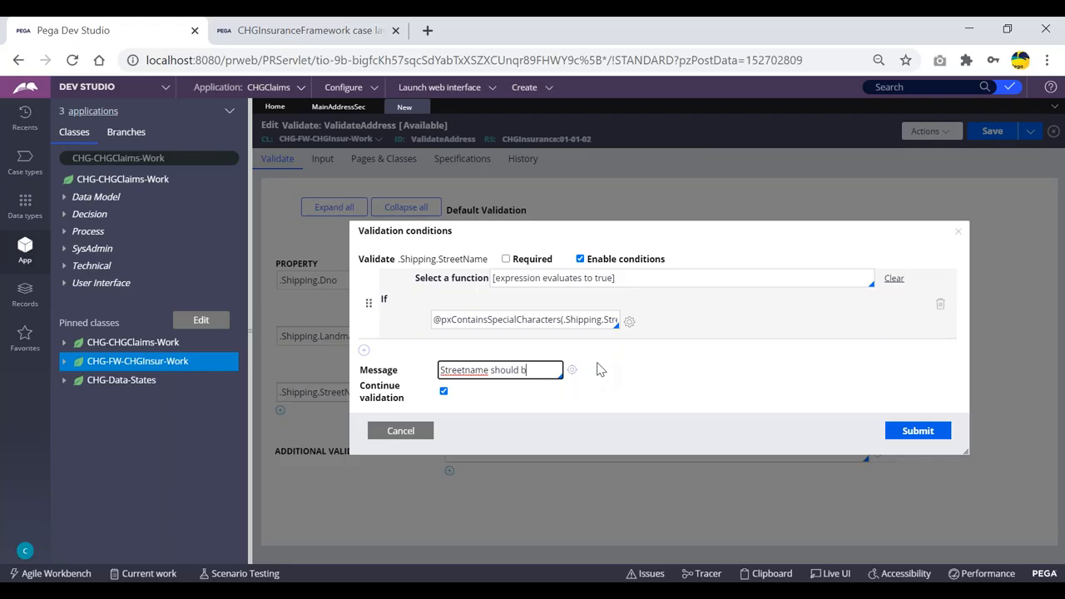
text(should not have spl chars)
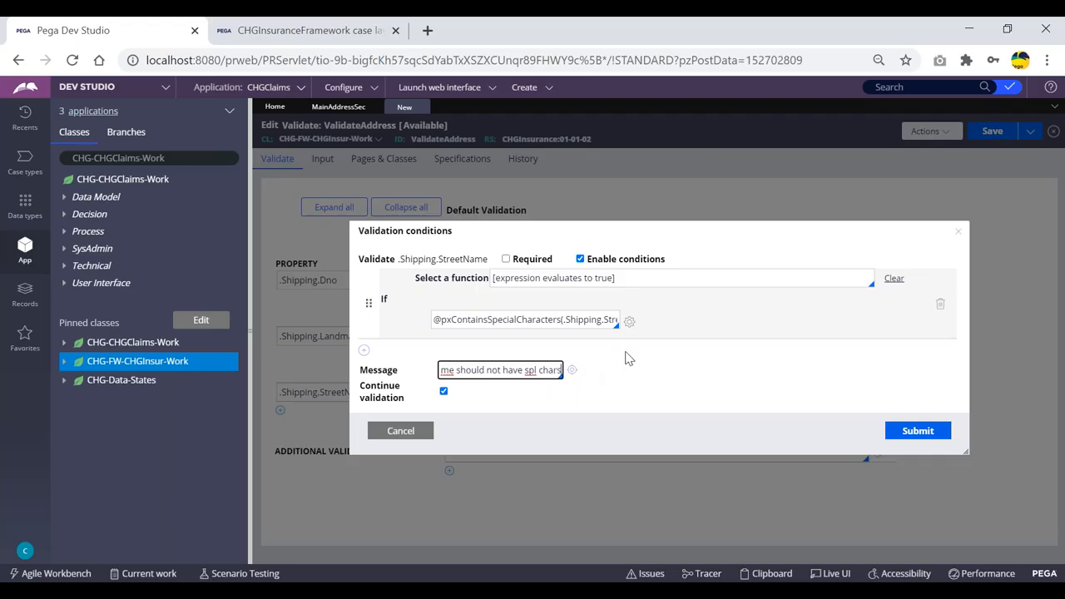
click(444, 392)
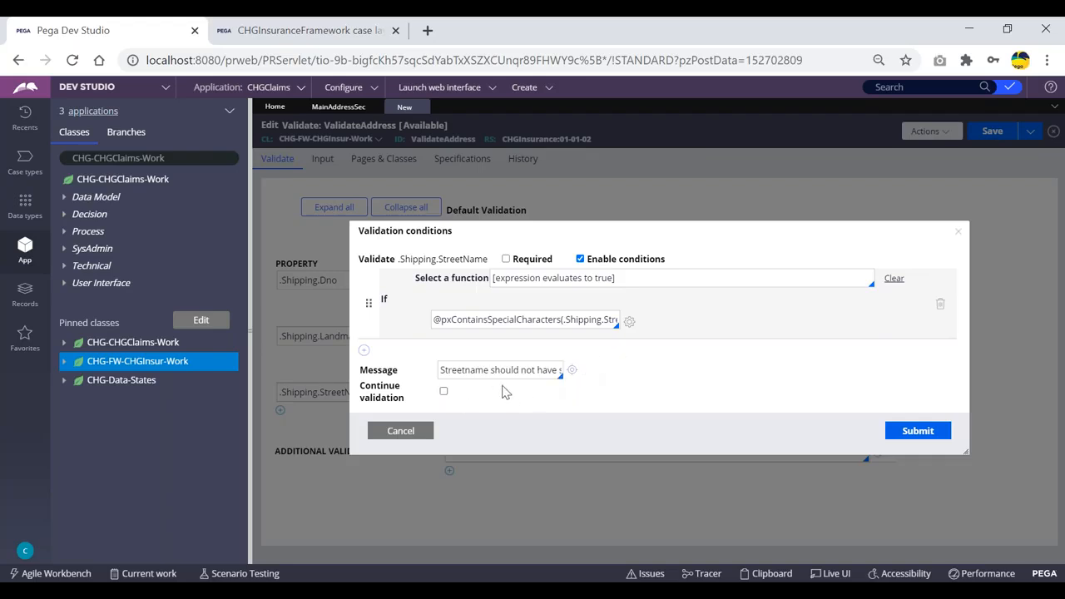
click(918, 430)
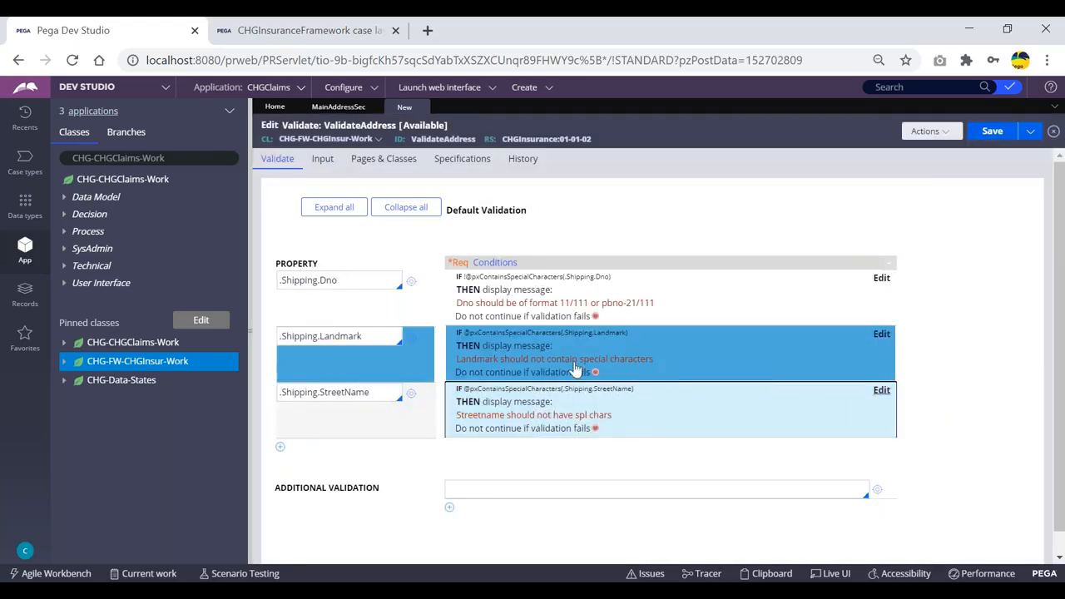
- Reopen the .Shipping.Dno validation condition, review its negated expression and message, and submit it
click(881, 280)
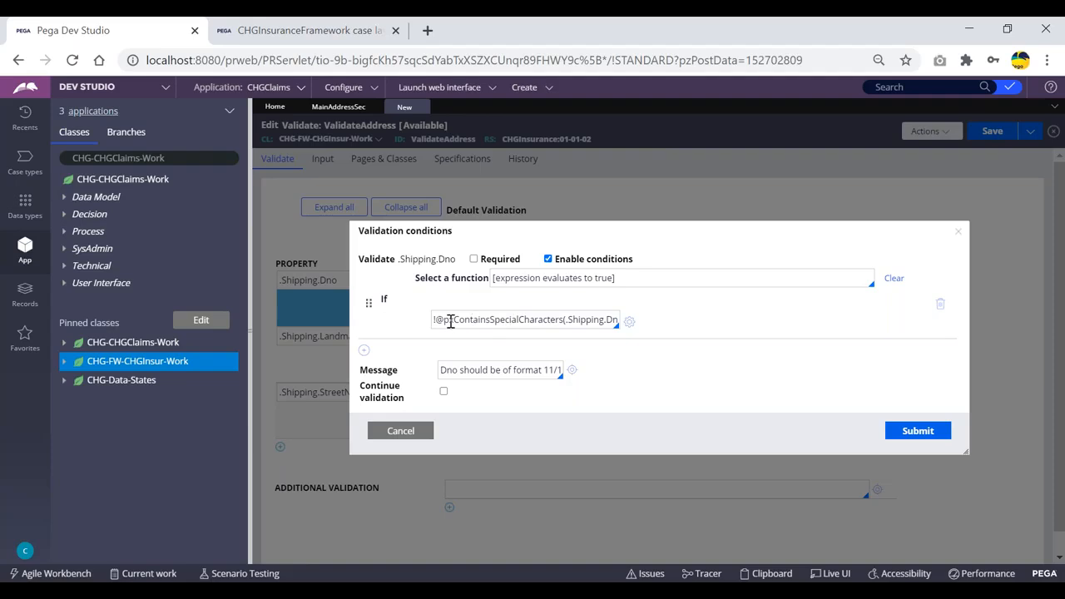
double_click(468, 320)
click(573, 319)
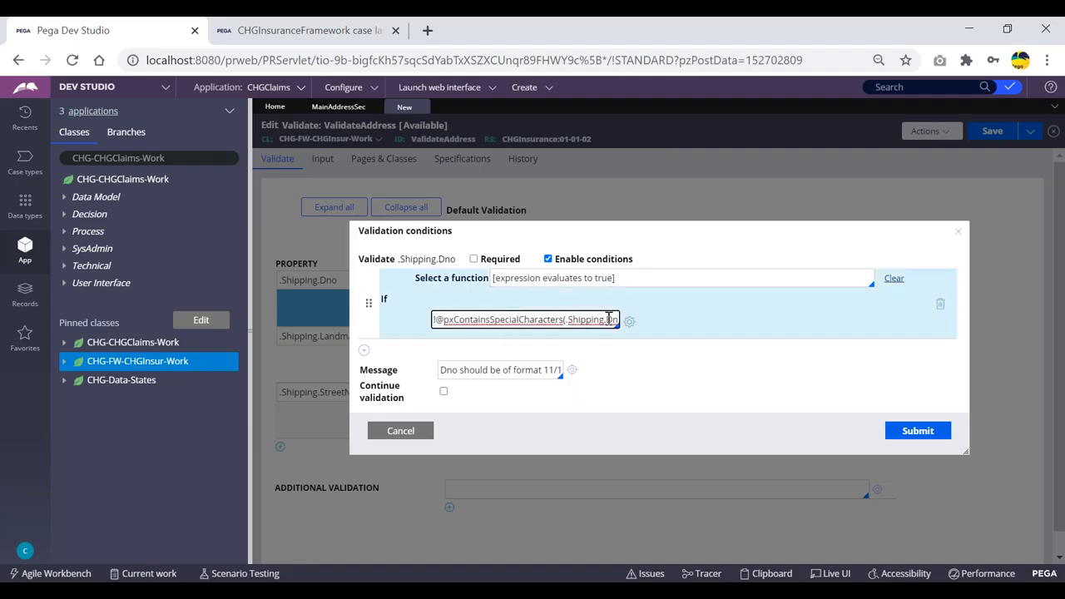
click(434, 321)
click(502, 370)
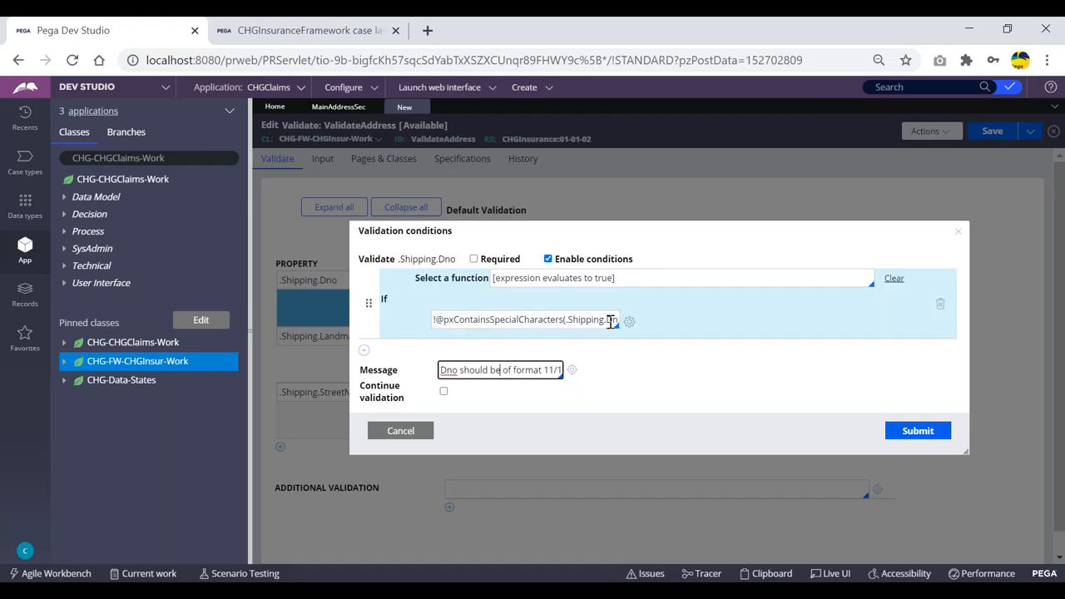
click(439, 320)
click(611, 322)
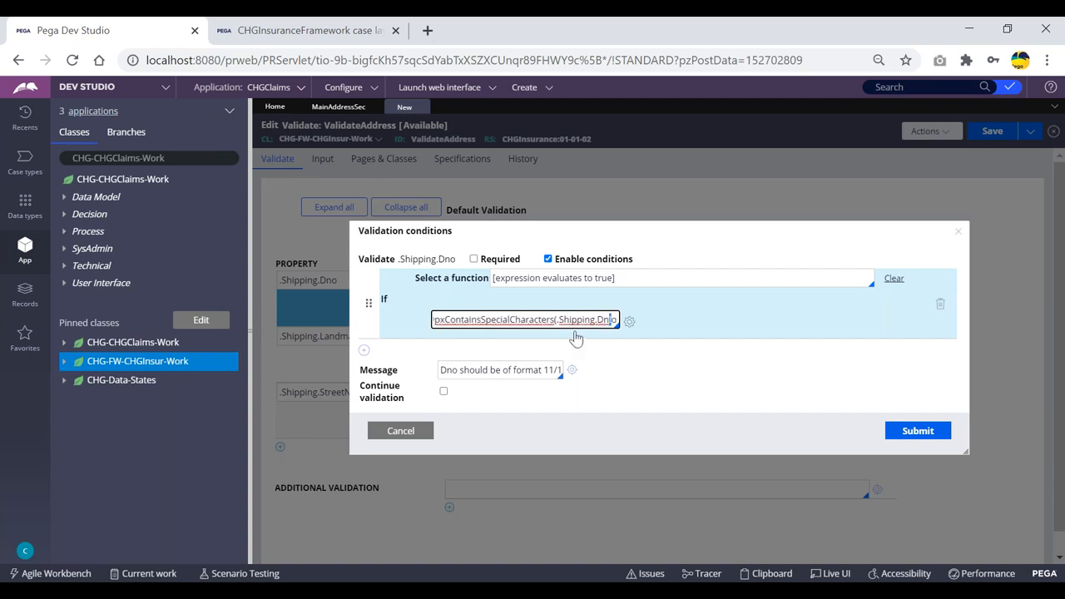
key(BackSpace)
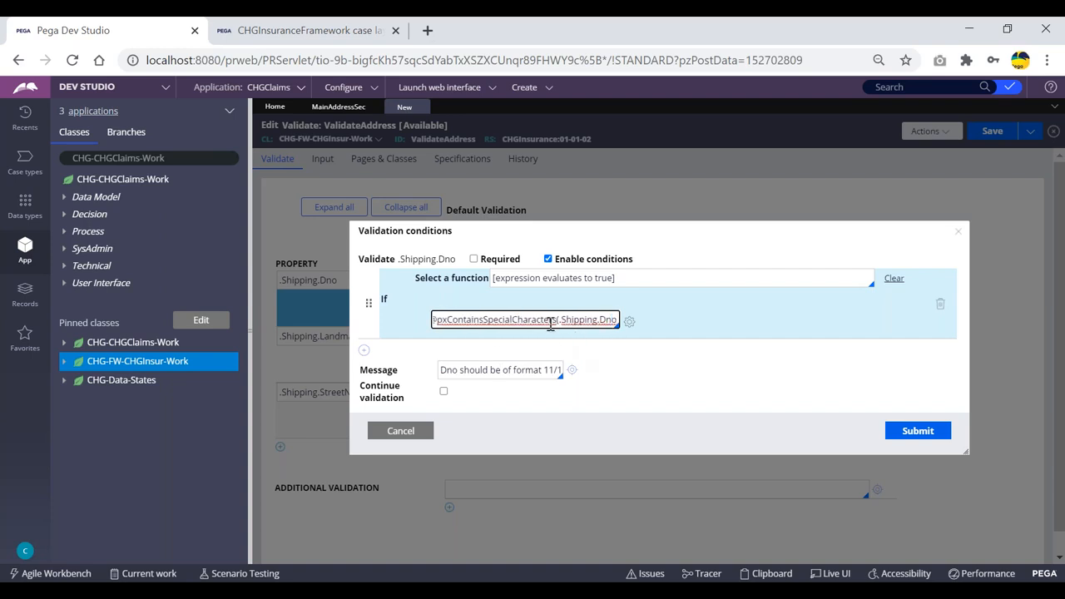
key(Home)
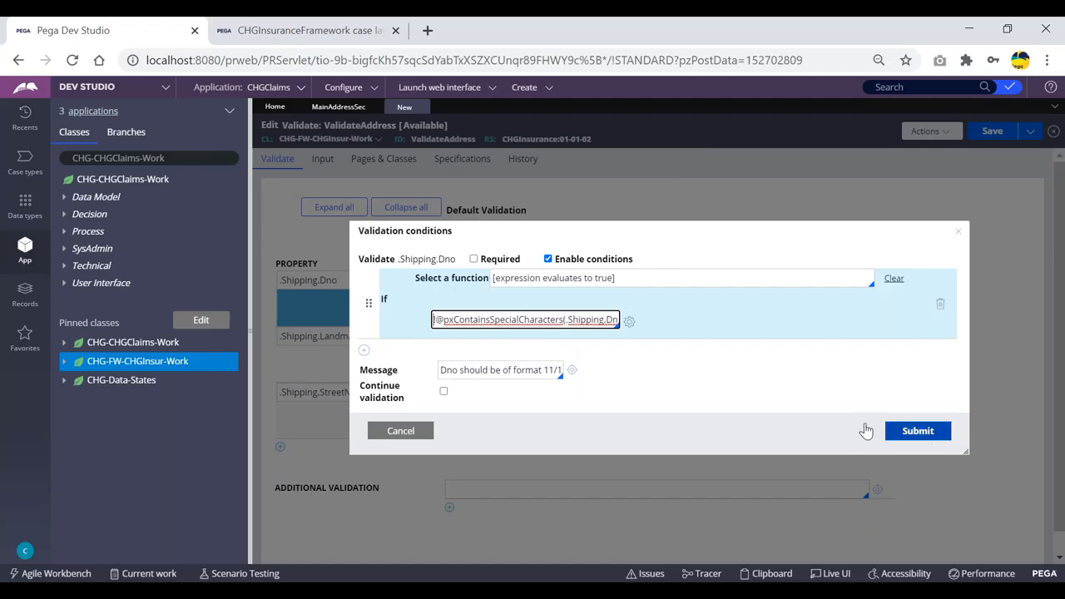
click(918, 430)
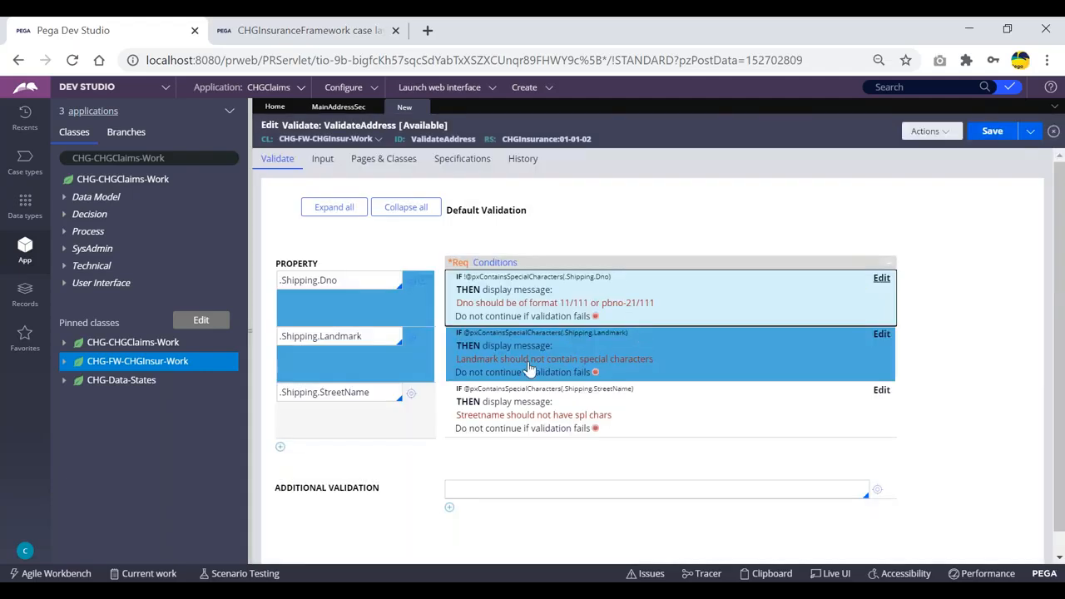
click(383, 427)
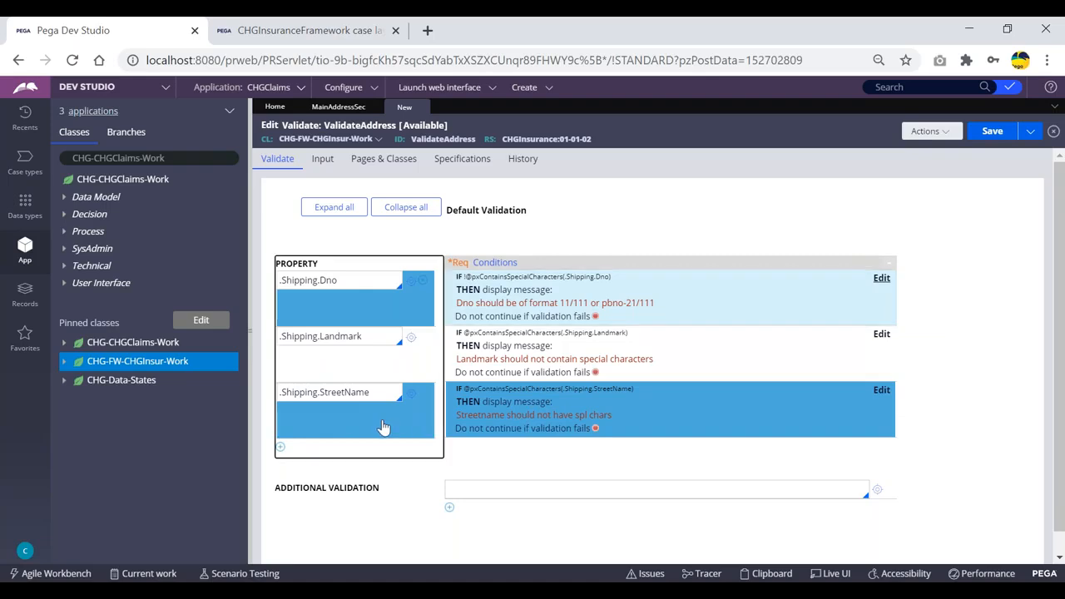
- Add a fourth property row below StreetName in the validation table and set it to .Shipping.ZIpcode
click(325, 392)
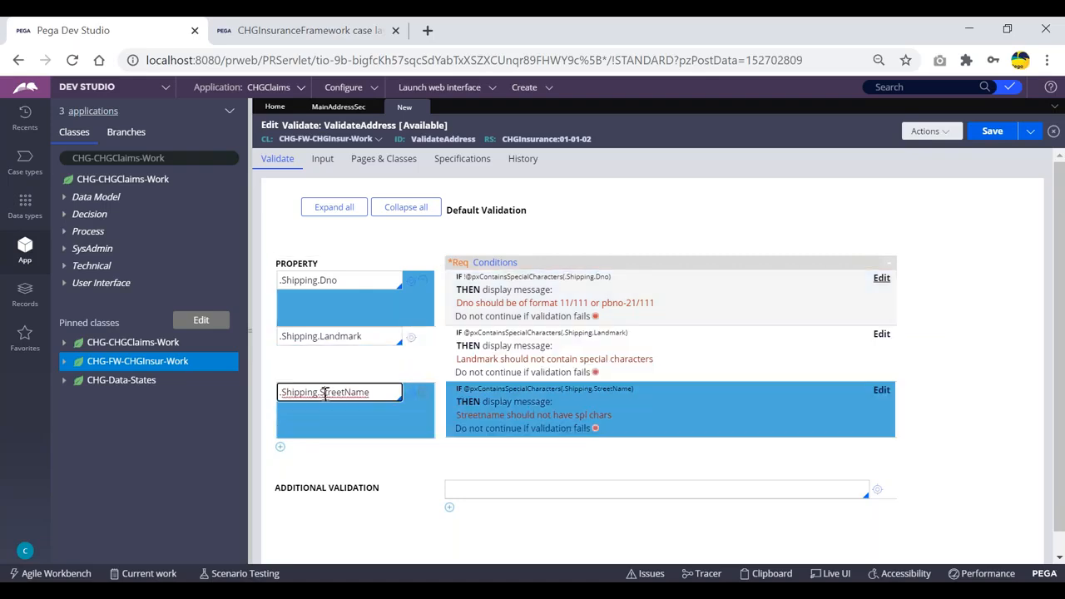
click(375, 469)
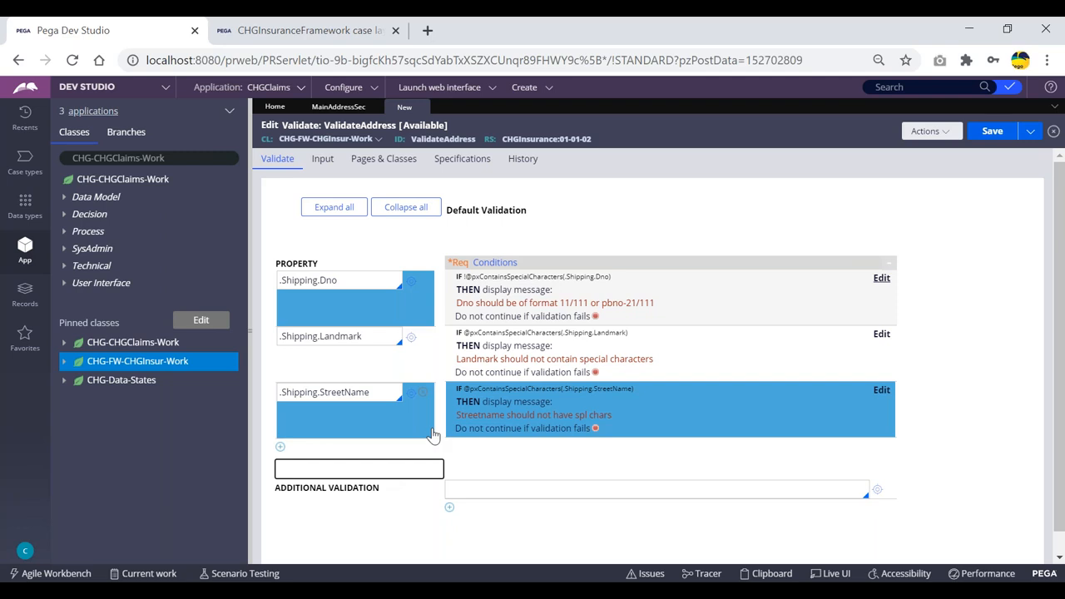
click(280, 447)
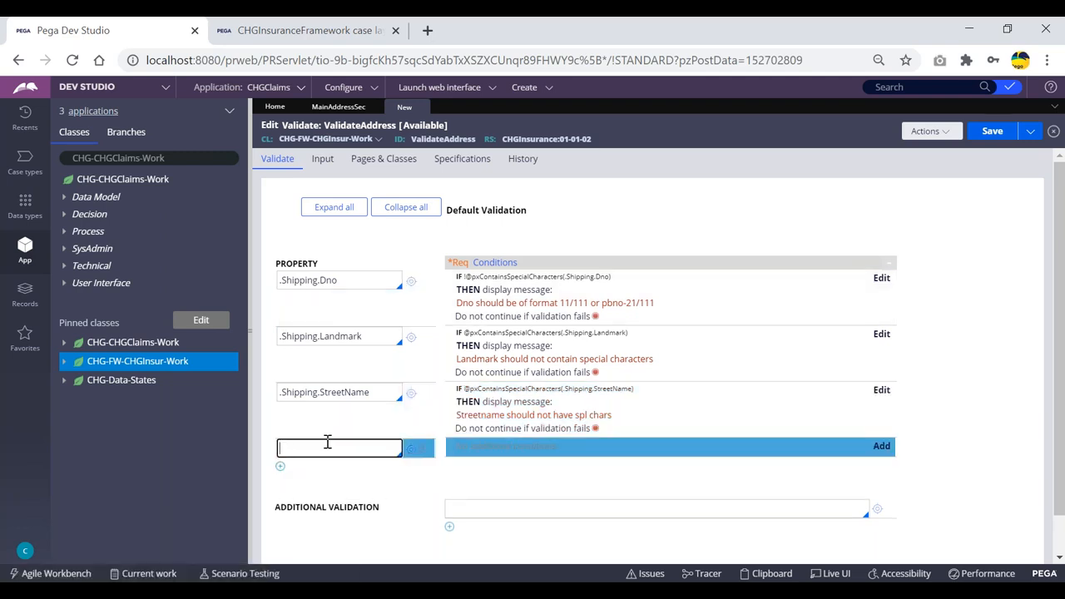
text(.shi)
key(Return)
text(.)
key(Down)
key(Down)
key(Down)
key(Return)
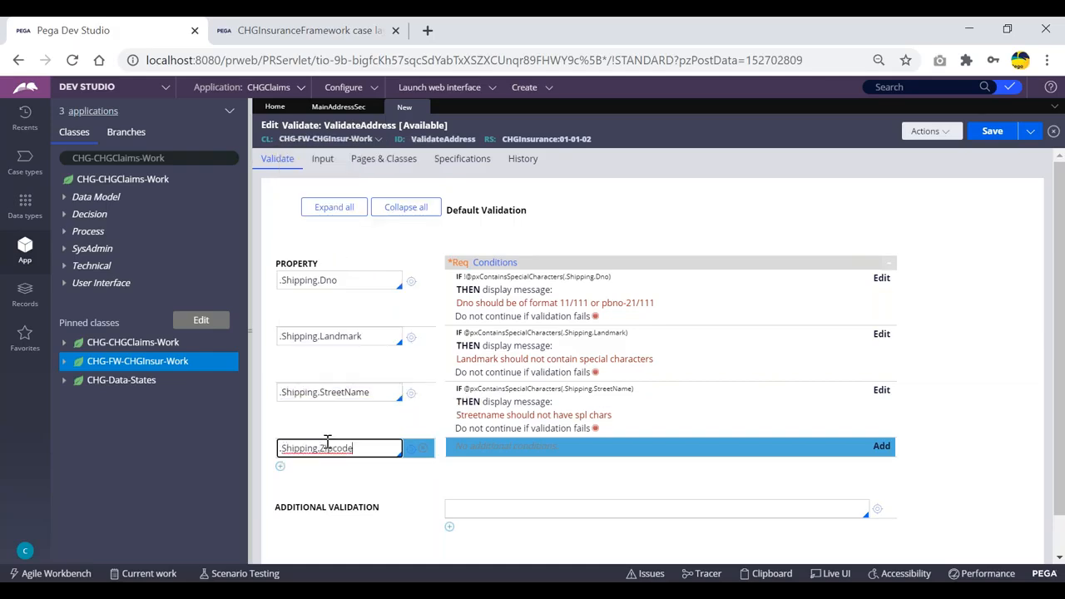
- Add a validation condition for .Shipping.ZIpcode using the function [expression evaluates to true]
click(884, 449)
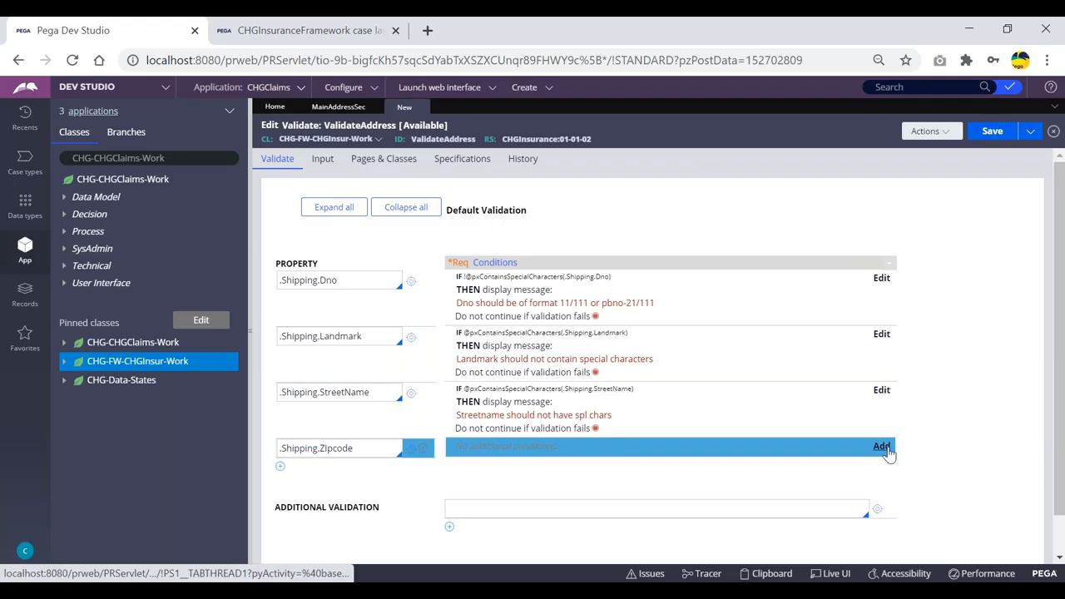
click(791, 282)
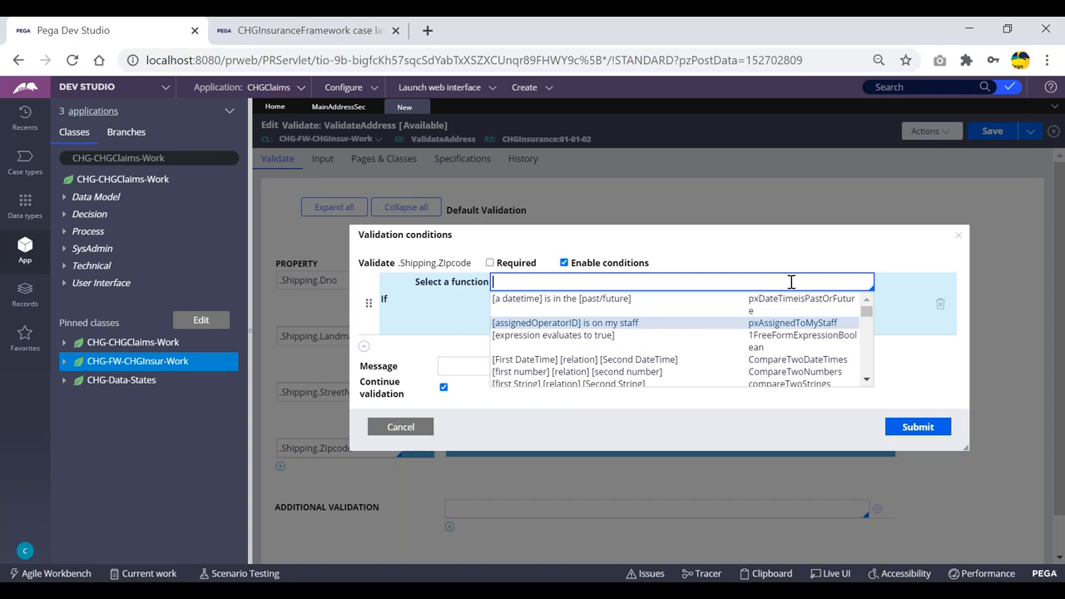
key(Down)
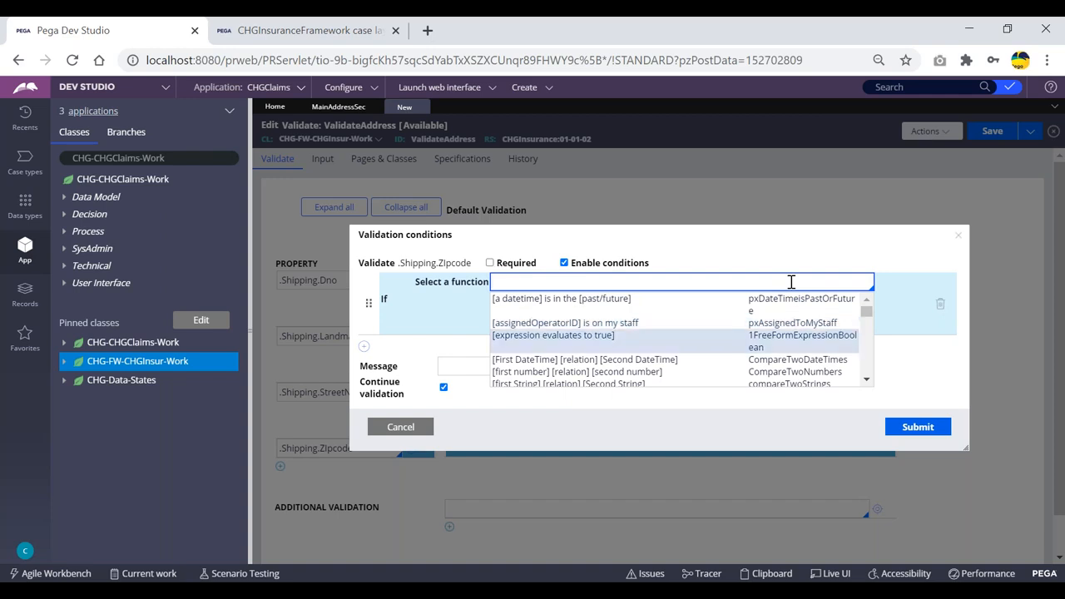
key(Return)
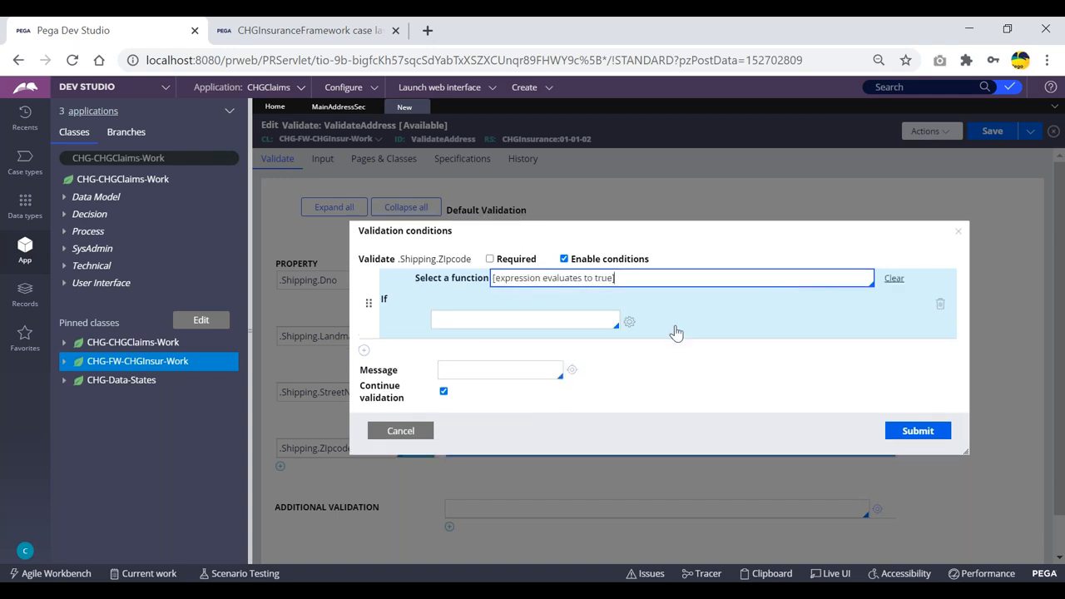
- Open the expression builder for the ZIpcode condition, search for "number" and insert the isNumber function
click(630, 326)
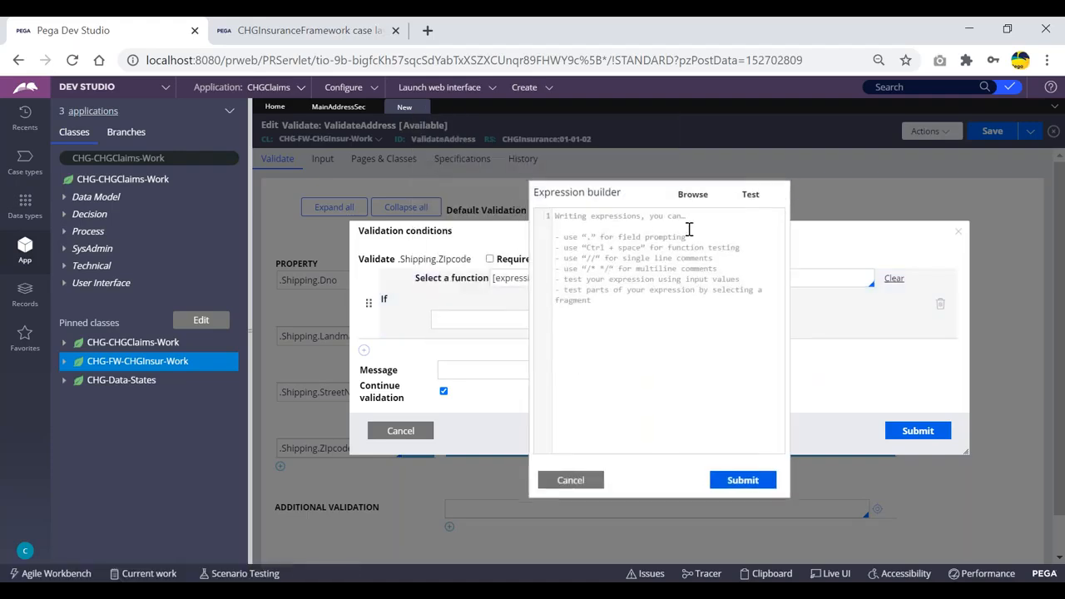
click(694, 199)
click(530, 231)
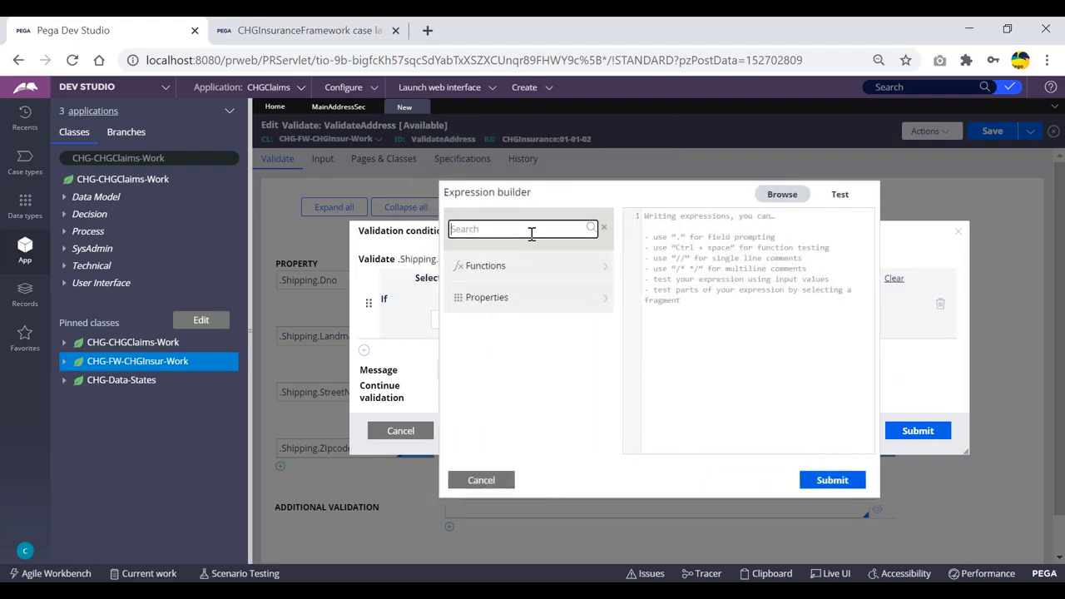
text(number)
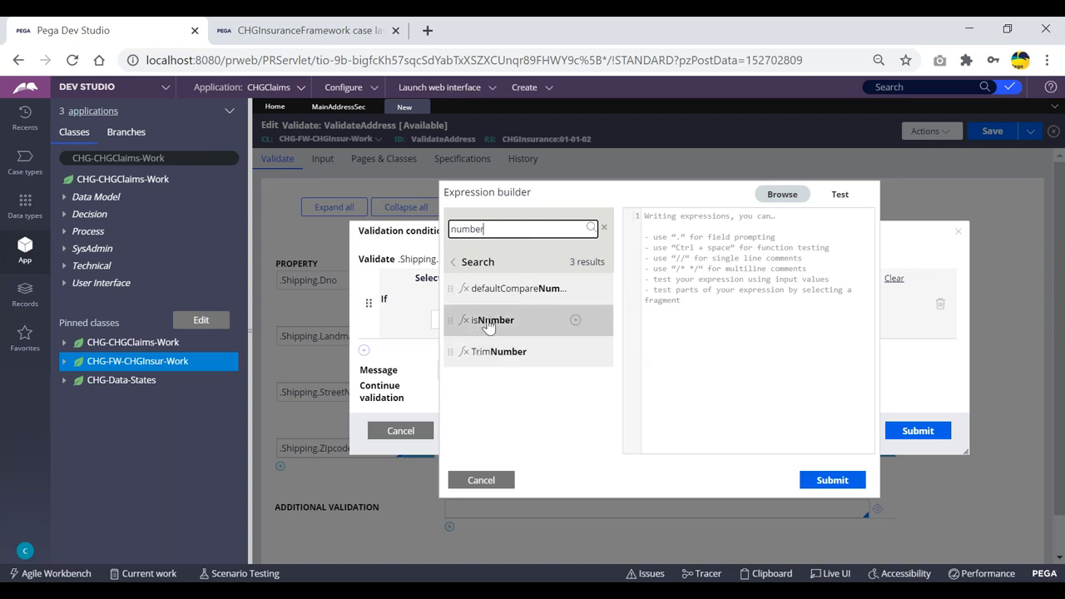
mouse_move(479, 325)
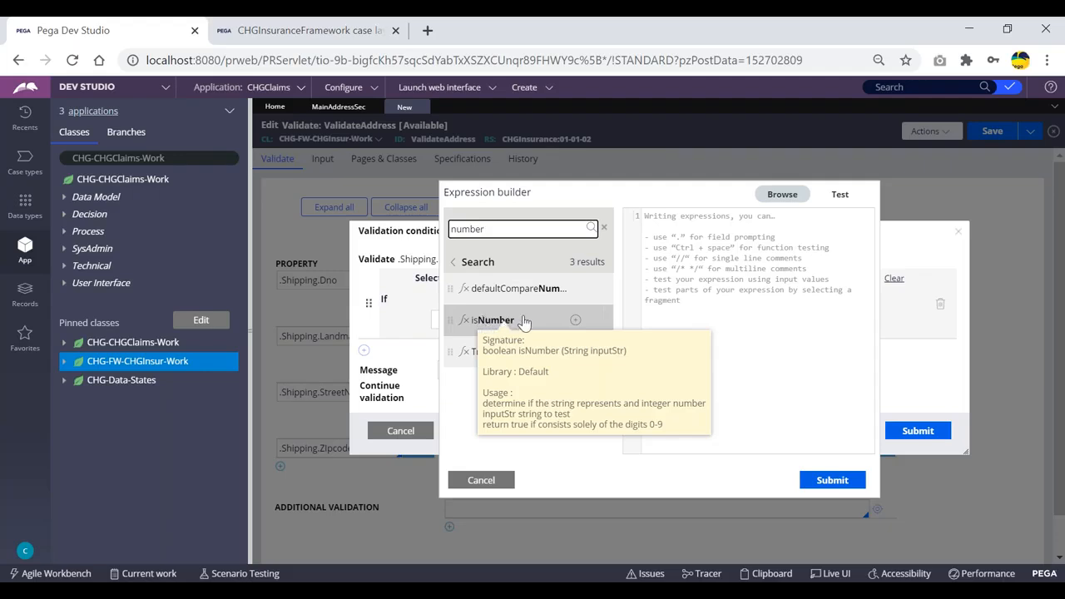
click(576, 321)
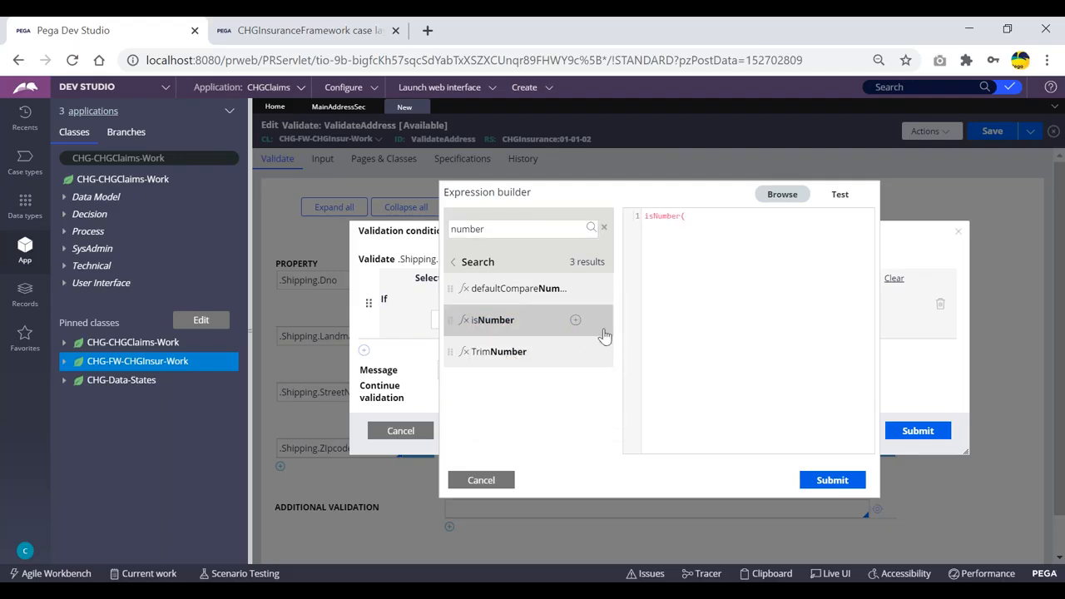
- Complete the expression as isNumber(.Shipping.ZIpcode), submit it, and negate it in the condition with a leading "!"
text(.sh)
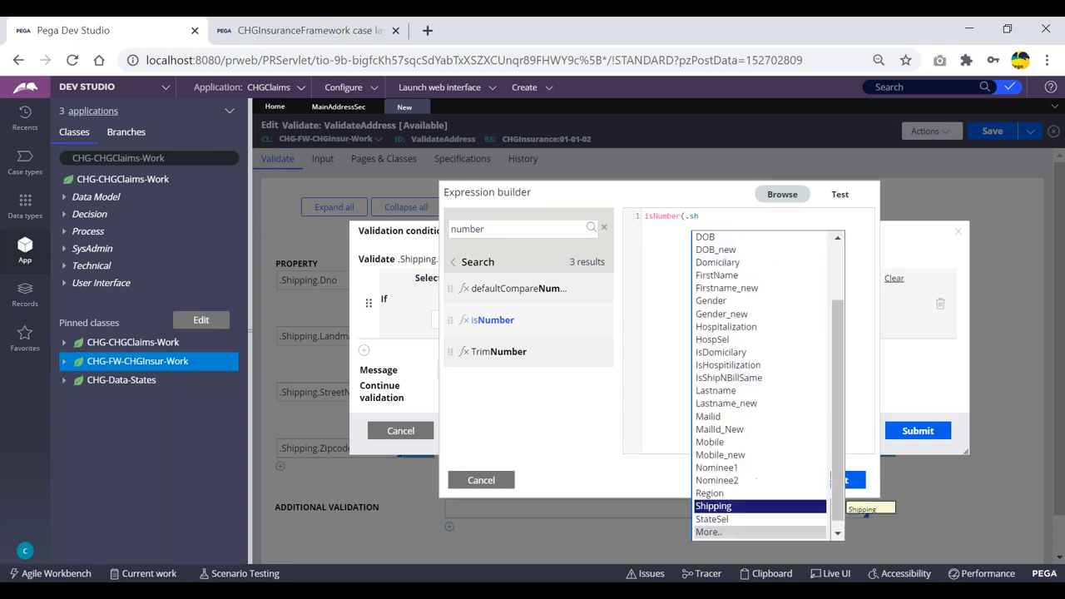
text(ip)
key(Return)
text(.)
key(Down)
key(Down)
key(Down)
key(Down)
key(Return)
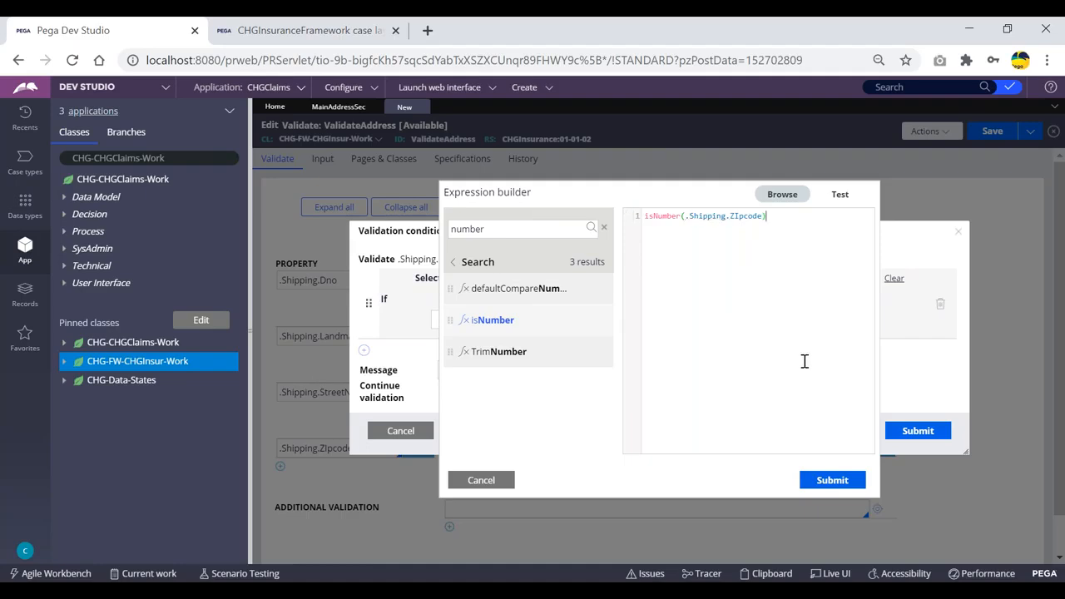
click(829, 481)
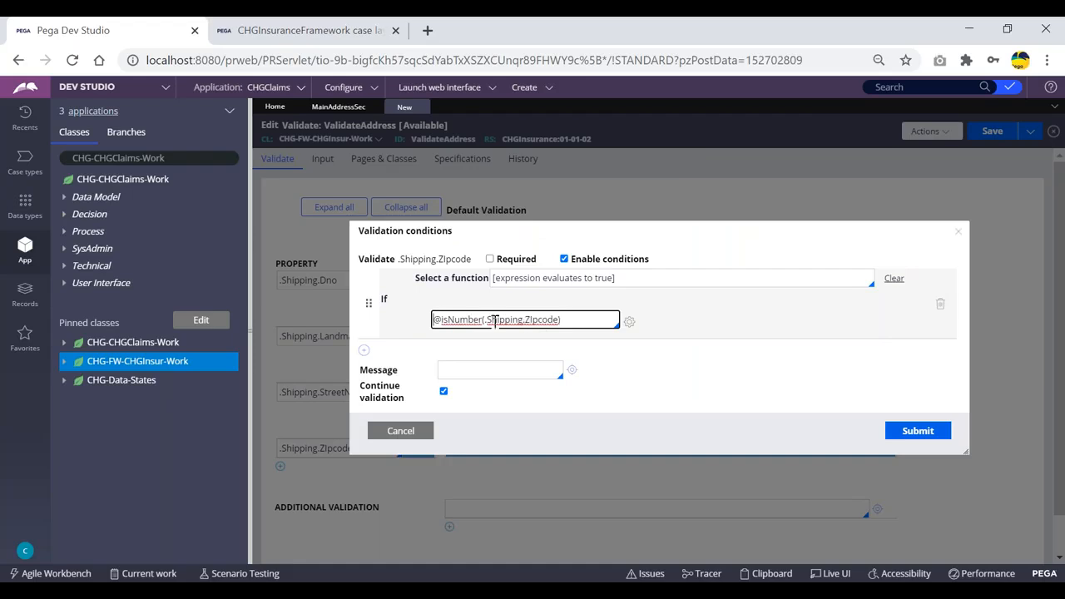
text(!)
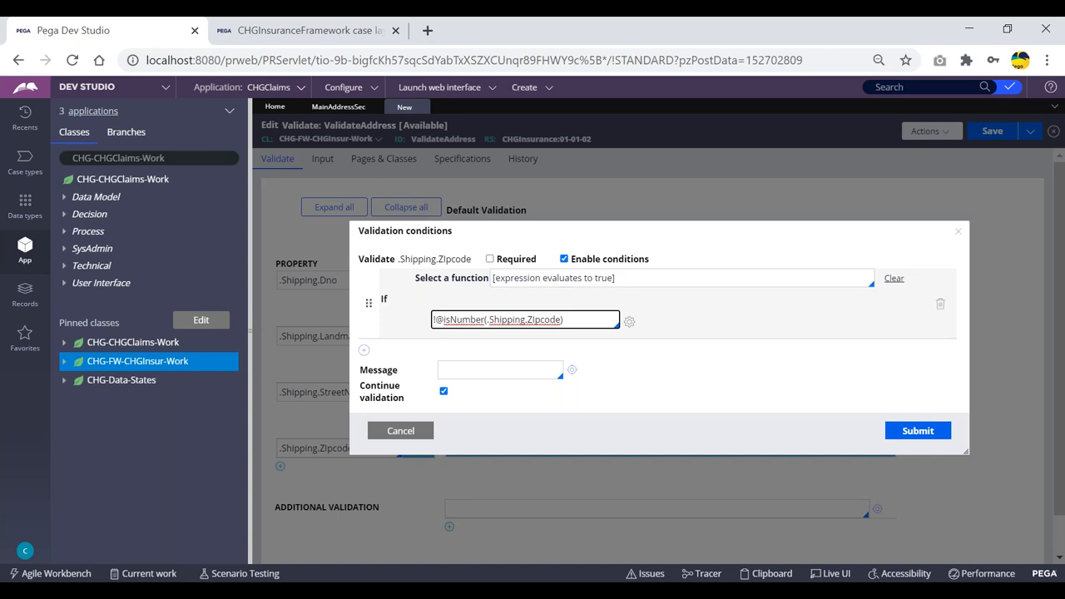
- Set the ZIpcode condition's message to "Zipcode should have only numbers", disable Continue validation, and submit the condition
click(477, 371)
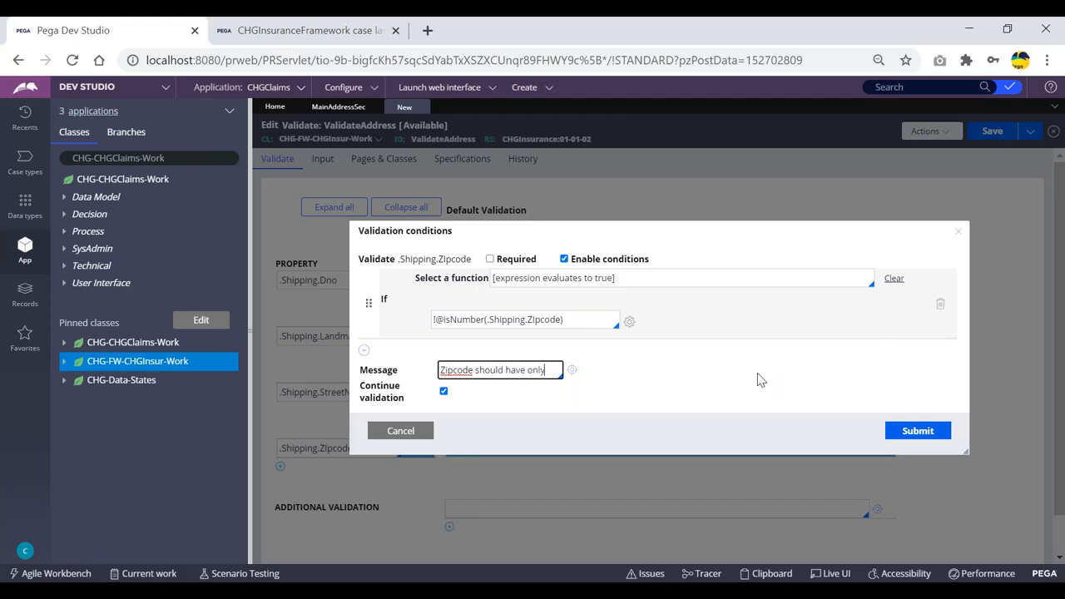
text(umbers)
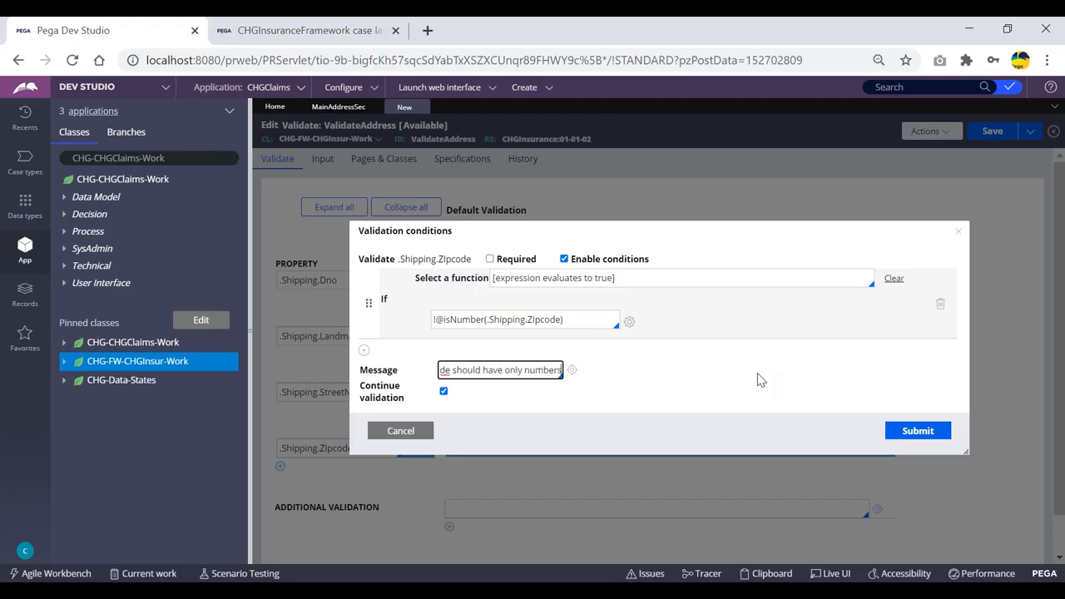
click(444, 391)
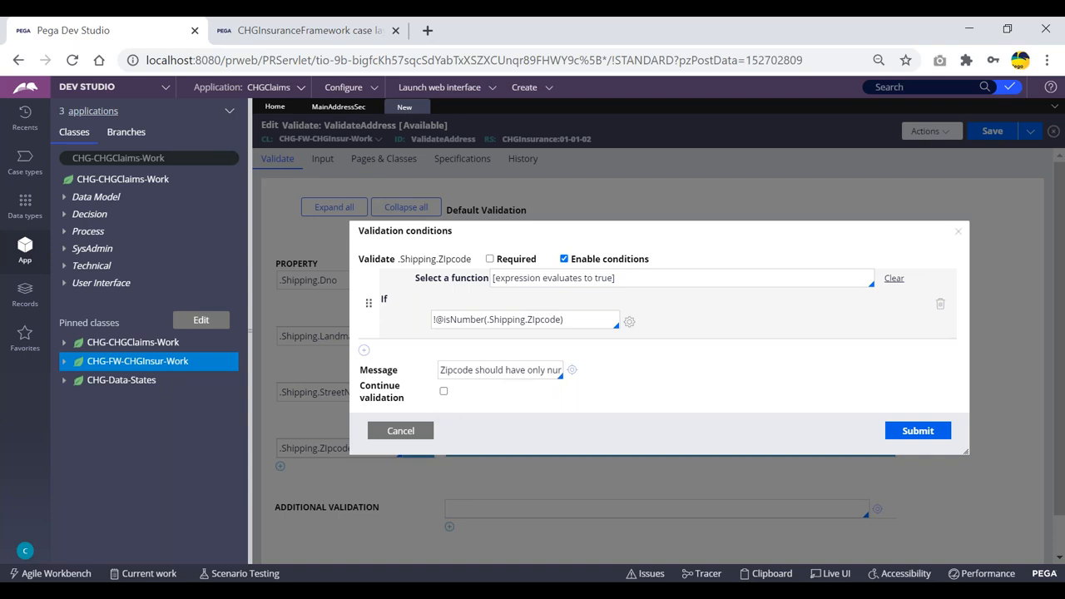
click(916, 431)
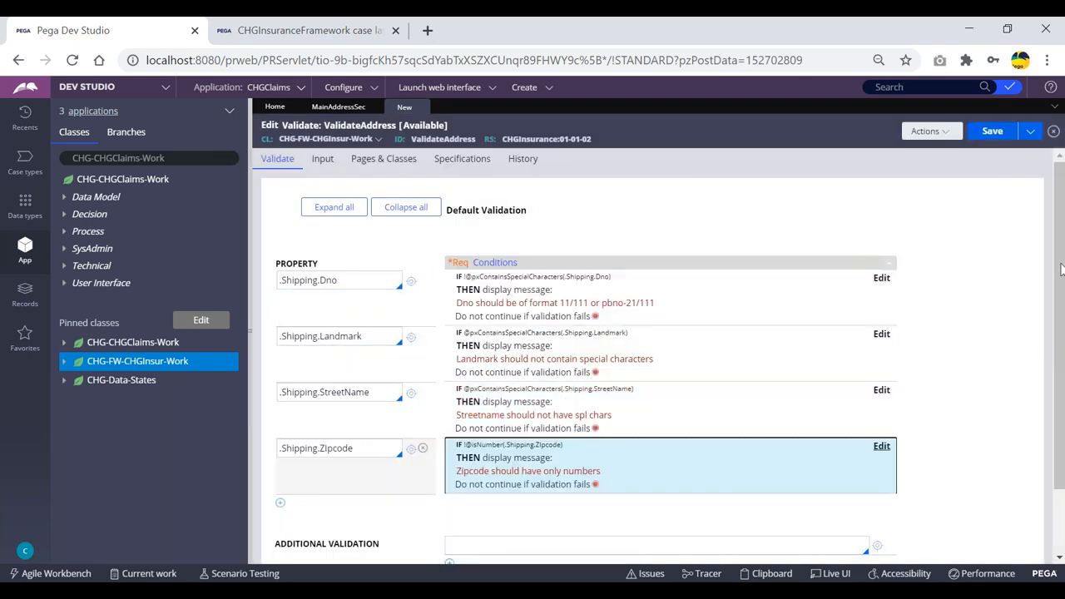
- Save the ValidateAddress rule and look over its property conditions
click(994, 133)
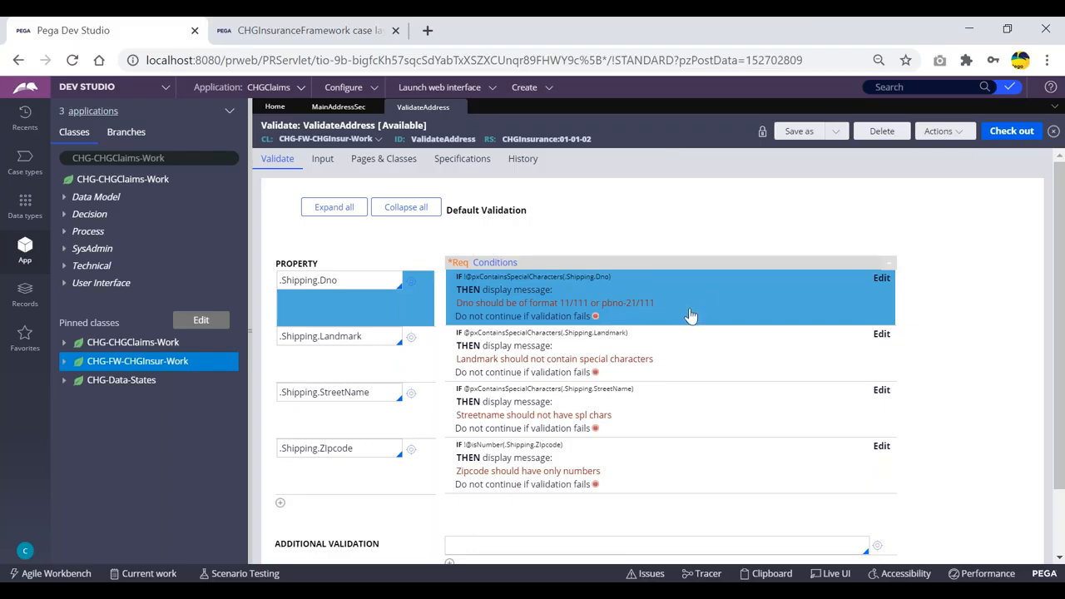
scroll(691, 316, down, 2)
scroll(682, 305, up, 2)
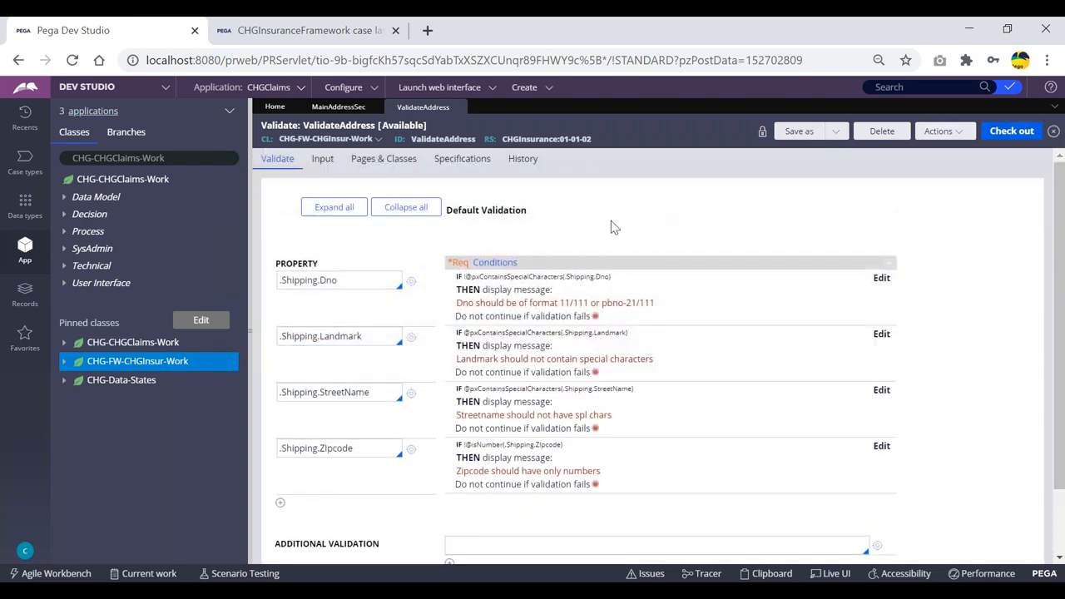
double_click(441, 139)
click(463, 130)
- In the MainAddressSec section, examine the change event's refresh action on the "Check if both are same" checkbox, and close its properties without changes
click(348, 114)
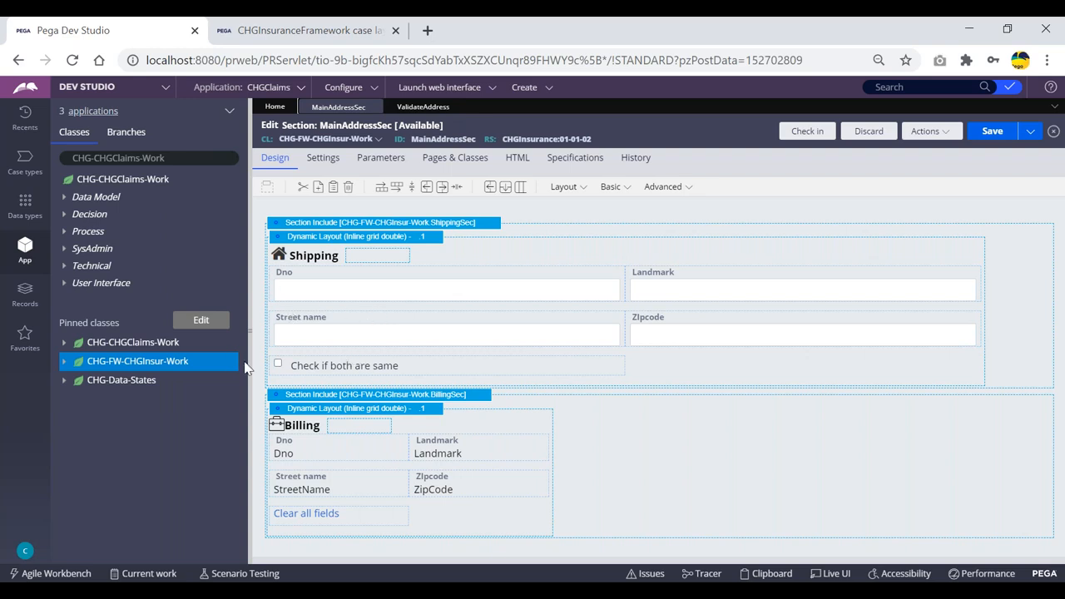
click(408, 366)
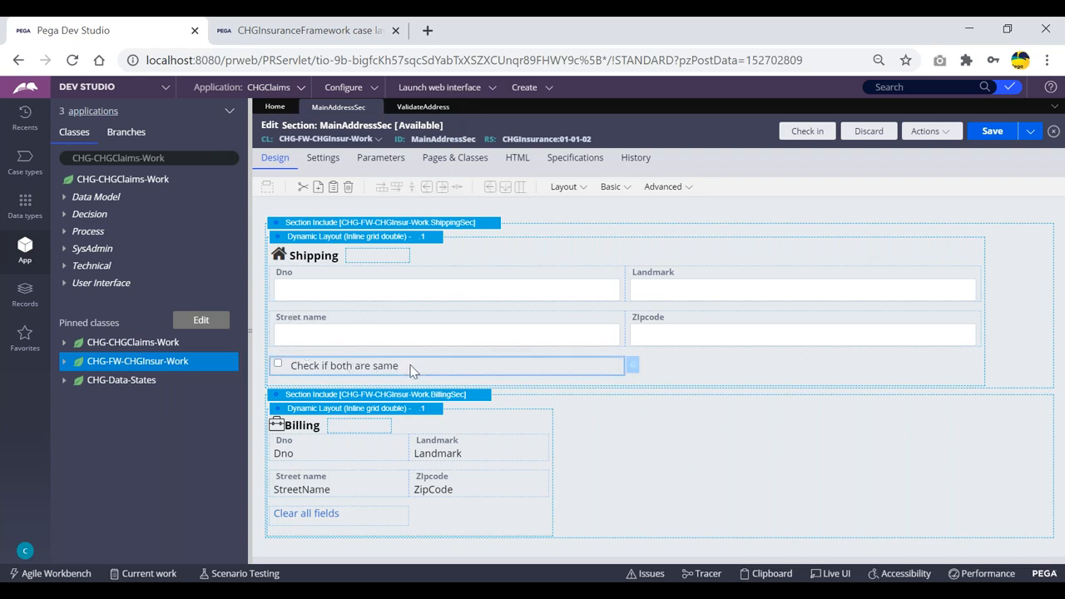
double_click(408, 365)
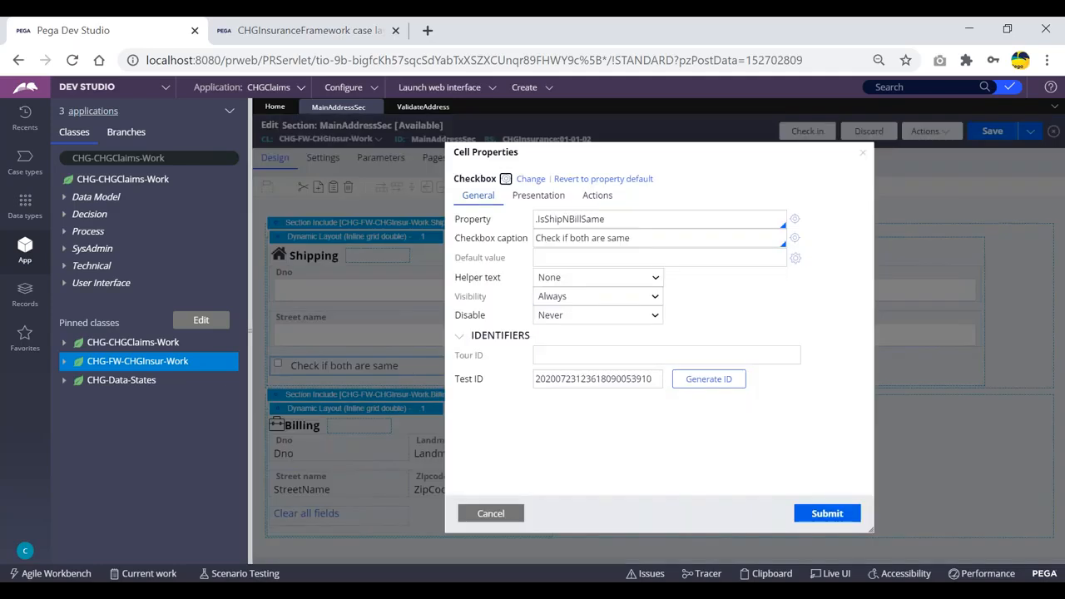
click(597, 196)
click(574, 298)
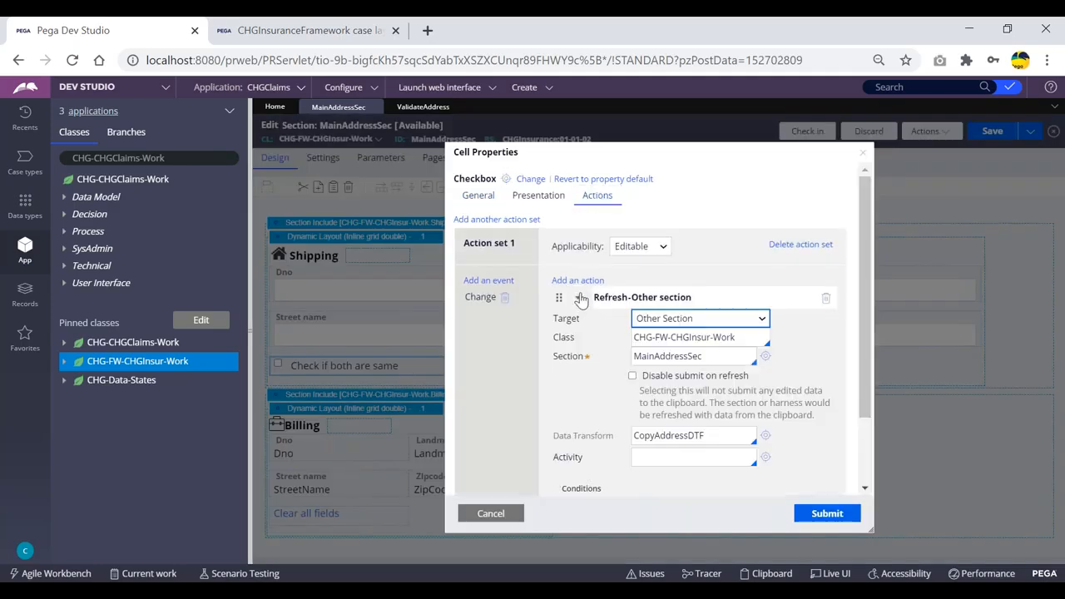
click(483, 513)
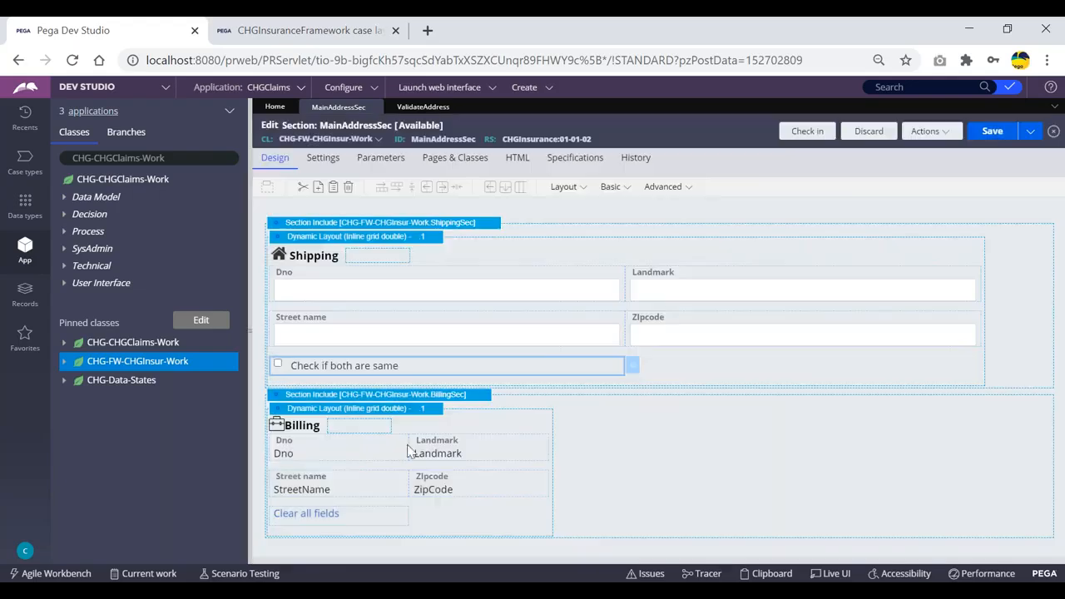
- Create an activity named ValidateAddress under the Technical rules of the CHG-FW-CHGInsur-Work class
click(65, 362)
click(76, 456)
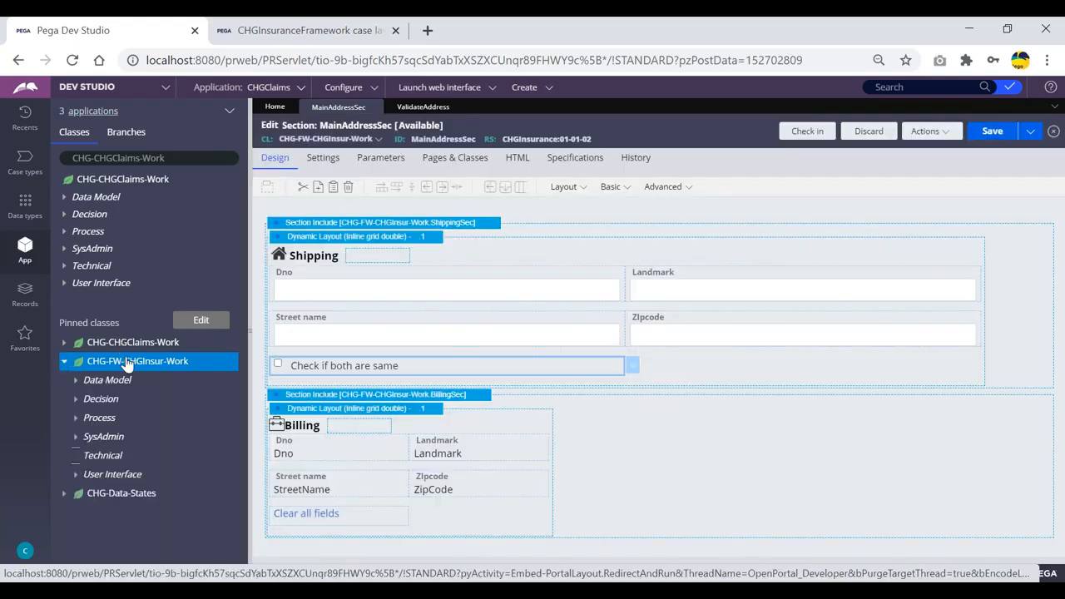
click(87, 475)
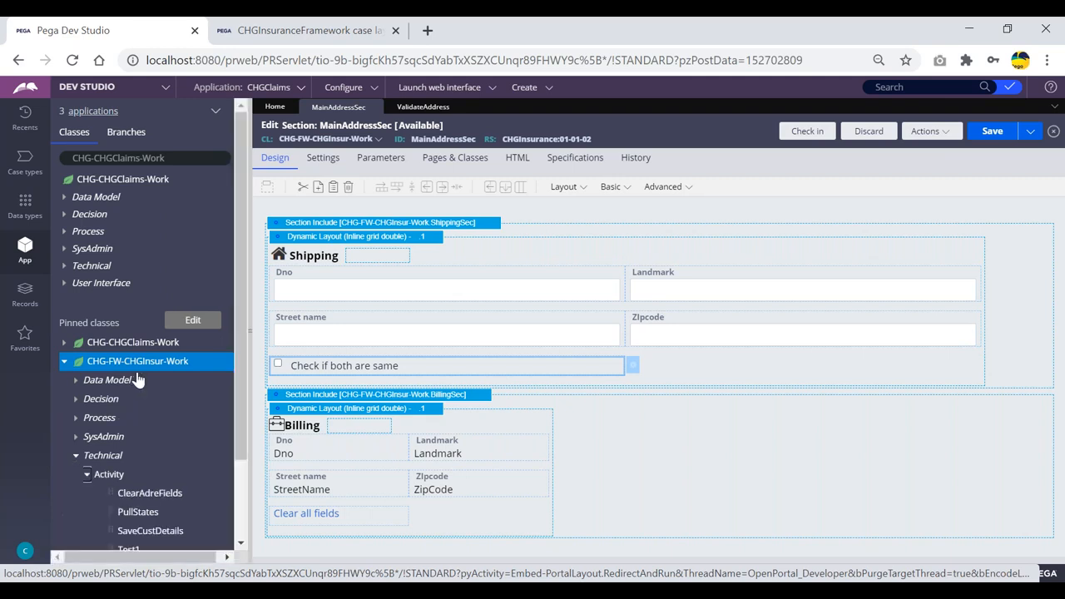
scroll(139, 381, down, 1)
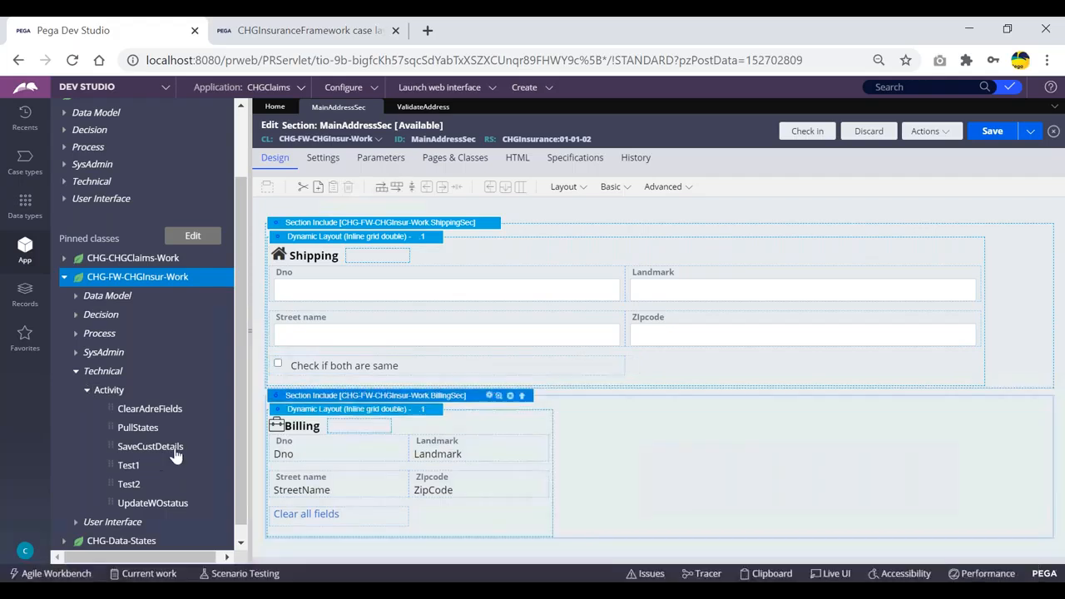
click(478, 364)
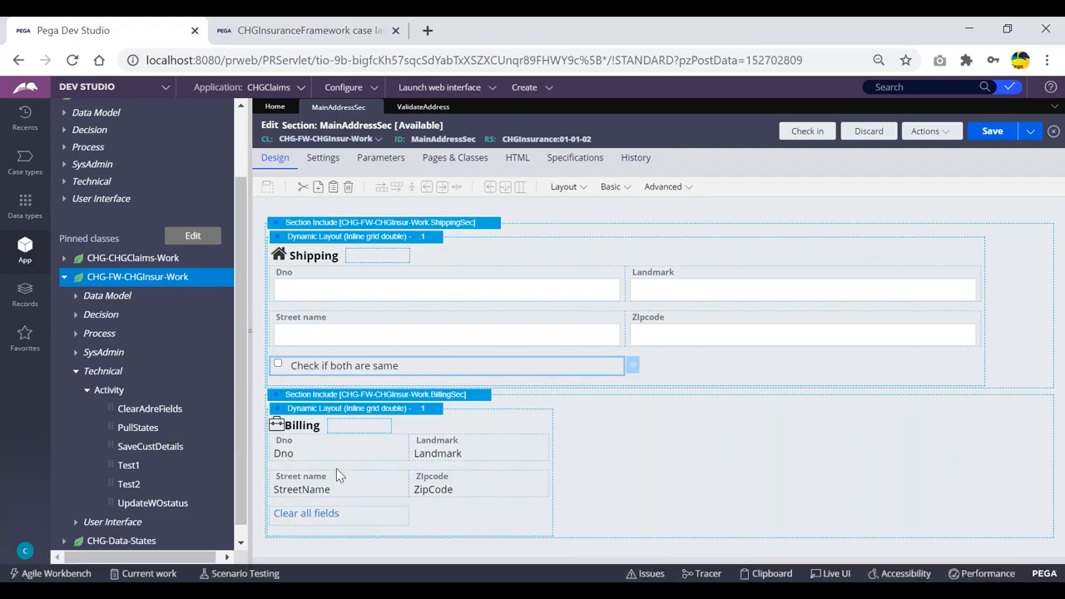
click(105, 390)
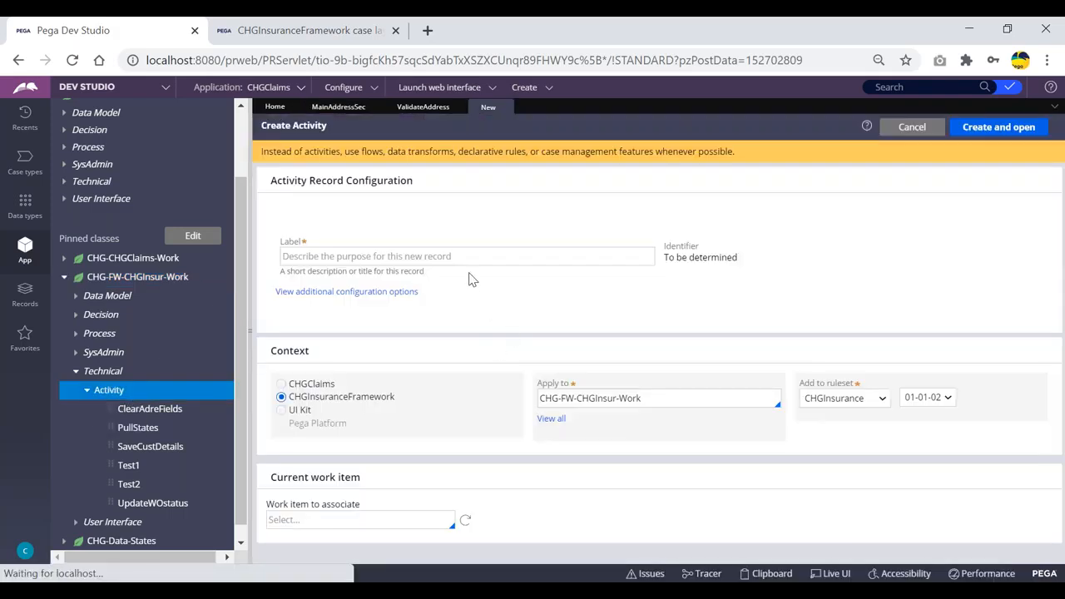
click(469, 256)
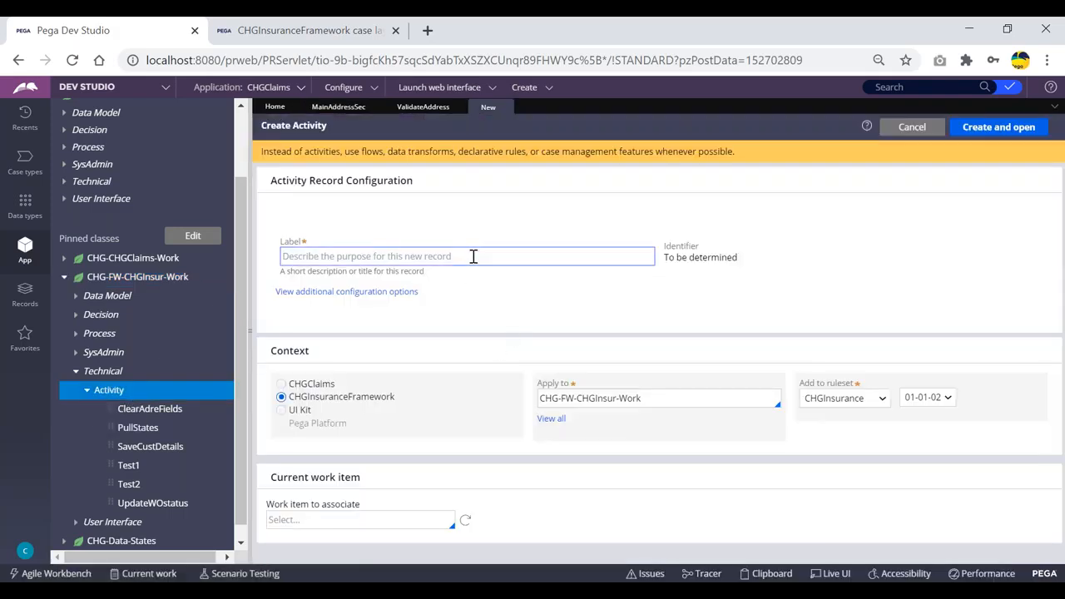
text(Validate)
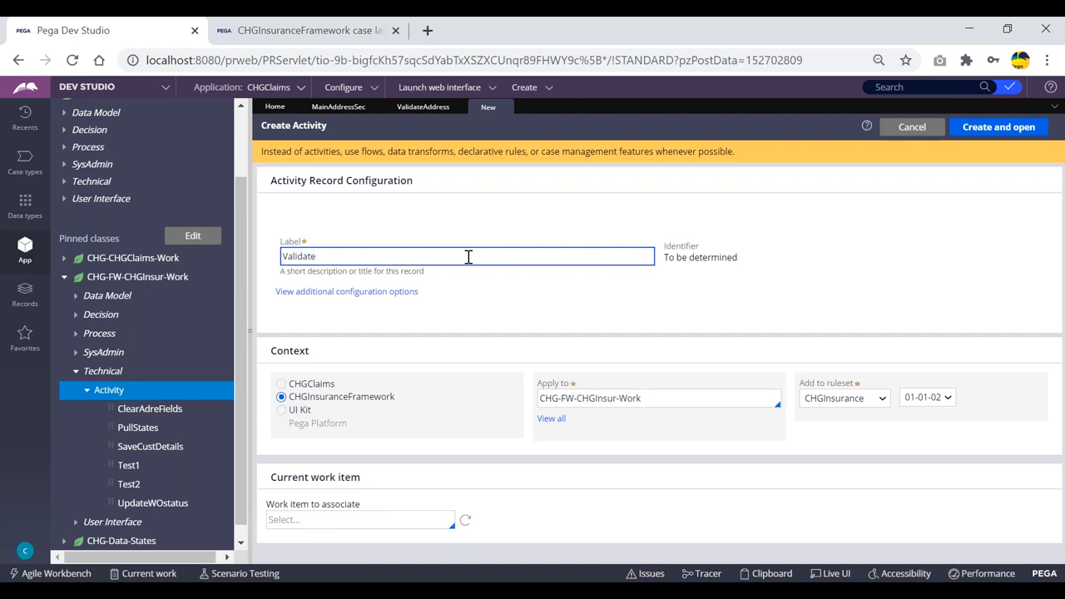
text(Address)
click(993, 133)
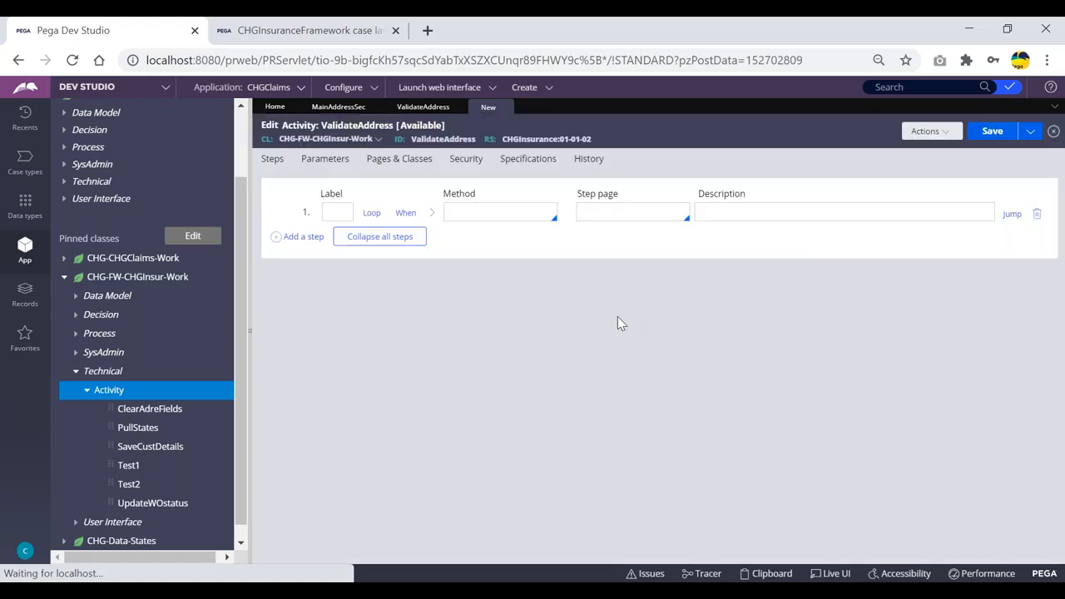
- Set the activity's first step to the Obj-Validate method with ValidateAddress as its Validate parameter, and save the activity
click(87, 390)
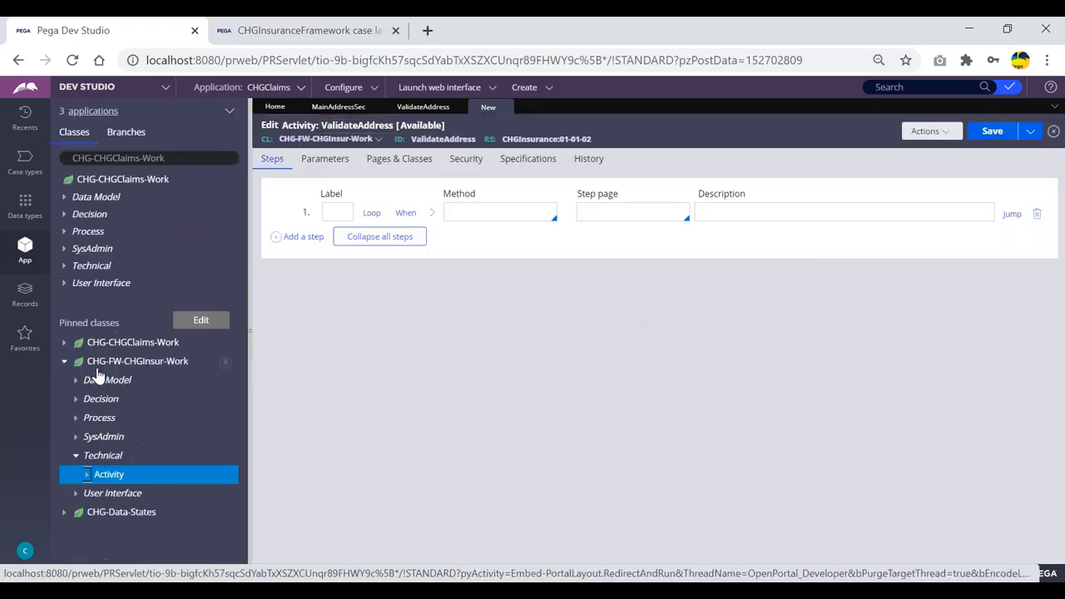
click(480, 208)
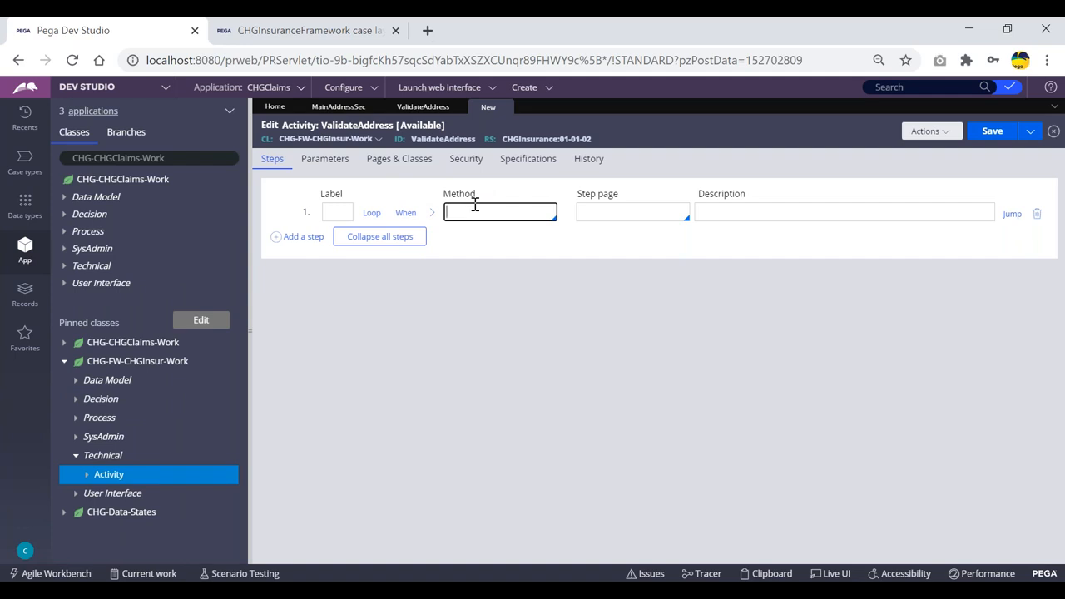
text(obj-vali)
key(Return)
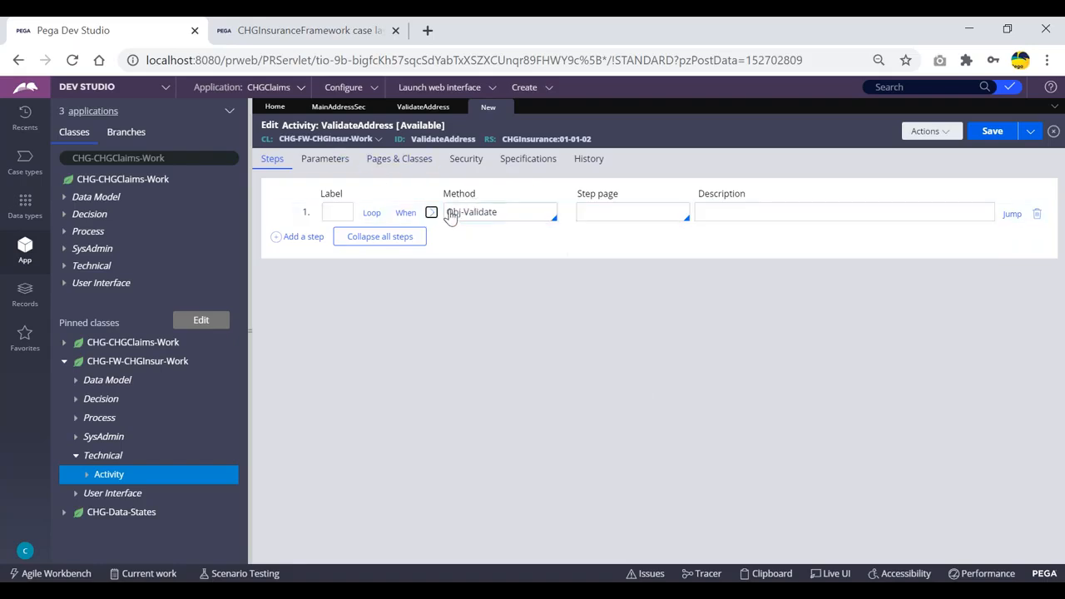
click(419, 290)
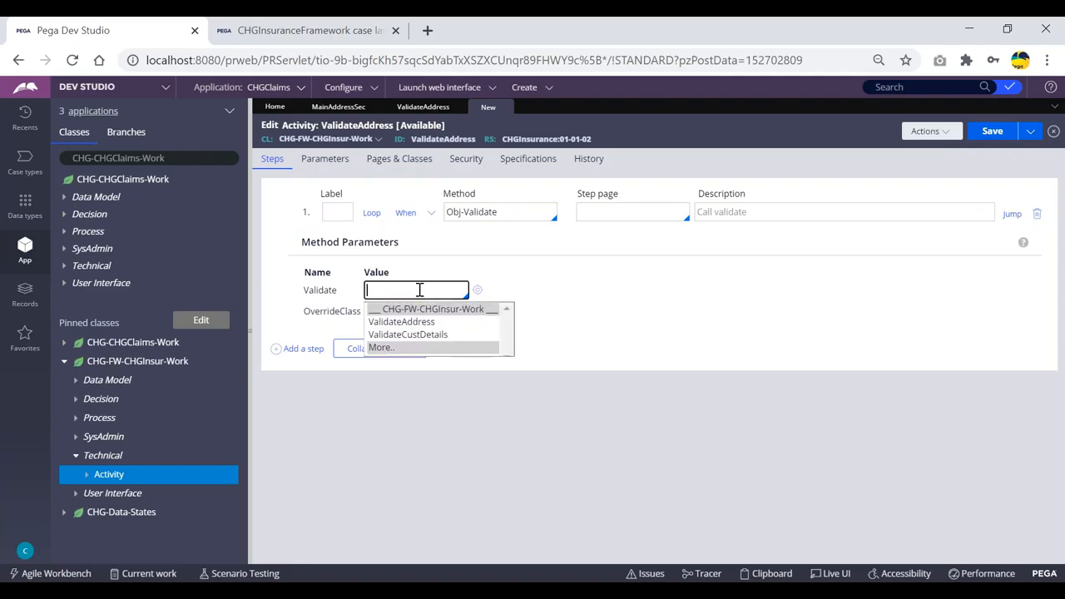
key(Return)
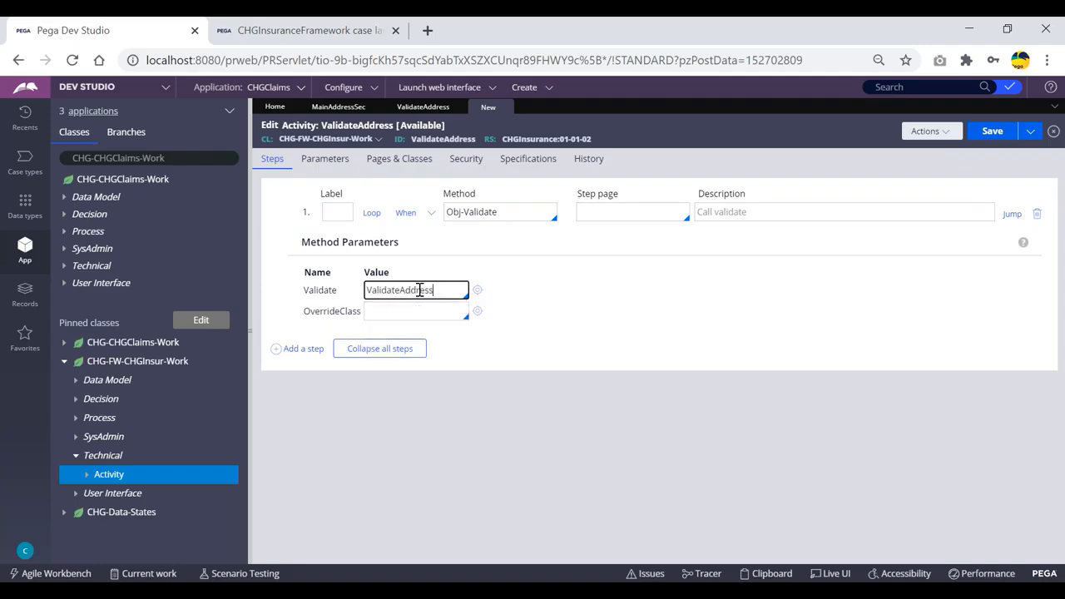
click(433, 216)
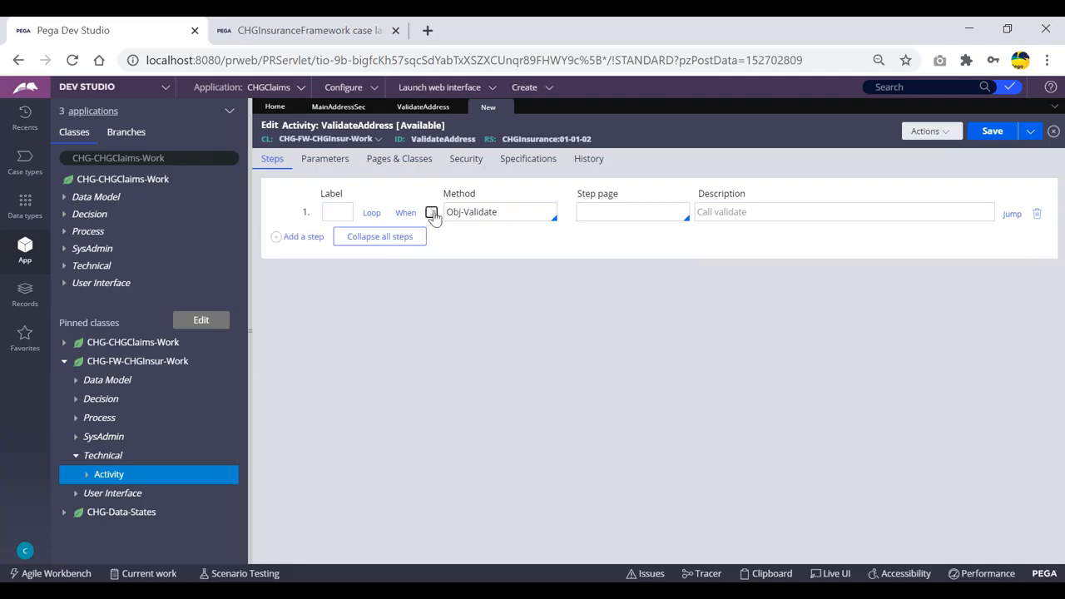
click(977, 135)
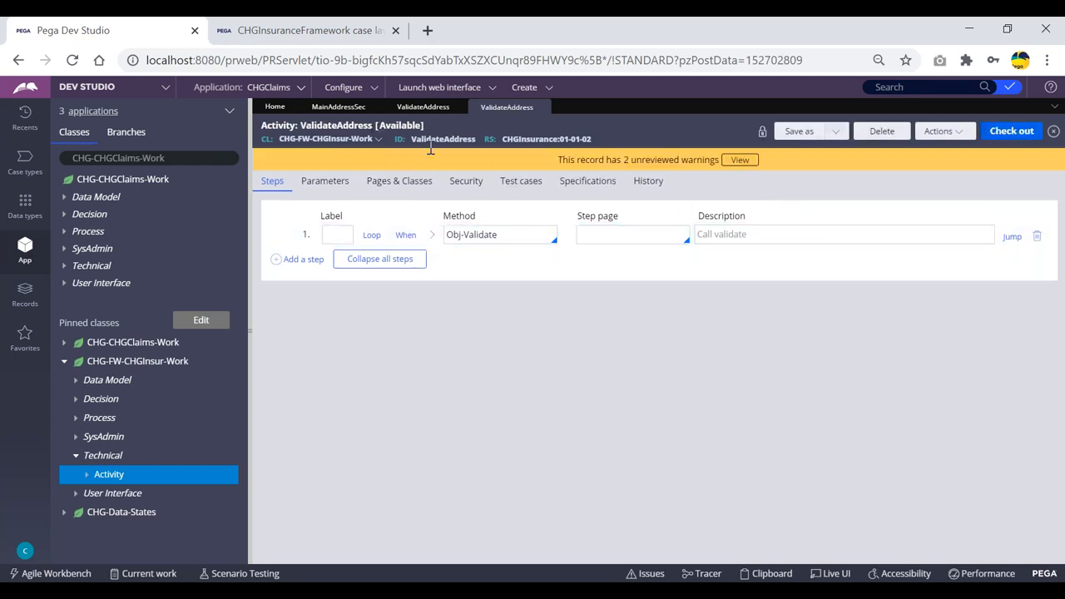
- In the MainAddressSec section, add the ValidateAddress activity to the refresh action of the "Check if both are same" checkbox, and save the section
double_click(441, 139)
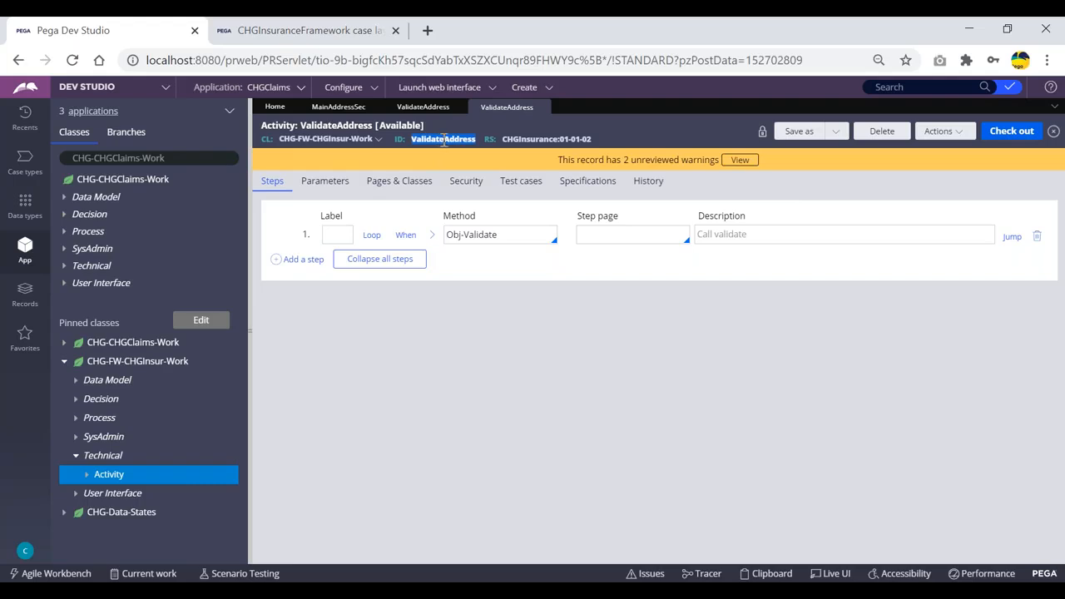
click(339, 108)
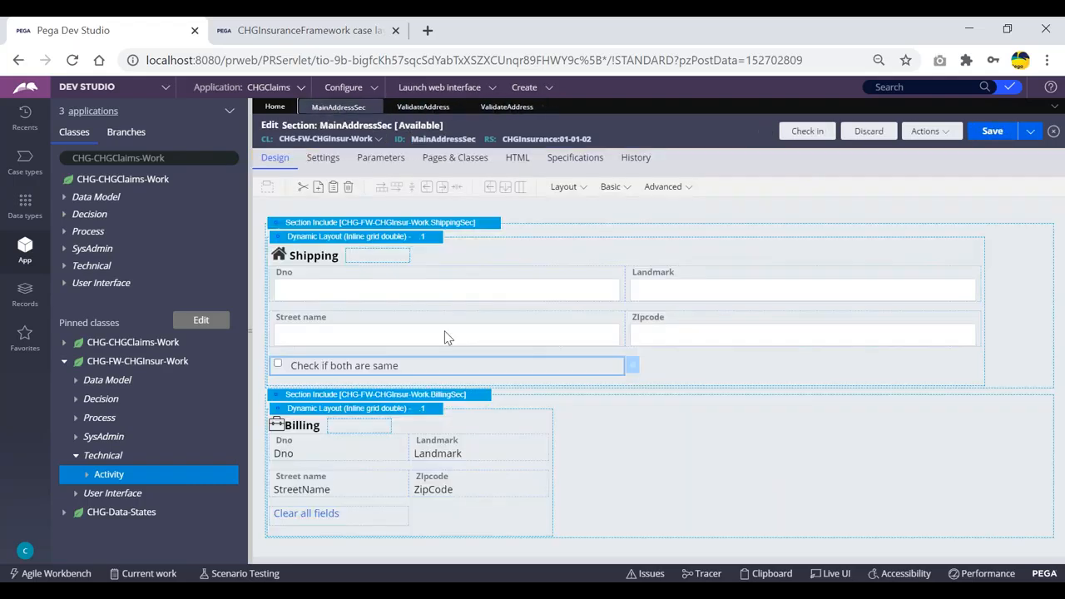
double_click(547, 369)
click(597, 197)
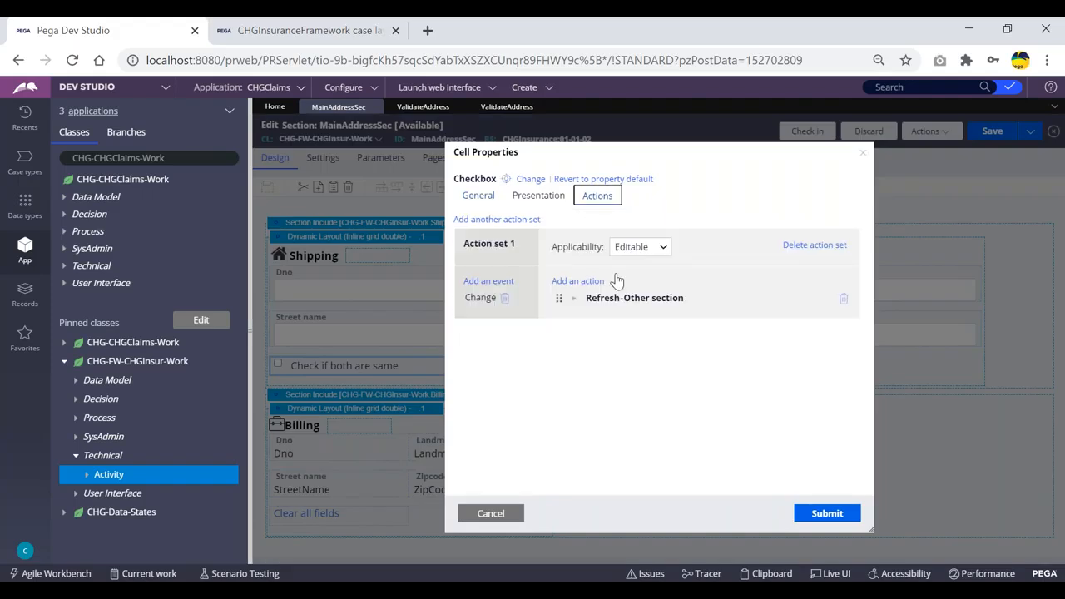
click(575, 299)
click(666, 456)
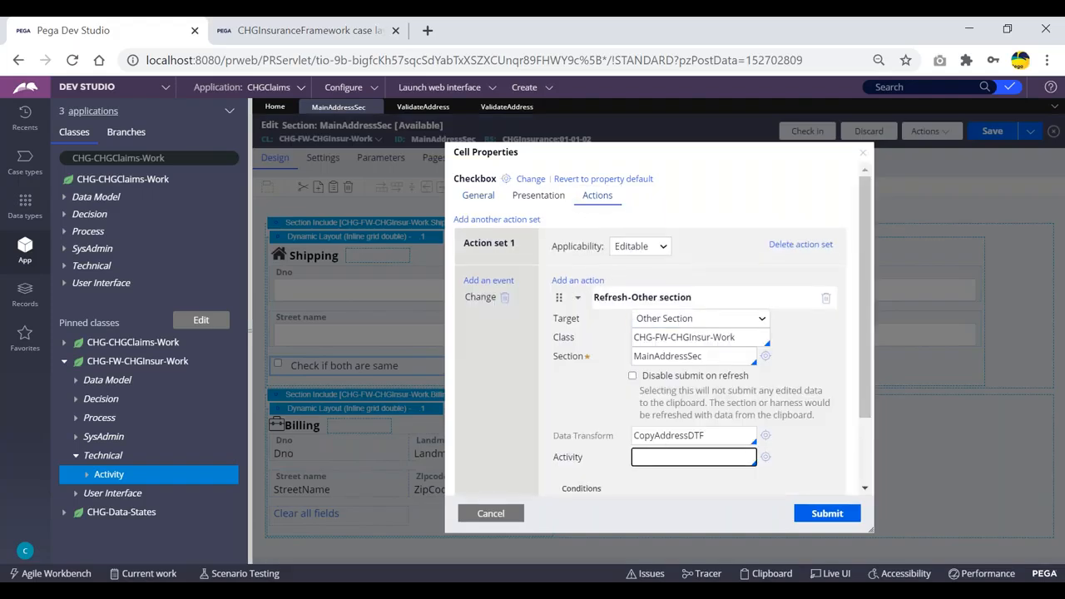
key(Down)
key(Down)
key(Down)
key(Up)
key(Up)
key(Down)
key(Down)
key(Down)
key(Down)
key(Down)
key(Down)
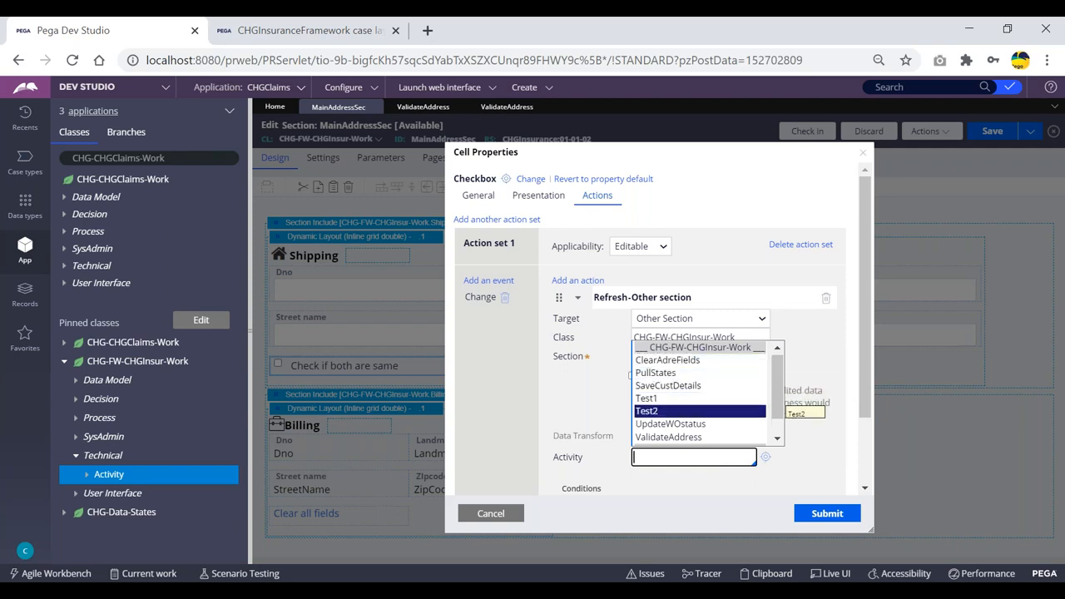
key(Return)
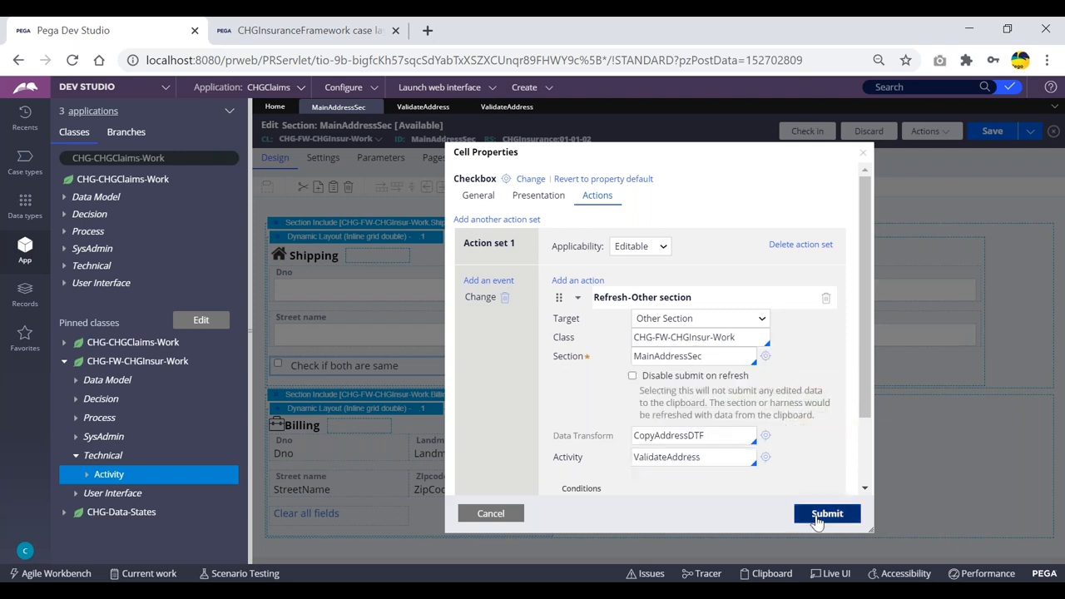
click(824, 513)
click(999, 131)
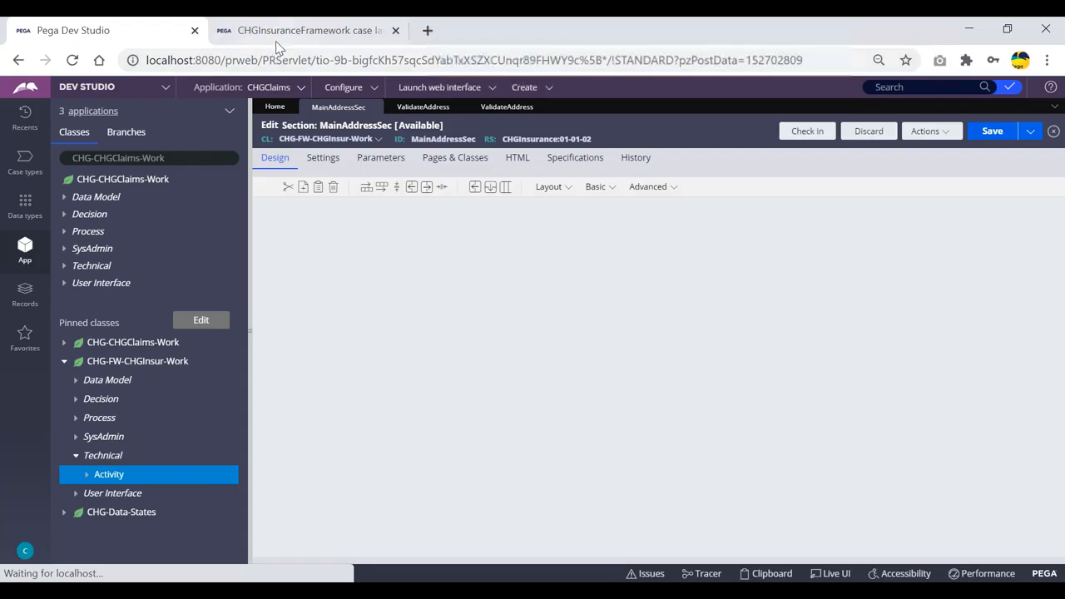
- Switch to the CHGClaims case portal and start a new ClaimsFlow case, discarding the unsaved changes of the open one
click(285, 42)
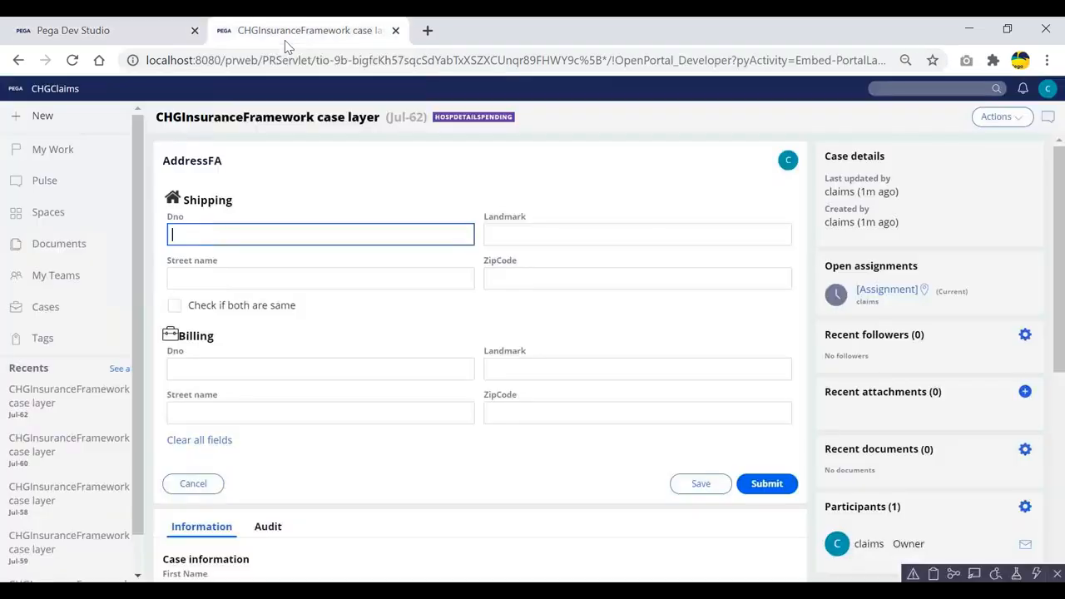
click(35, 118)
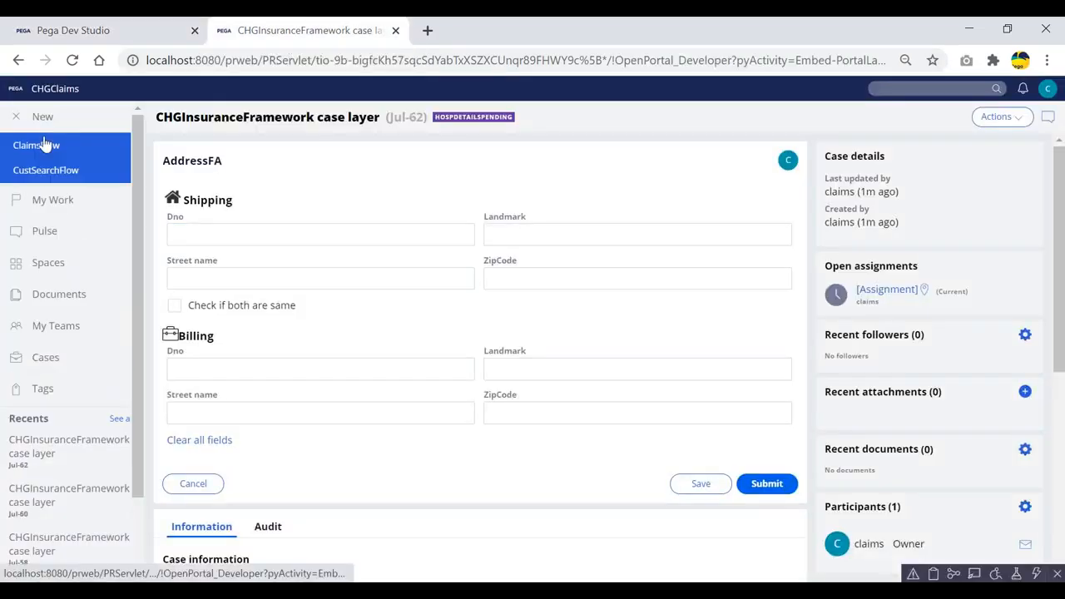
click(37, 148)
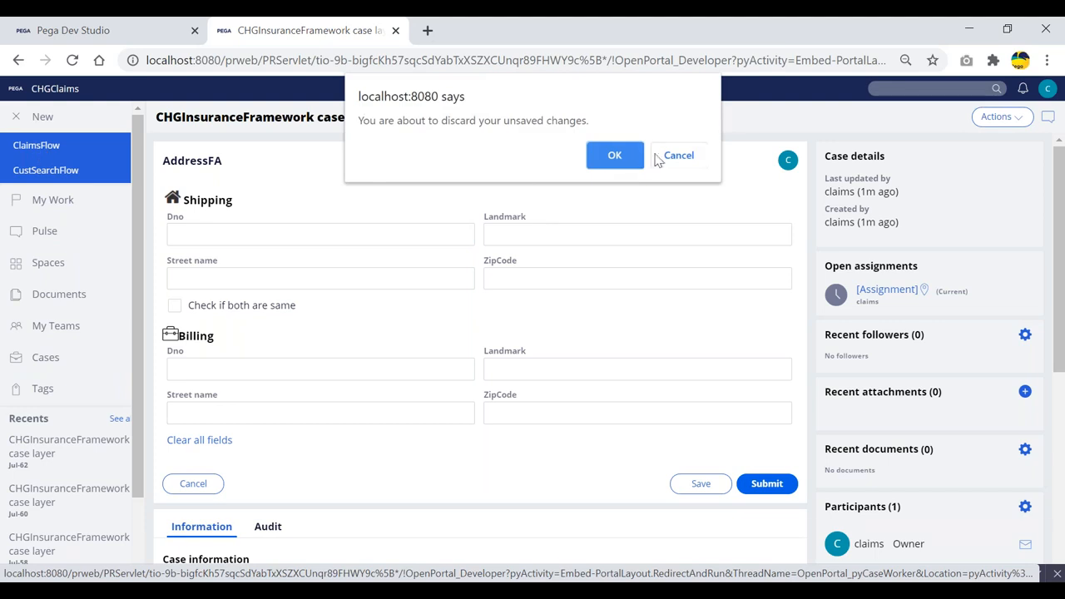
key(Return)
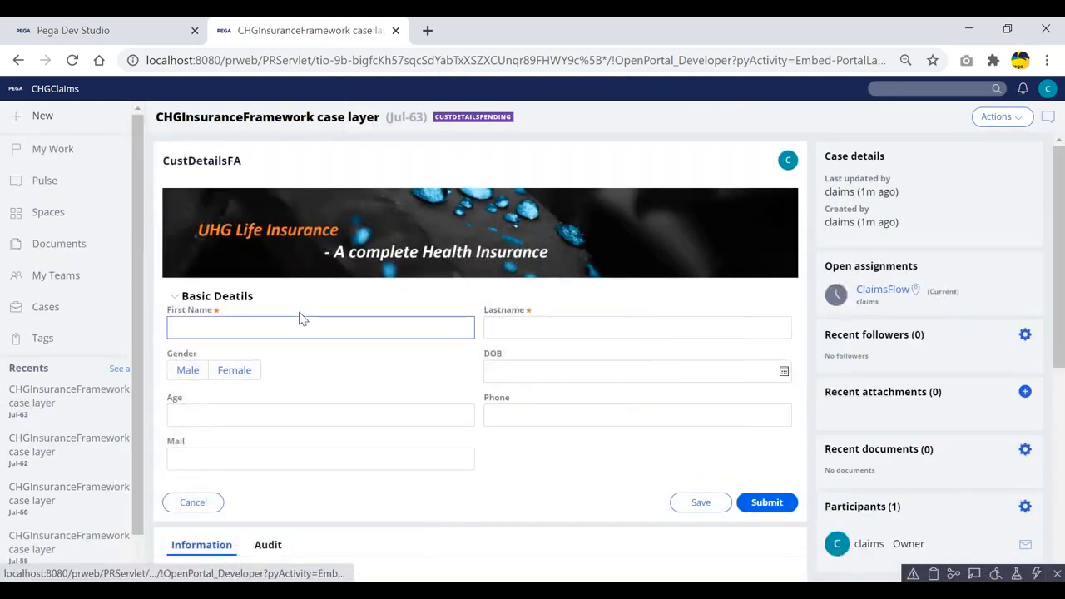
- Fill in the first name, last name and phone number on the customer details form, and submit it
click(219, 326)
text(fahgdf)
key(Tab)
text(fdghfgshd)
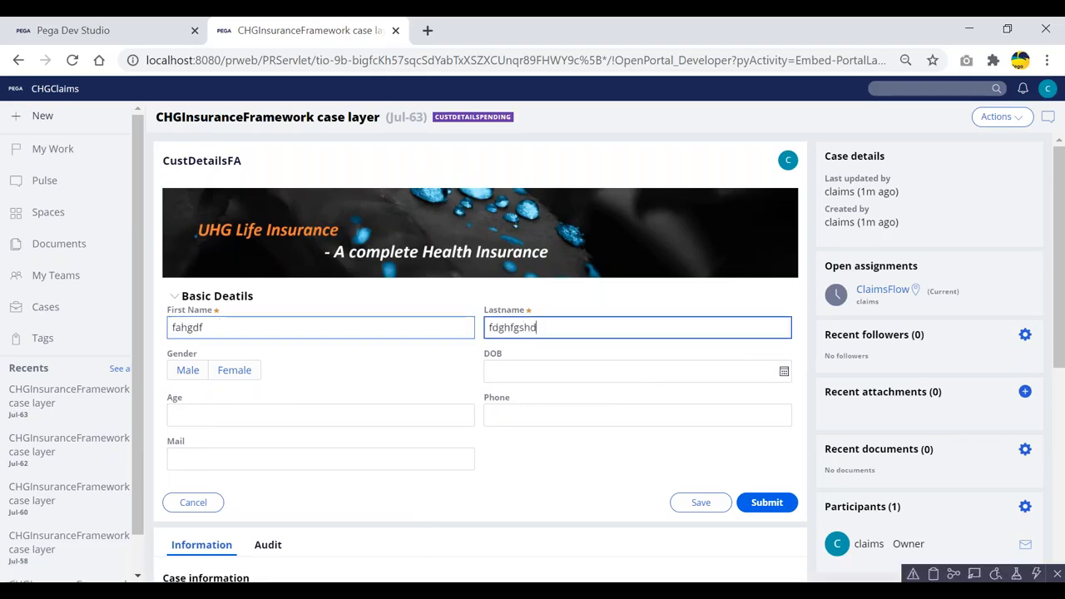
click(238, 418)
click(311, 416)
click(766, 502)
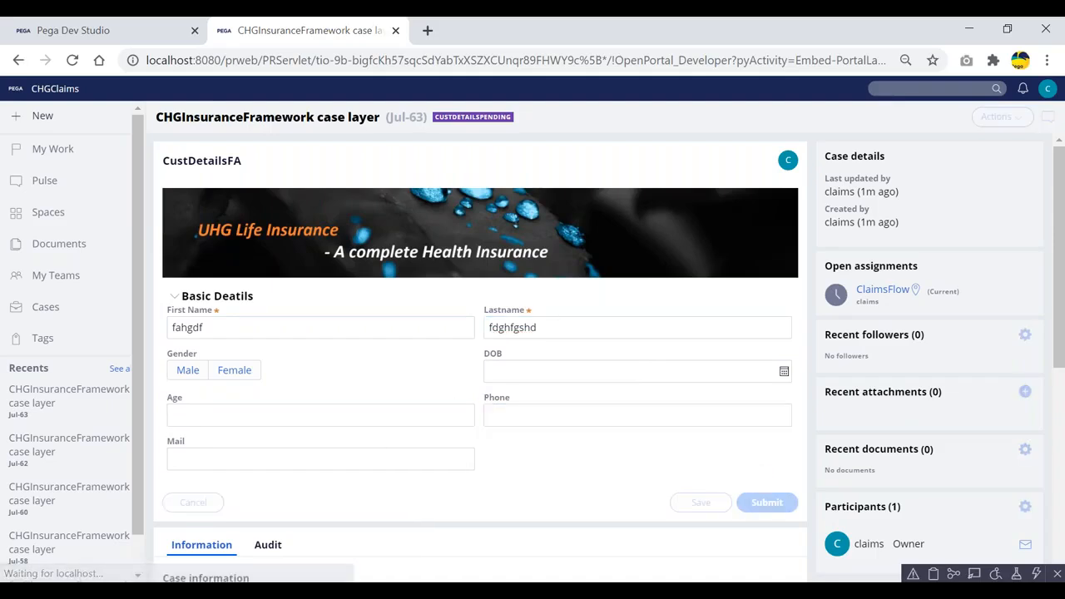
click(564, 447)
text(1234567890)
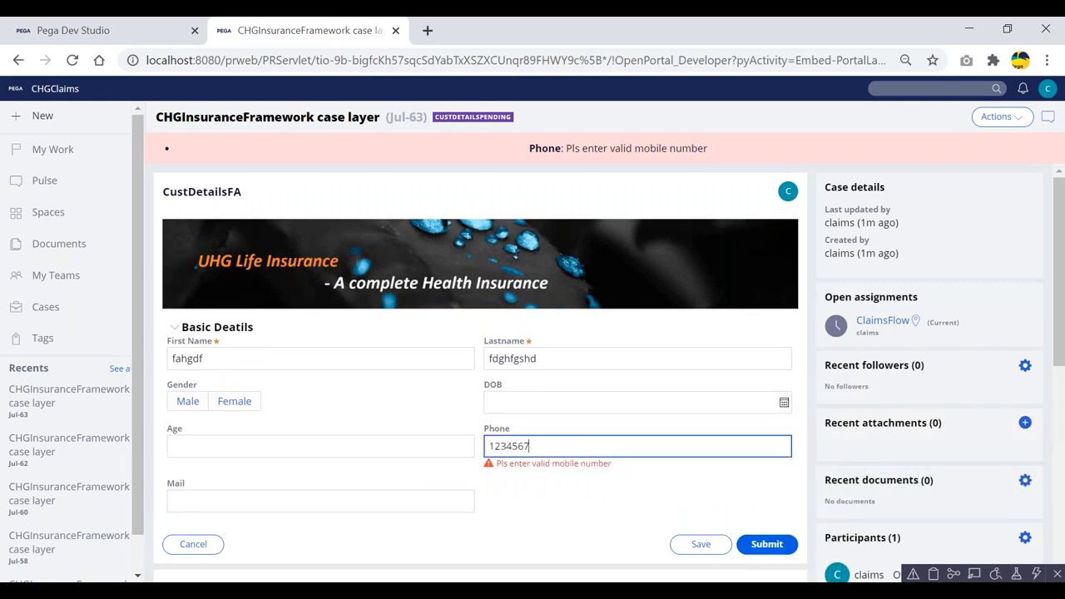
click(753, 543)
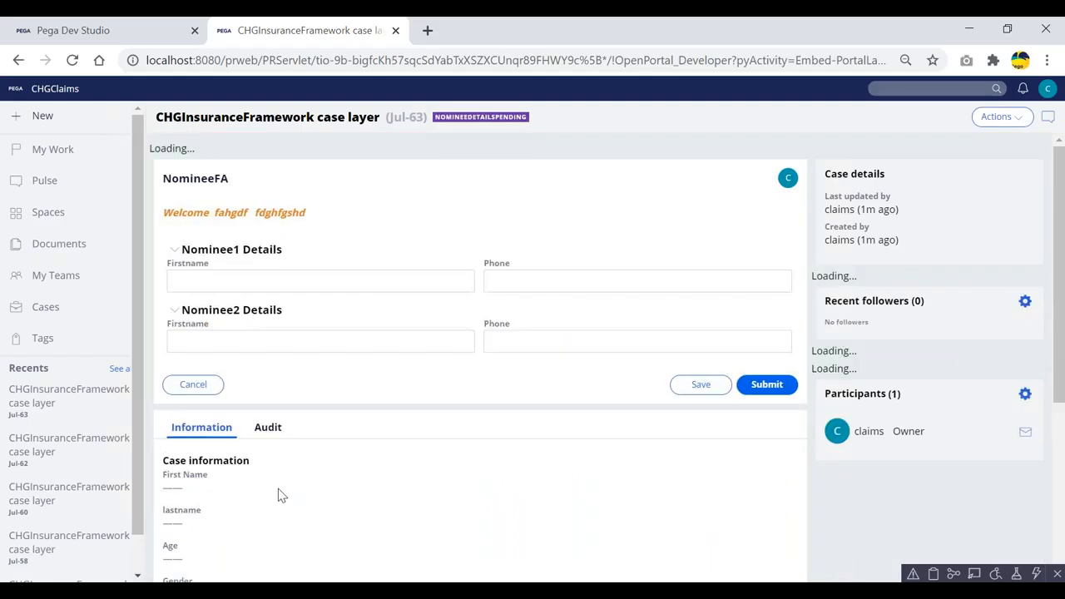
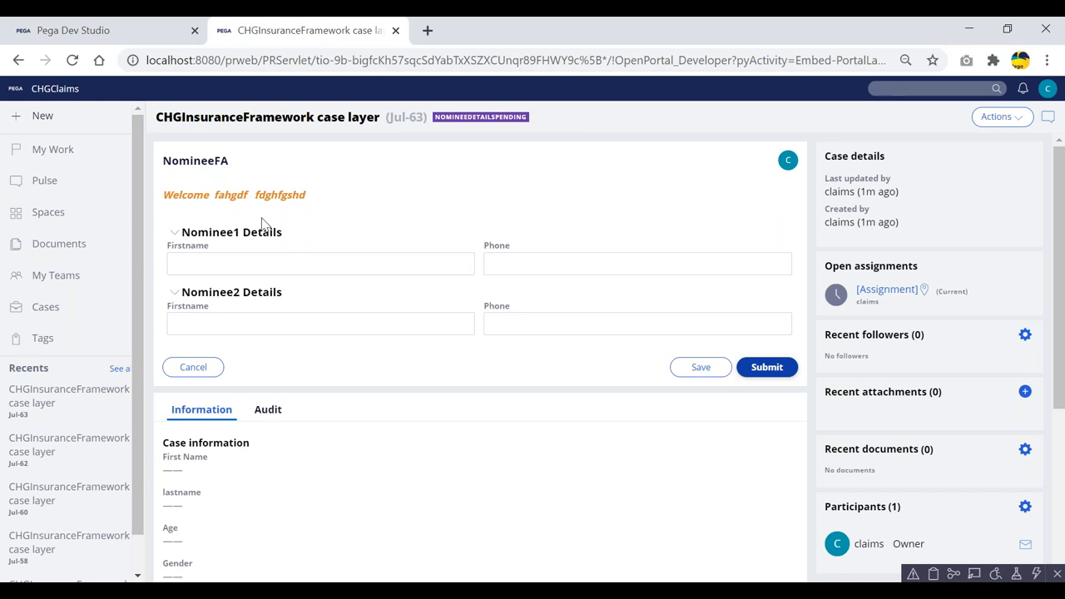
- Return to Dev Studio and review the ValidateAddress validate rule and the step of the ValidateAddress activity
click(153, 33)
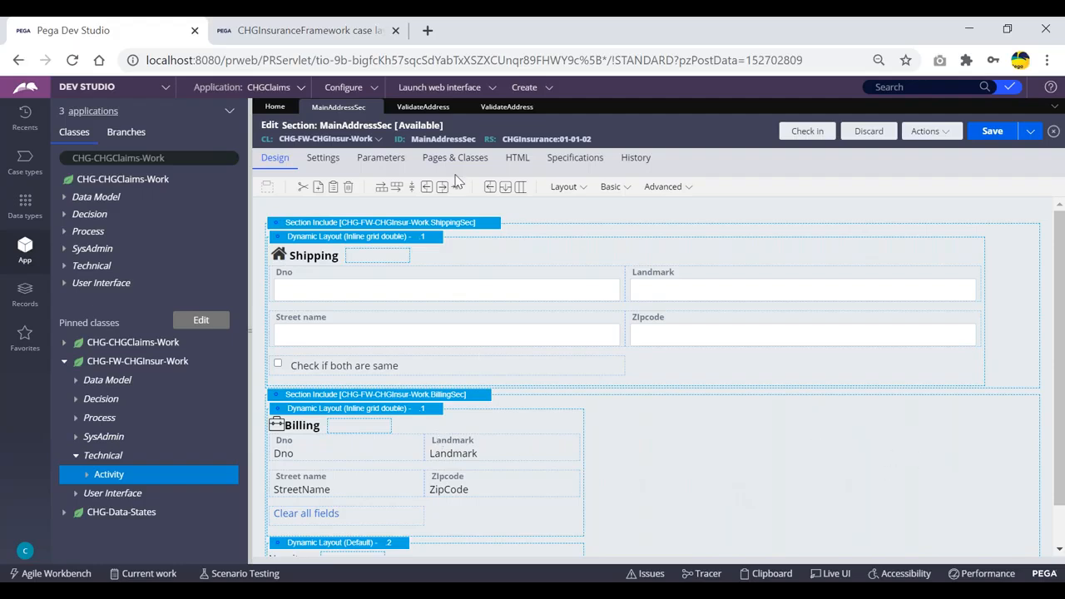
click(424, 109)
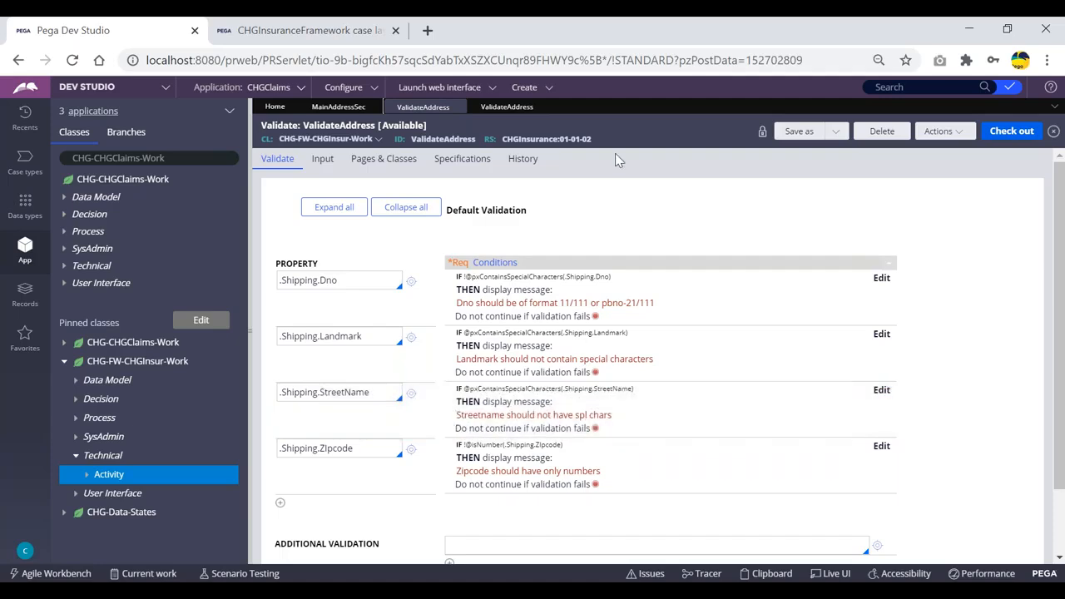
click(509, 115)
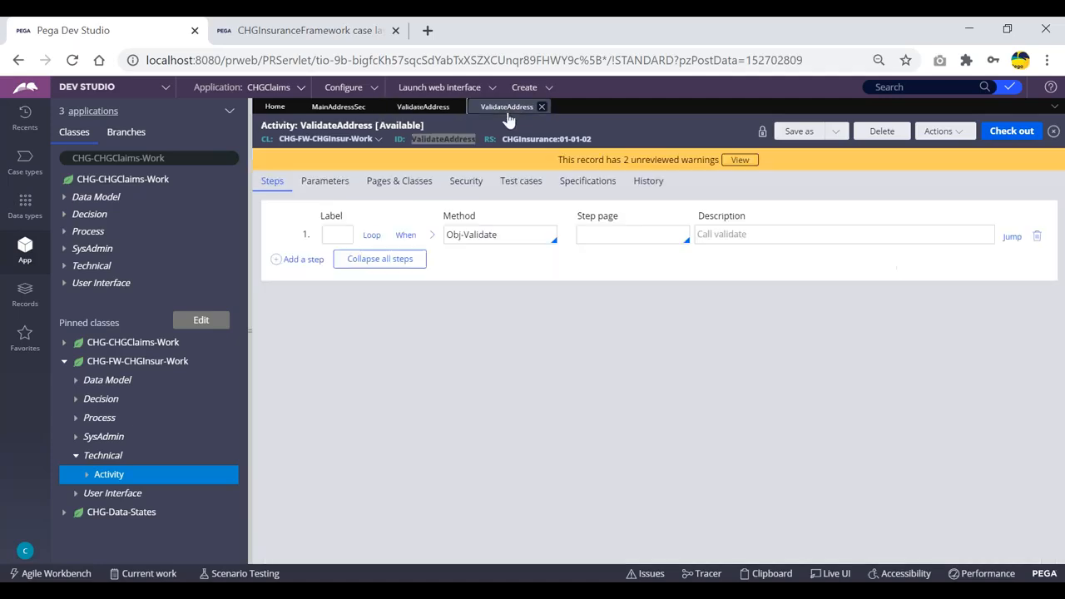
click(618, 131)
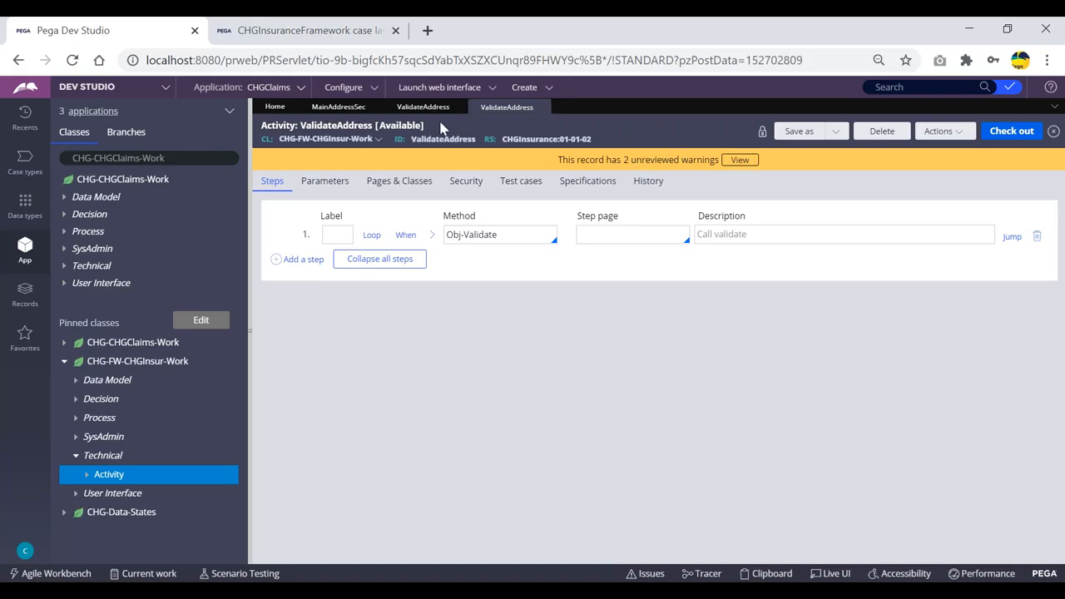
- Start a new ClaimsFlow case from Dev Studio so that its customer details form opens
click(338, 108)
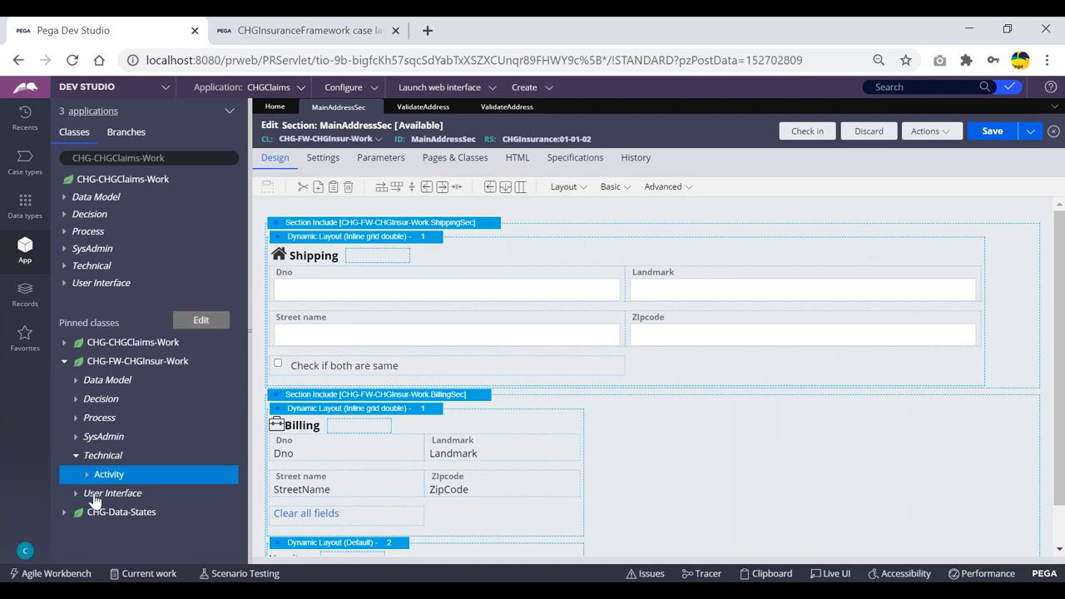
click(529, 91)
mouse_move(572, 101)
click(671, 101)
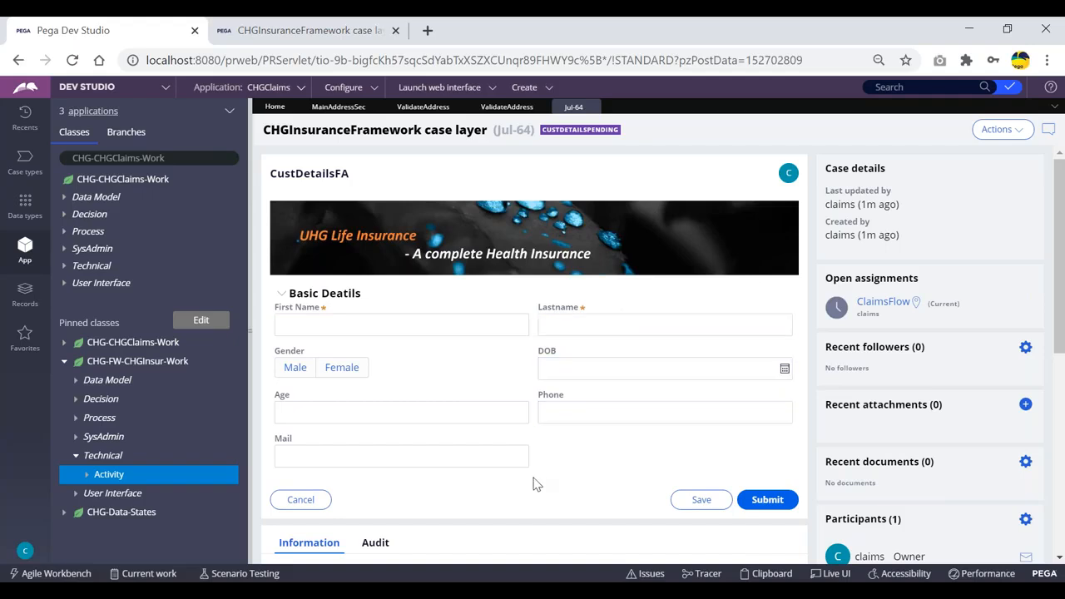
click(418, 324)
- Open the CustDetailsSec section from the form using Live UI, and open the referencing CustDetailsFA flow action through its references
click(834, 575)
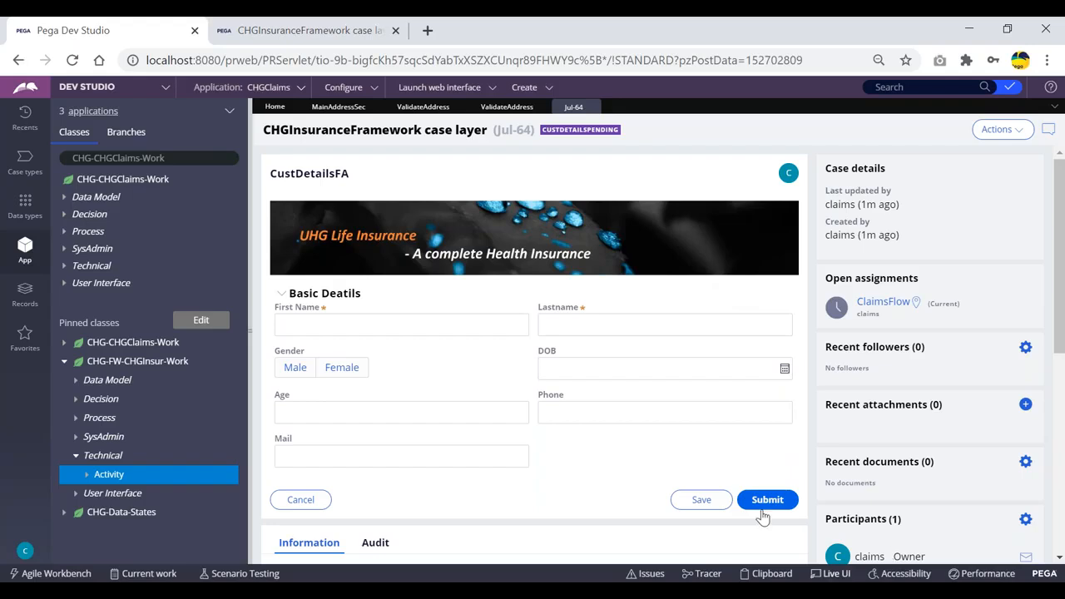
click(469, 305)
click(368, 281)
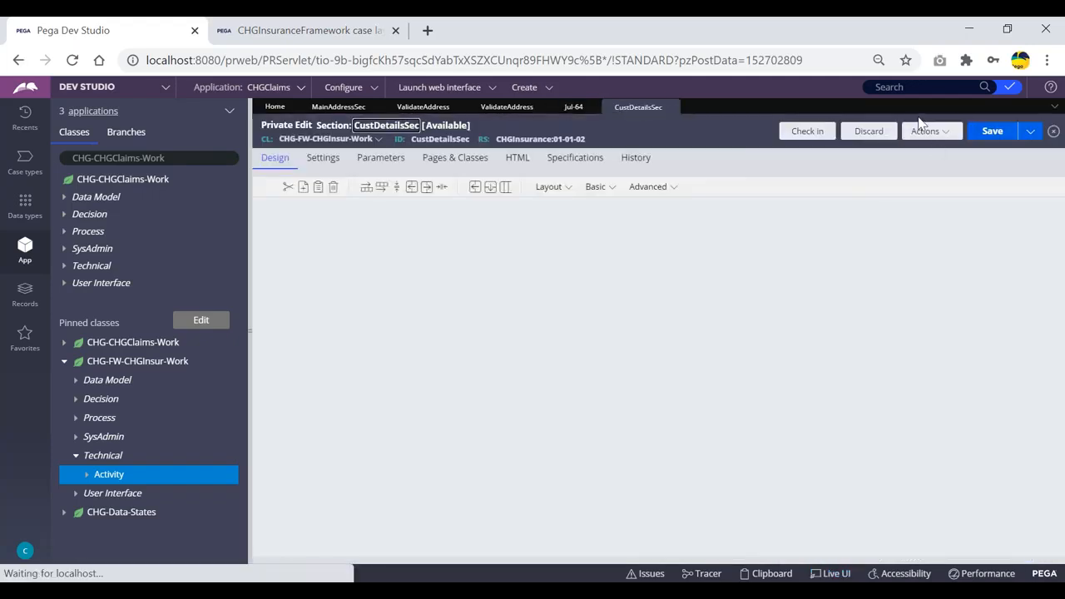
click(937, 134)
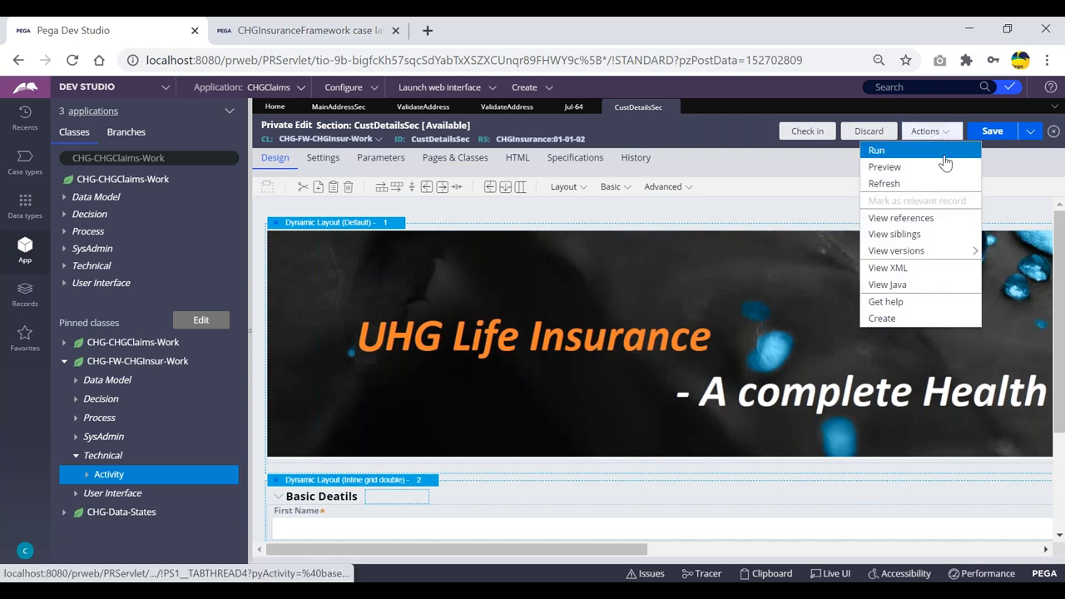
click(901, 218)
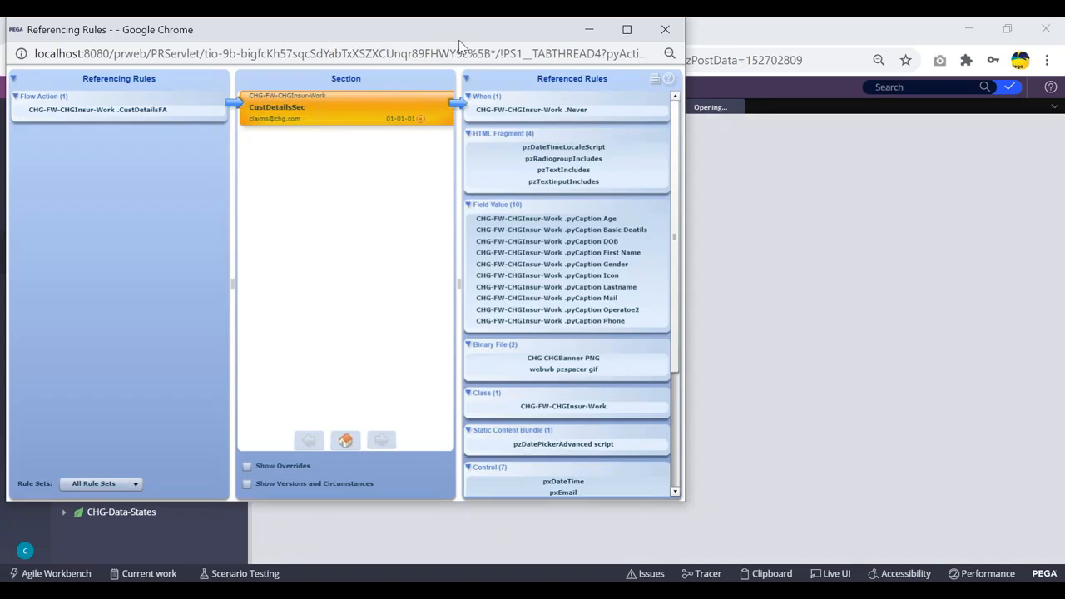
drag(459, 38, 441, 102)
click(645, 93)
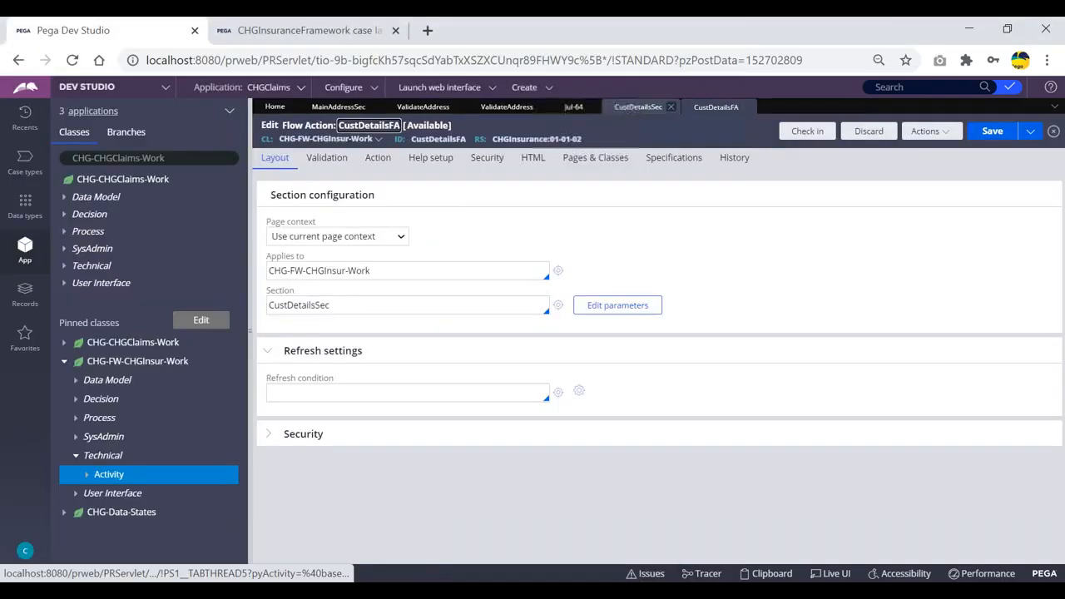
- Remove the ValidateCustDetails rule from the validation criteria of the CustDetailsFA flow action and save it
click(328, 160)
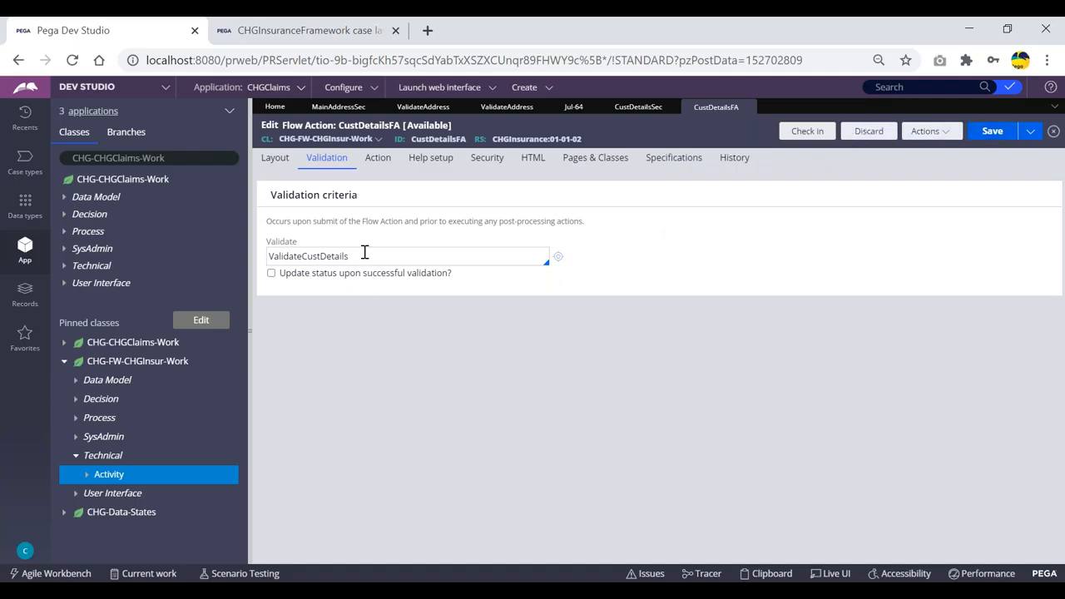
drag(364, 254, 258, 249)
key(BackSpace)
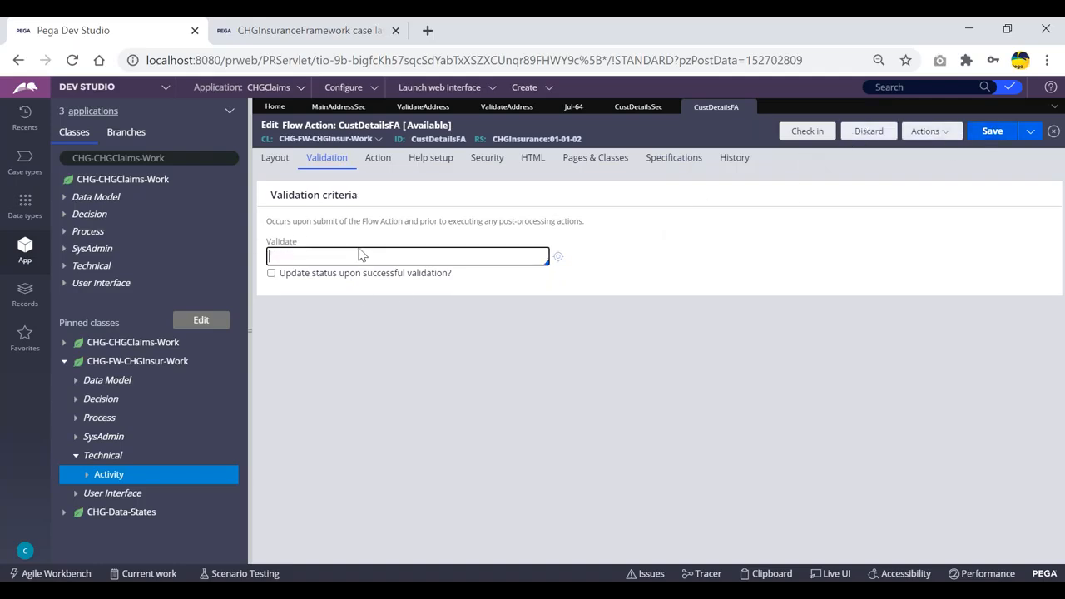
click(999, 133)
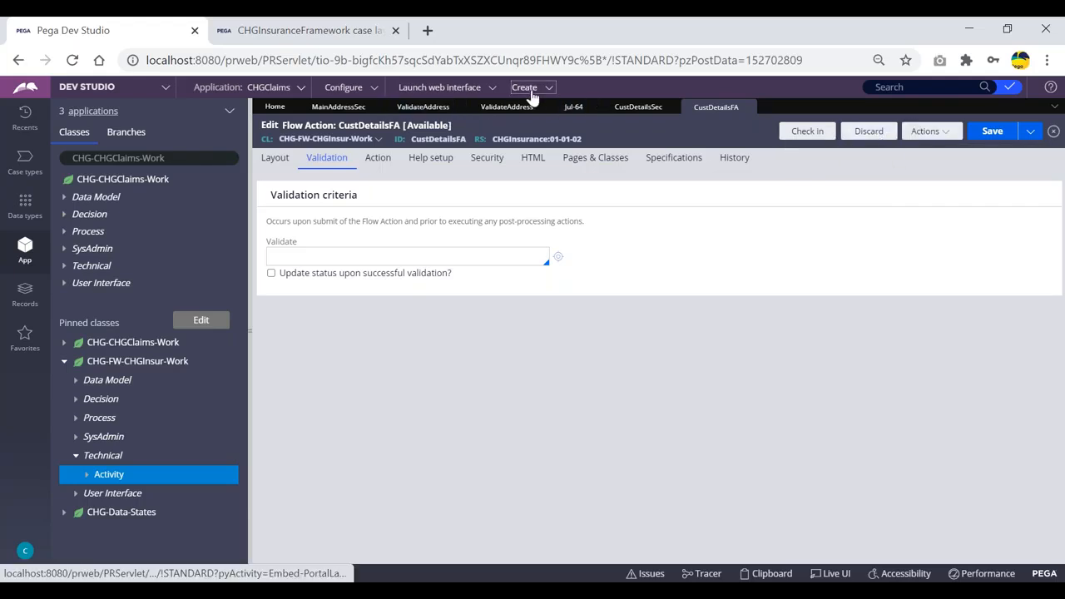
- Start another ClaimsFlow case and submit its customer details form with only the first name and last name filled in
click(526, 86)
mouse_move(574, 105)
click(653, 105)
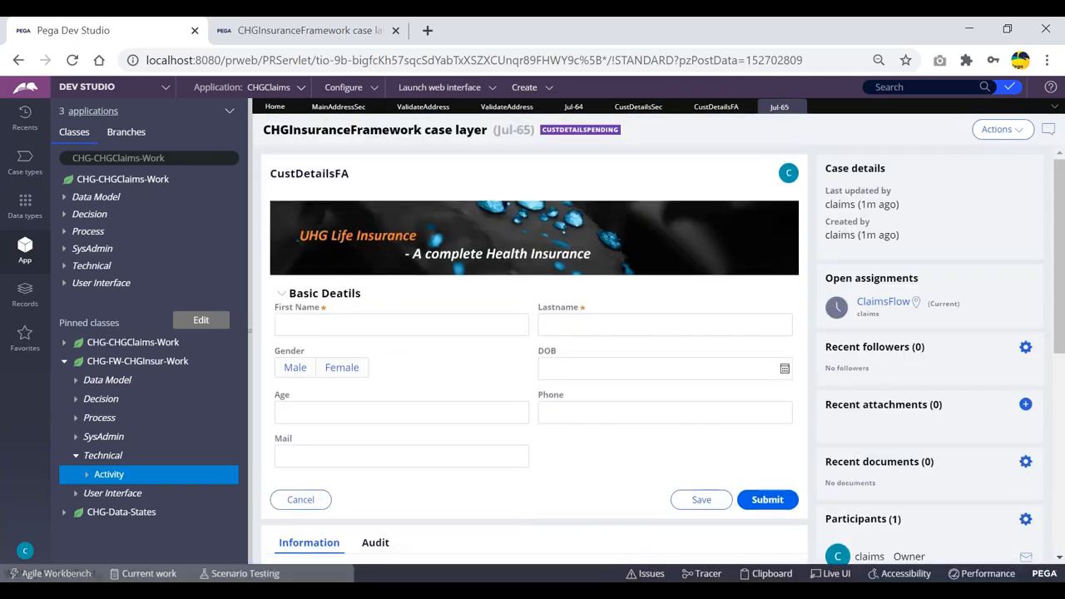
click(390, 324)
text(dfgdfg)
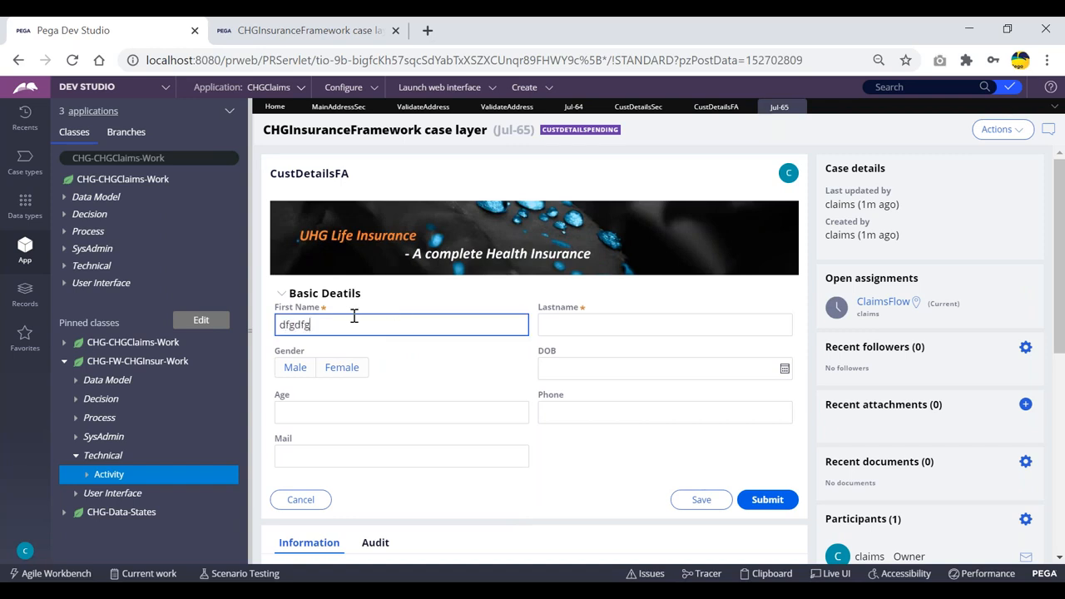
drag(315, 308, 332, 311)
click(616, 323)
text(dfgdfgd)
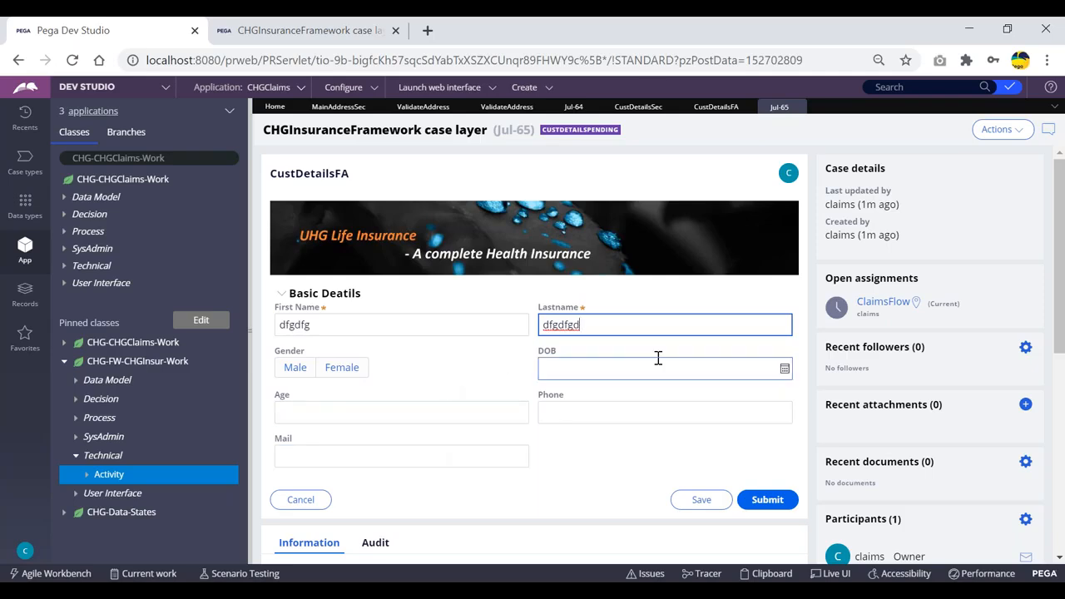
click(765, 500)
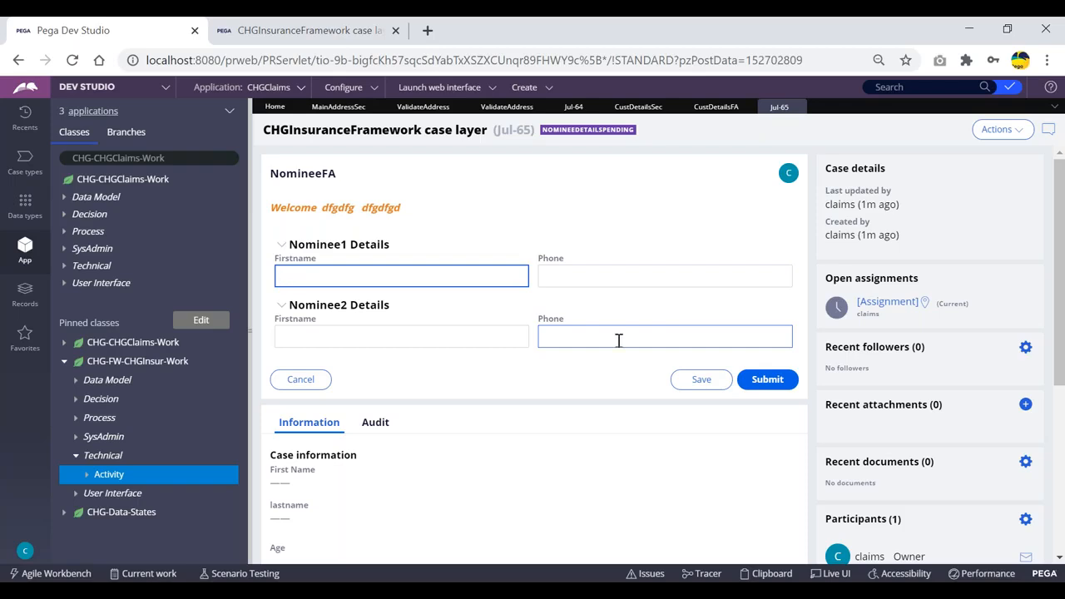
- View the checked-out records, and submit the nominee form and the following forms without entries to reach the address form
click(1009, 91)
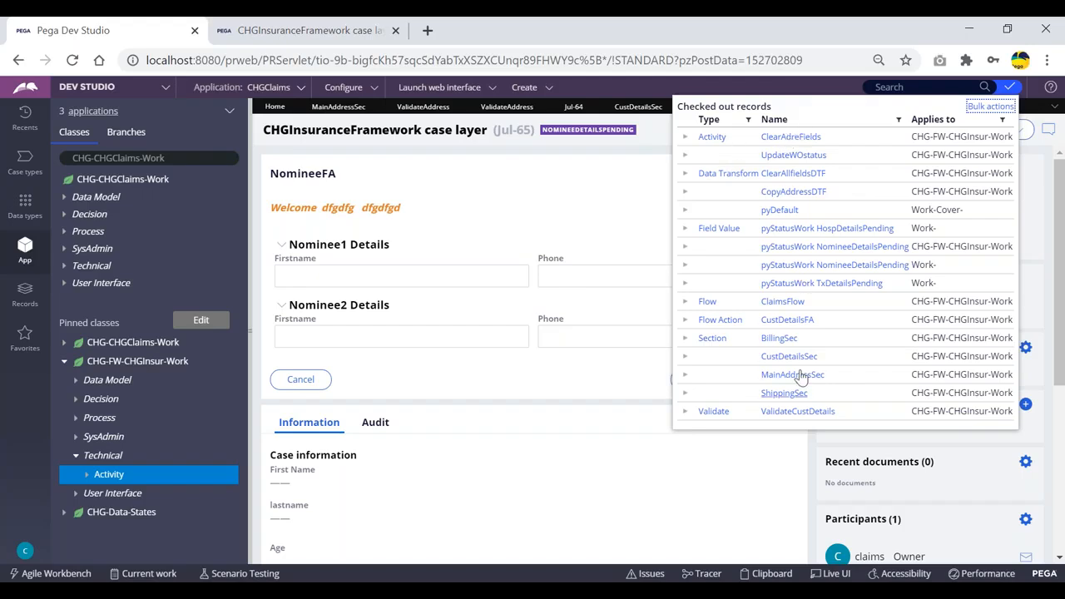
click(655, 136)
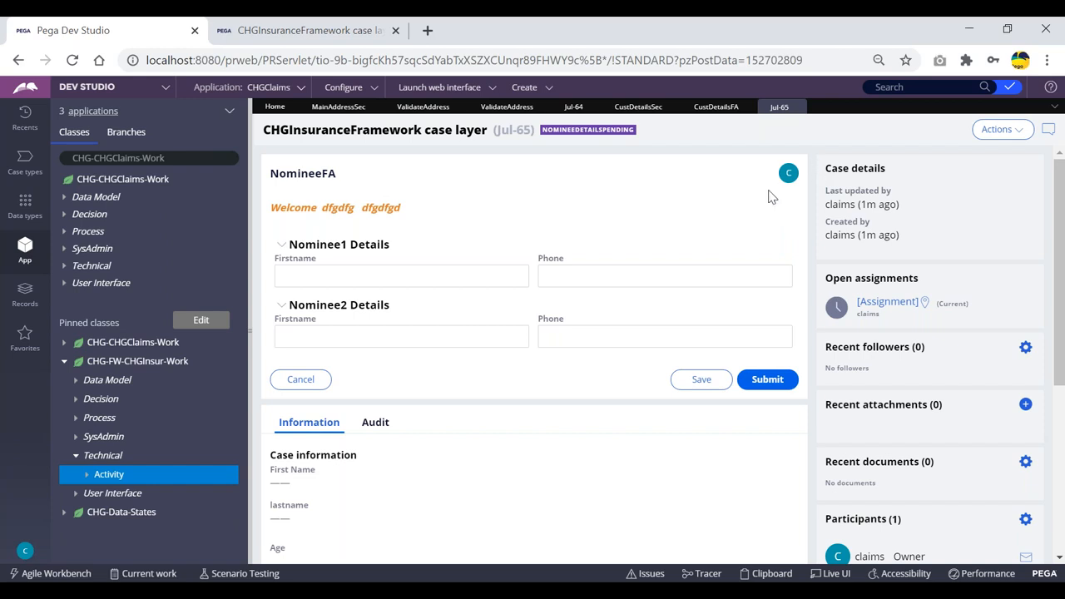
click(767, 380)
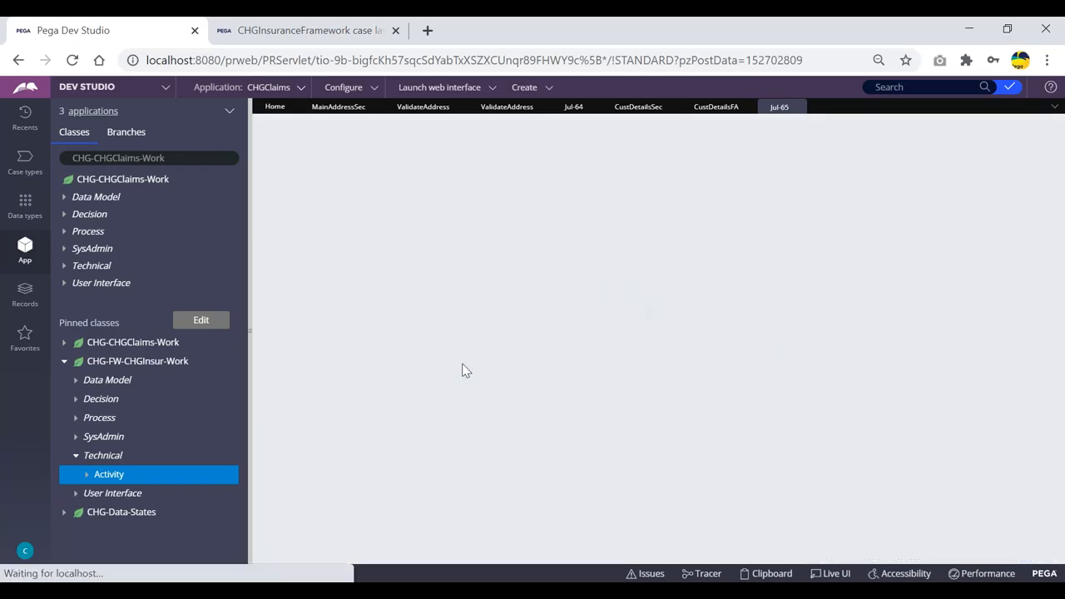
click(771, 336)
click(766, 355)
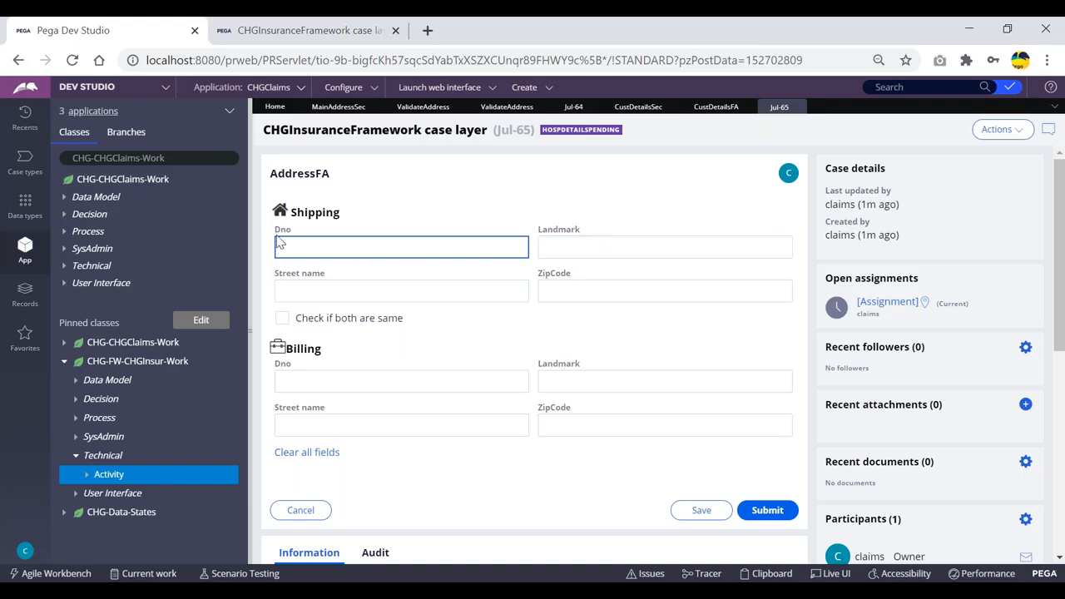
- Fill the shipping address with Dno "sdfghj", Landmark "!@#$%^&", Street name "!@#$%" and ZipCode "dfgh@#$%^", and tick "Check if both are same"
text(sdfghj)
key(Tab)
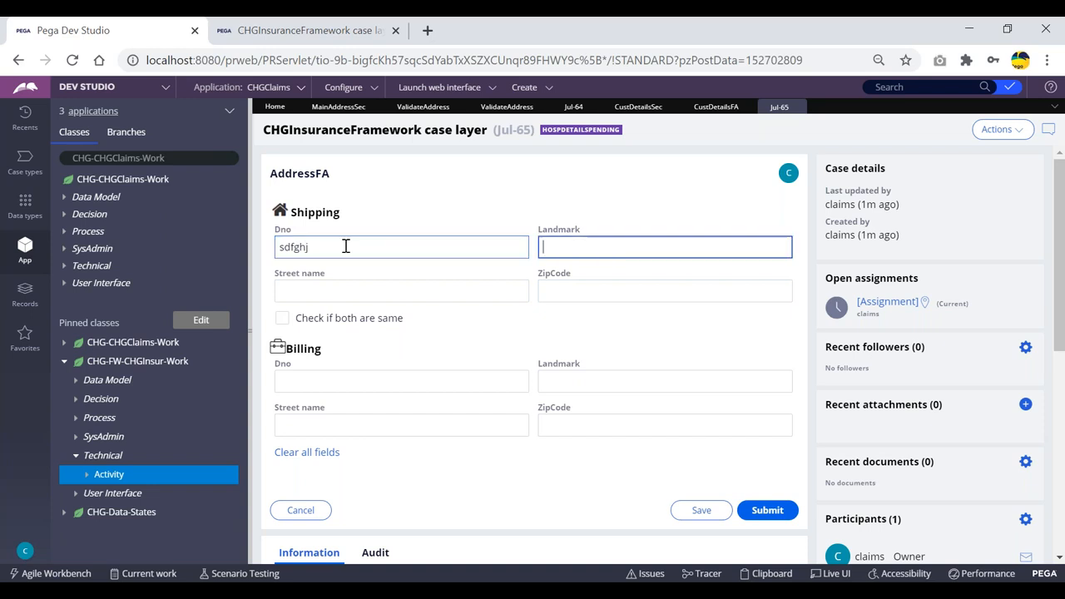
text(!@#$%^&)
click(330, 284)
text(!@#$)
key(Tab)
text(dfgh@#$%^)
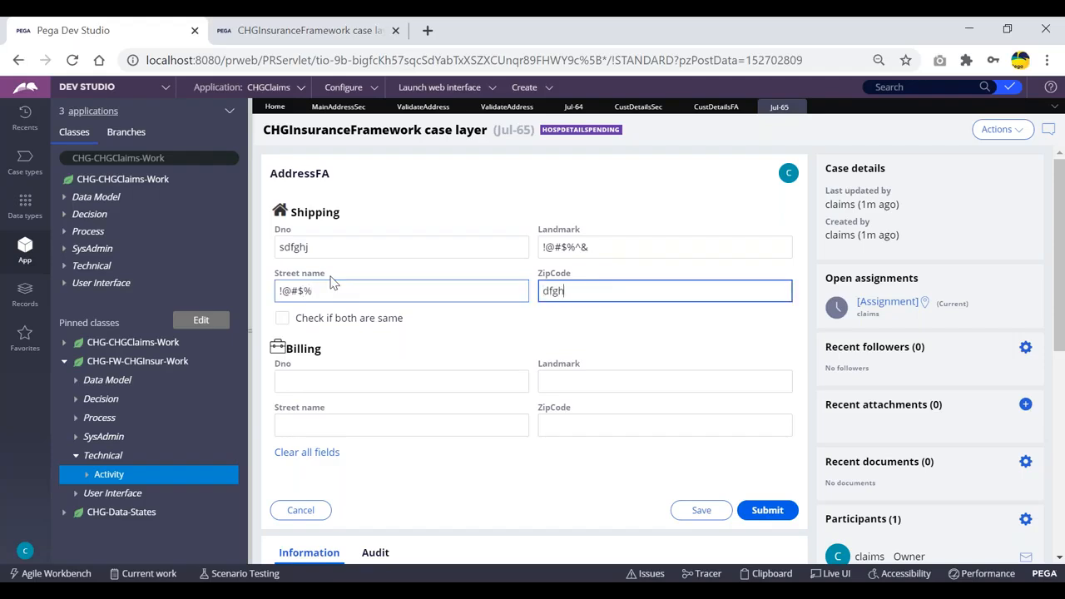
click(283, 320)
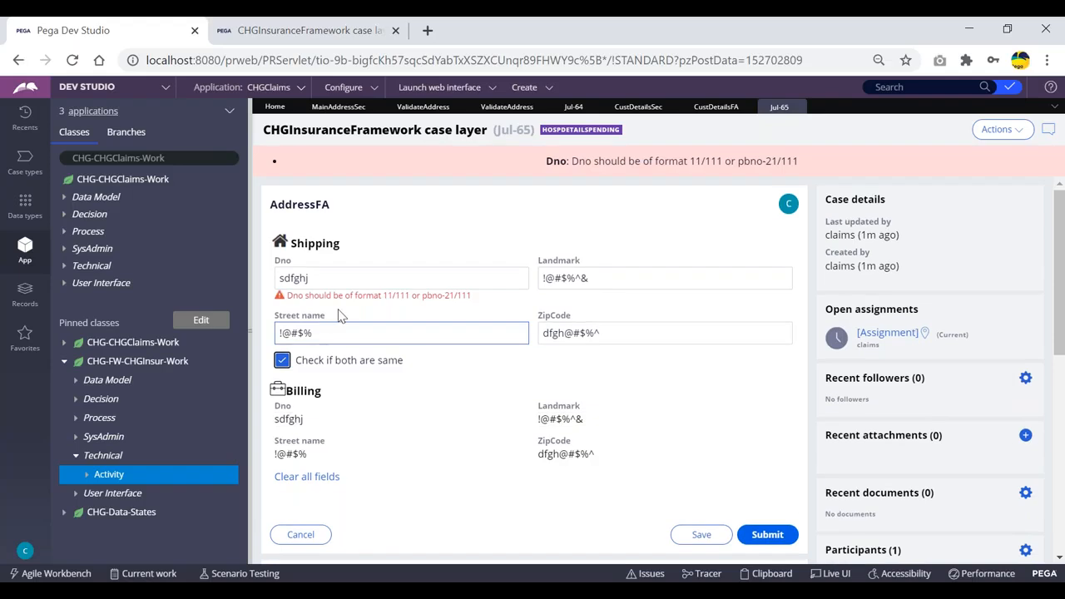
- Examine the Dno validation message and the Landmark, Street name and Dno entries of the shipping address
drag(485, 301, 290, 300)
click(493, 303)
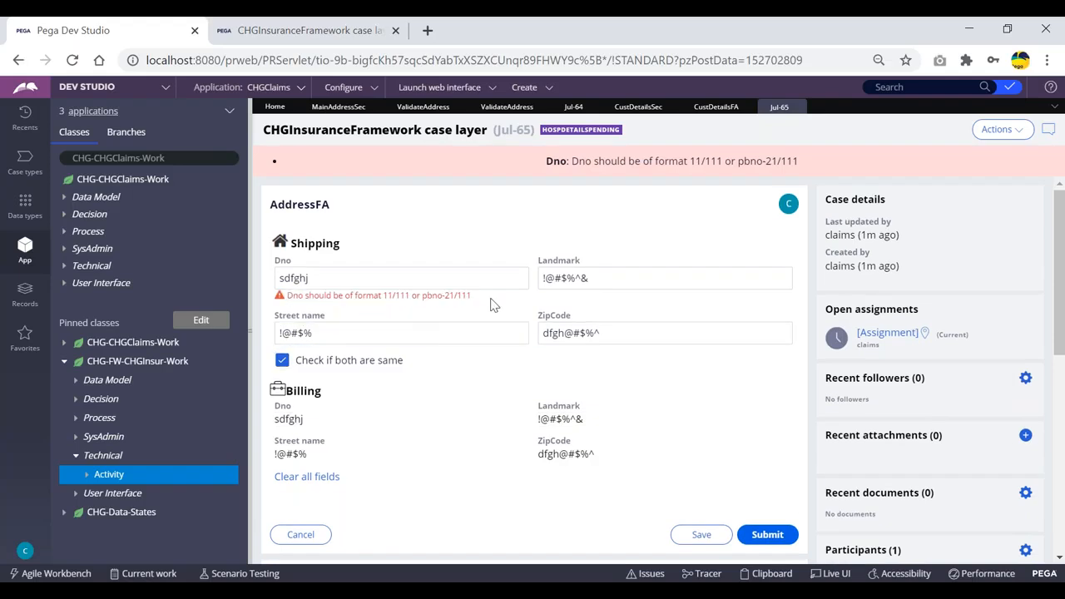
triple_click(604, 277)
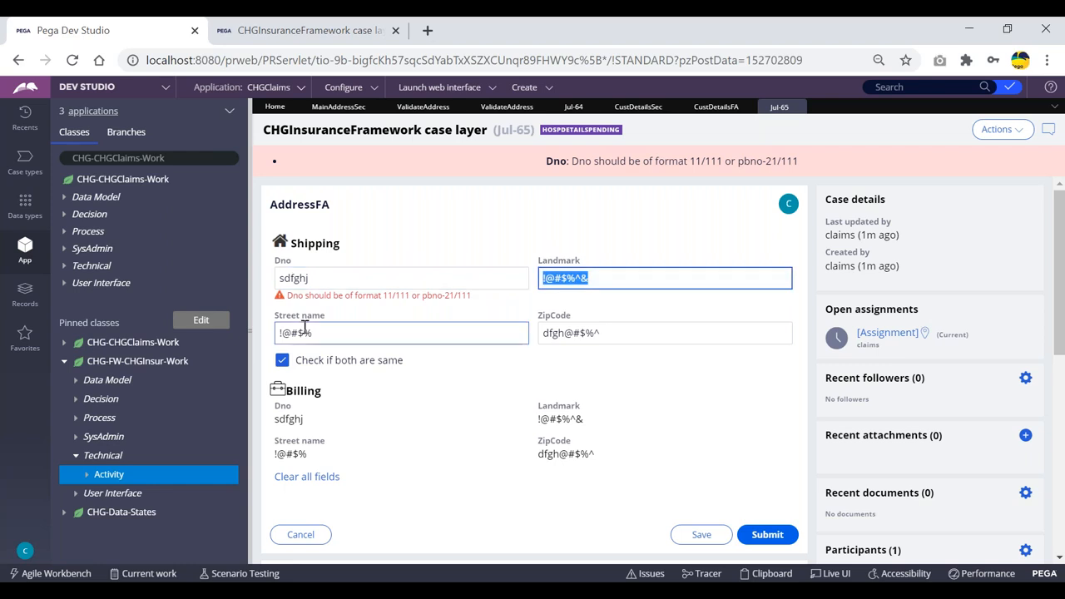
triple_click(325, 330)
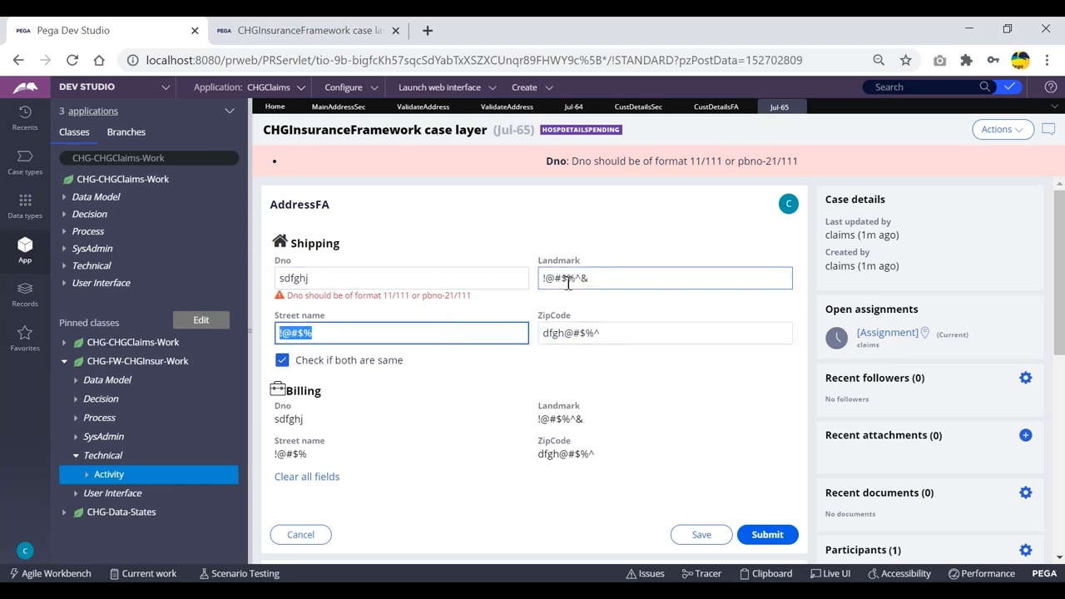
click(402, 332)
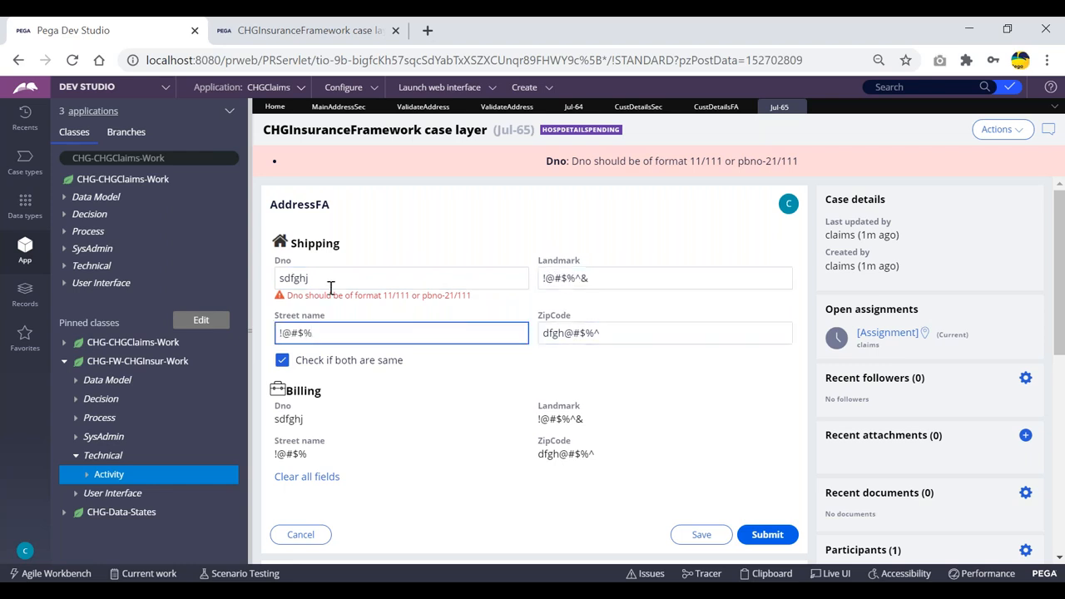
triple_click(323, 278)
click(373, 281)
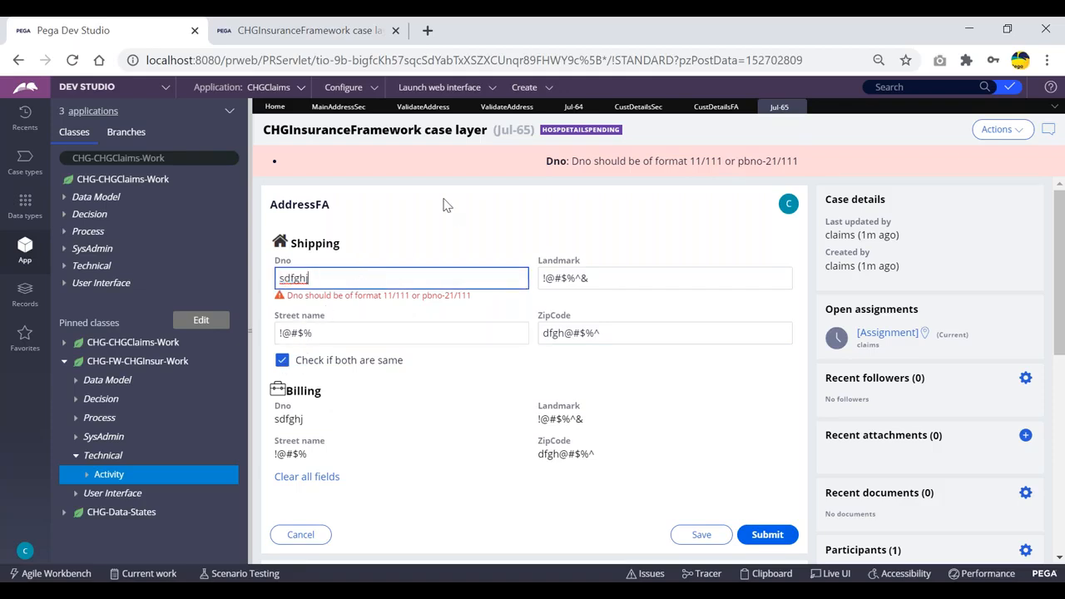
- Review the ValidateAddress activity step and compare the validate rule's Dno and Landmark conditions with the case's Dno entry
click(708, 108)
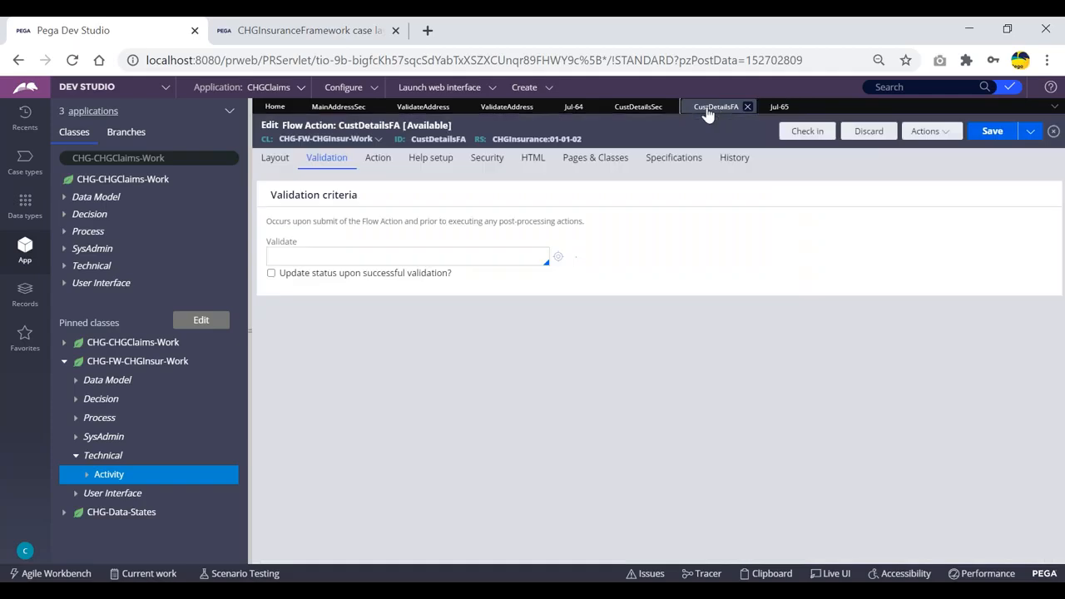
click(639, 108)
click(501, 109)
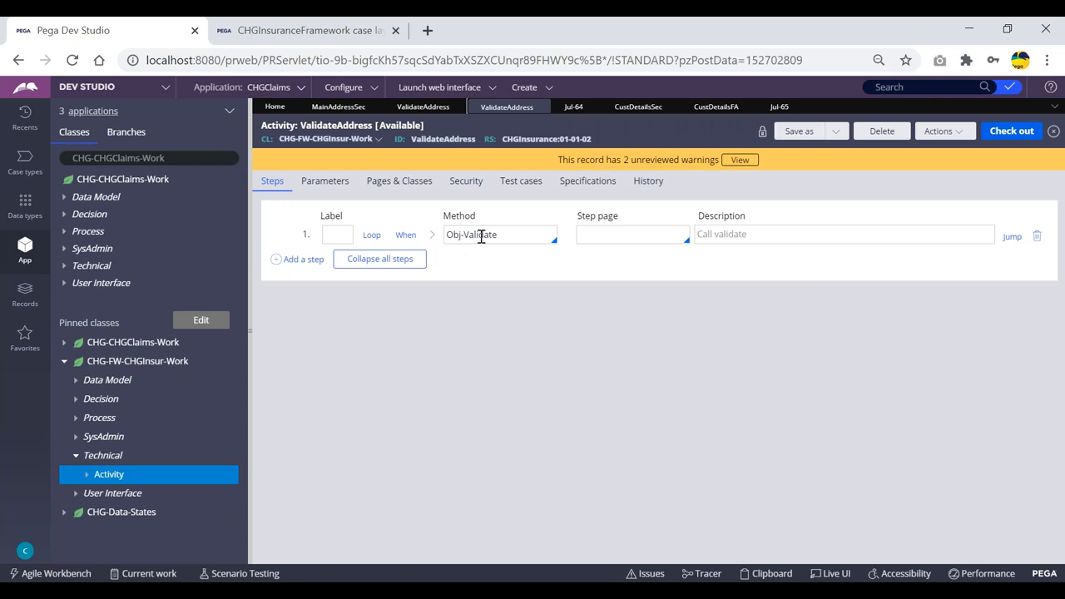
click(429, 109)
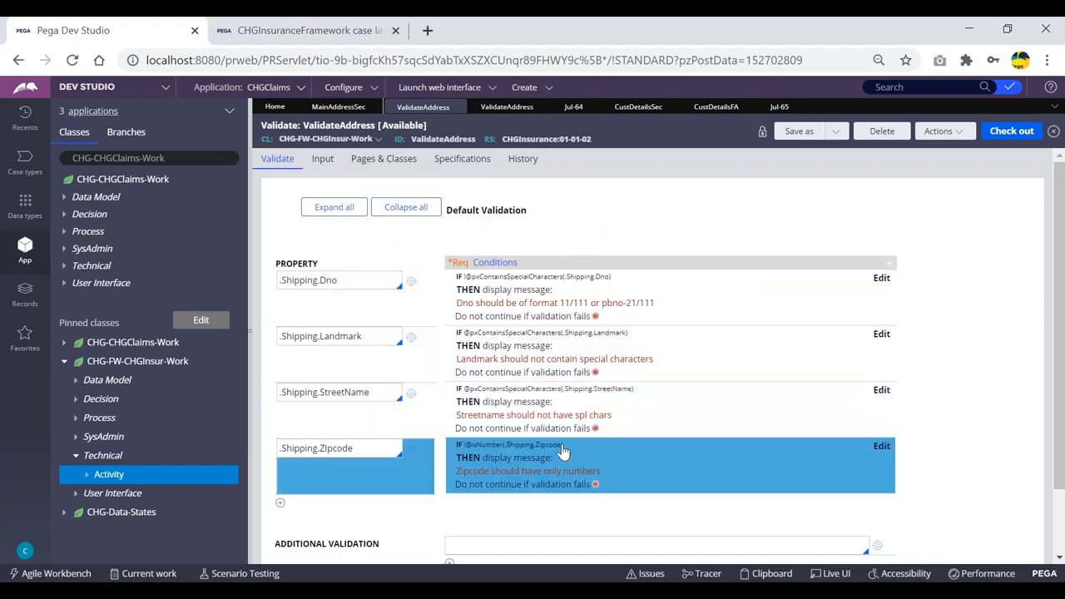
click(341, 282)
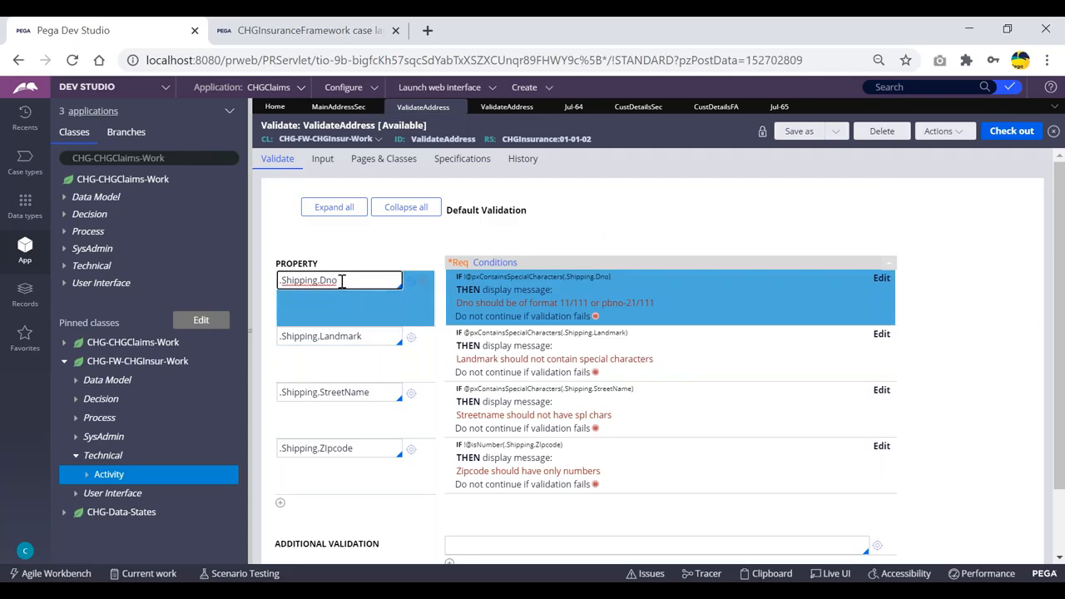
click(778, 107)
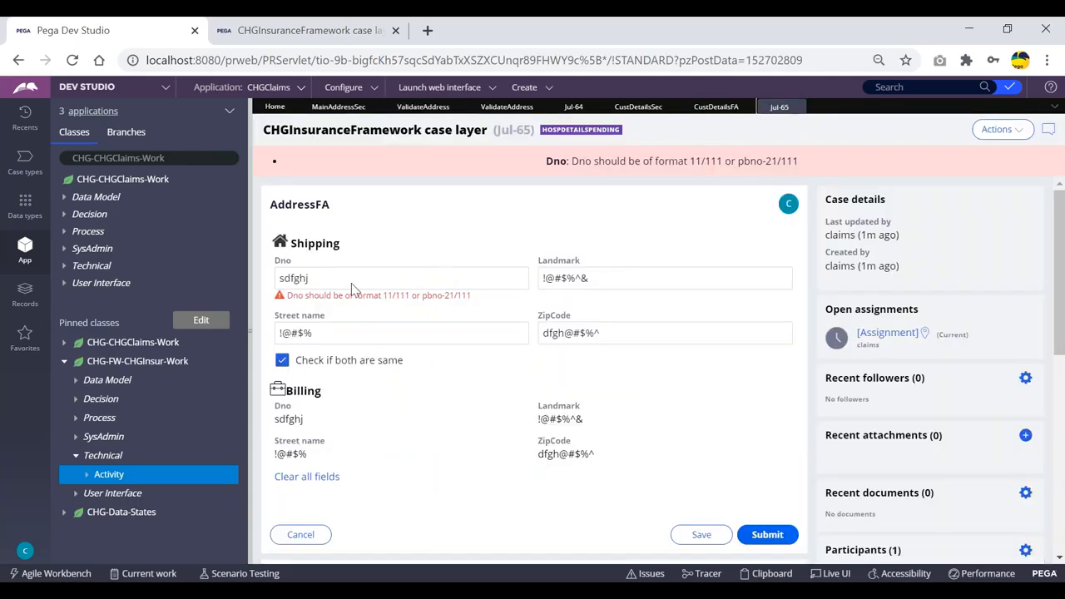
click(330, 279)
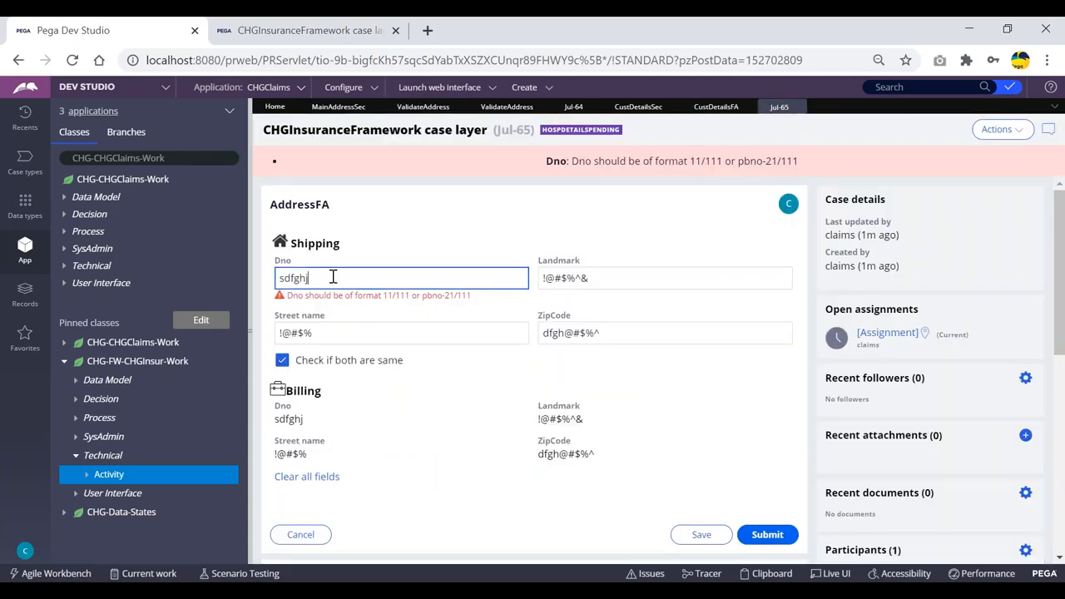
click(423, 107)
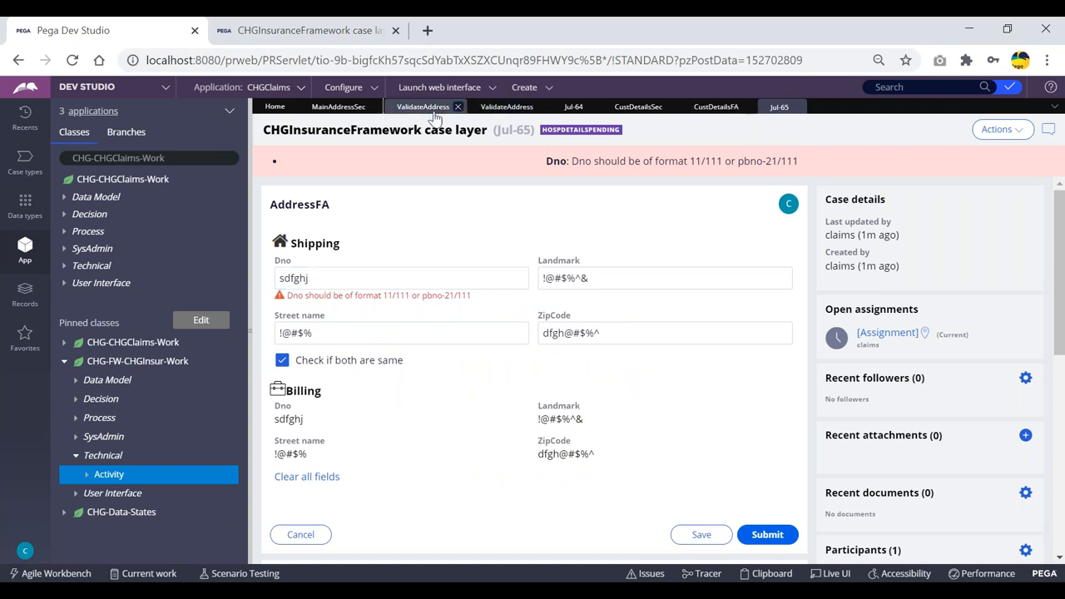
click(372, 333)
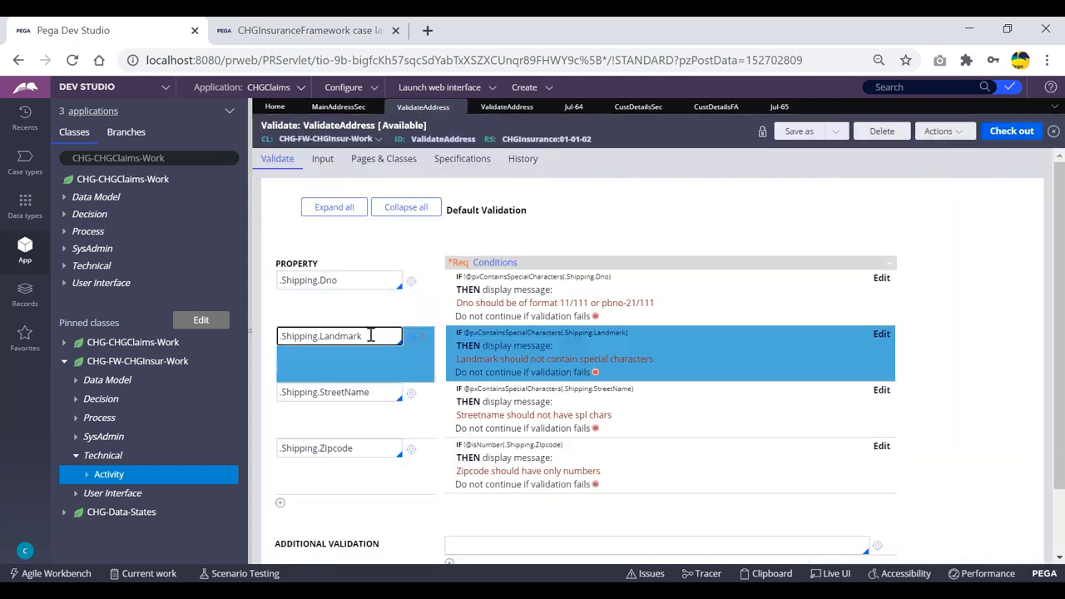
click(349, 280)
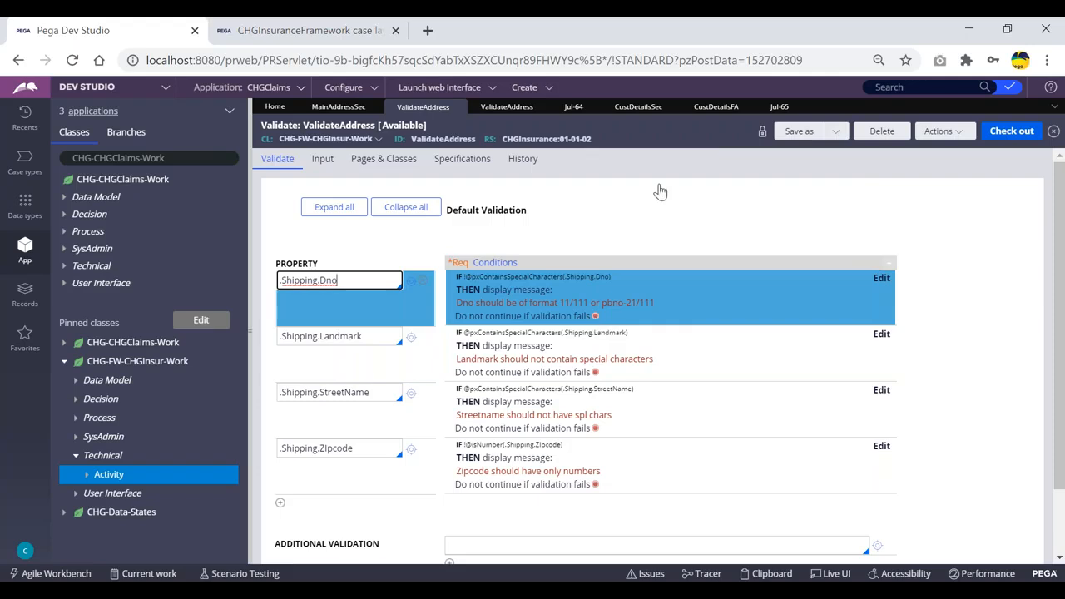
- Set the shipping Dno in case Jul-65 to "11-21" and untick "Check if both are same" to rerun the address validation
click(776, 106)
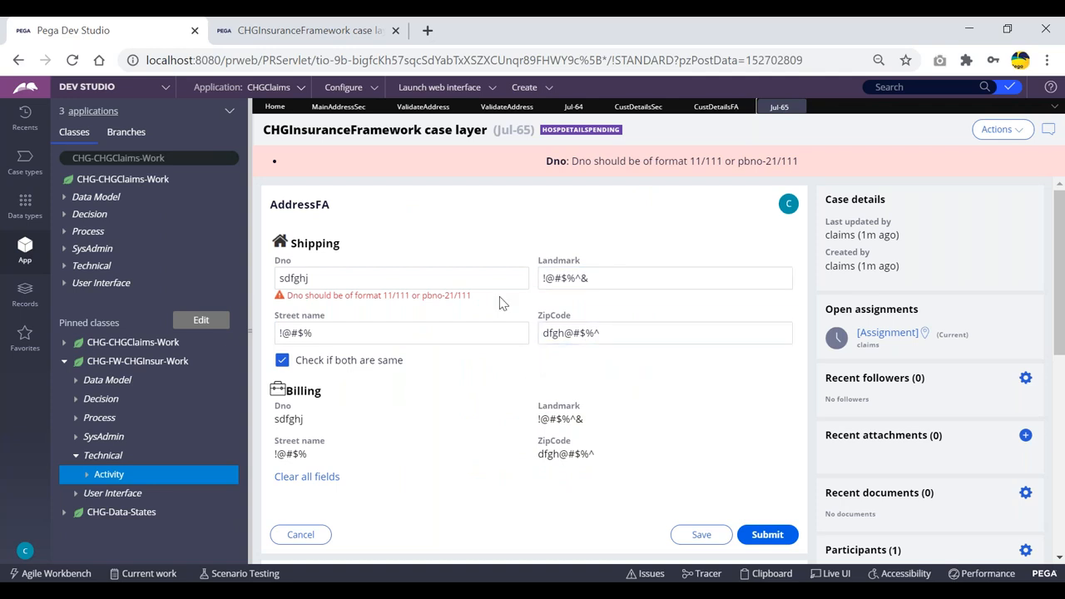
double_click(328, 279)
click(321, 278)
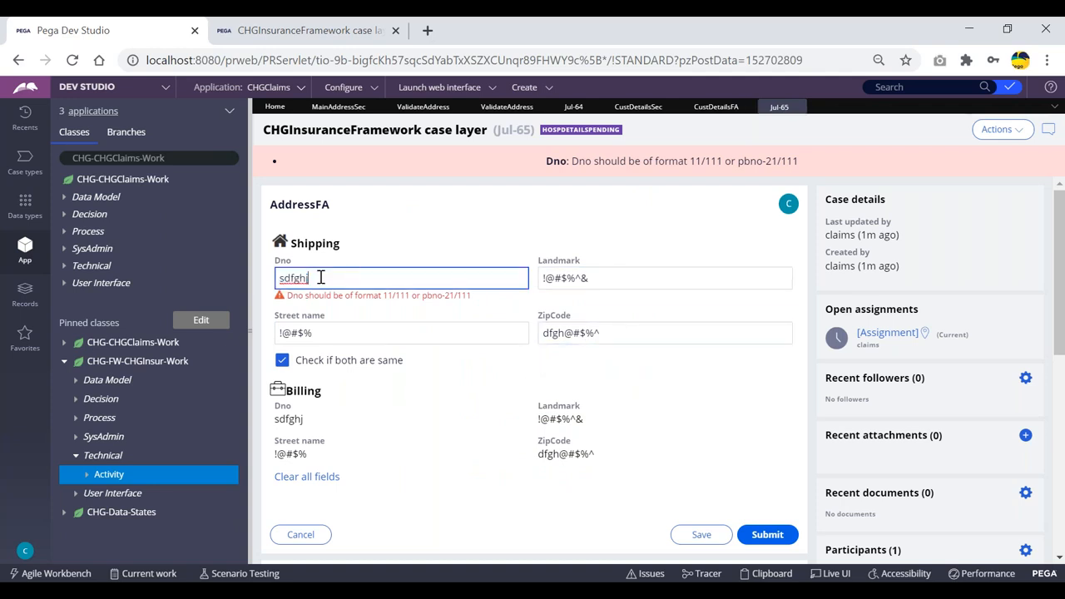
double_click(320, 279)
click(317, 278)
double_click(317, 278)
text(123$)
click(283, 363)
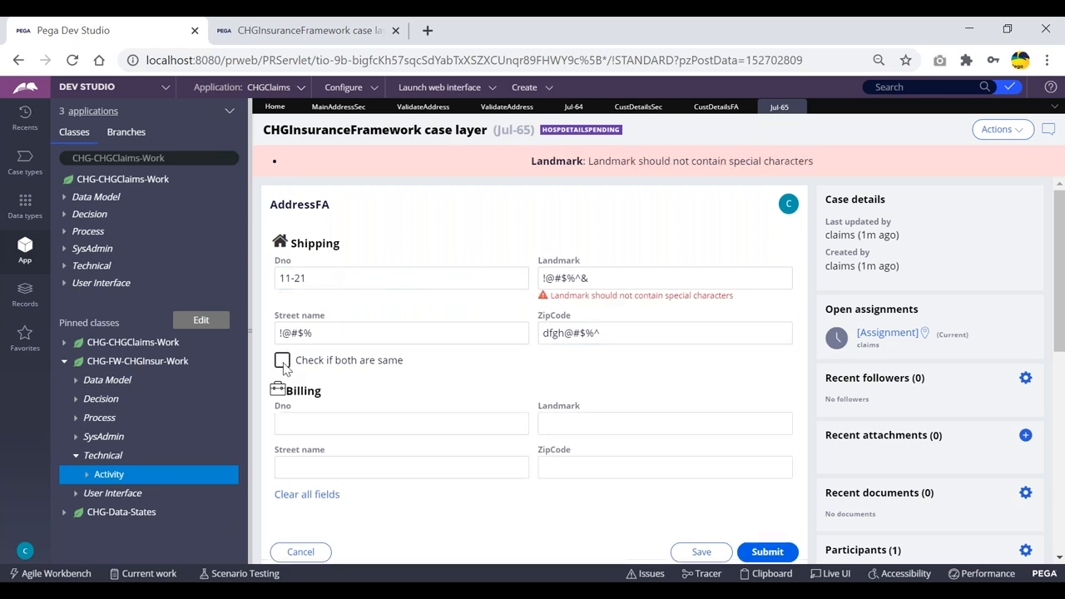
- Review the shipping Dno entry and compare it with the Dno and Landmark conditions of the ValidateAddress validate rule
click(377, 271)
drag(311, 277, 280, 278)
click(313, 277)
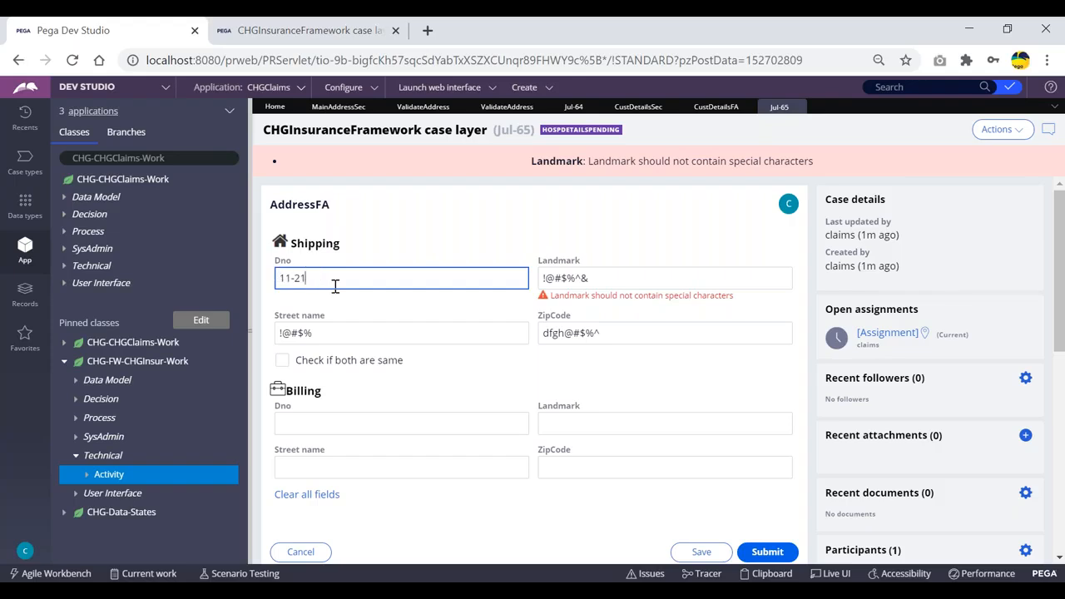
click(426, 108)
click(374, 338)
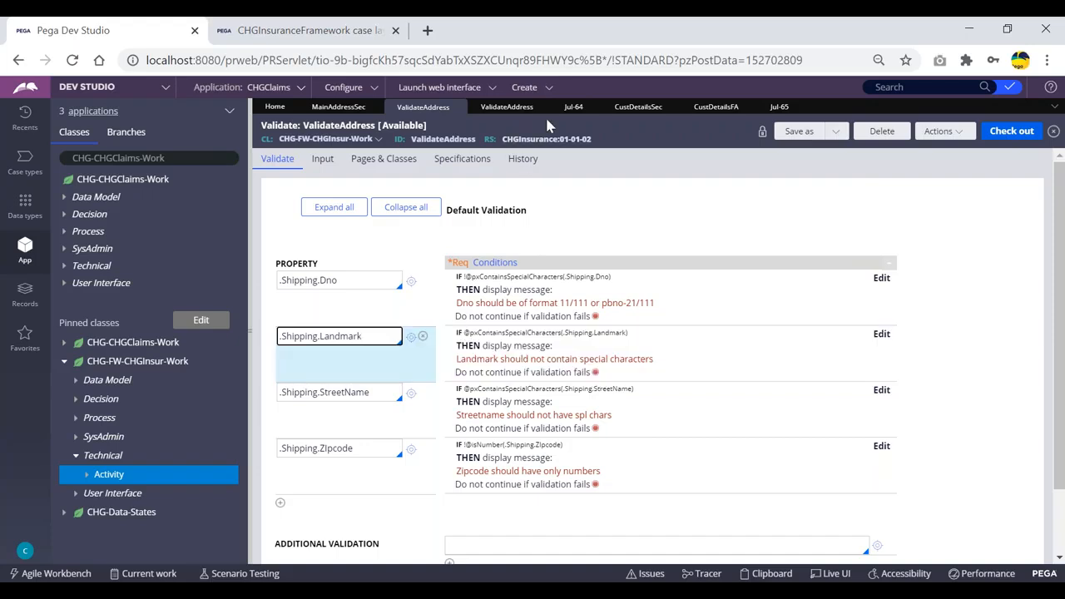
- Examine the Landmark, Street name and ZipCode entries of case Jul-65's shipping address alongside the Landmark validation message
click(777, 106)
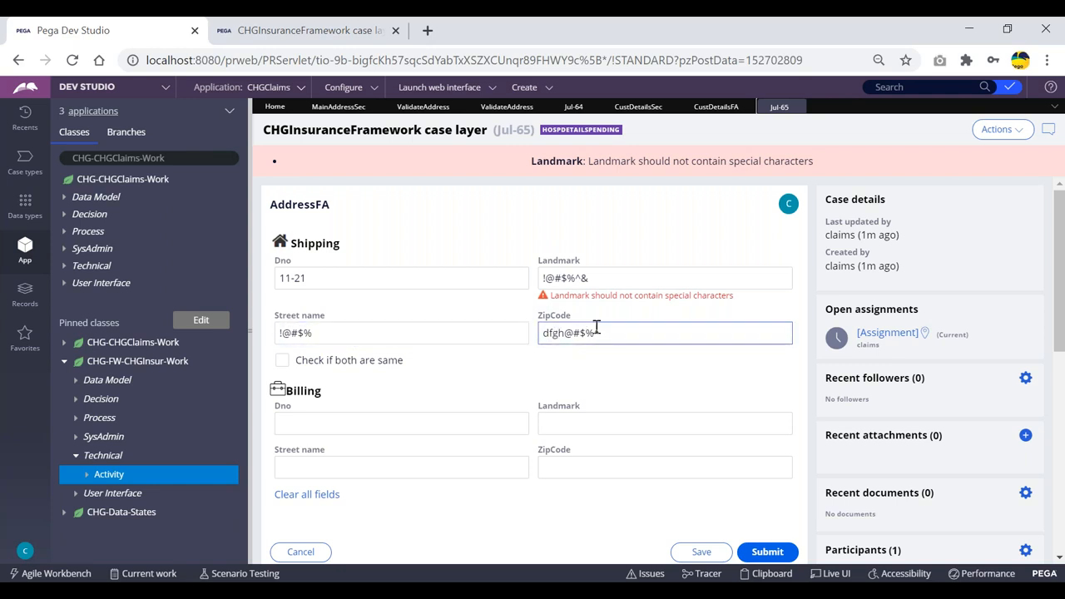
drag(591, 278, 541, 279)
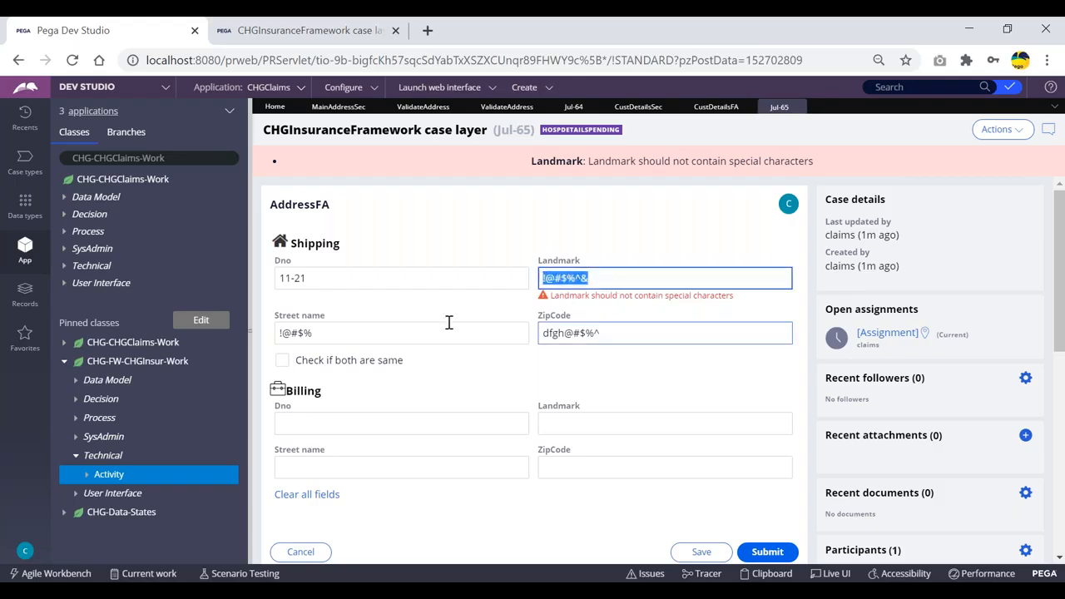
drag(320, 333, 278, 333)
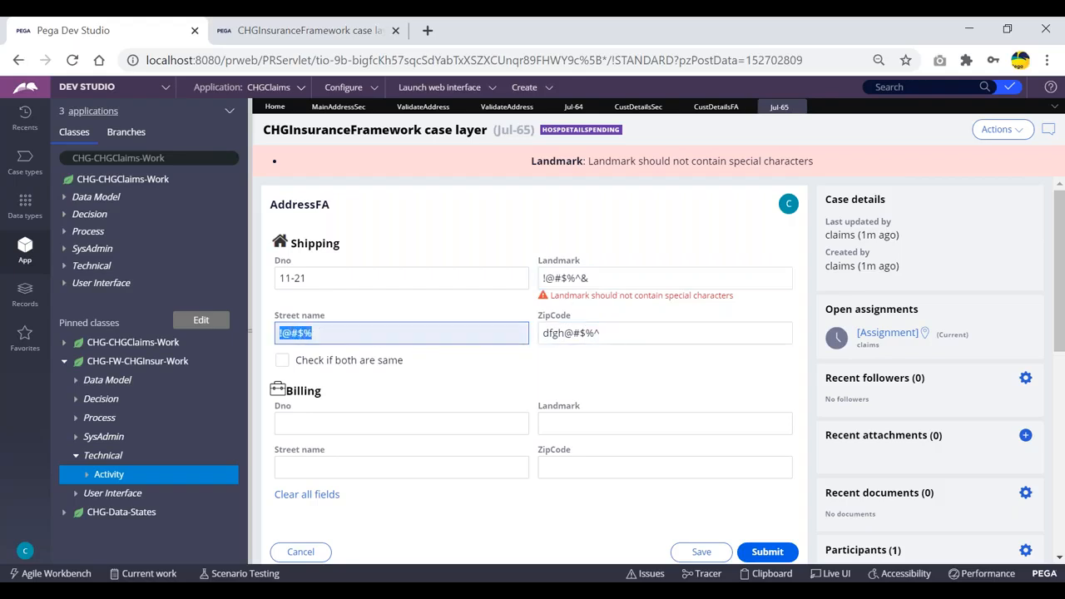
click(317, 334)
drag(620, 331, 545, 333)
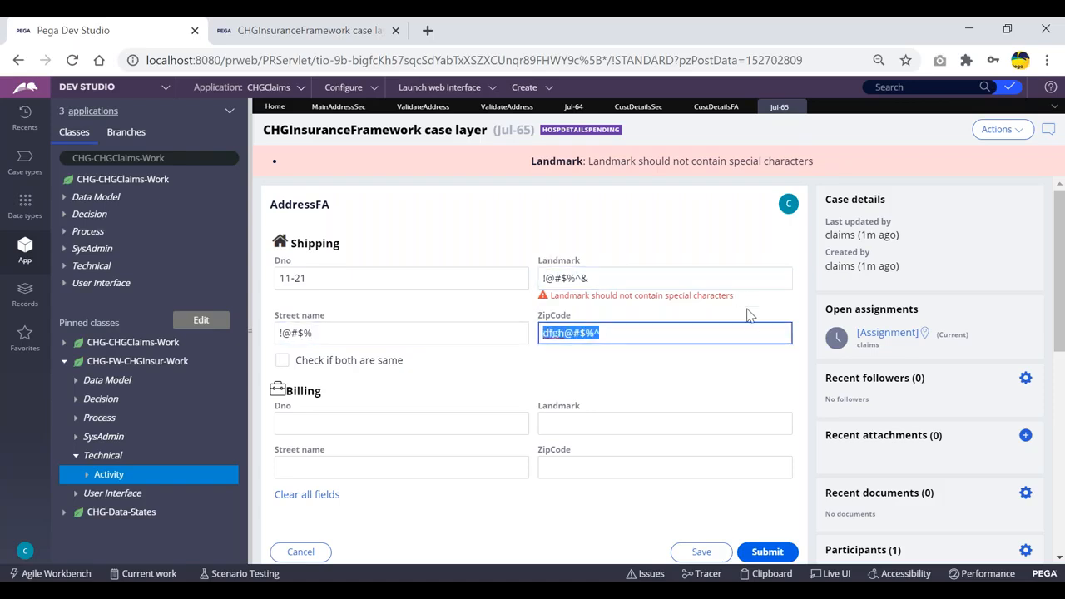
click(600, 277)
drag(600, 278, 540, 278)
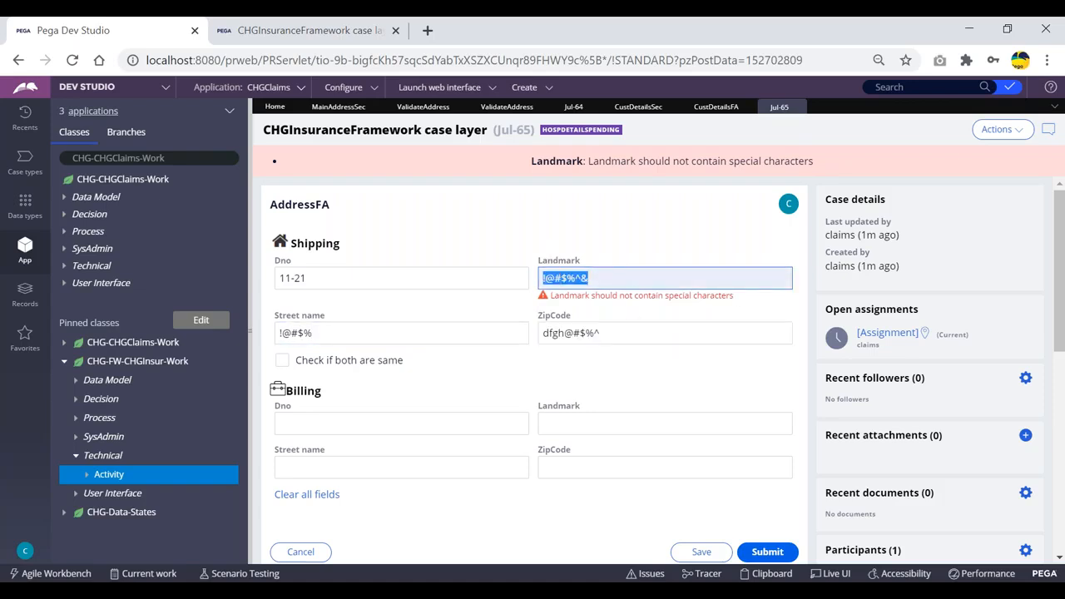
- Replace the shipping Landmark with asgdshdfgha and select "Check if both are same" to run the address validation
click(600, 278)
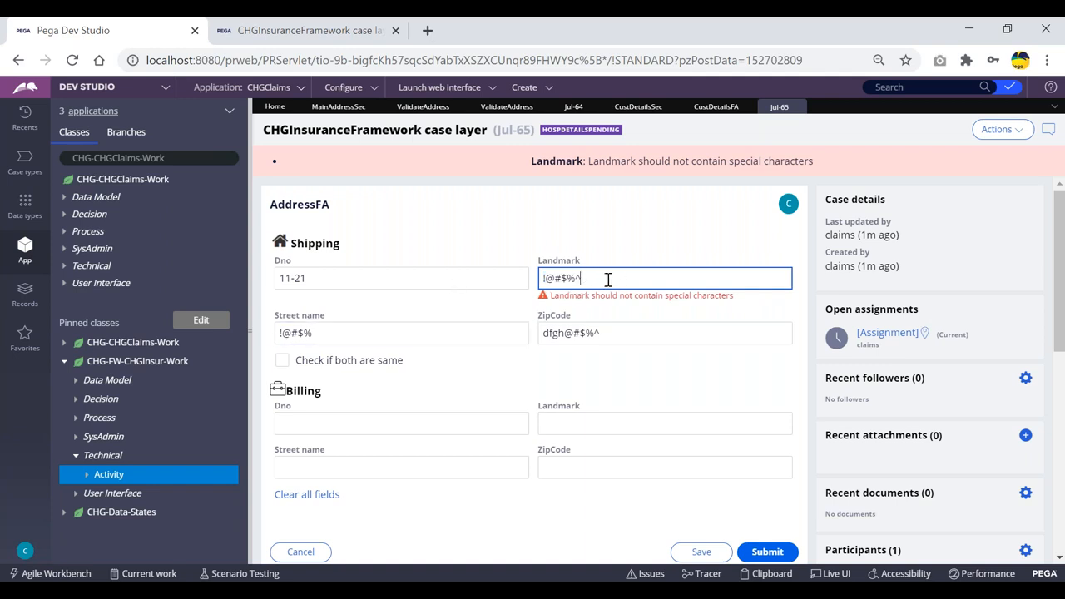
text(asgdshdfgha)
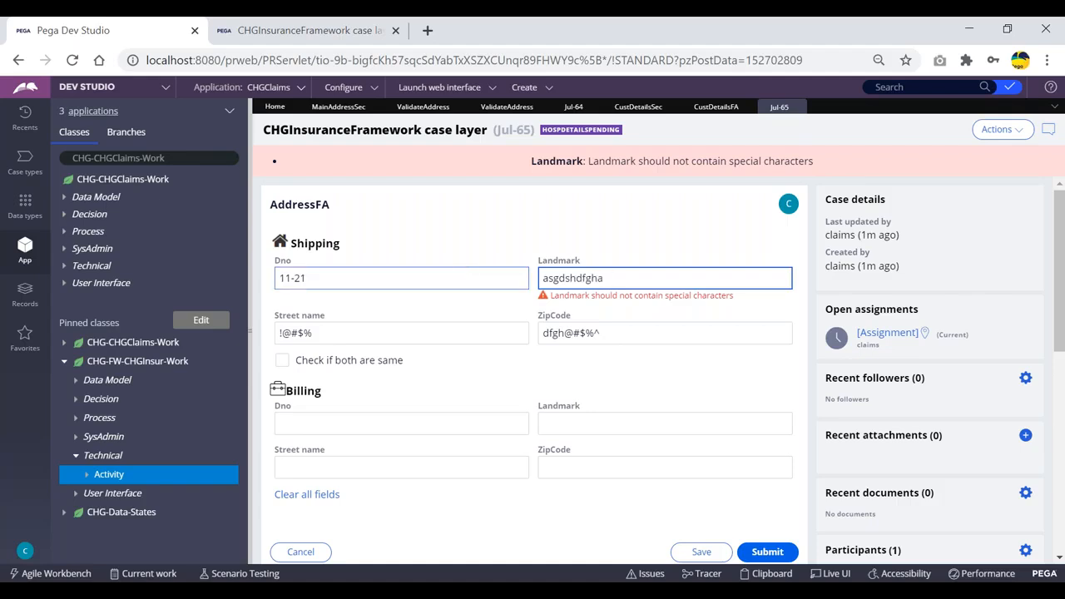
click(283, 361)
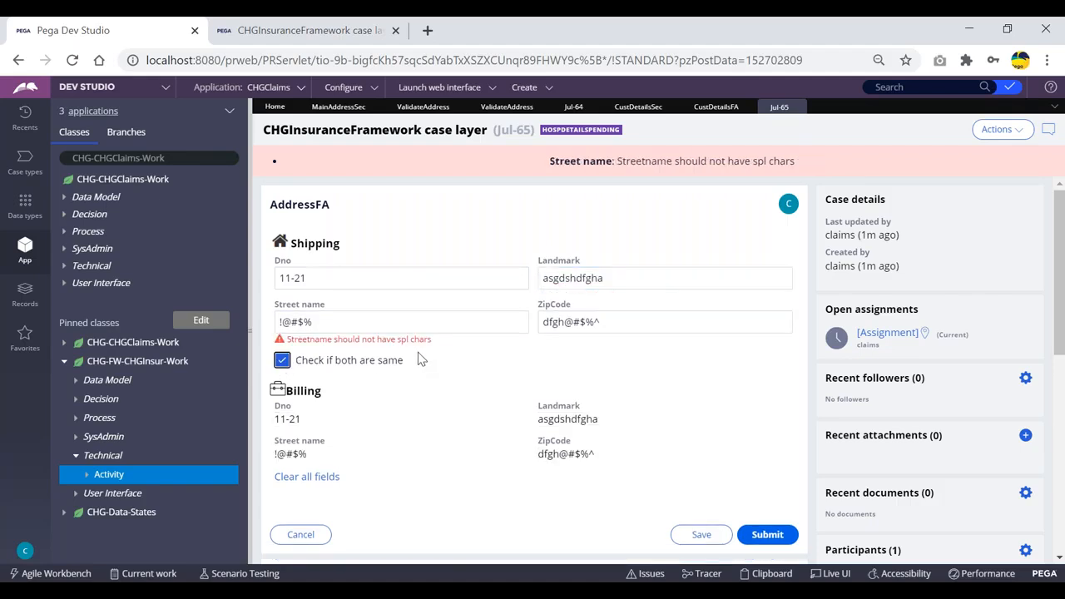
- Set the shipping Street name to dsss and Dno to 11, and clear "Check if both are same"
triple_click(347, 323)
text(dsss)
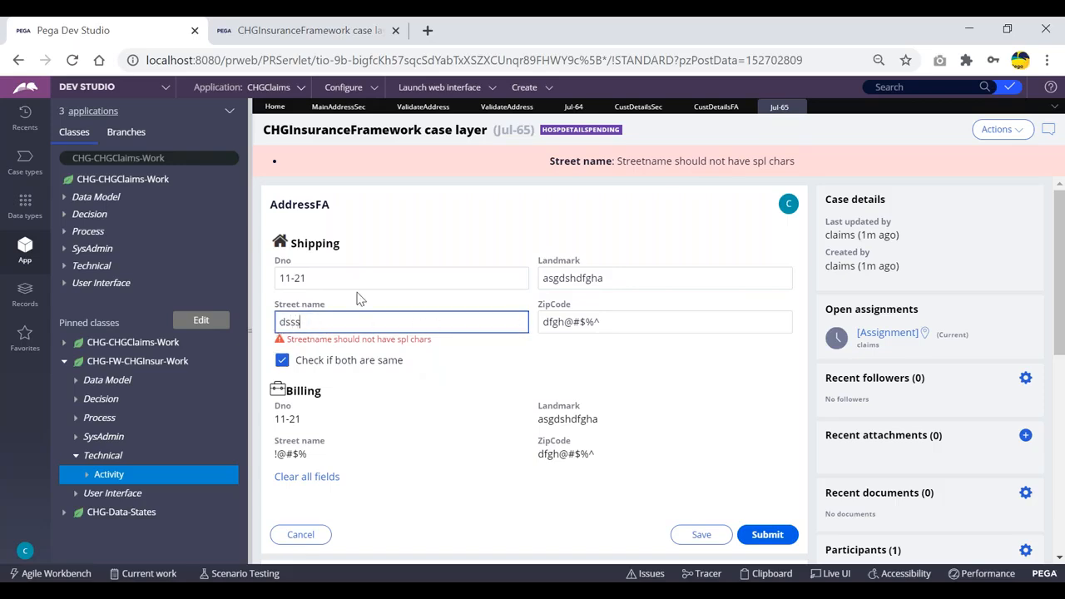
click(336, 278)
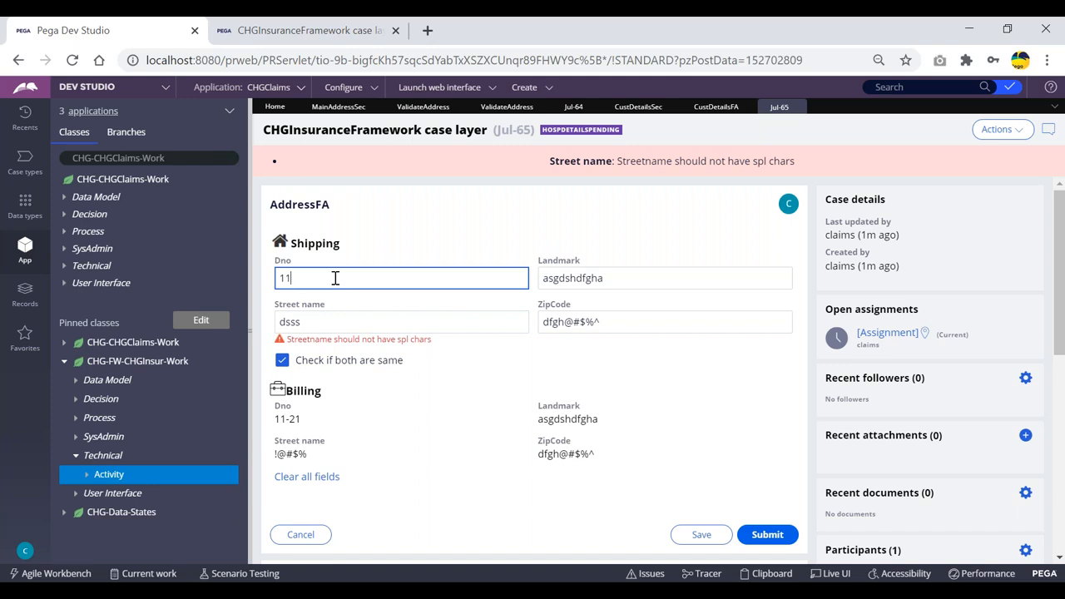
click(282, 363)
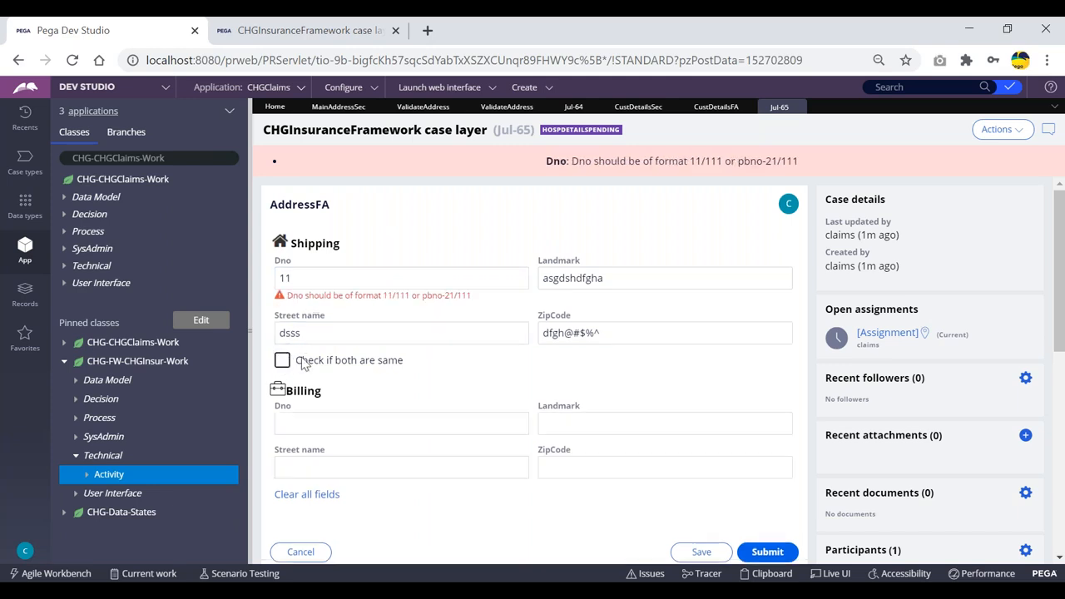
click(313, 272)
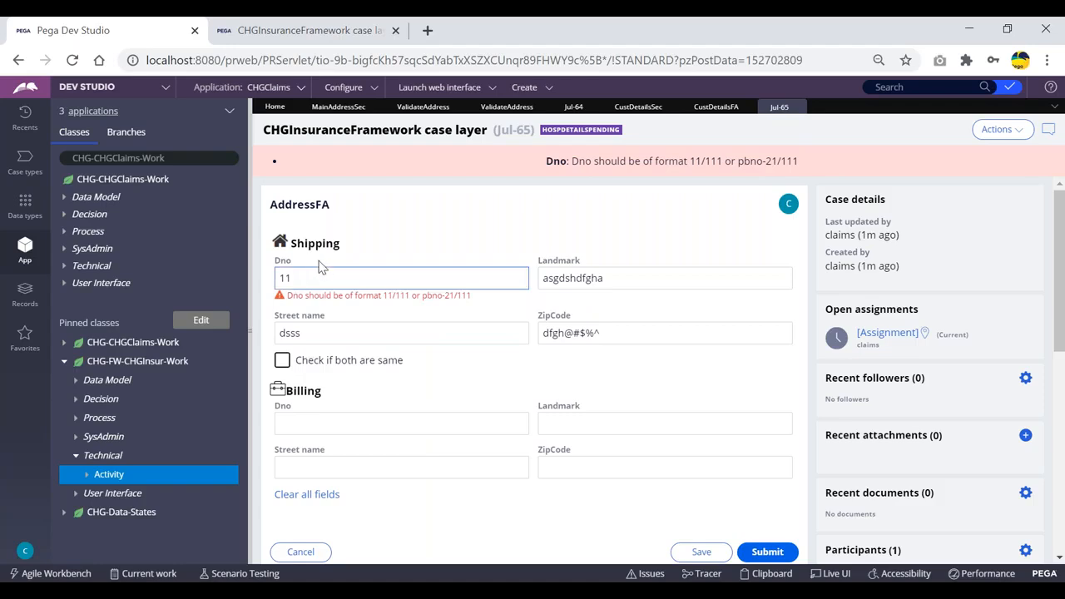
click(392, 334)
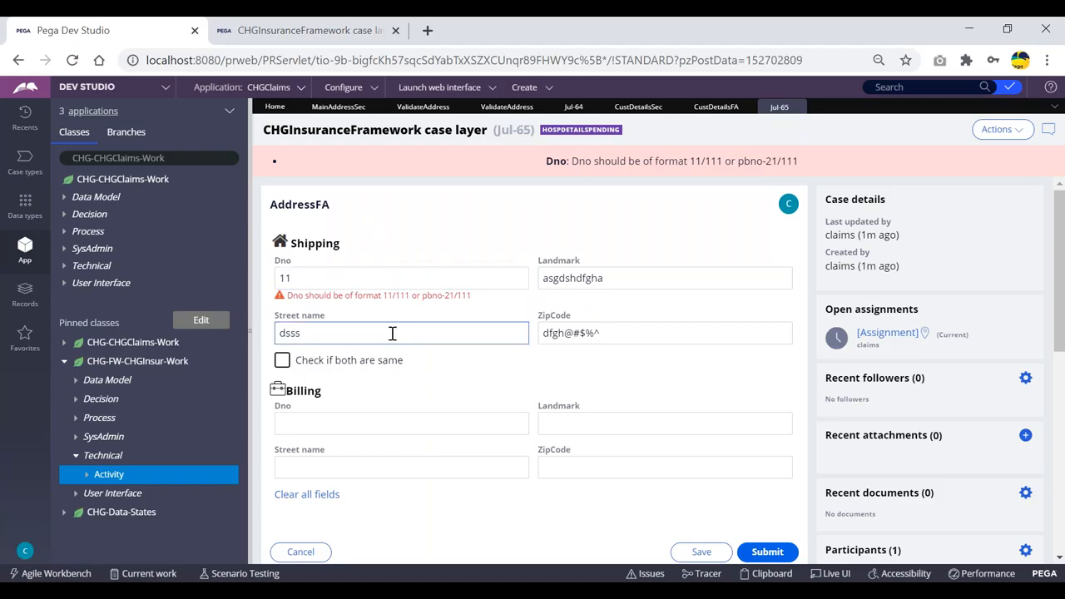
click(308, 277)
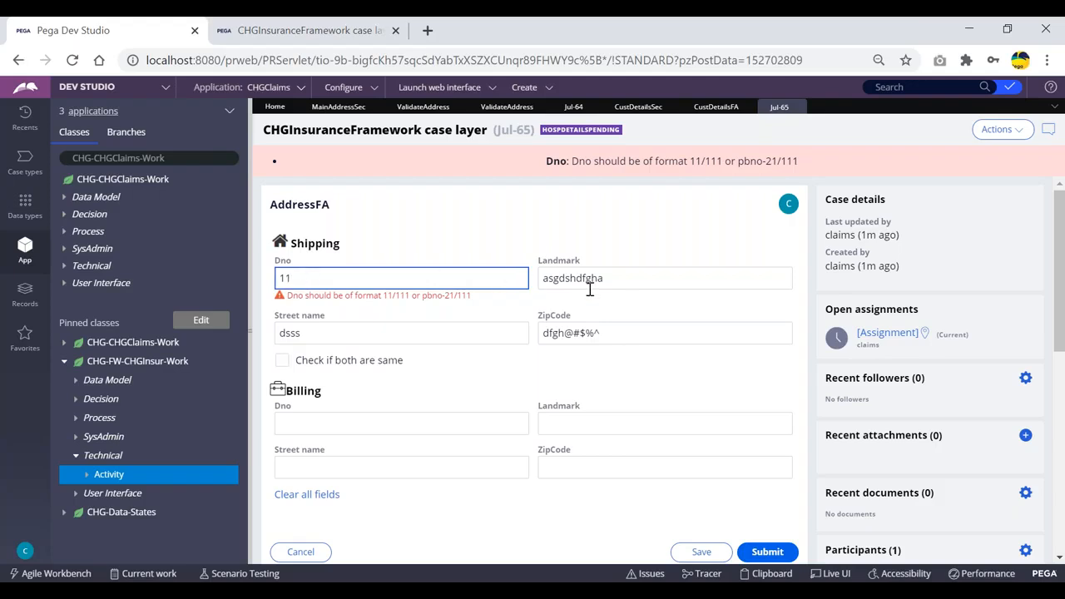
click(619, 280)
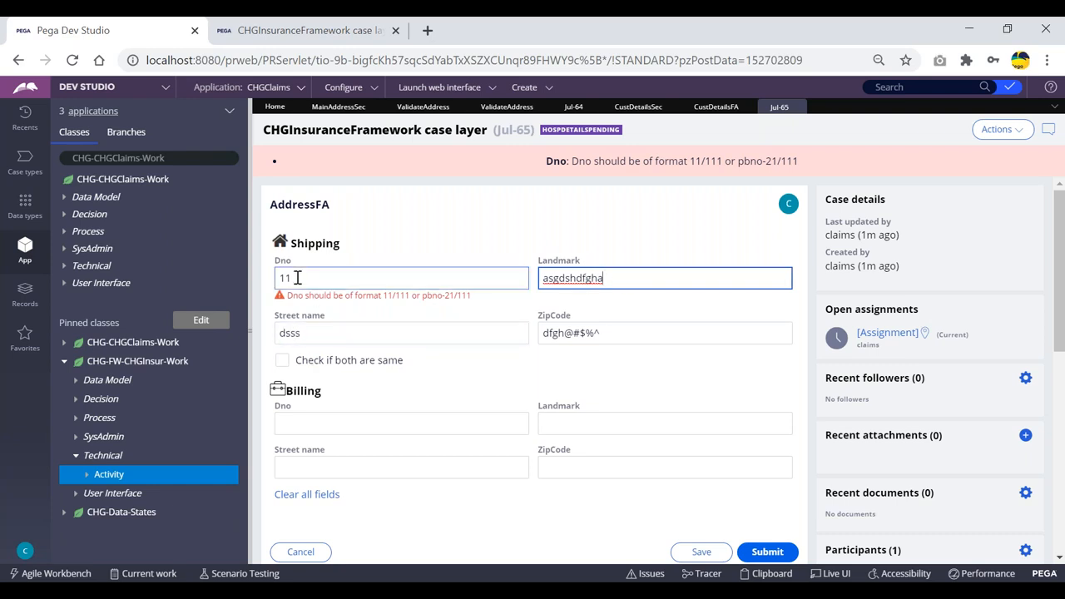
- Review the .Shipping.Dno condition in the ValidateAddress validate rule, leaving its settings as they are
click(429, 110)
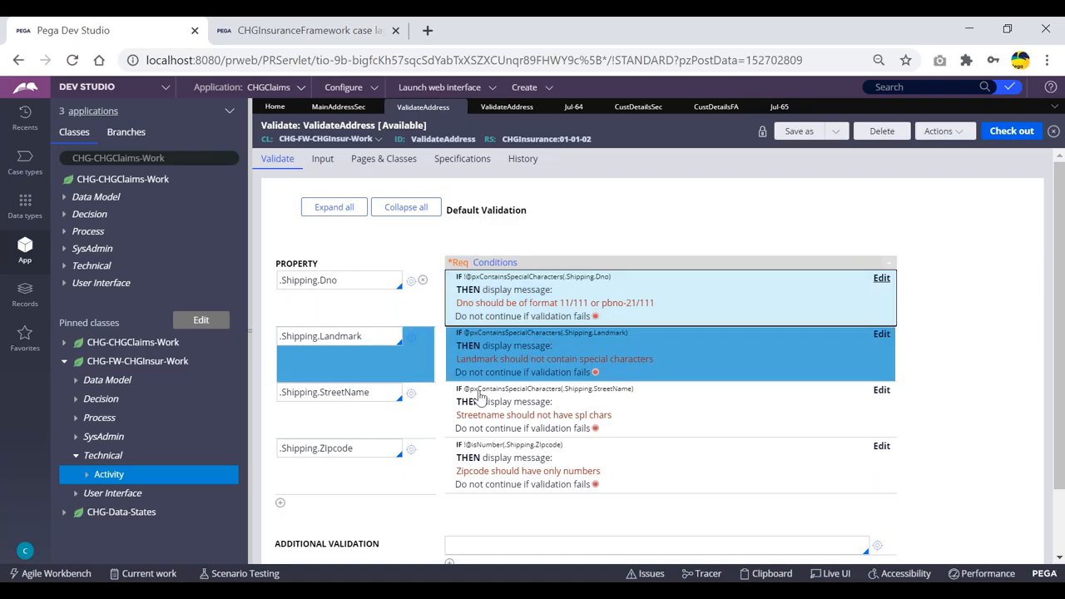
click(881, 278)
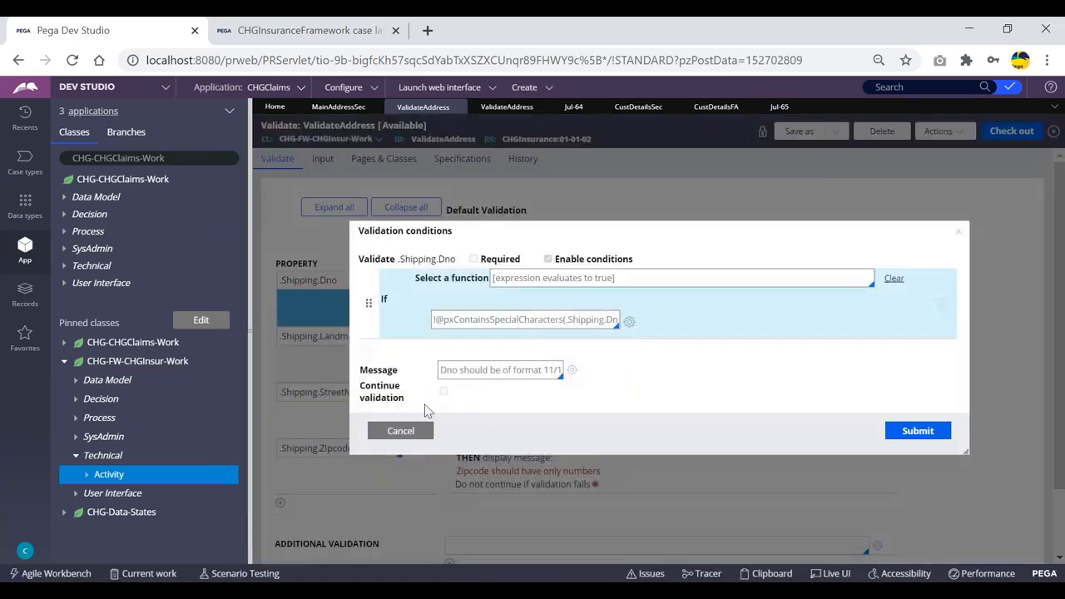
click(403, 432)
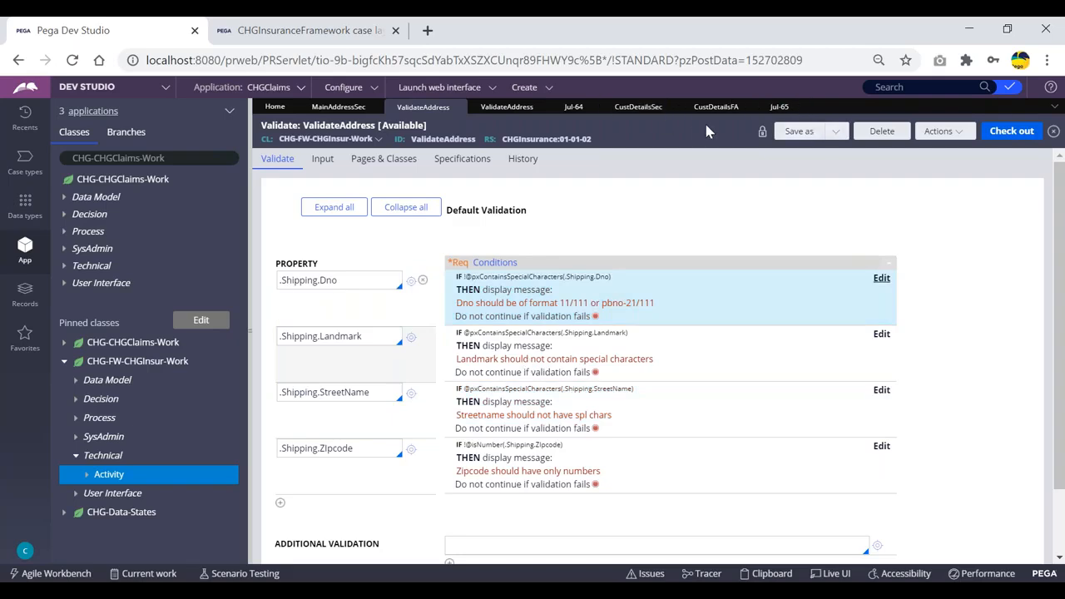
click(582, 319)
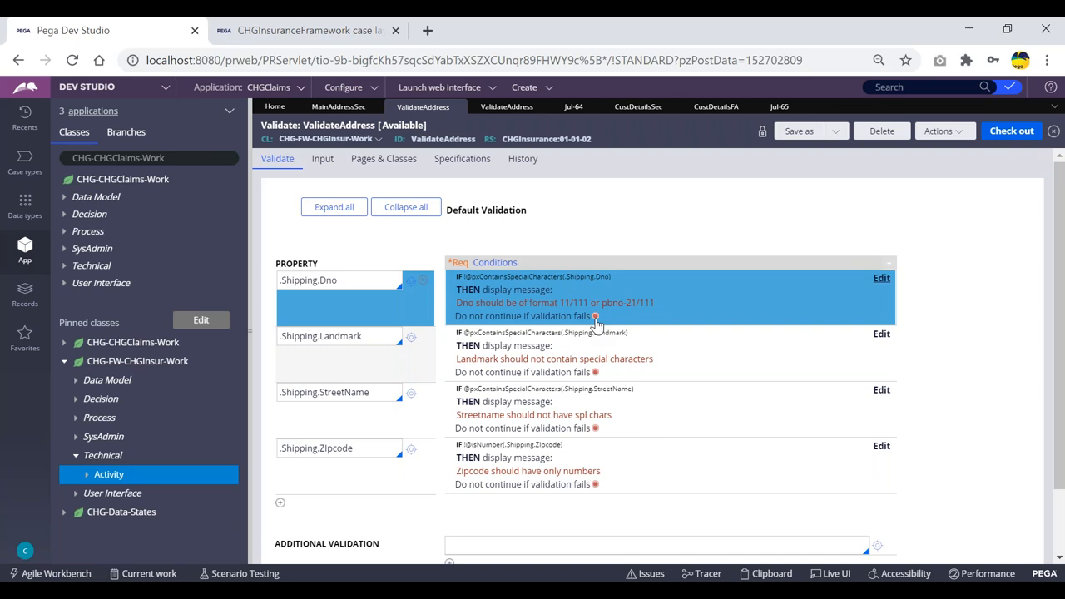
- Inspect the Obj-Validate step's method parameters in the ValidateAddress activity and compare them with the validate rule
click(712, 112)
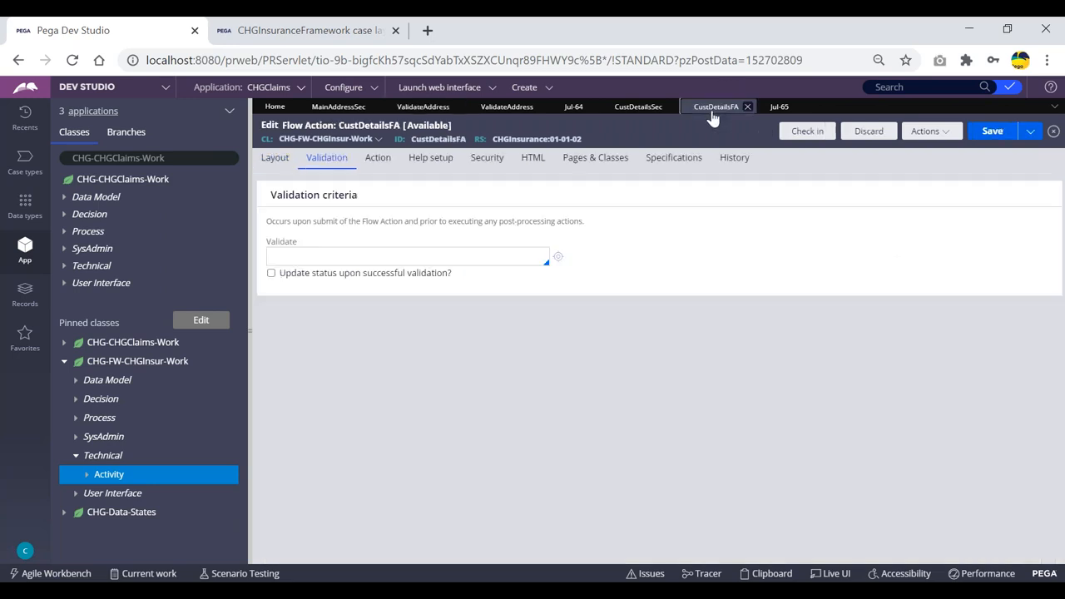
click(509, 108)
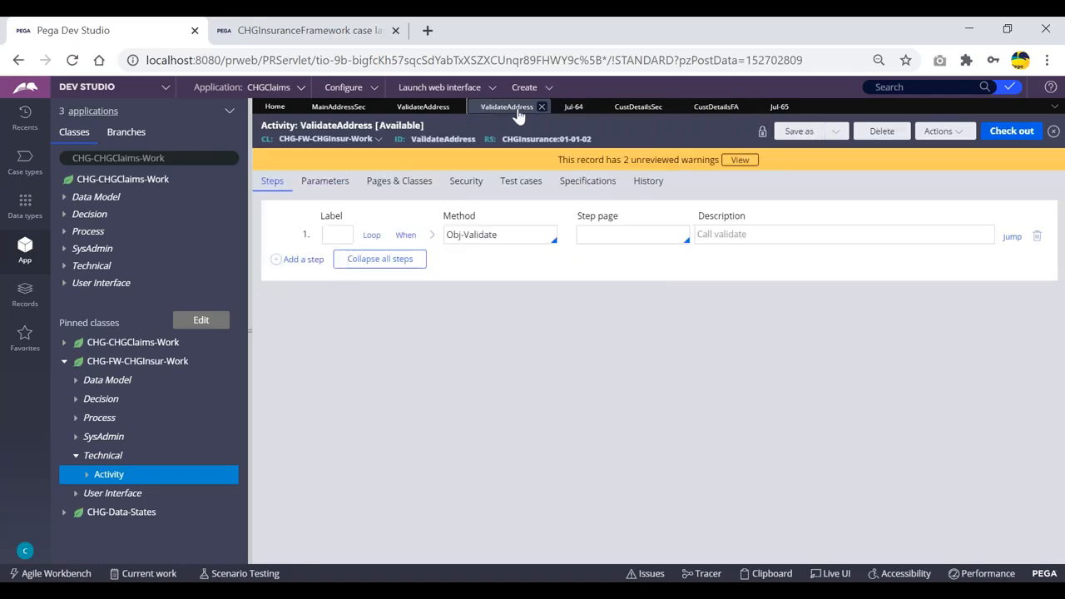
click(420, 107)
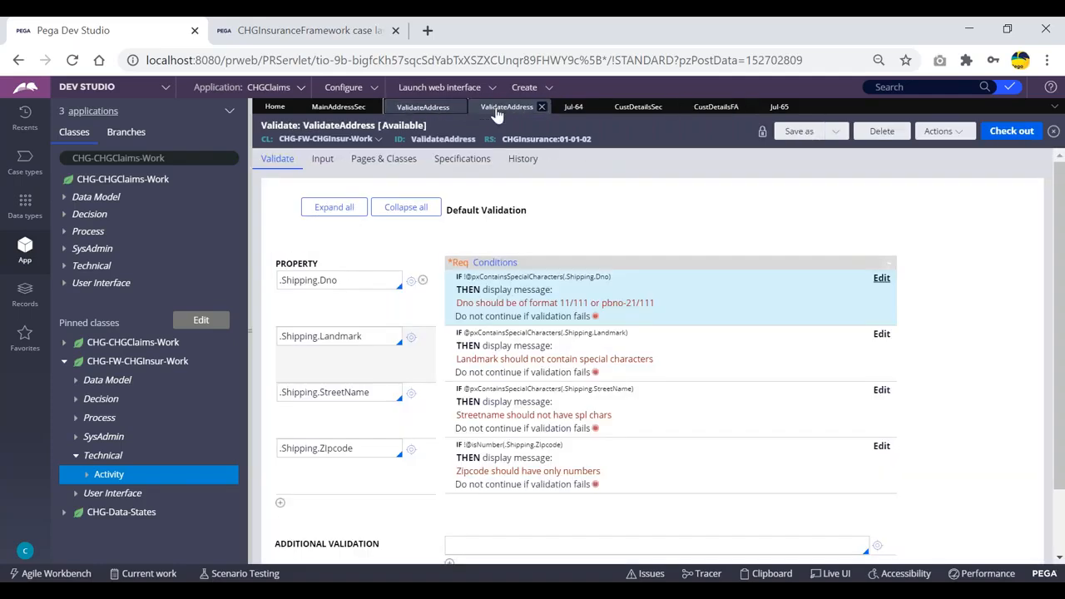
click(504, 108)
click(432, 238)
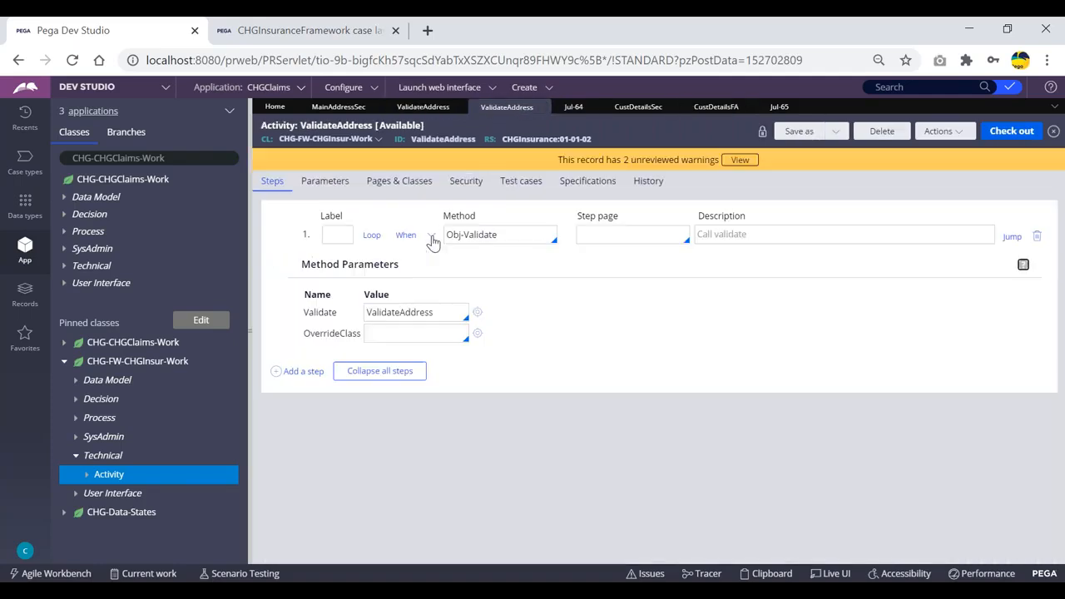
click(432, 236)
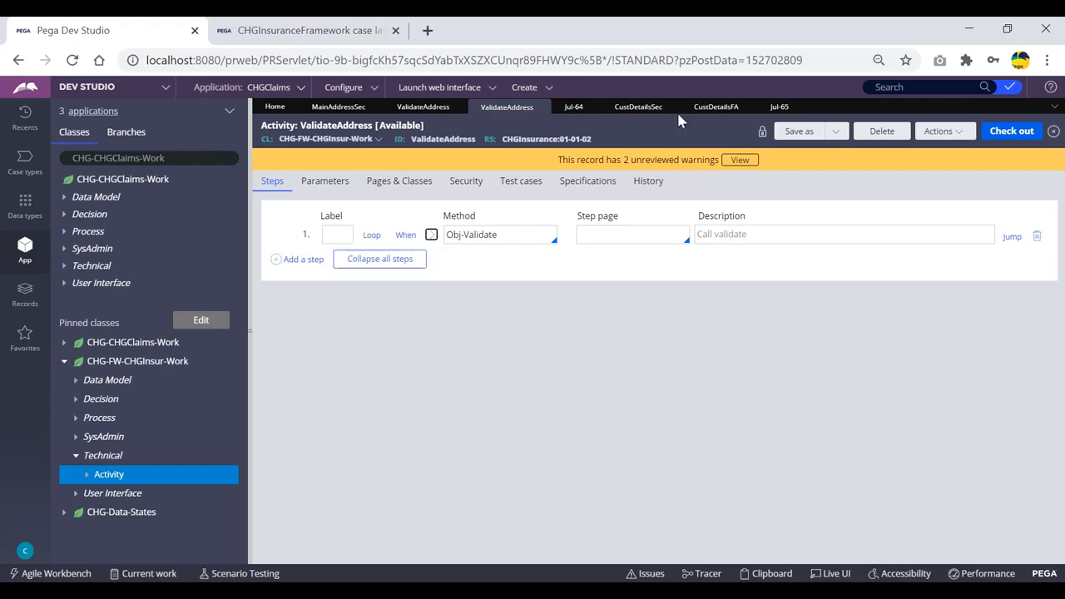
- Return to the insurance case, select "Check if both are same", and examine the validation message under the shipping Dno field
click(779, 107)
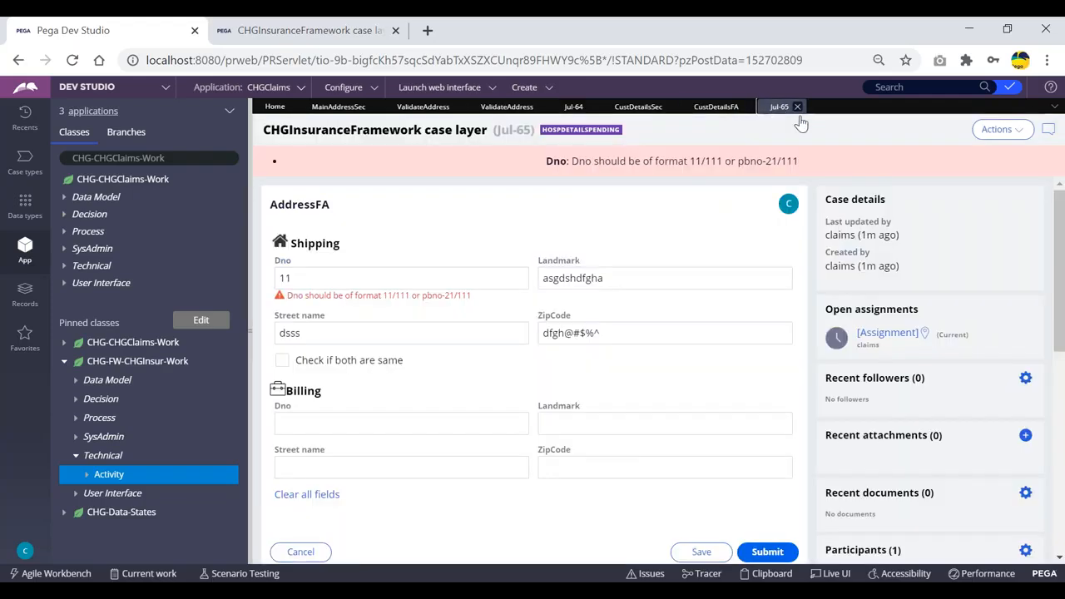
click(283, 361)
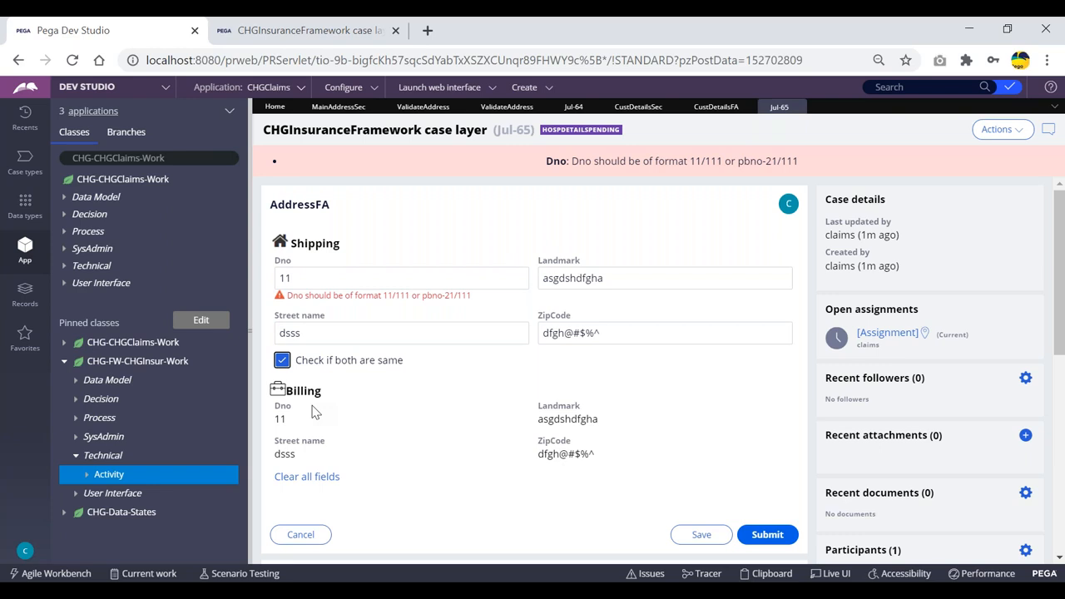
click(311, 278)
double_click(293, 279)
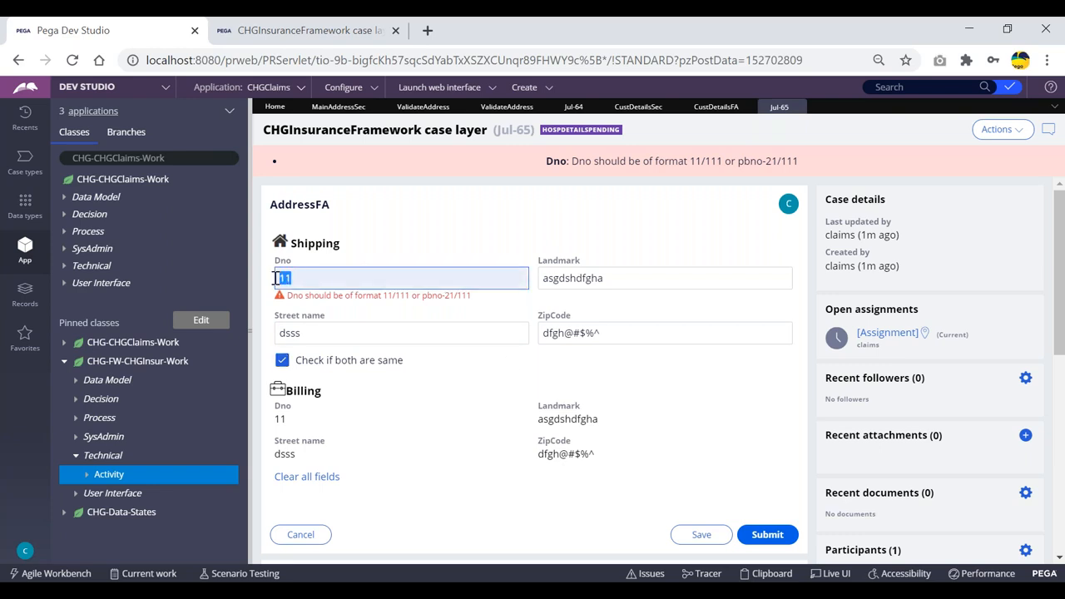
drag(473, 296, 274, 301)
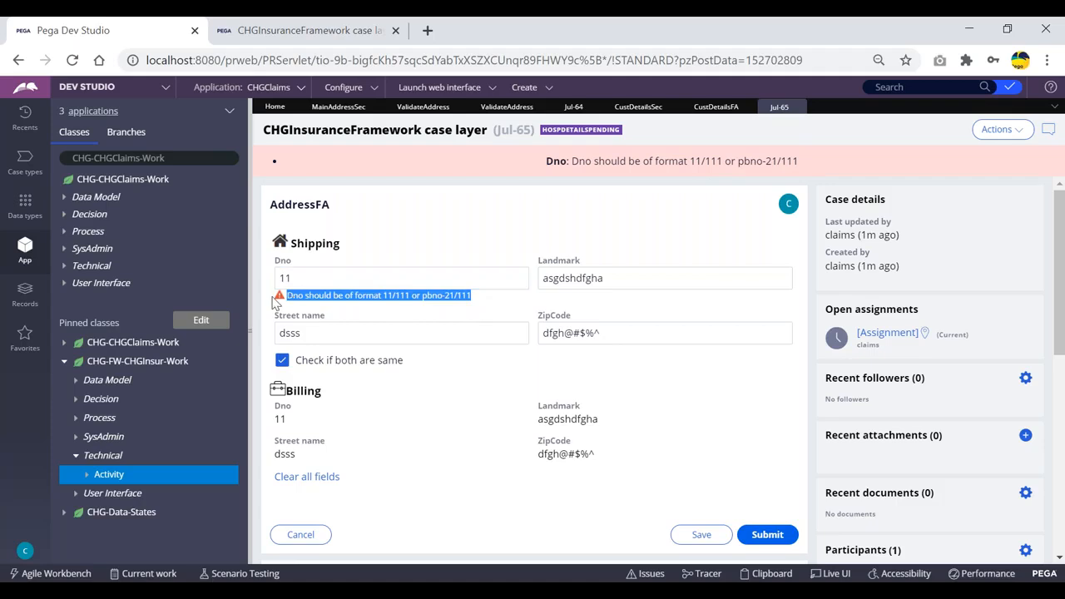
click(471, 306)
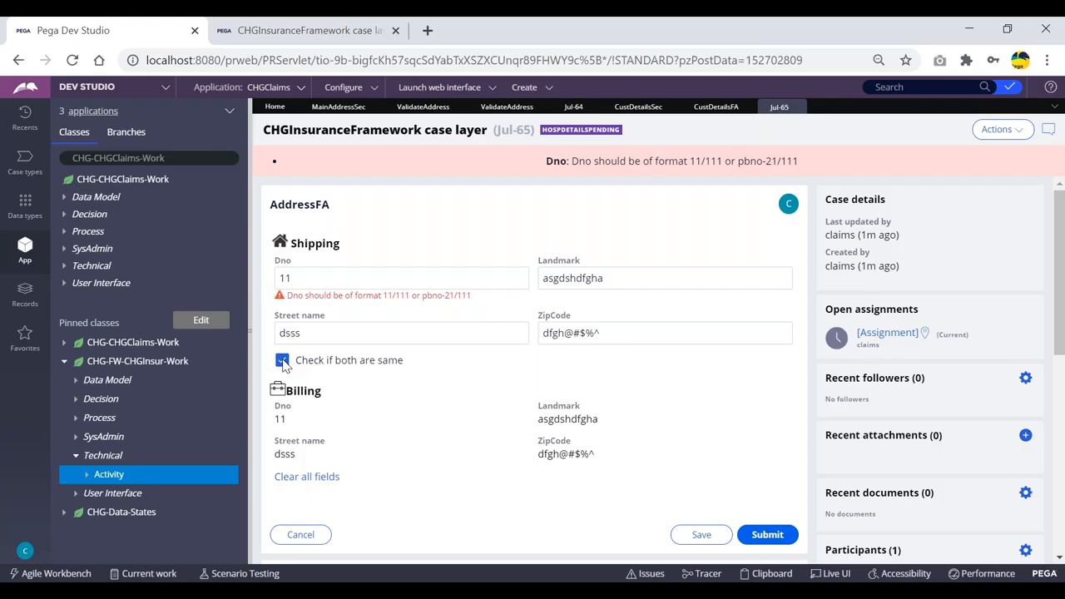
- Set the shipping Landmark to !@#$%^&* and rerun the validation by clearing and reselecting "Check if both are same"
click(622, 278)
double_click(605, 282)
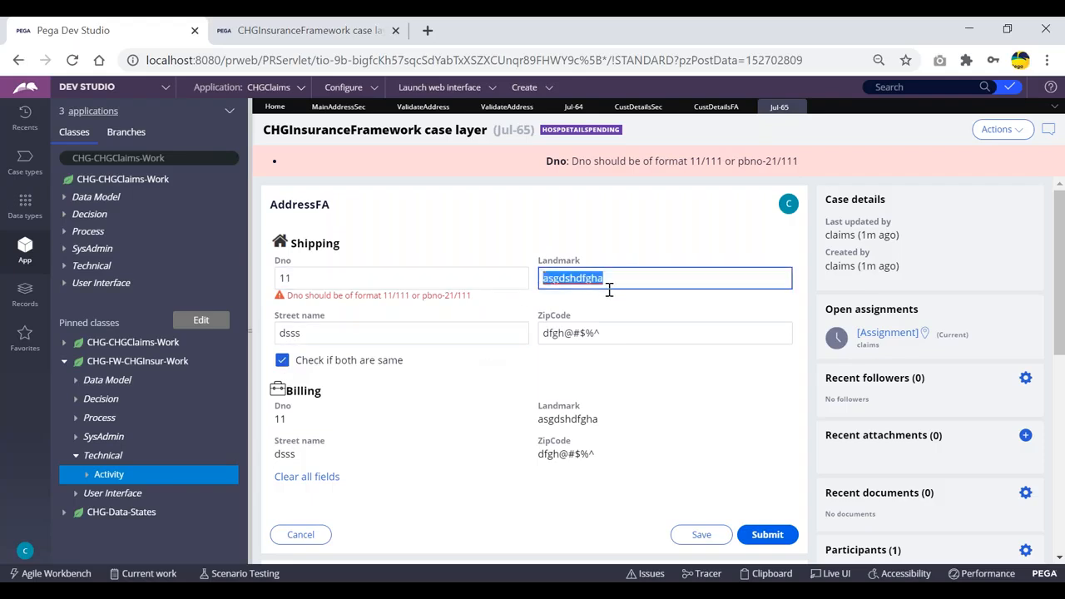
text(!@#$%^&*)
click(282, 360)
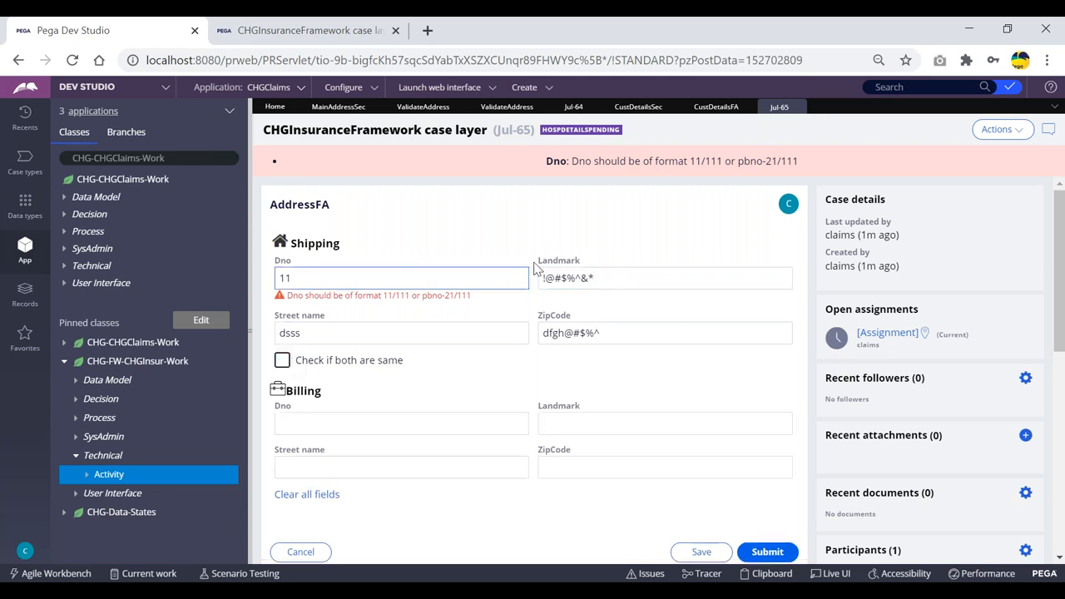
click(318, 275)
click(492, 326)
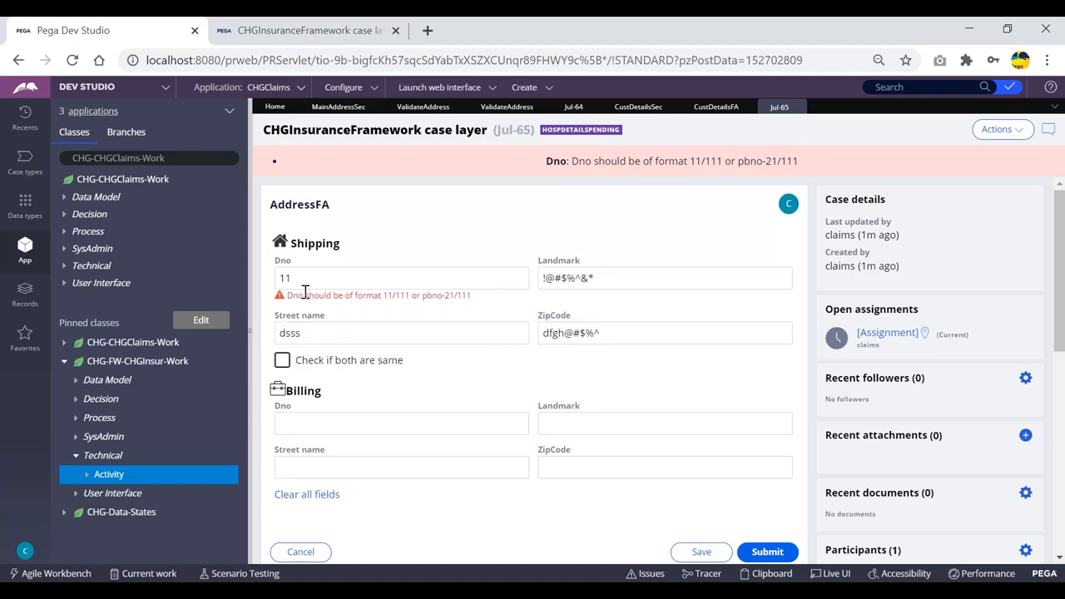
click(283, 360)
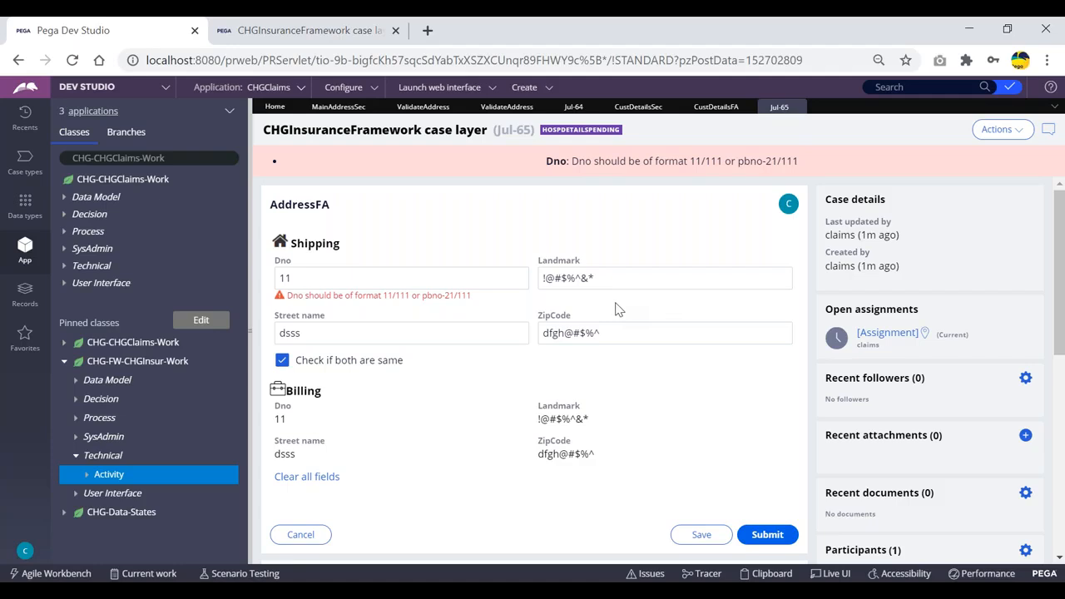
- Review the ValidateAddress validate rule's conditions alongside the ValidateAddress activity's Obj-Validate step
click(420, 107)
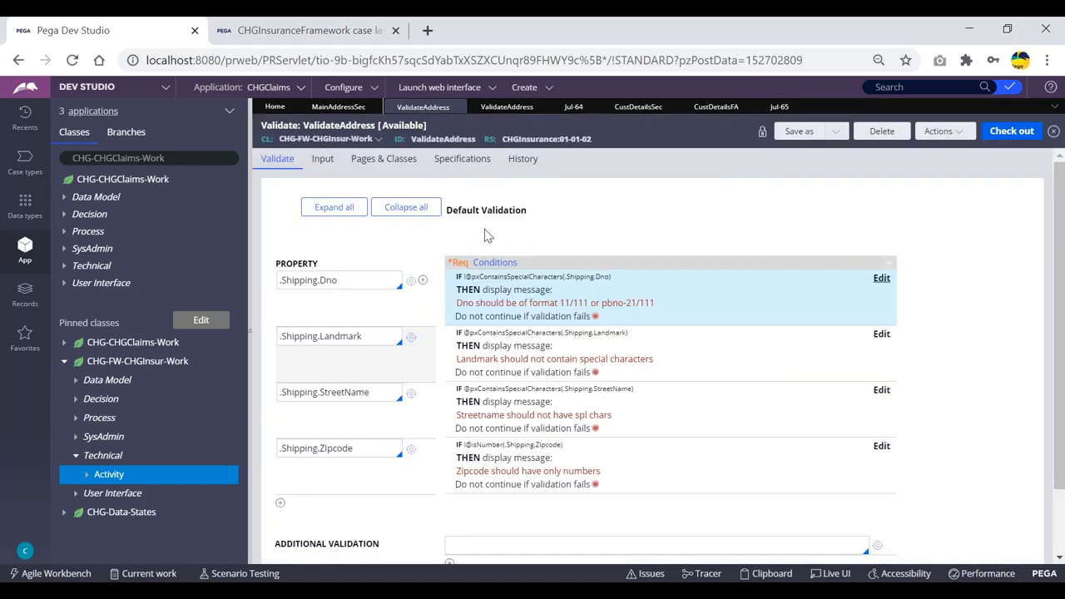
click(501, 109)
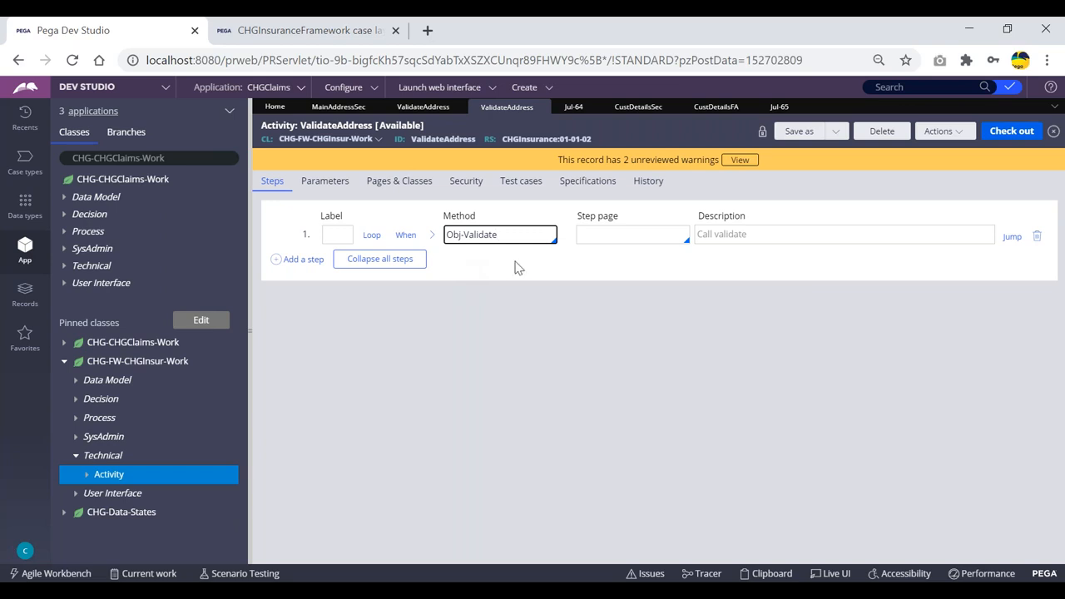
drag(505, 235, 437, 236)
click(436, 236)
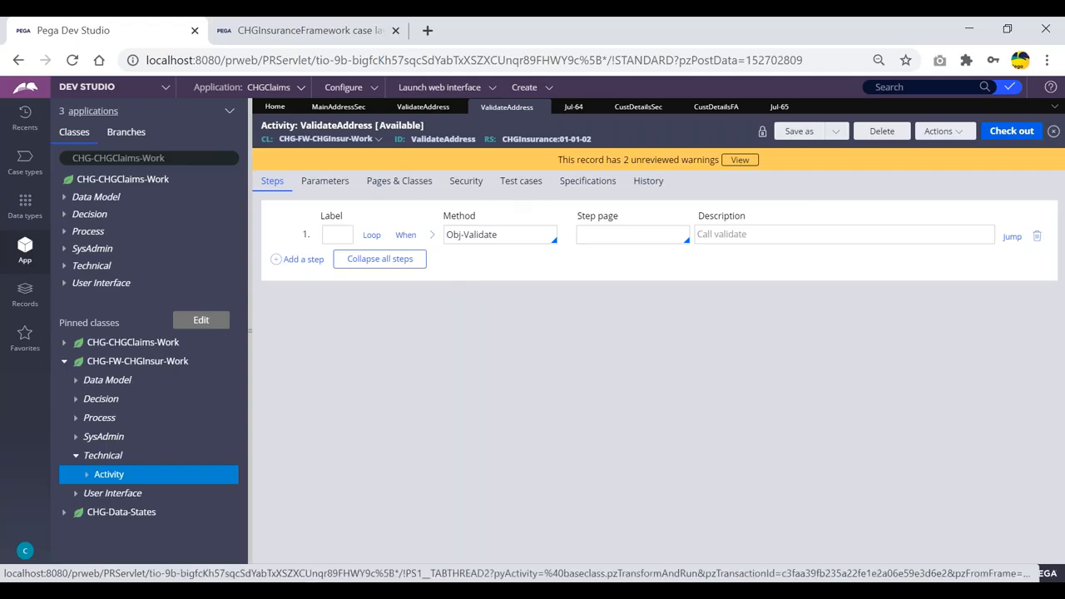
click(424, 110)
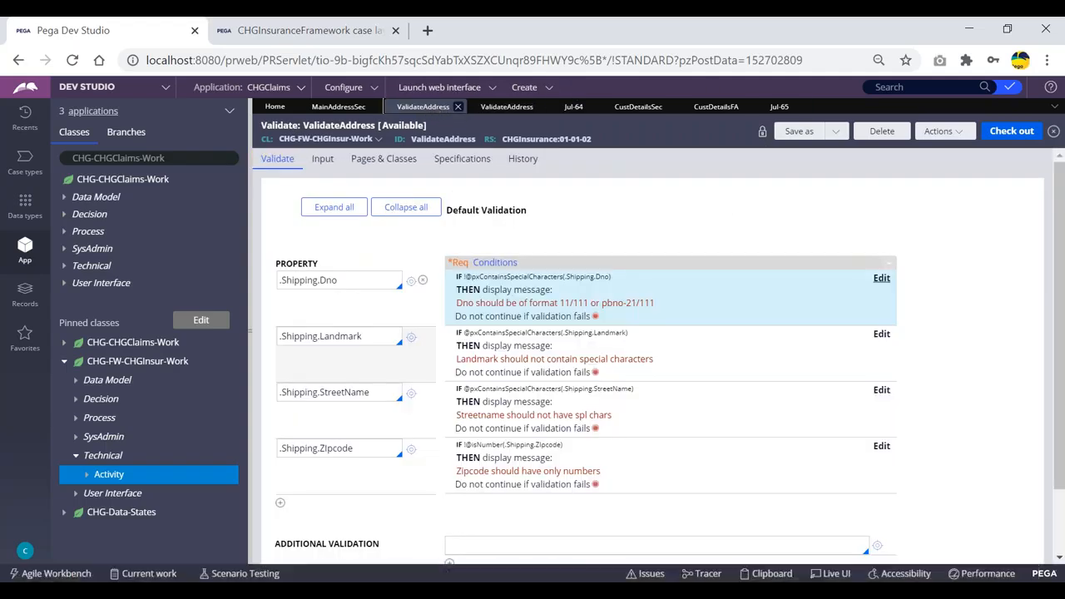
click(507, 107)
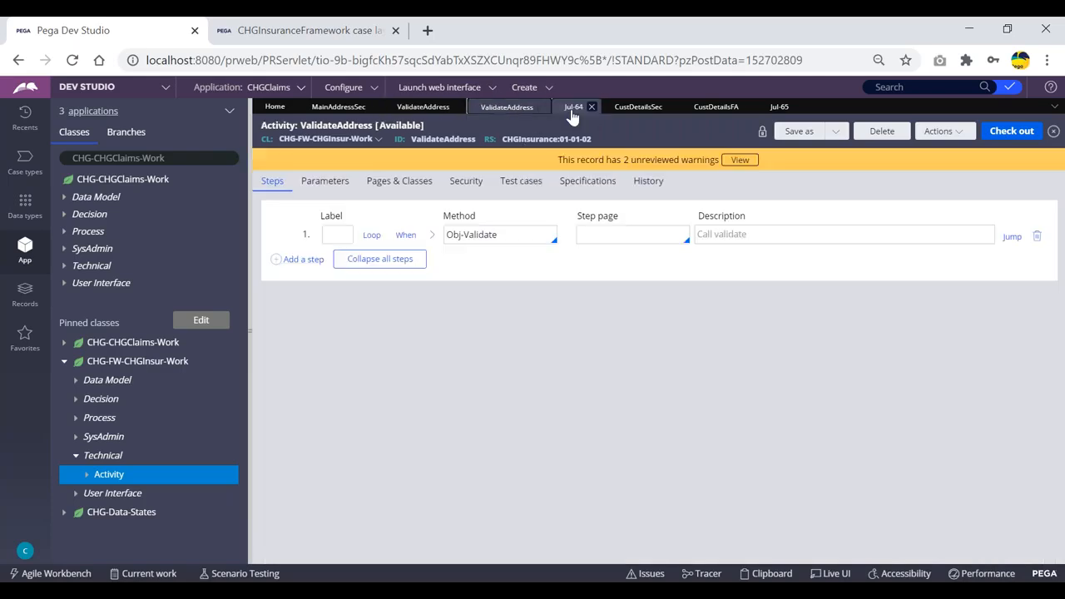
- Close the CustDetailsSec section and CustDetailsFA flow action, and return to the open insurance case
click(574, 107)
click(645, 107)
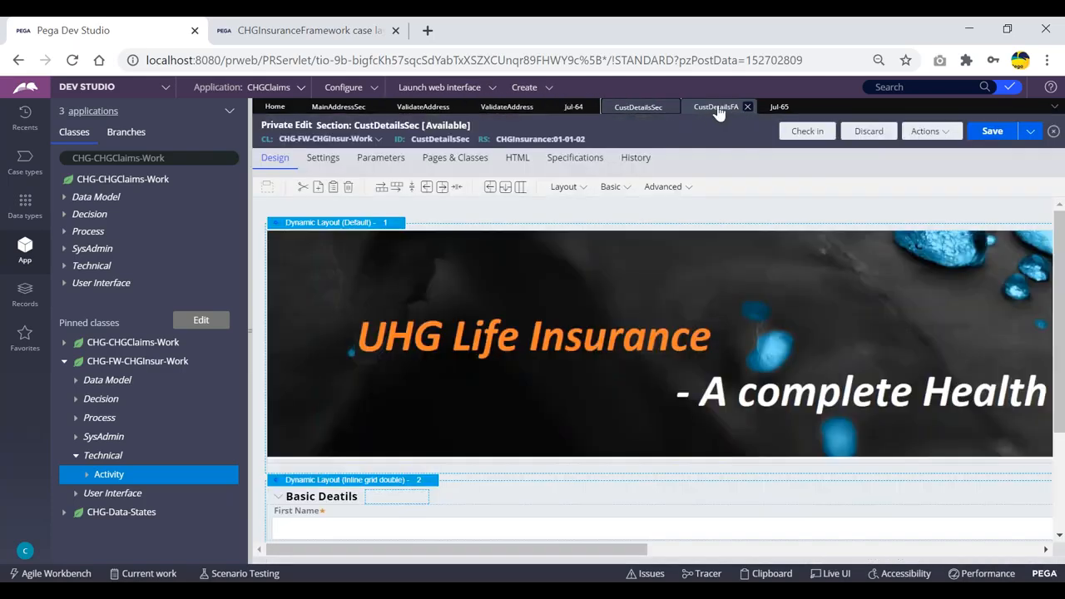
click(671, 107)
click(671, 108)
click(623, 107)
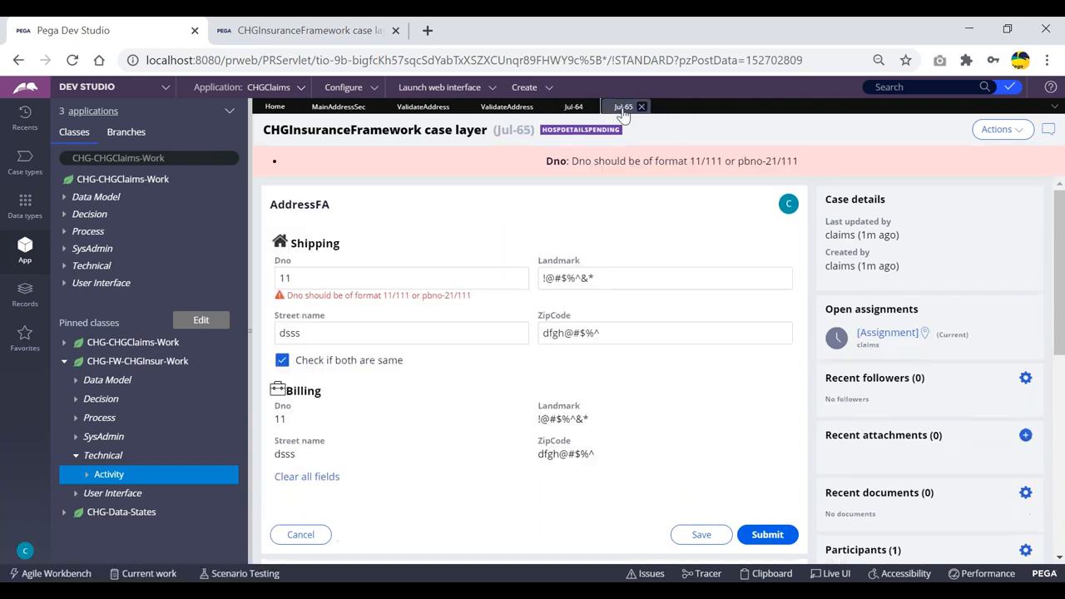
- Examine the data transform and activity called by the refresh action of the "Check if both are same" checkbox in MainAddressSec
click(507, 107)
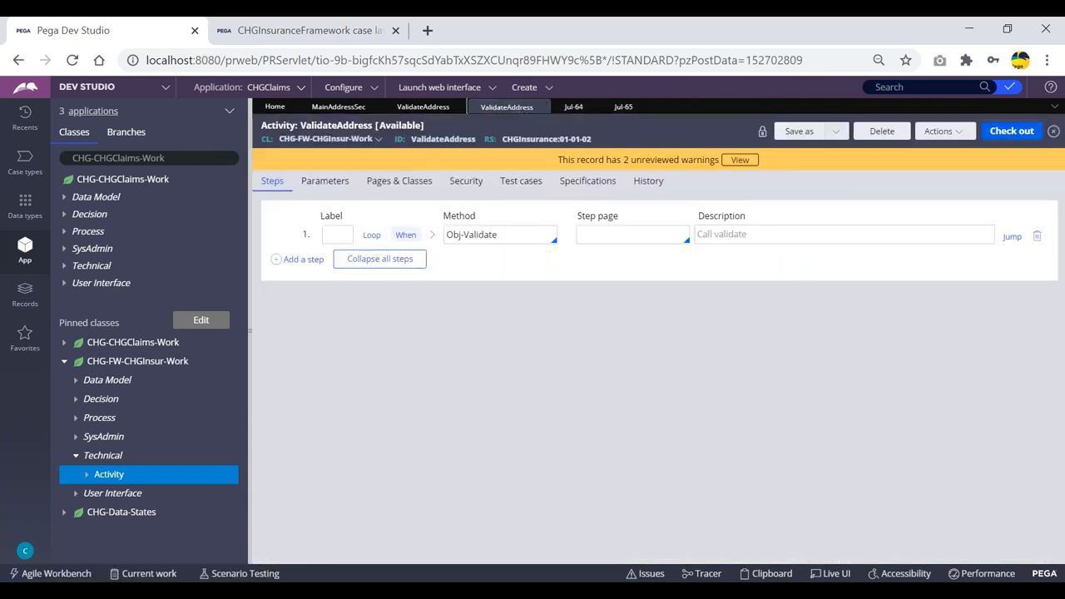
click(422, 108)
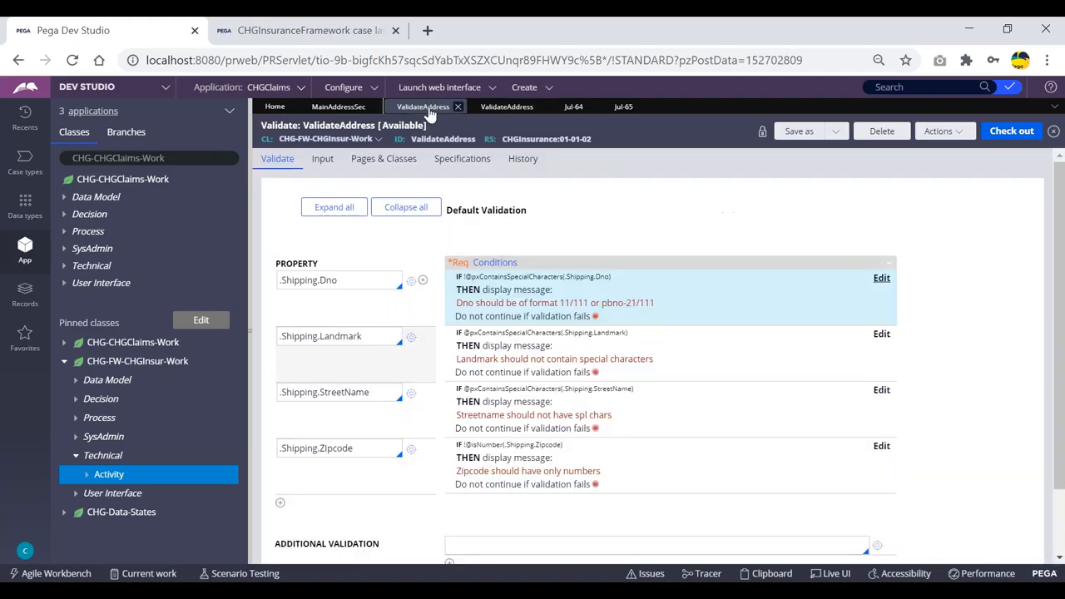
click(350, 107)
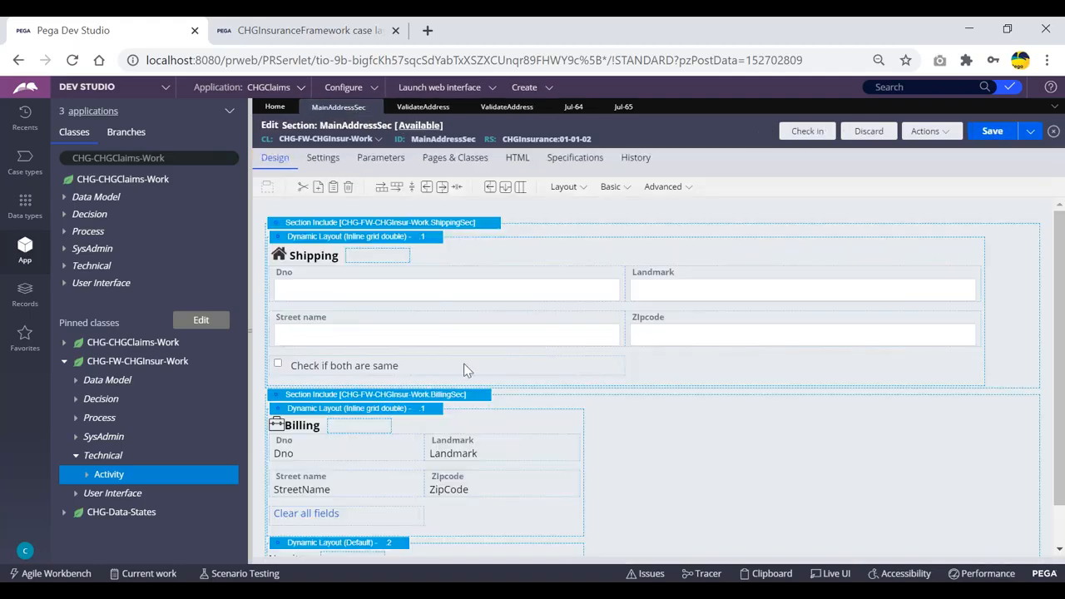
double_click(467, 366)
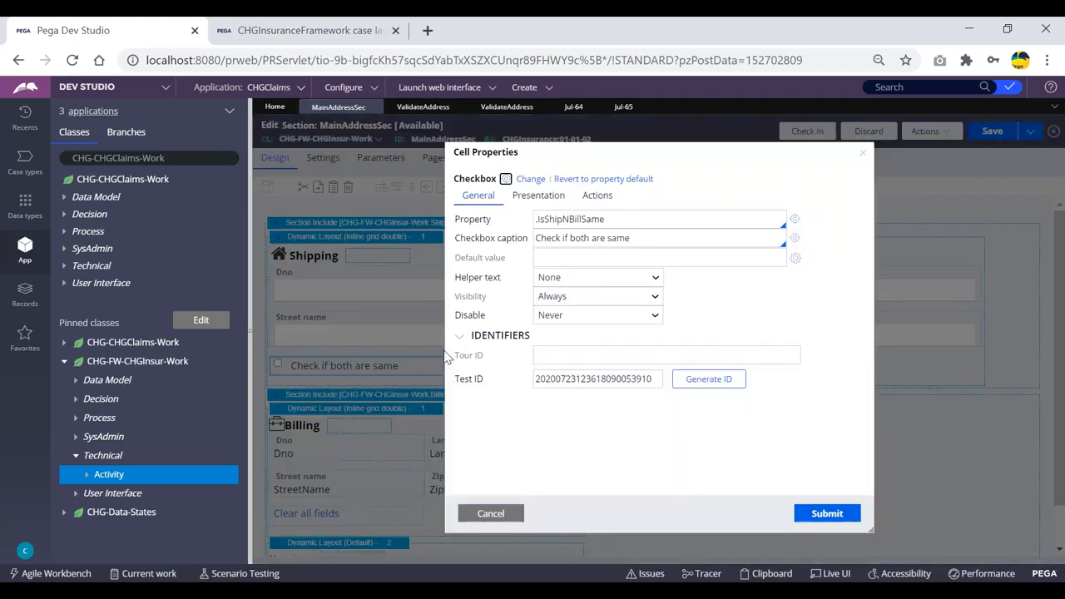
click(597, 196)
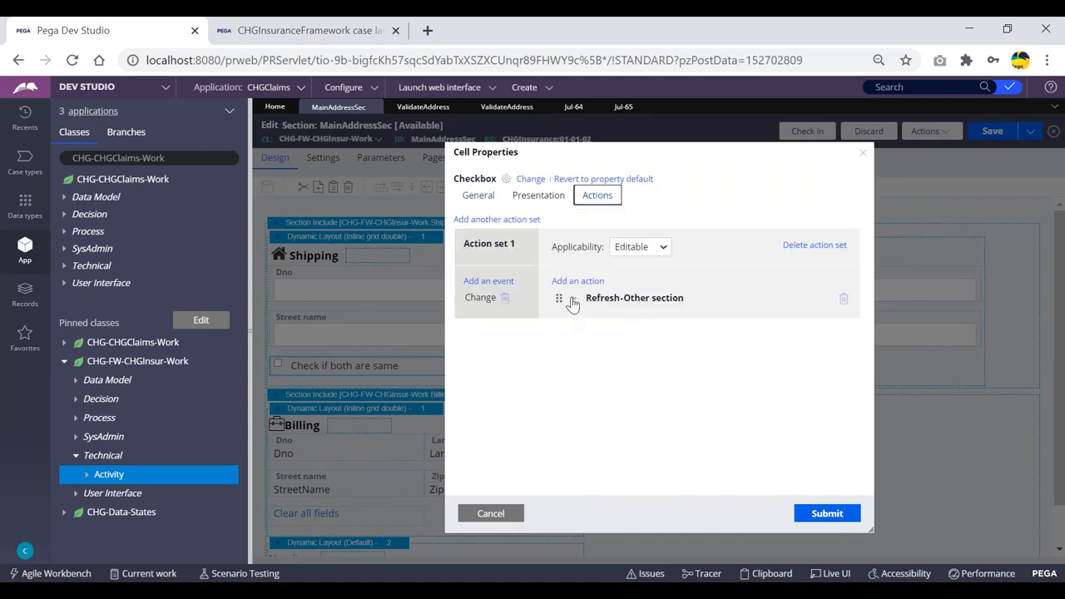
click(578, 298)
scroll(619, 301, down, 2)
drag(713, 352, 641, 373)
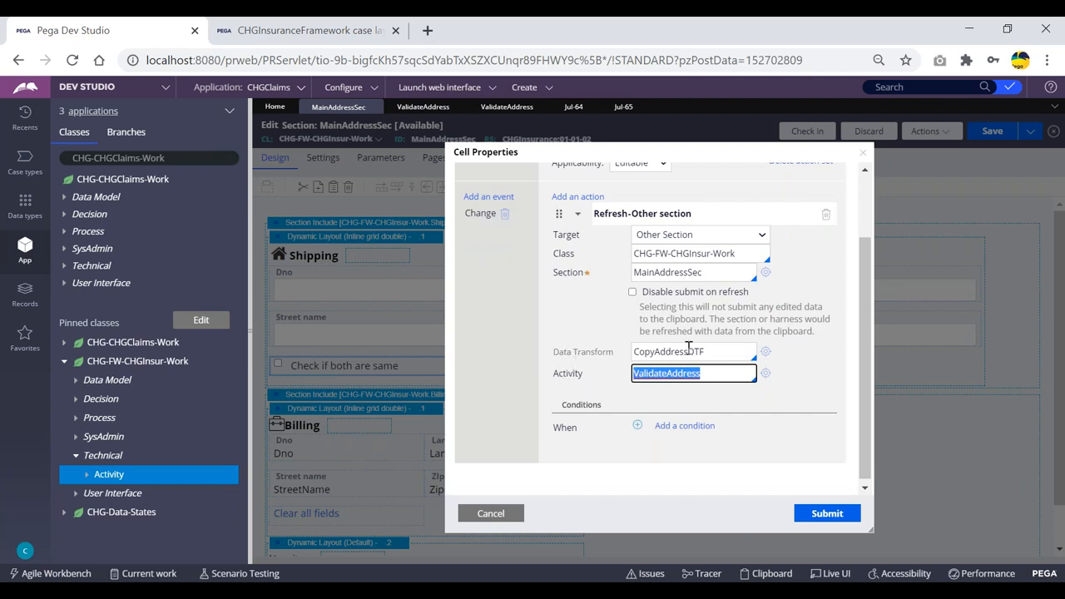
drag(706, 352, 629, 356)
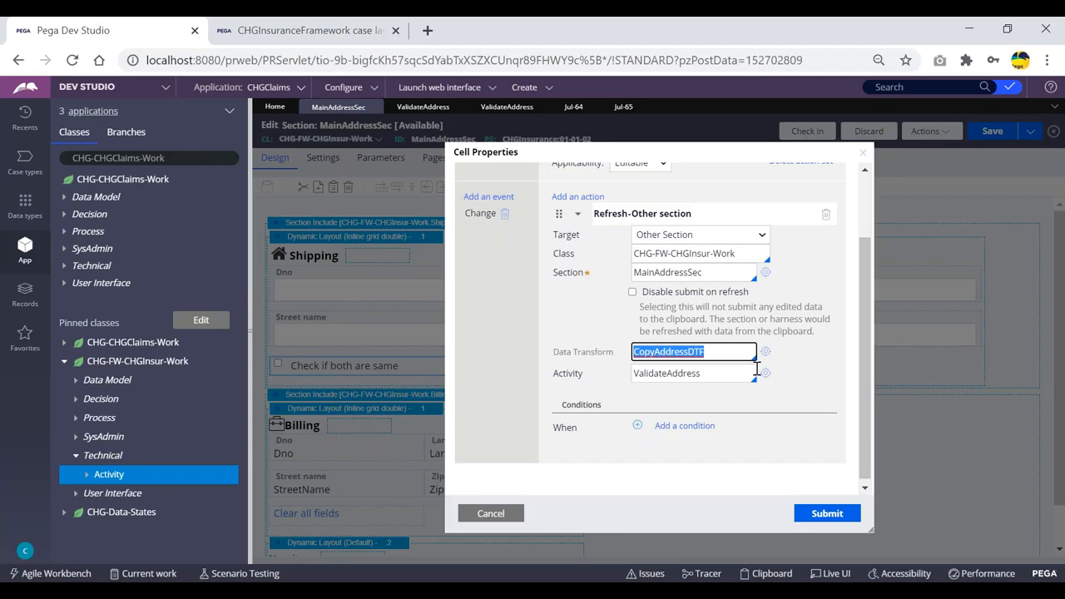
- Copy the CopyAddressDTF name, remove that data transform from the checkbox's refresh action, and save MainAddressSec
click(718, 351)
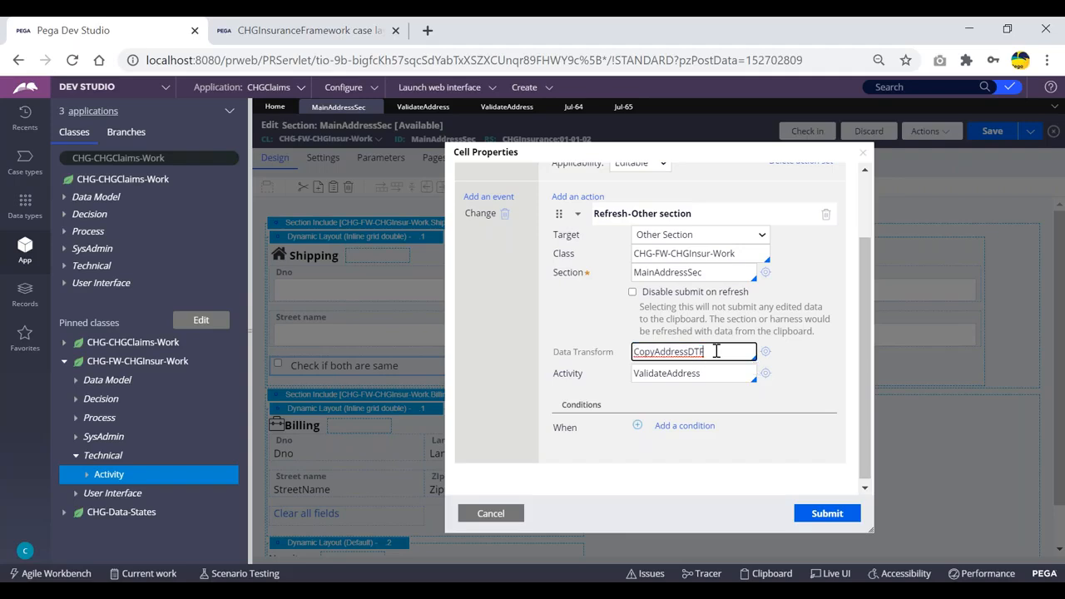
double_click(665, 350)
key(ctrl+c)
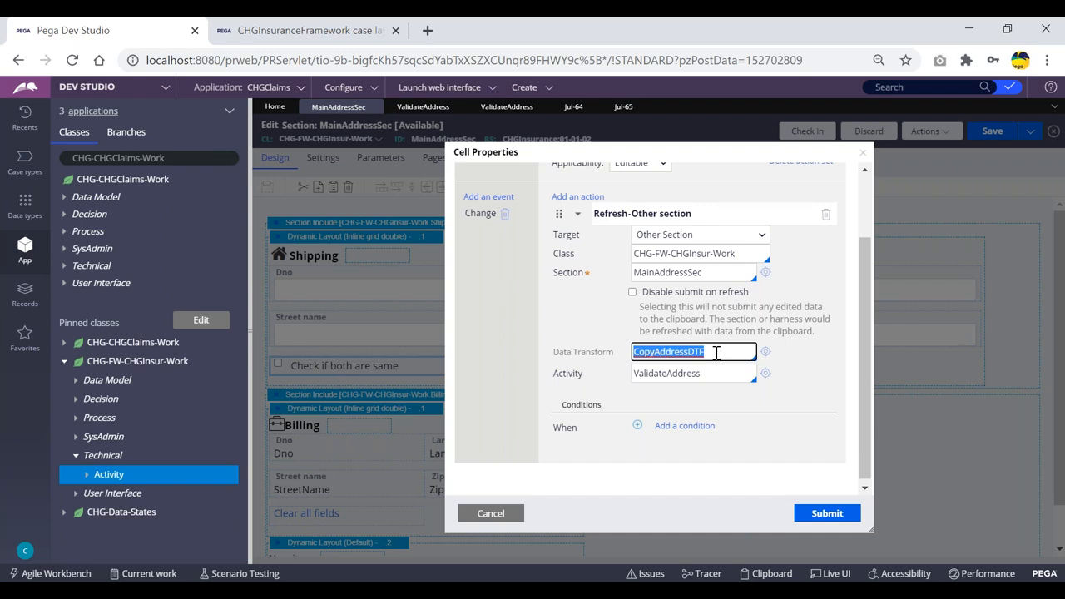
key(BackSpace)
click(825, 513)
click(990, 133)
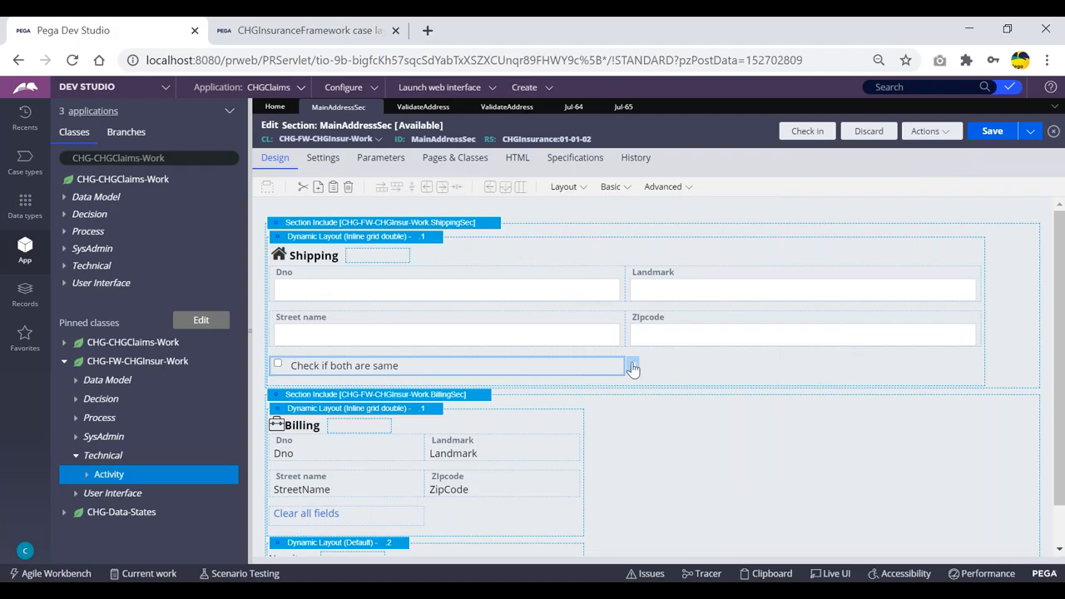
- Add a second step with the Apply-DataTransform method to the ValidateAddress activity, below Obj-Validate
click(426, 111)
click(507, 106)
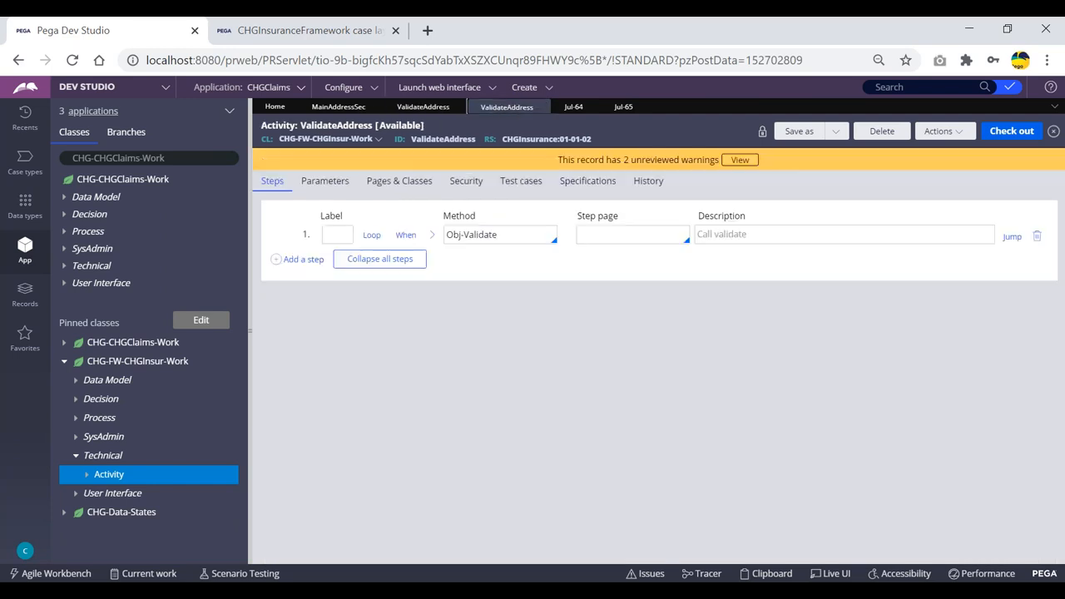
click(500, 236)
click(507, 235)
click(301, 259)
click(479, 258)
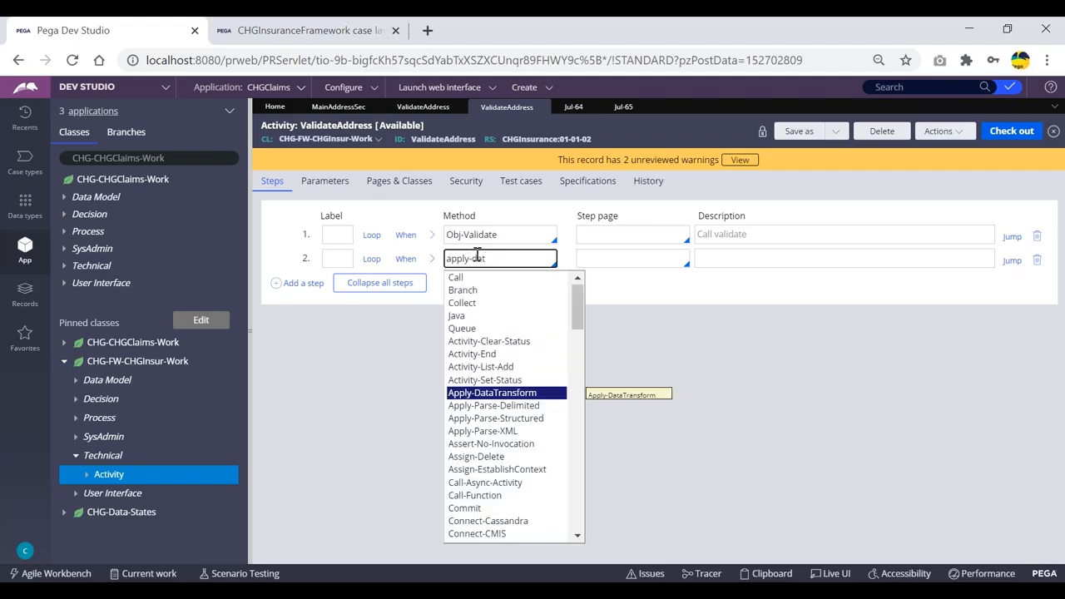
key(Return)
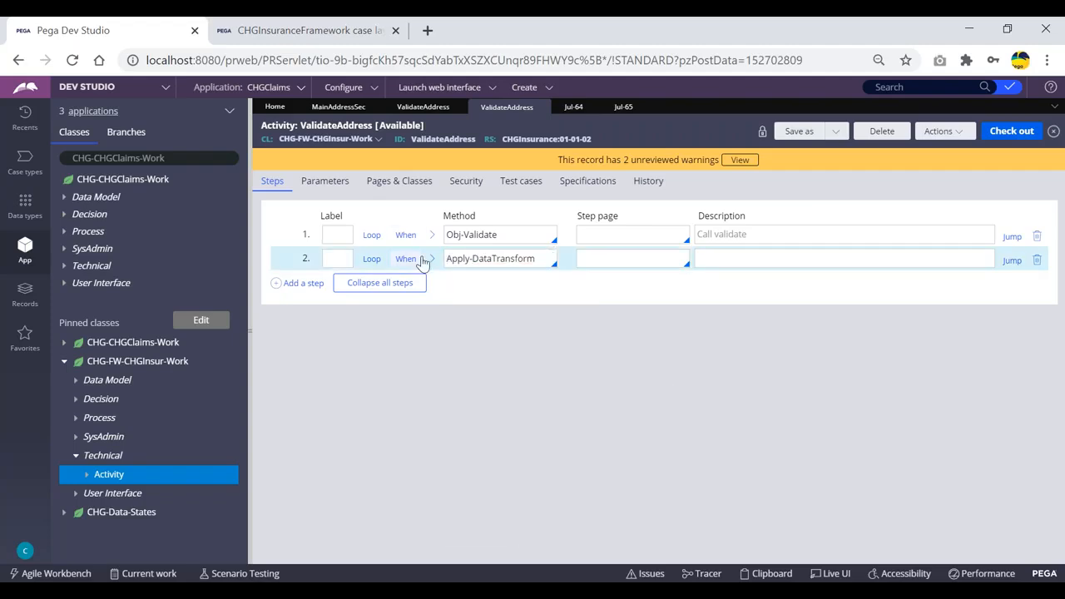
- Set the DataTransform parameter of the Apply-DataTransform step to CopyAddressDTF and collapse the step
click(431, 259)
click(423, 337)
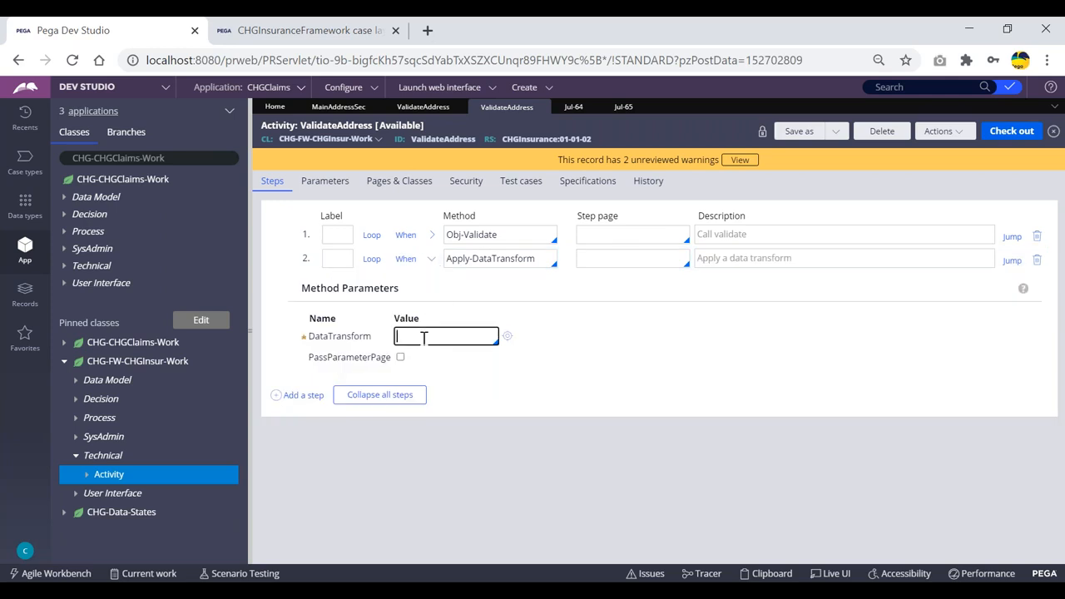
key(ctrl+v)
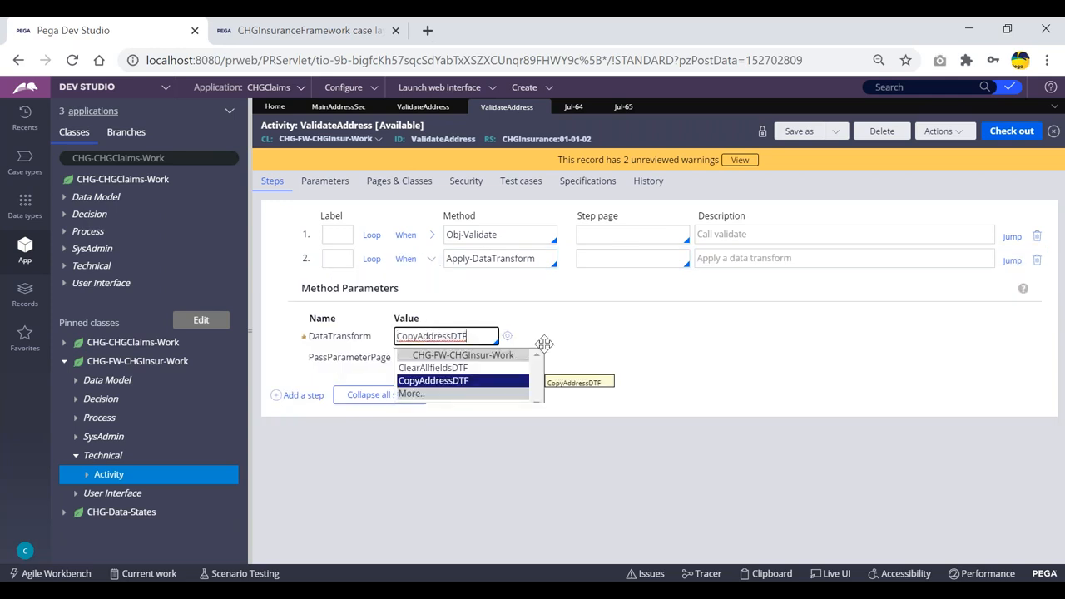
key(Return)
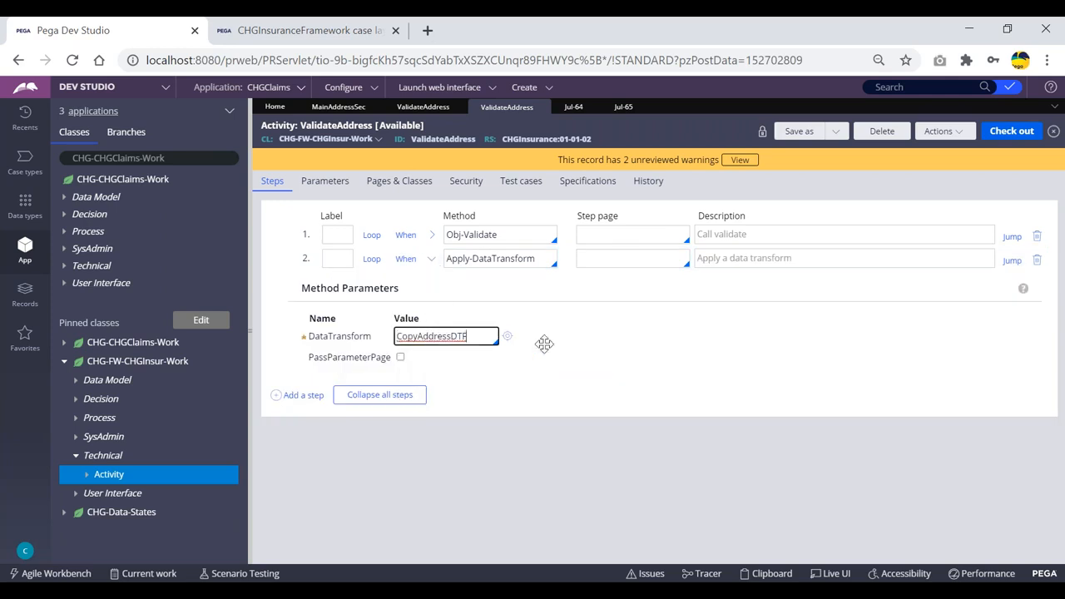
click(599, 304)
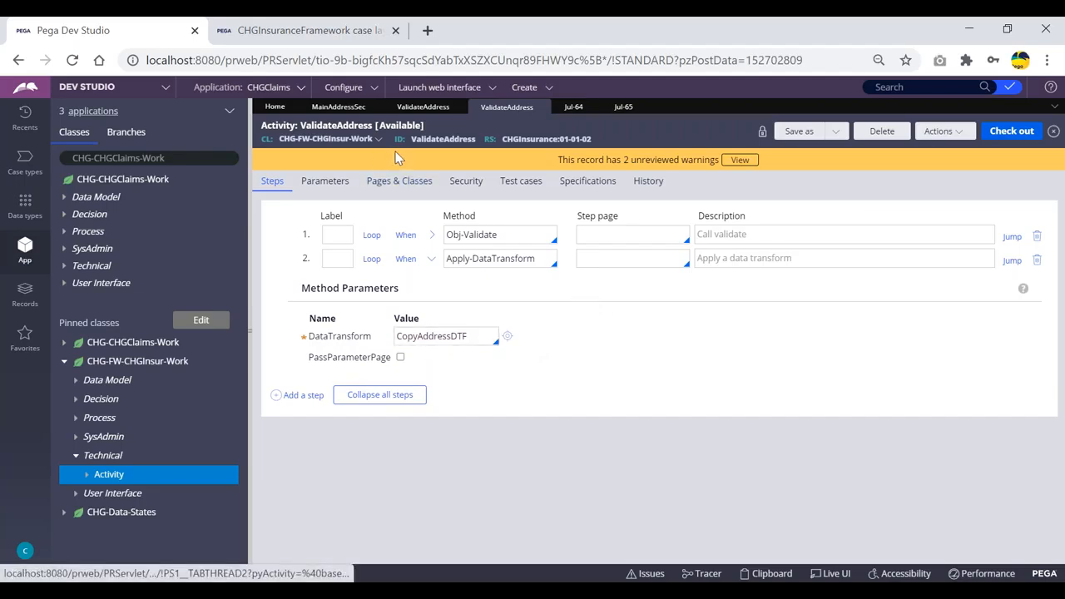
click(431, 259)
- Check out the ValidateAddress activity and save it with the added data transform step
click(512, 235)
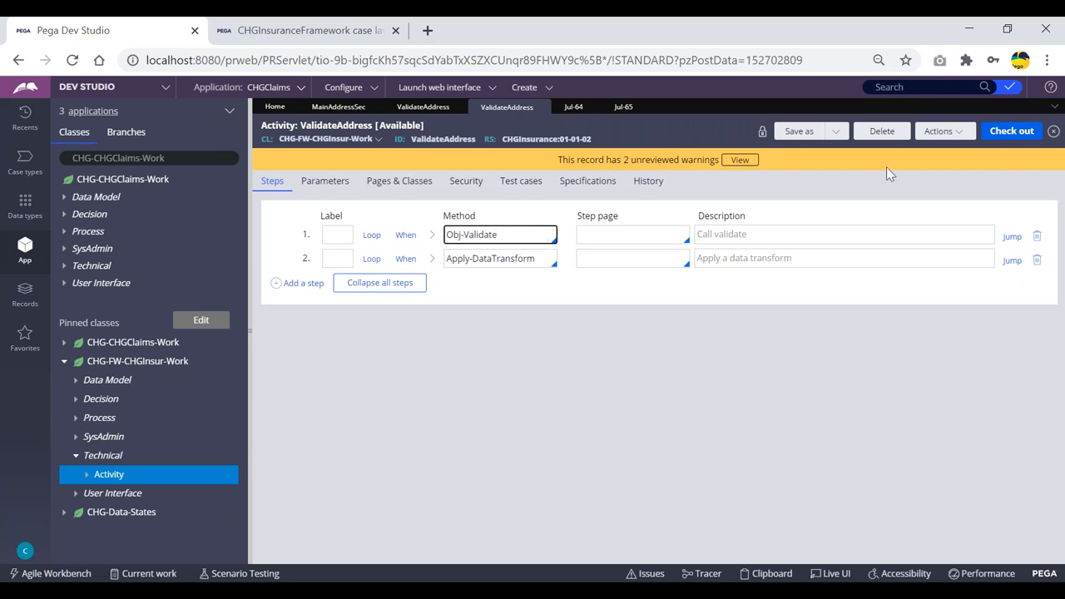
click(1010, 133)
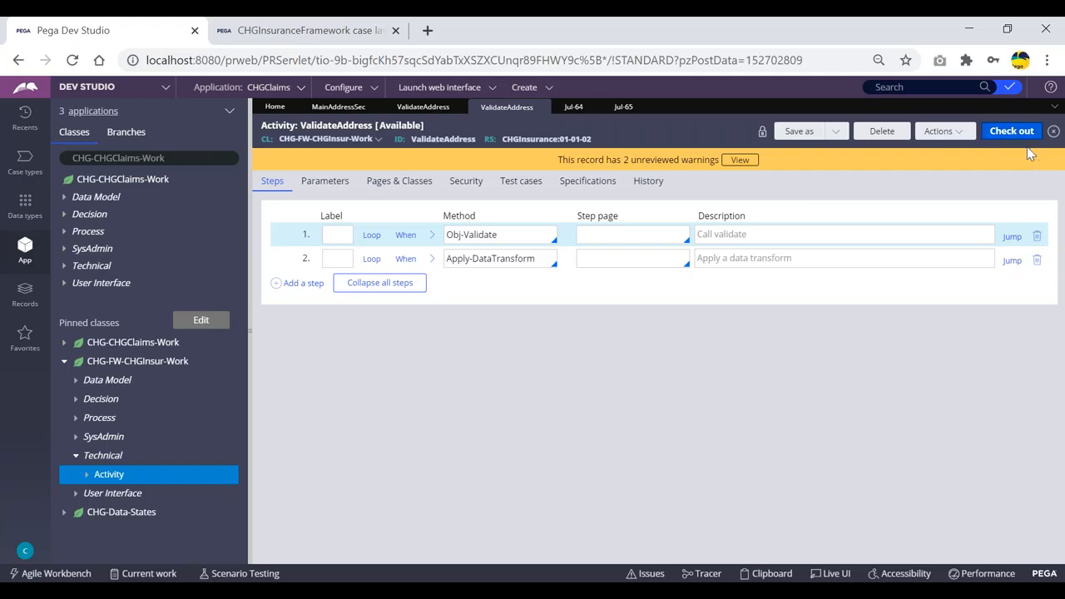
click(992, 137)
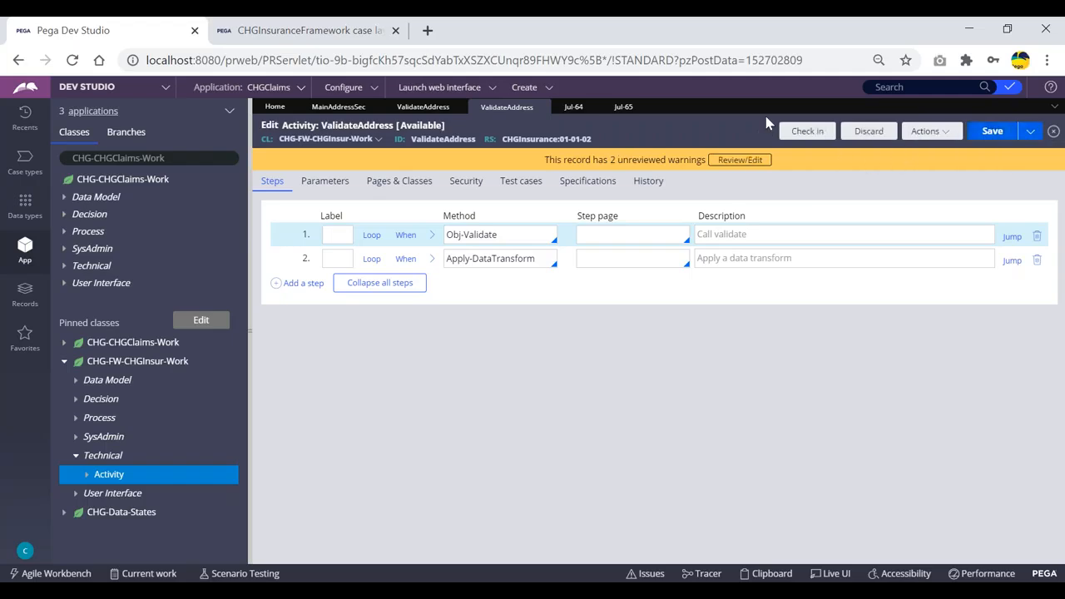
- Return to the open insurance case and refresh it to reload the address form
click(627, 107)
click(990, 134)
click(1001, 153)
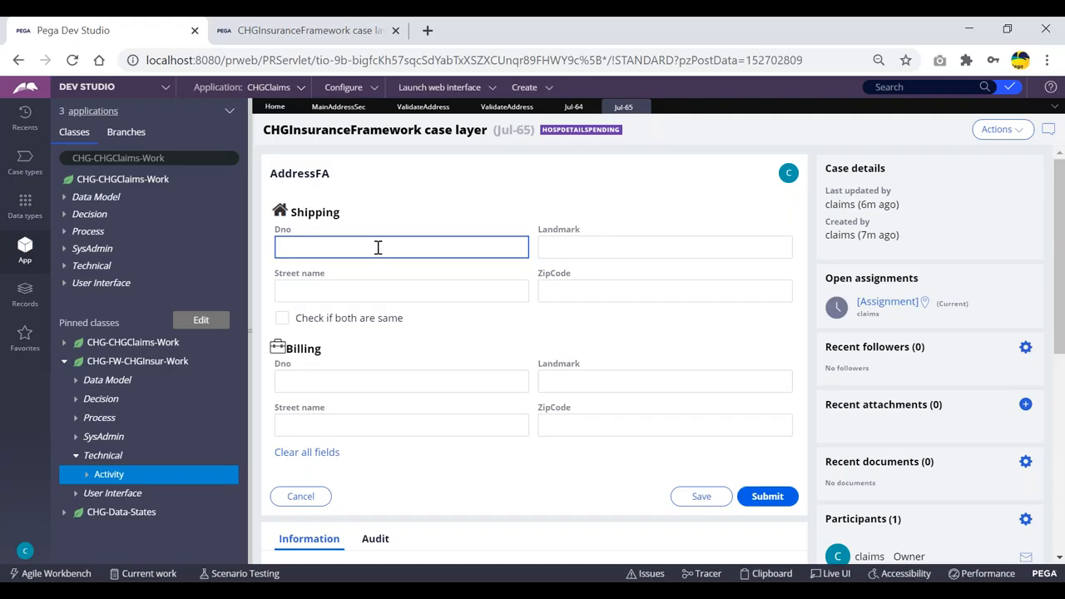
- Fill the shipping Dno with sghdfgf, Landmark with %%%, Street name with %%^^ and ZipCode with fgdgfgh, and select "Check if both are same"
text(sghdfgf)
key(Tab)
text(gfgfd)
key(Tab)
text(f)
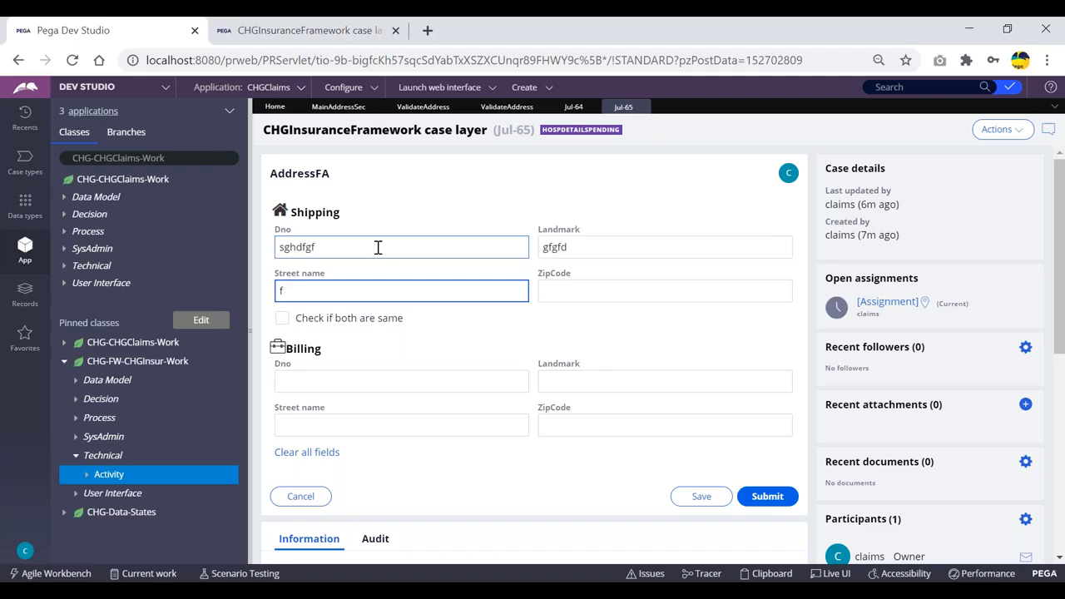
key(shift+Tab)
text(%%%)
key(Tab)
key(Tab)
text(fgdgfgh)
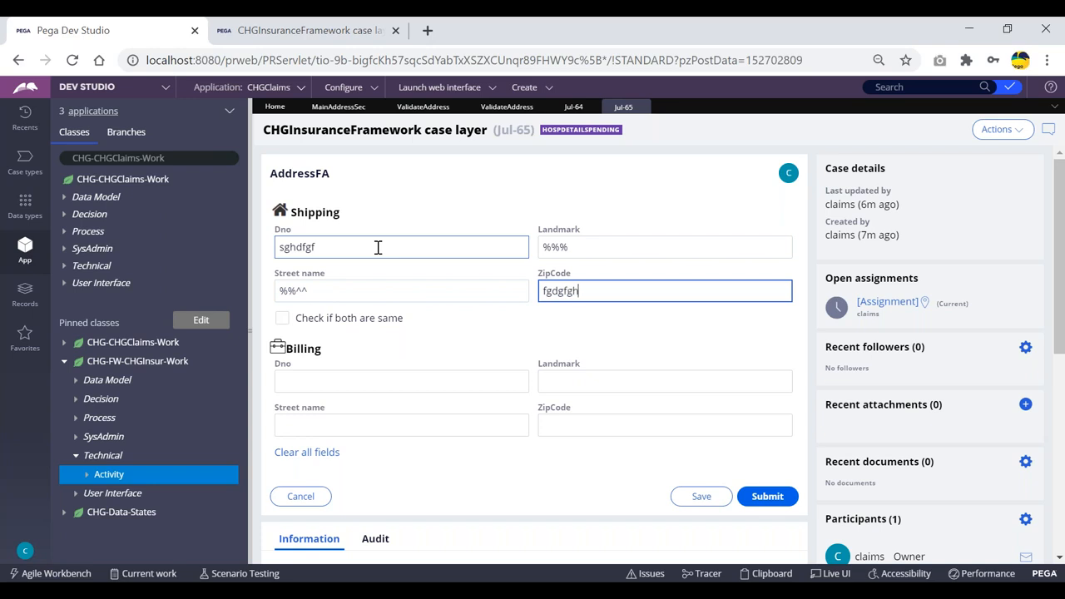
click(282, 318)
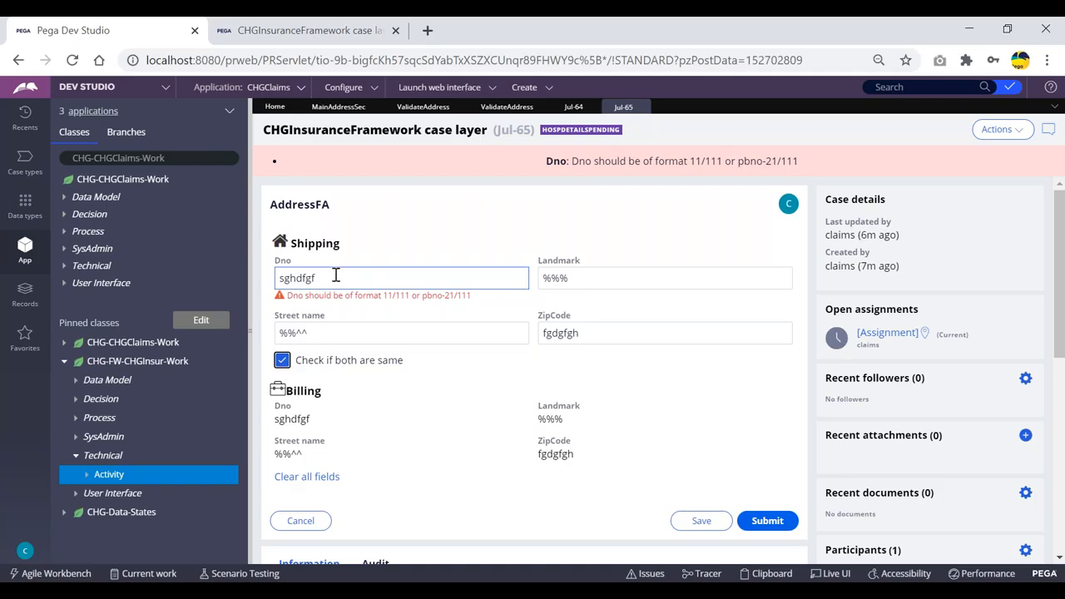
- Examine the validation message under the shipping Dno field alongside the values copied to the billing address
drag(325, 280, 283, 280)
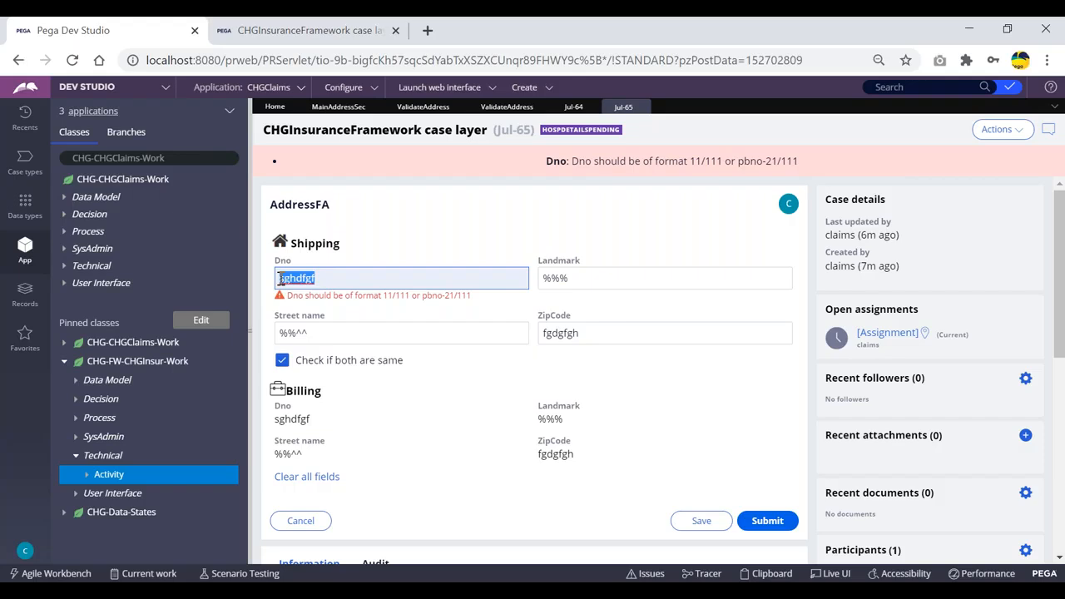
click(328, 277)
drag(328, 278, 481, 305)
scroll(363, 275, down, 1)
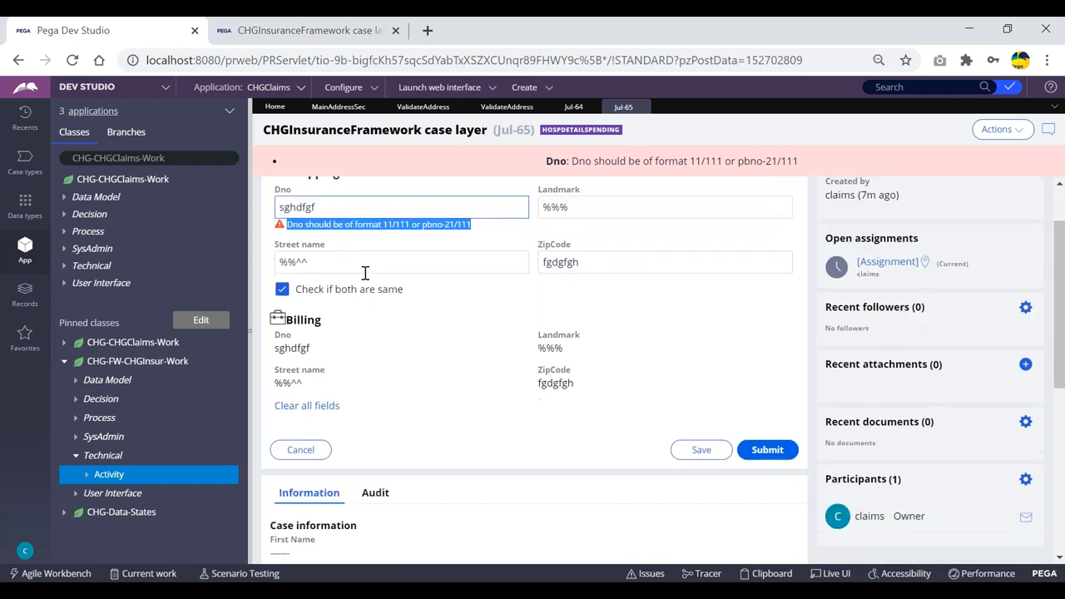
scroll(361, 276, up, 1)
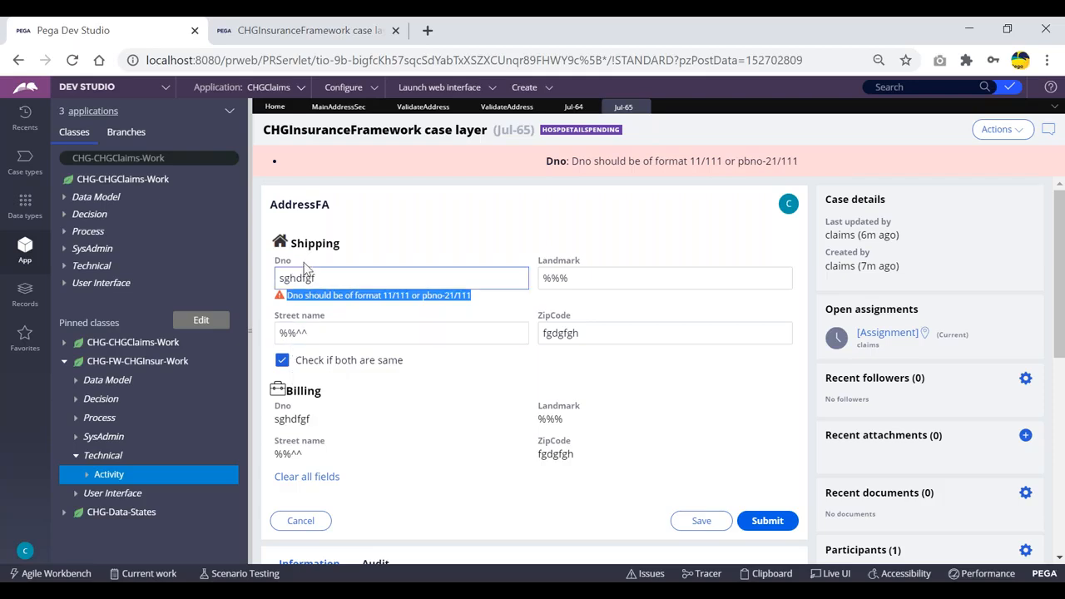
click(332, 279)
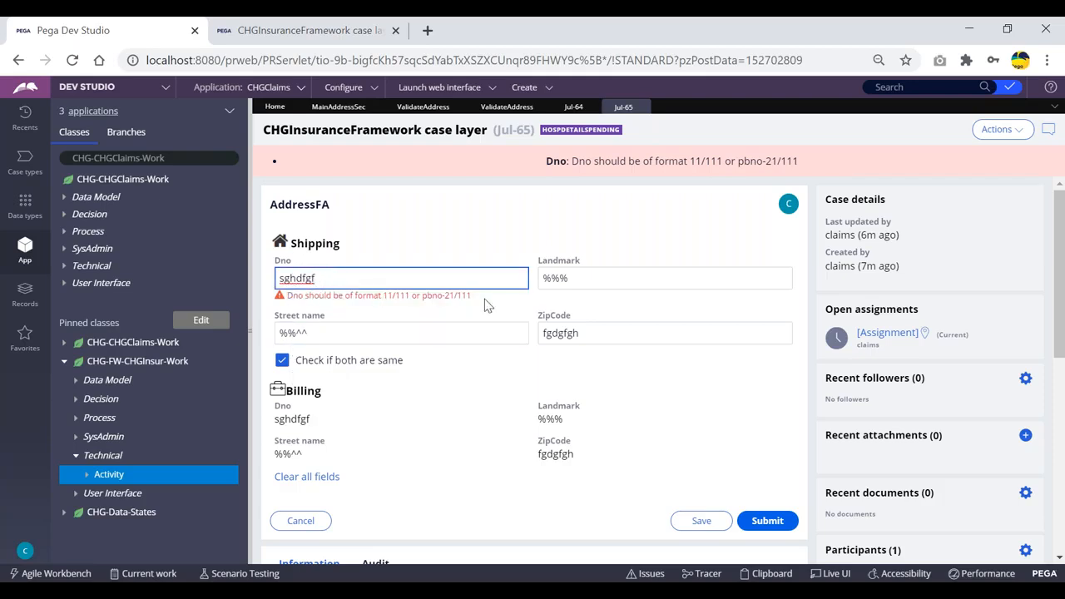
drag(487, 301, 287, 296)
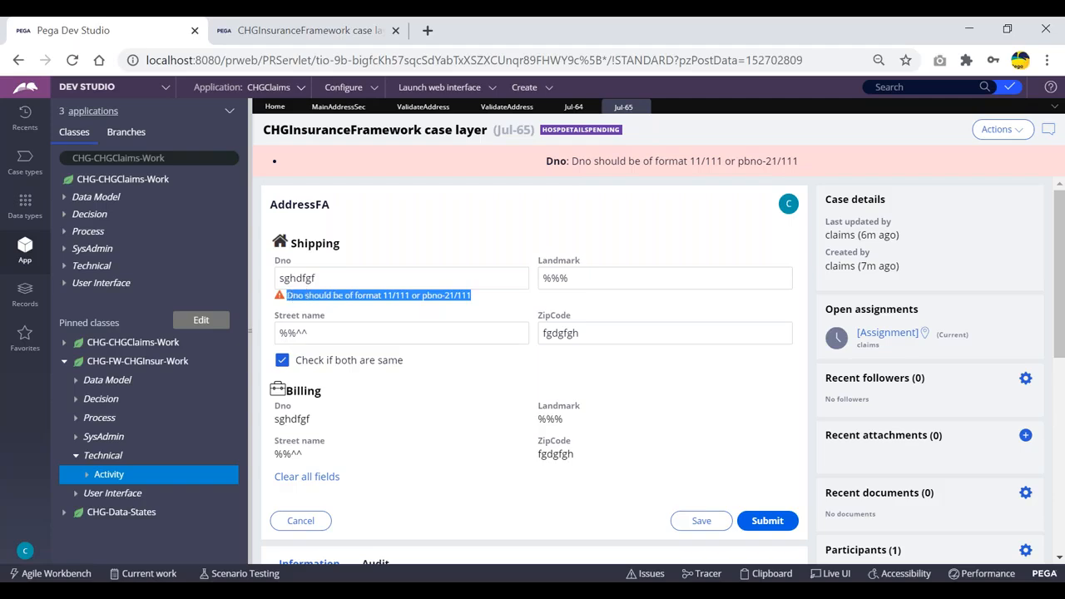
click(478, 300)
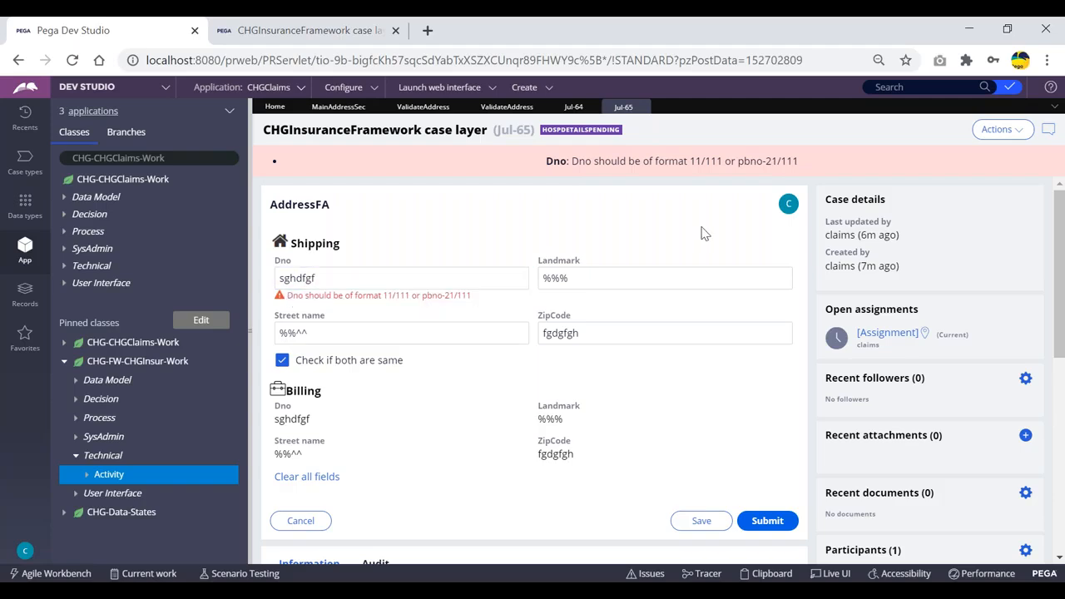
drag(474, 298, 287, 297)
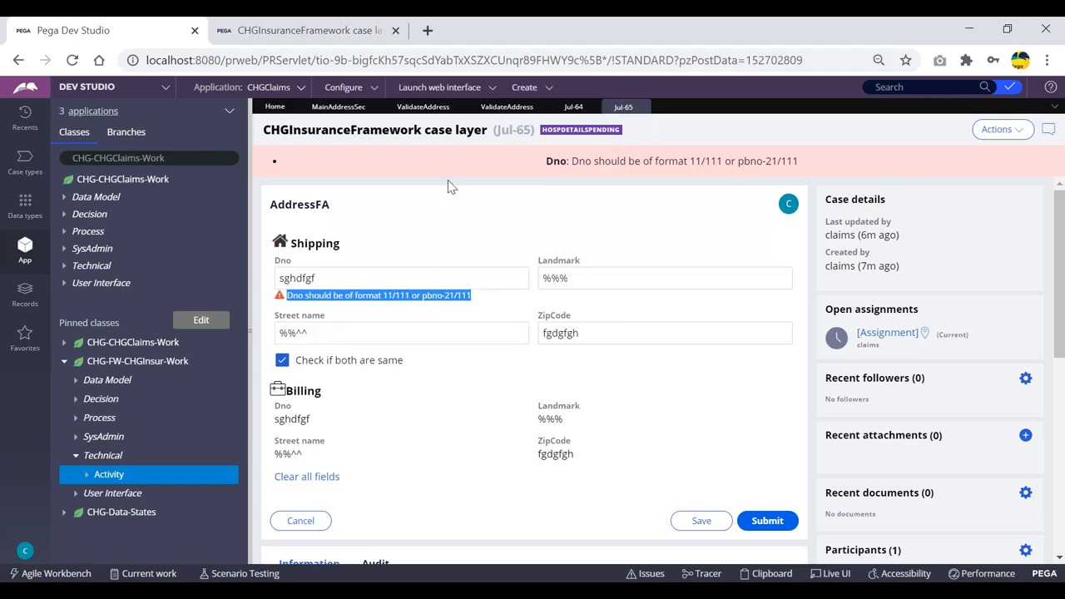
- Compare the ValidateAddress activity's Obj-Validate and Apply-DataTransform steps with the shipping and billing values in the insurance case
click(504, 107)
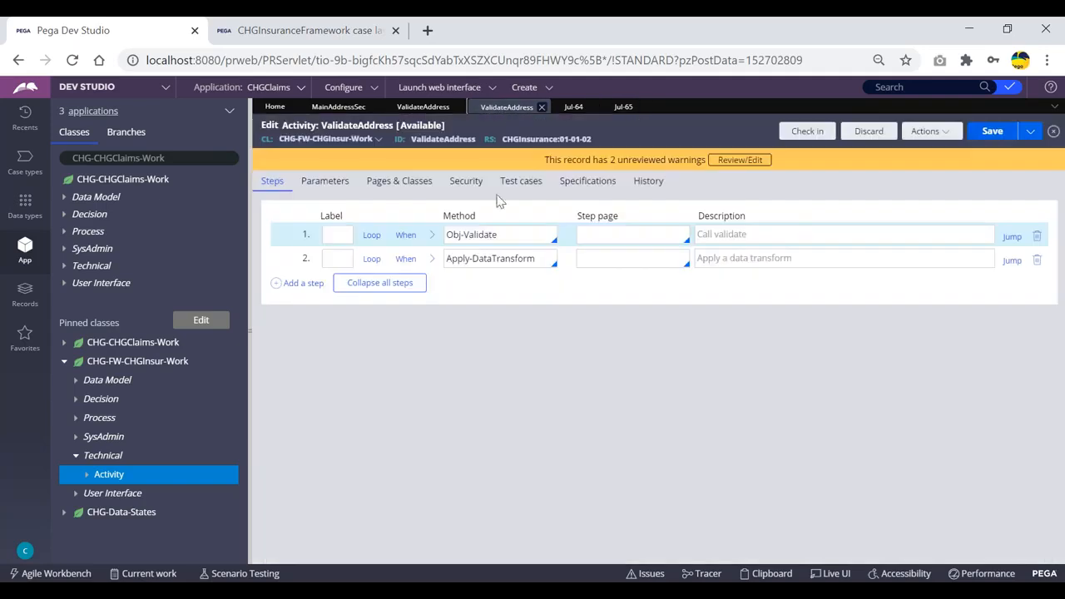
click(532, 258)
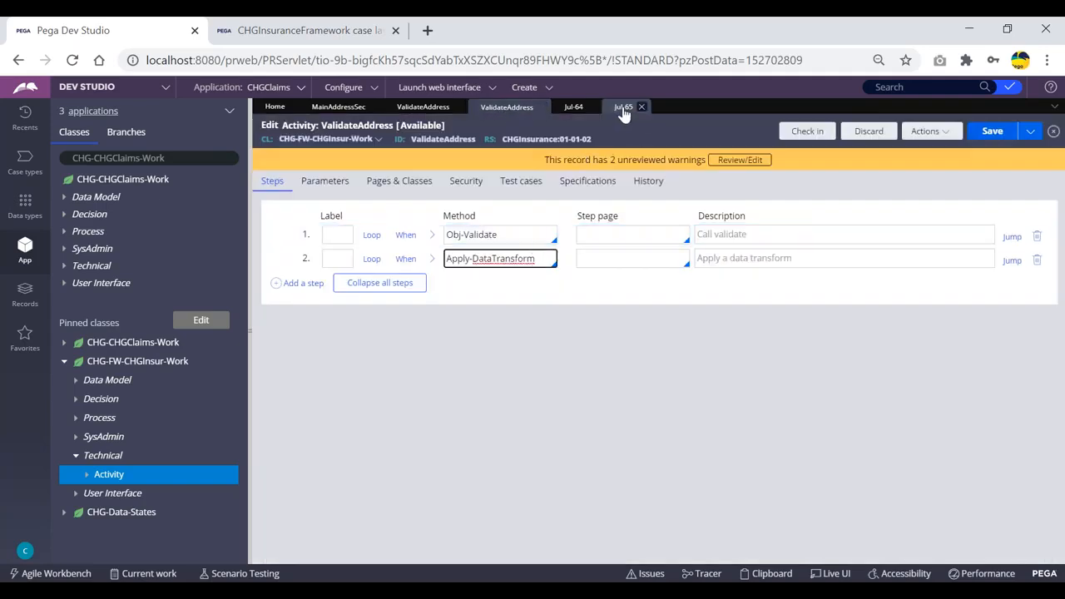
click(623, 106)
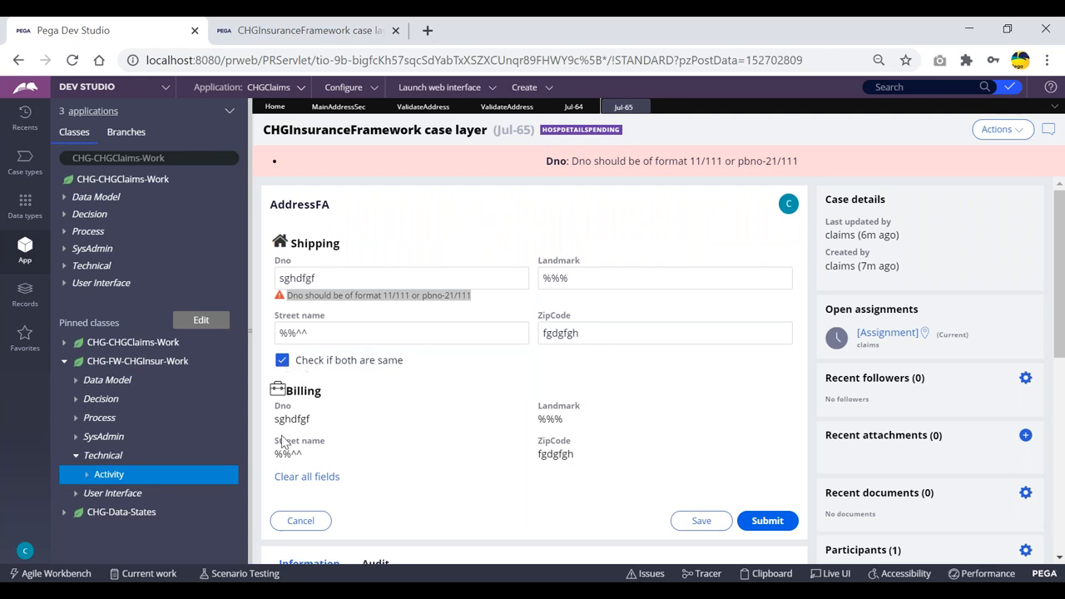
click(336, 278)
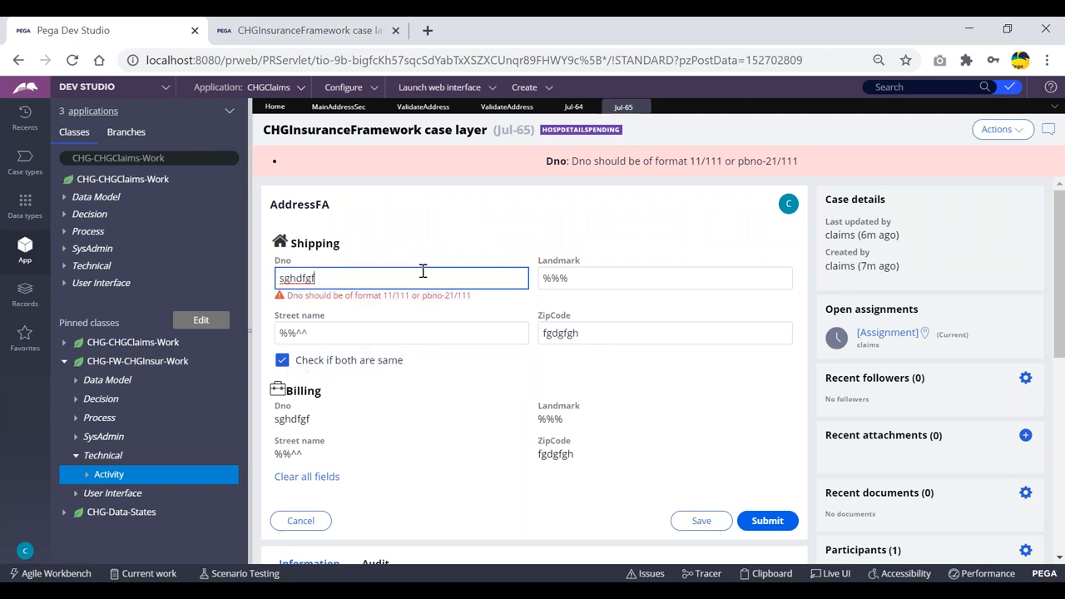
- Replace the shipping Dno with 3253-677 and clear "Check if both are same"
key(BackSpace)
key(BackSpace)
key(BackSpace)
key(BackSpace)
key(BackSpace)
text(3253-677)
click(282, 360)
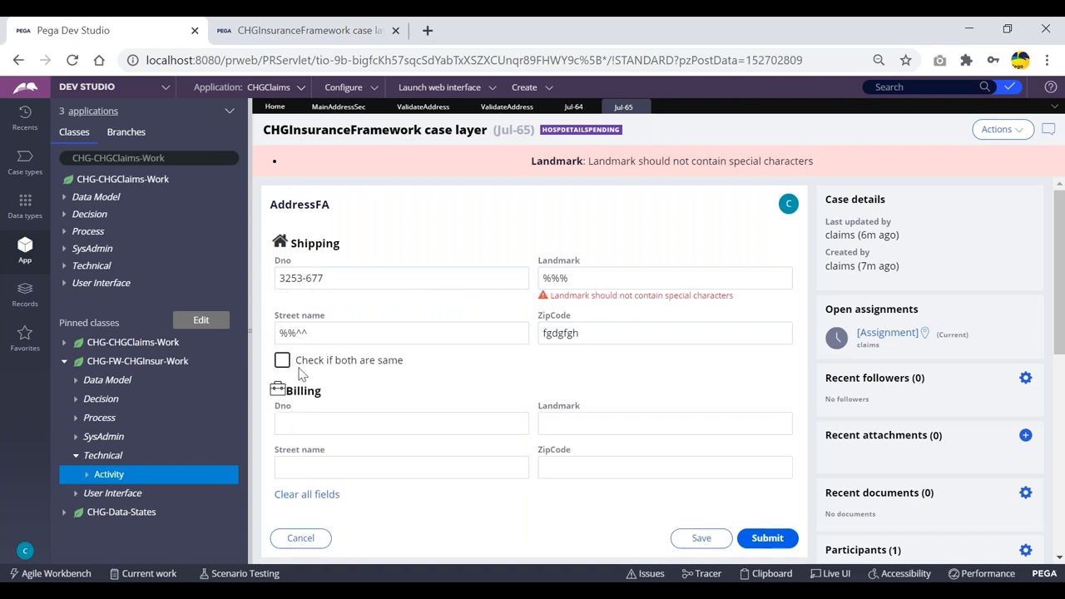
- Reselect "Check if both are same" to copy the shipping address to billing, and empty the shipping Landmark
drag(326, 279, 278, 279)
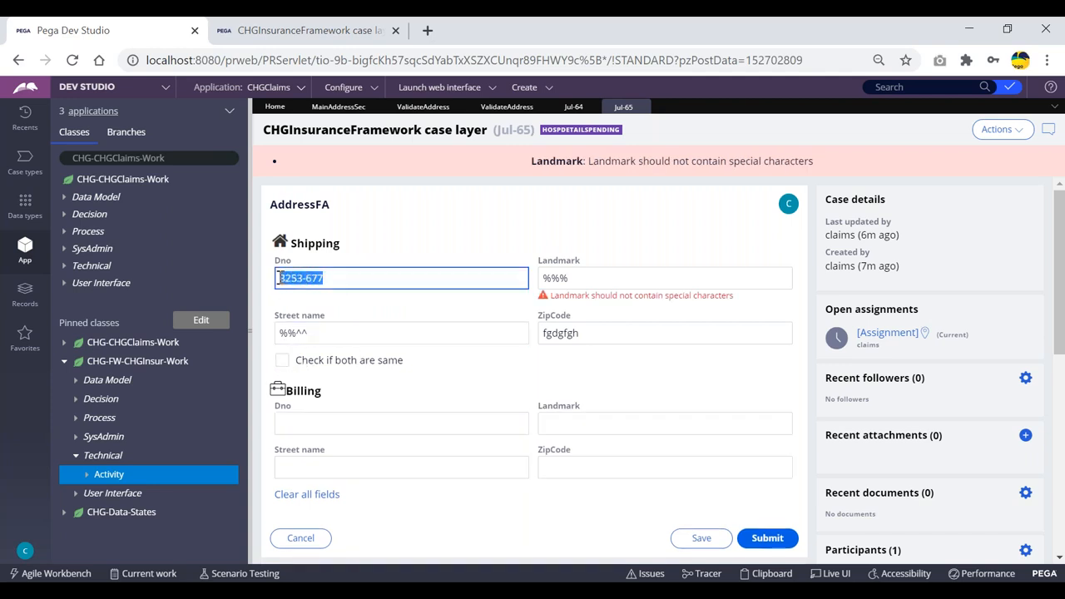
click(433, 362)
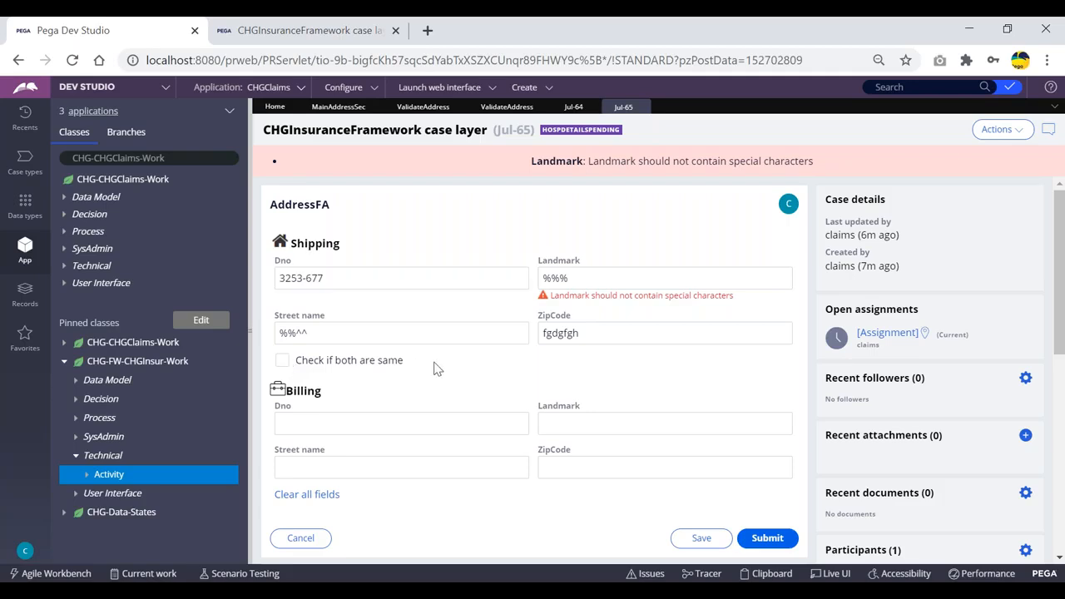
click(430, 337)
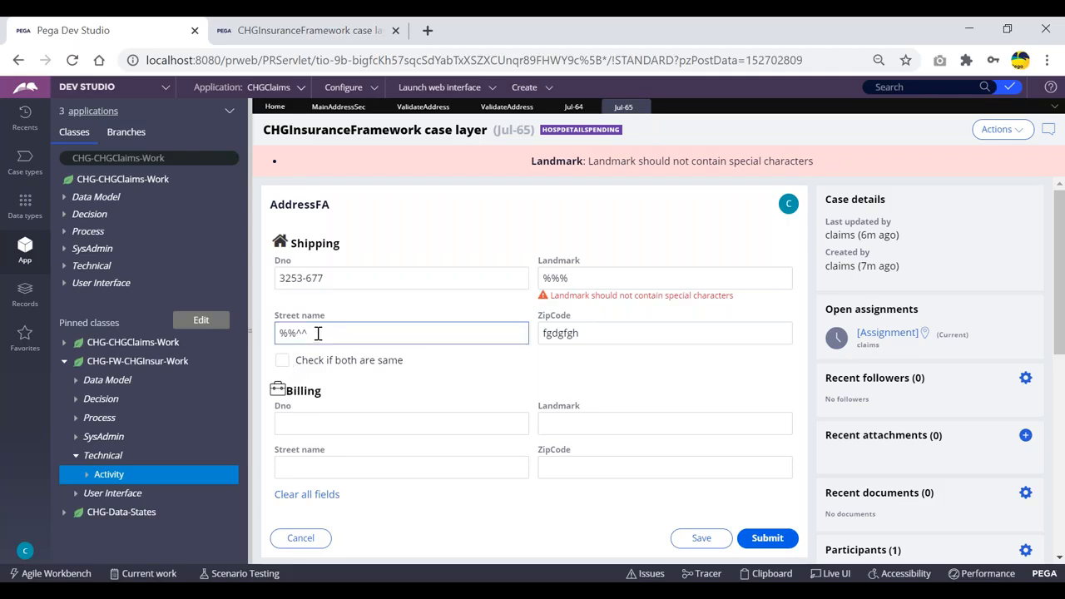
click(340, 269)
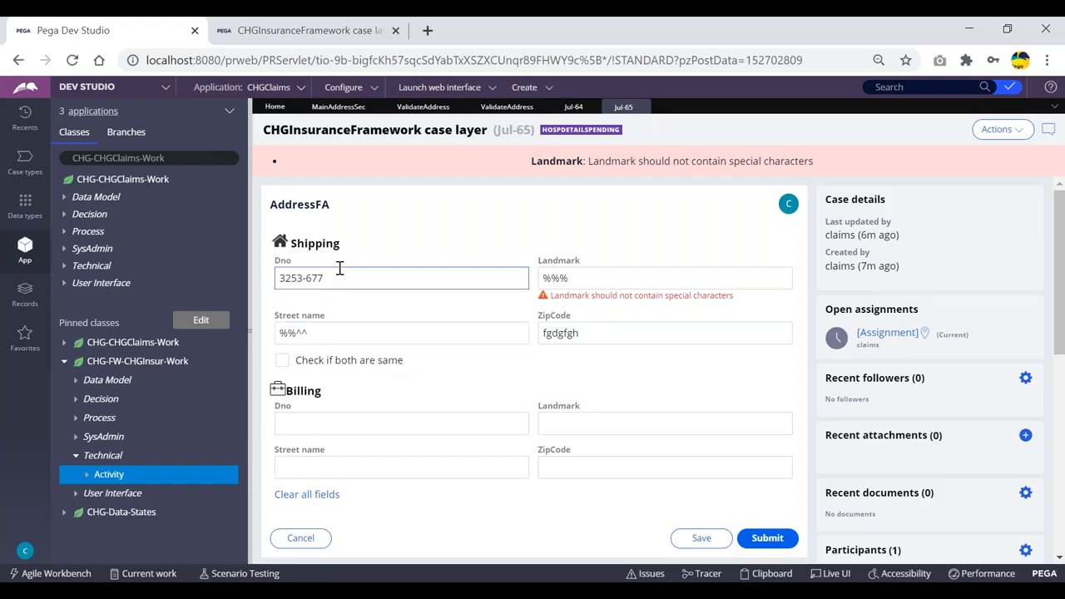
drag(333, 275, 280, 277)
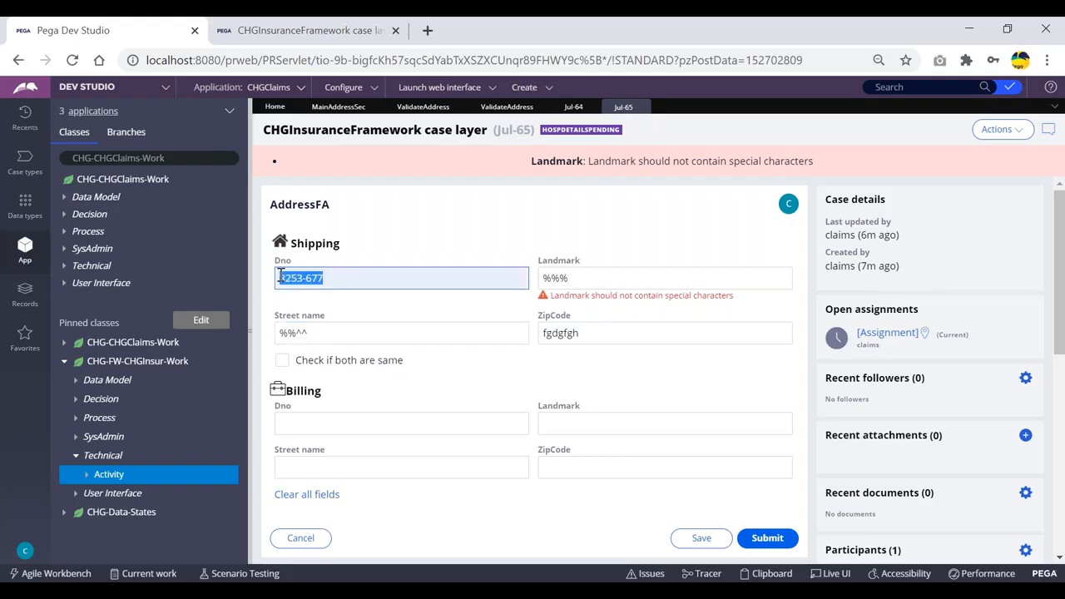
click(328, 288)
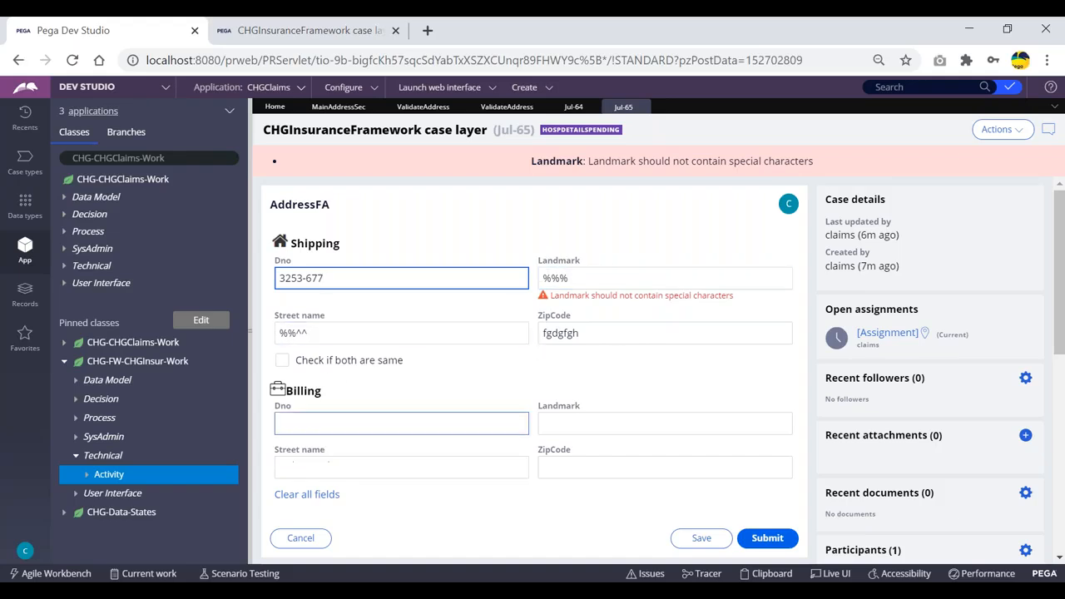
click(292, 364)
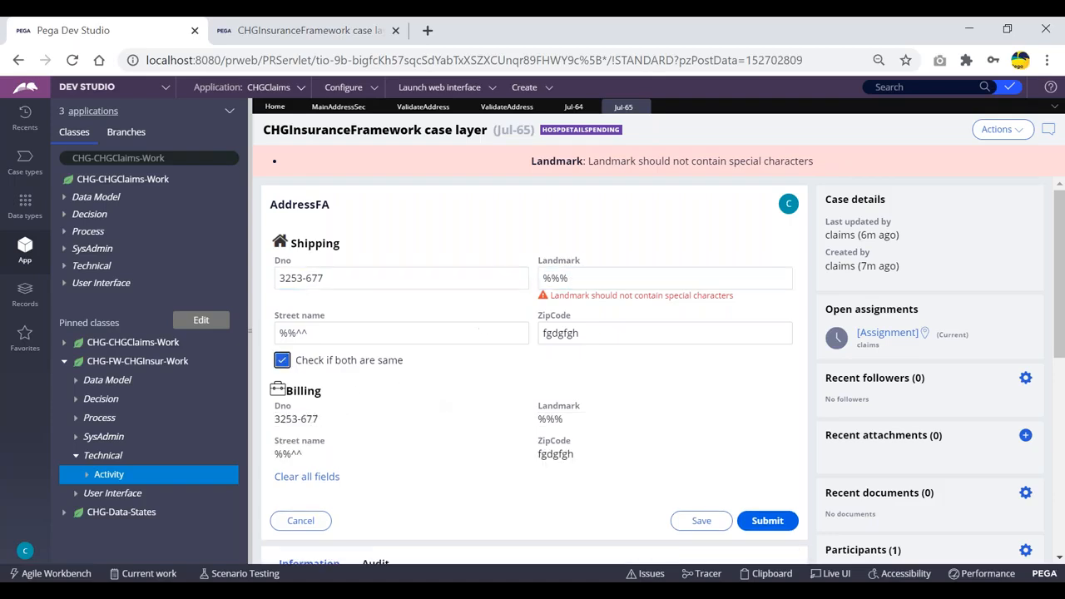
click(655, 277)
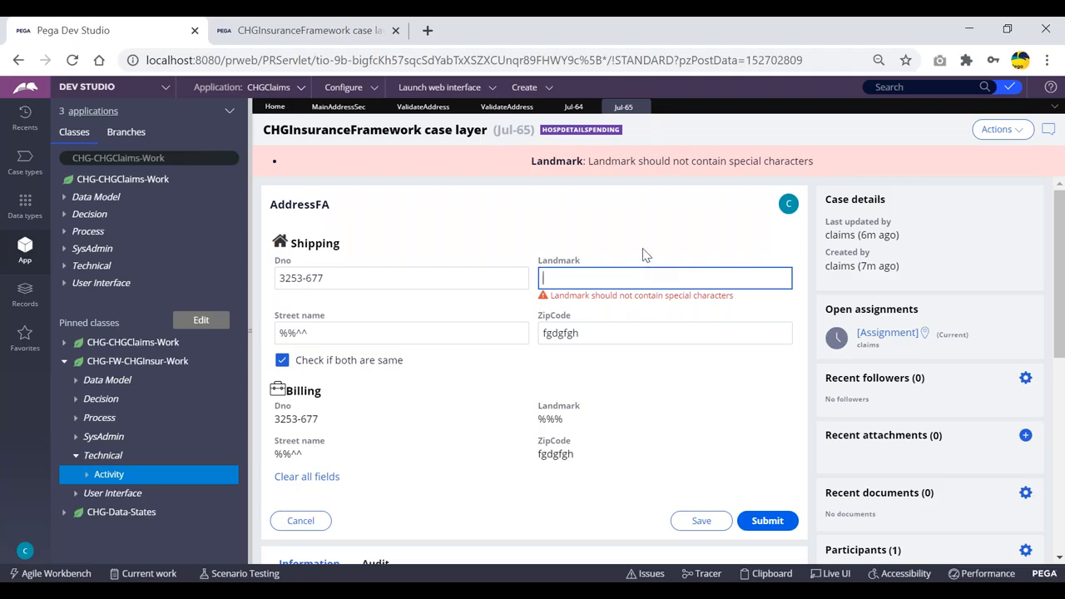
click(361, 278)
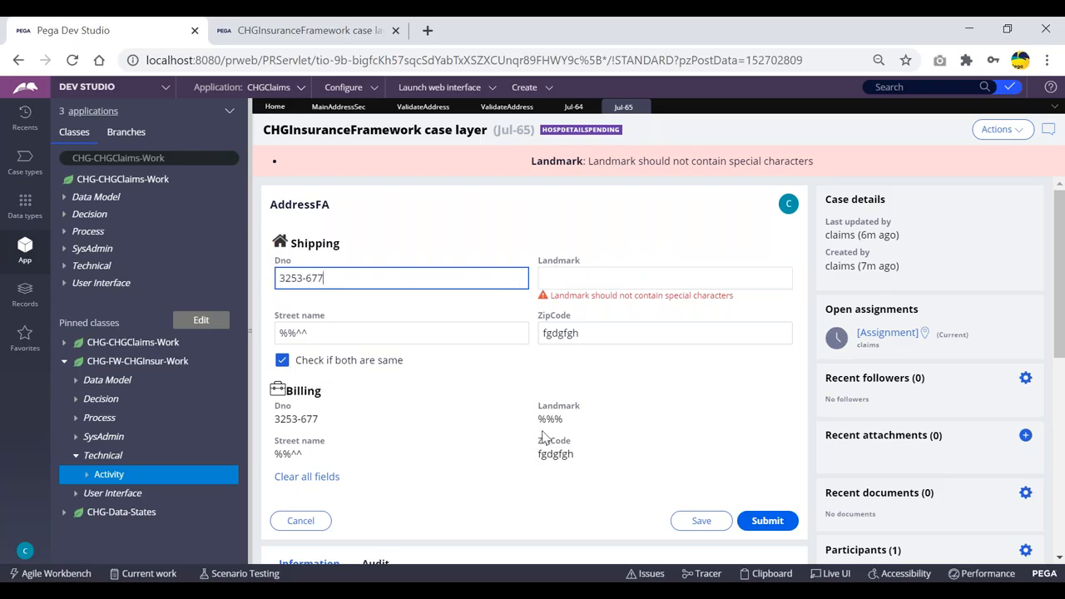
- Review the order of the Obj-Validate and Apply-DataTransform steps in the ValidateAddress activity
click(423, 107)
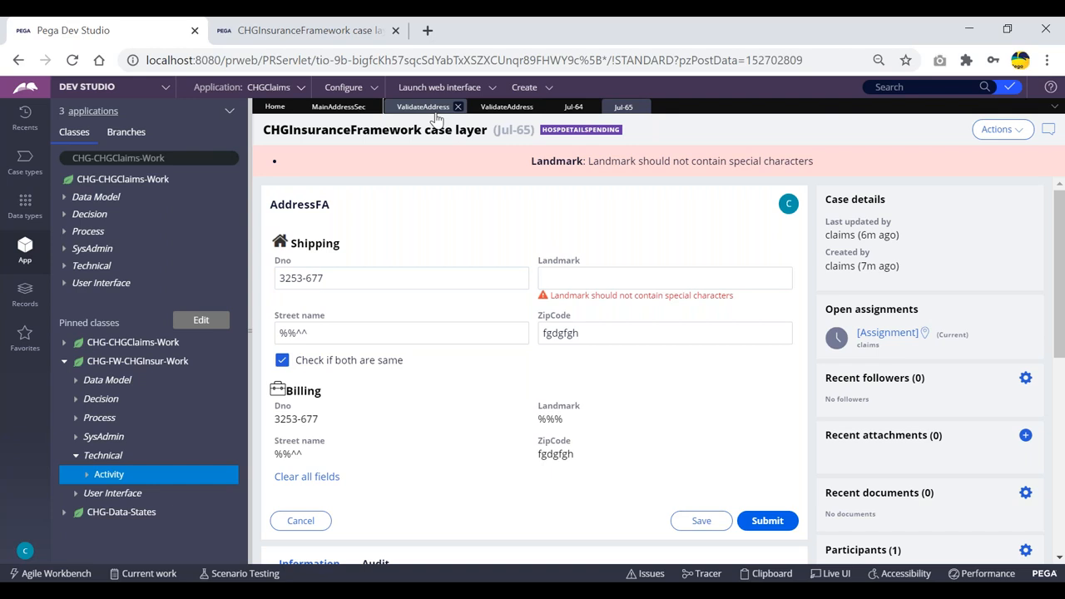
click(507, 107)
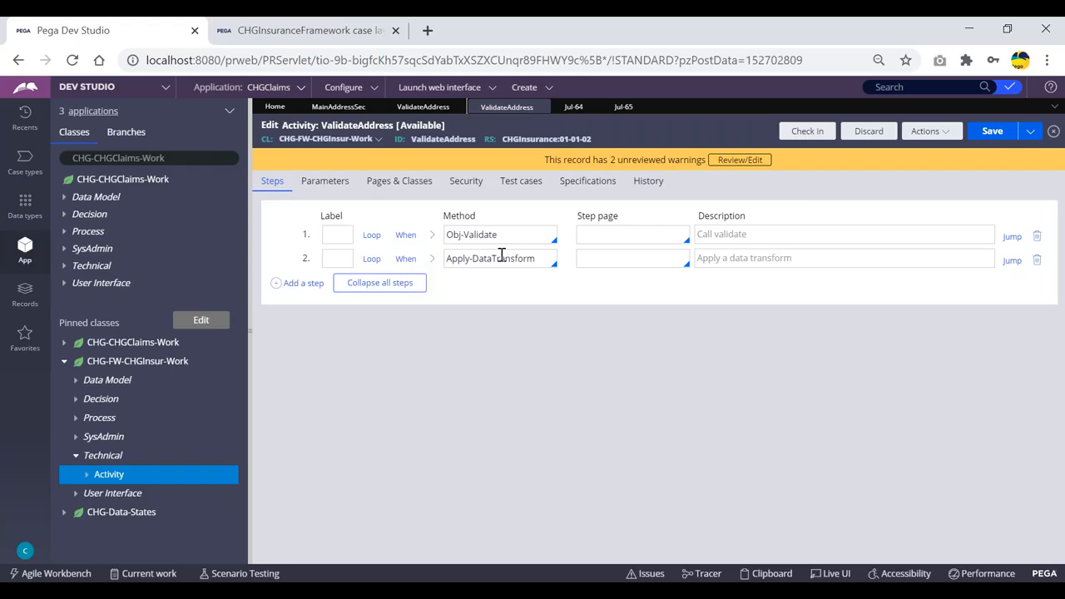
drag(536, 258, 447, 258)
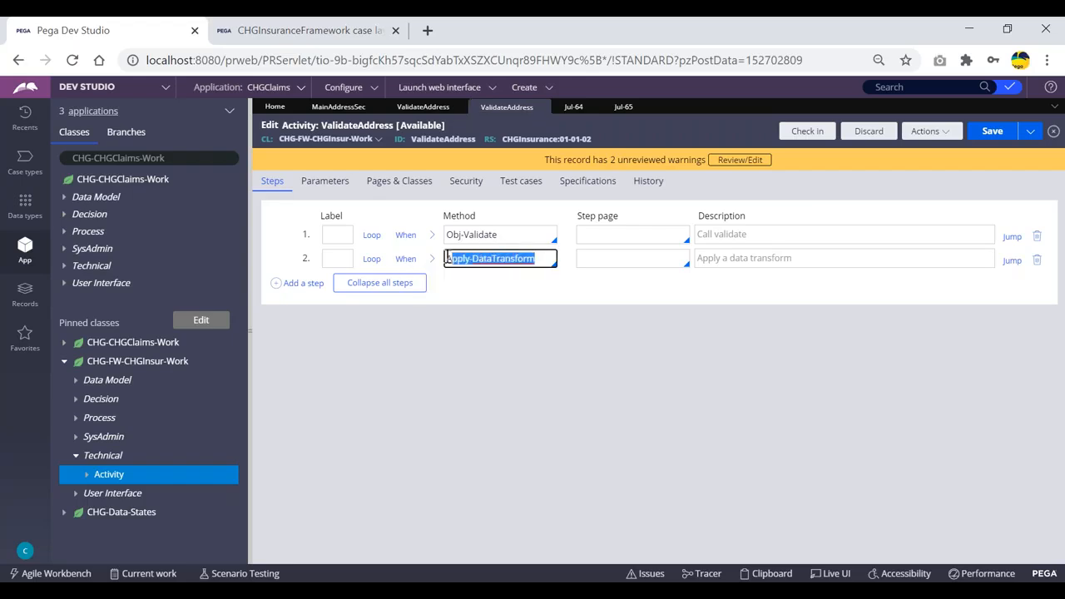
click(335, 250)
click(341, 235)
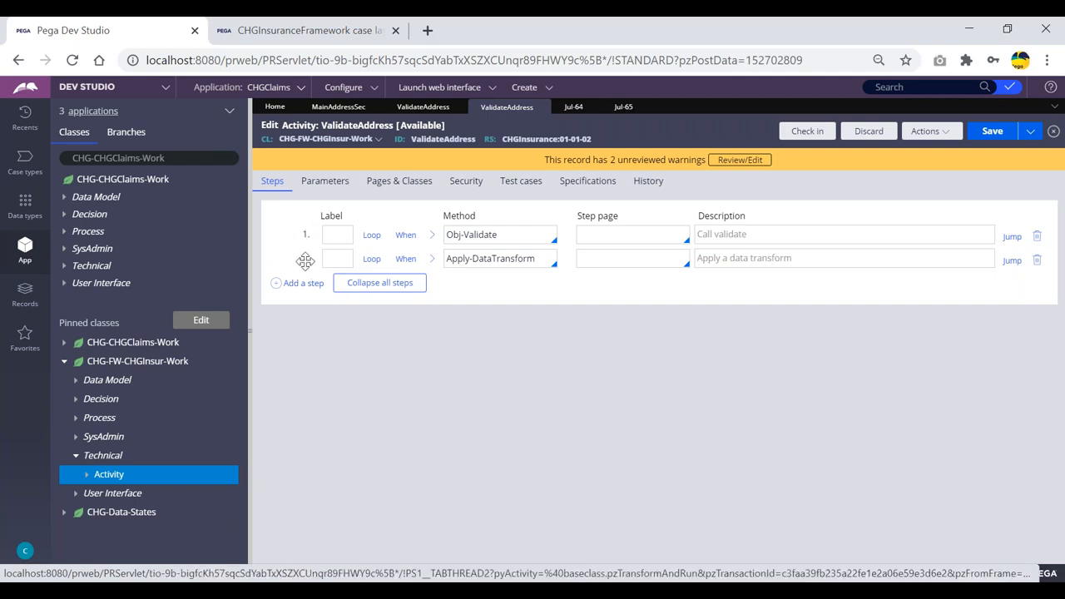
click(344, 257)
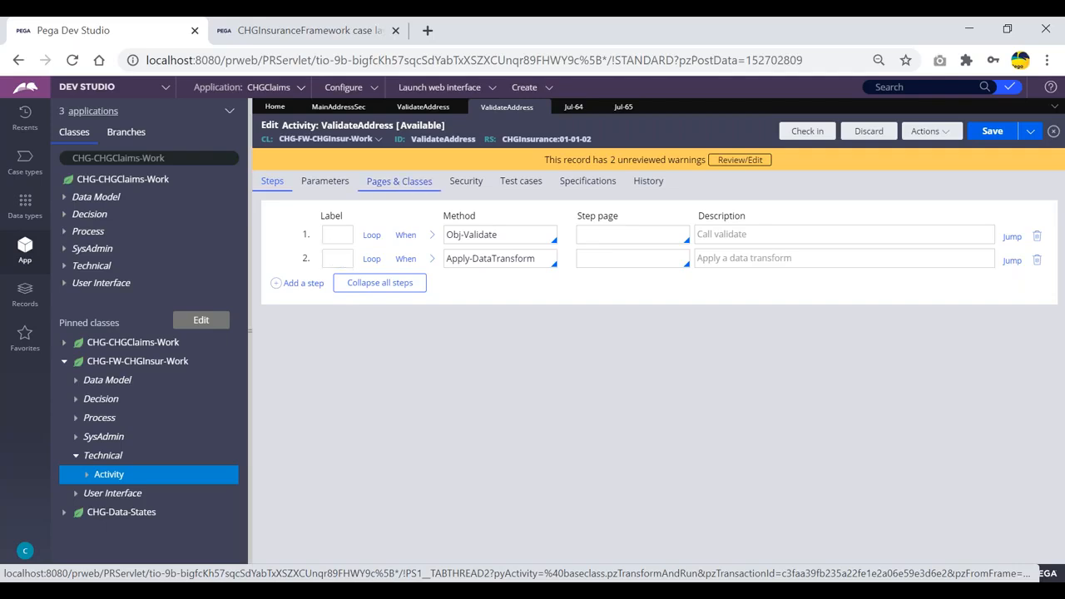
- Check the billing values in the Jul-65 case against the activity's Apply-DataTransform step
click(623, 106)
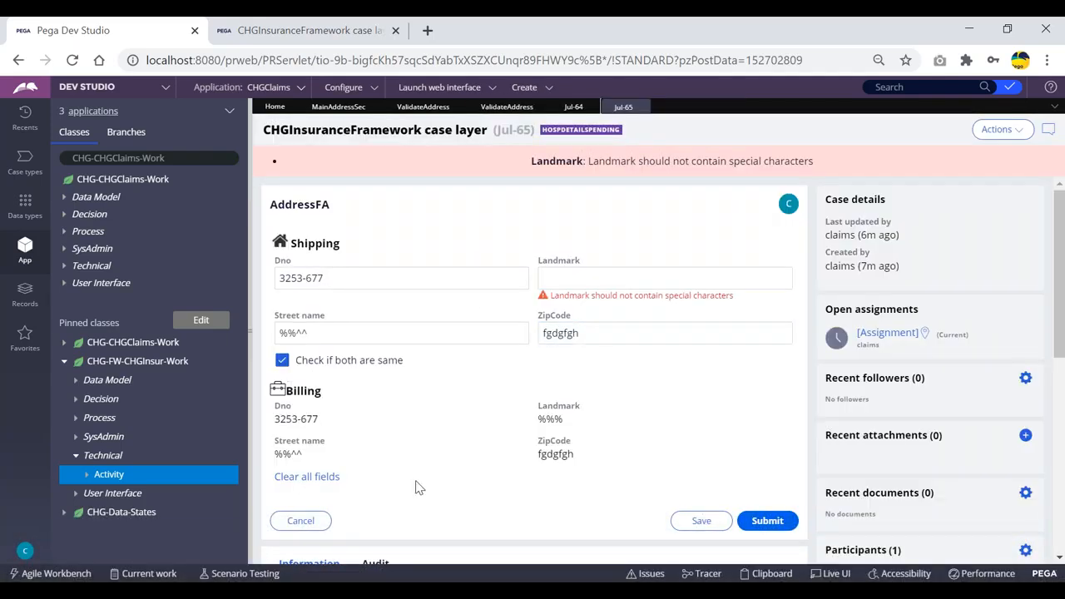
click(572, 108)
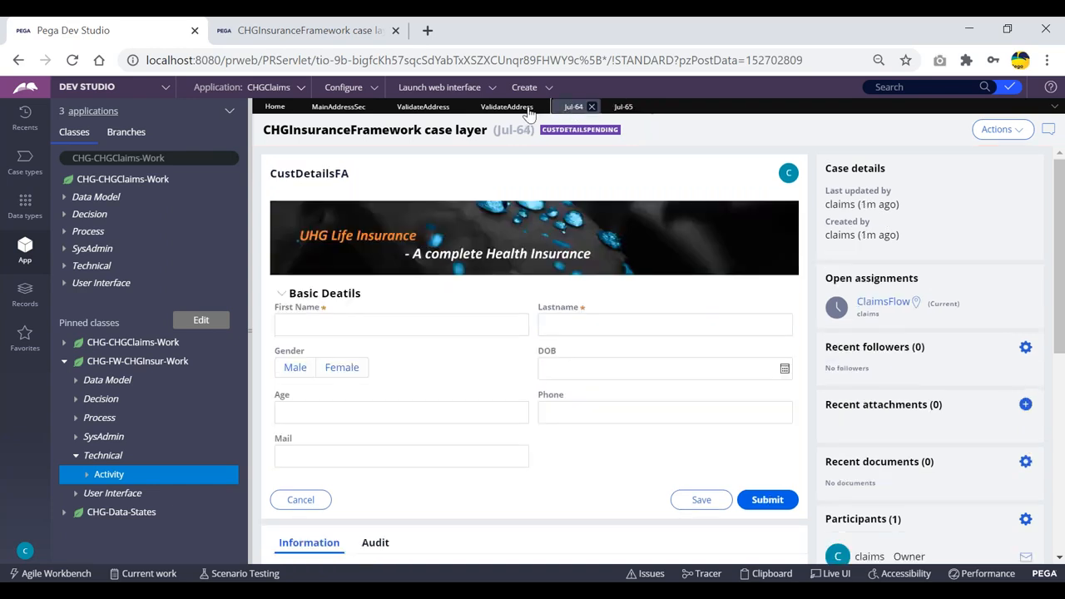
click(504, 107)
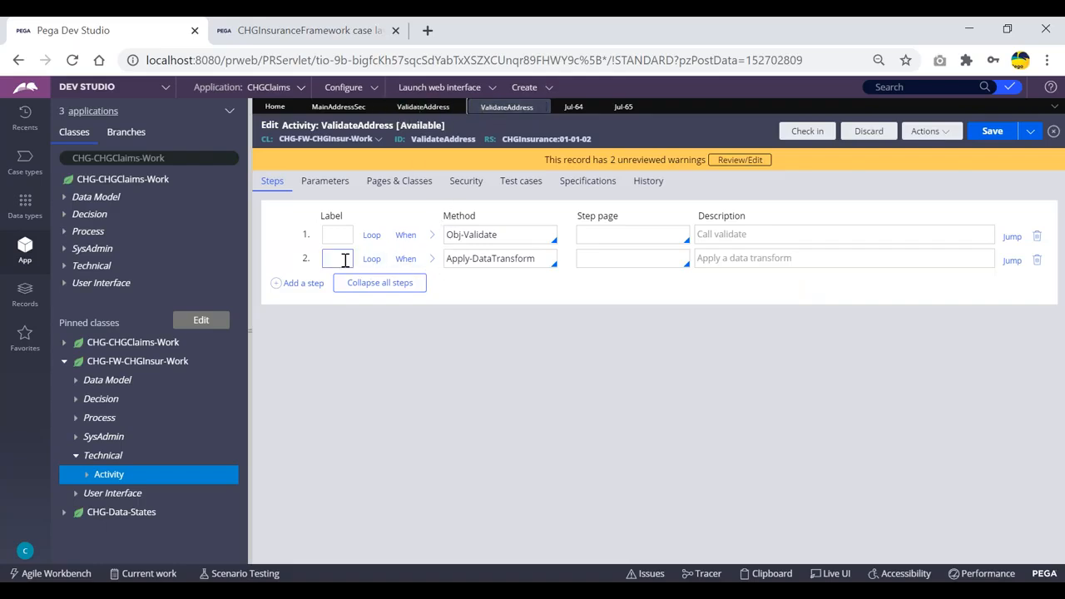
click(541, 259)
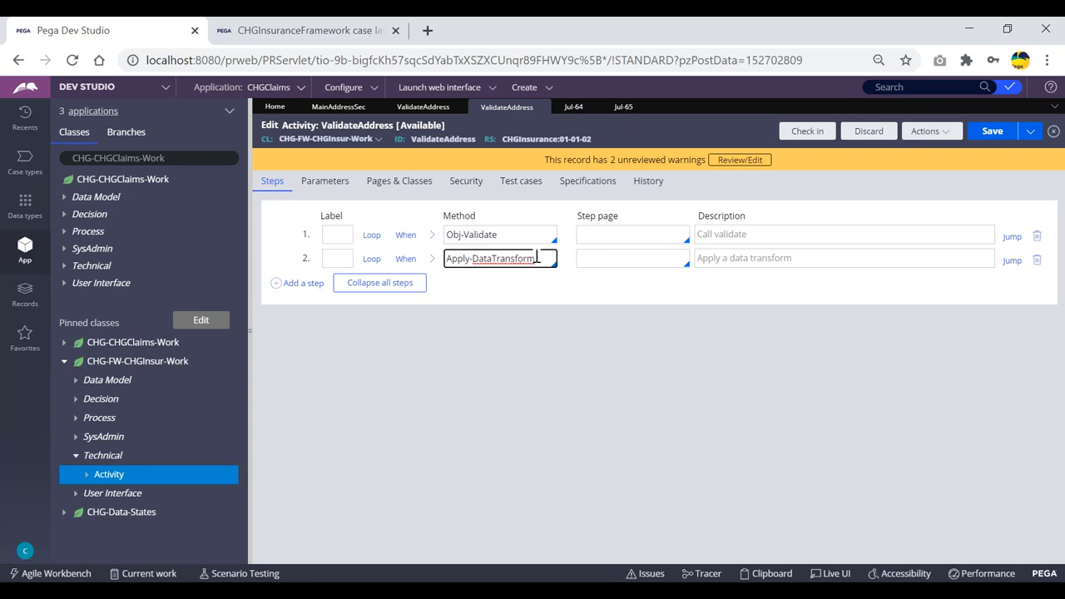
drag(536, 258, 446, 257)
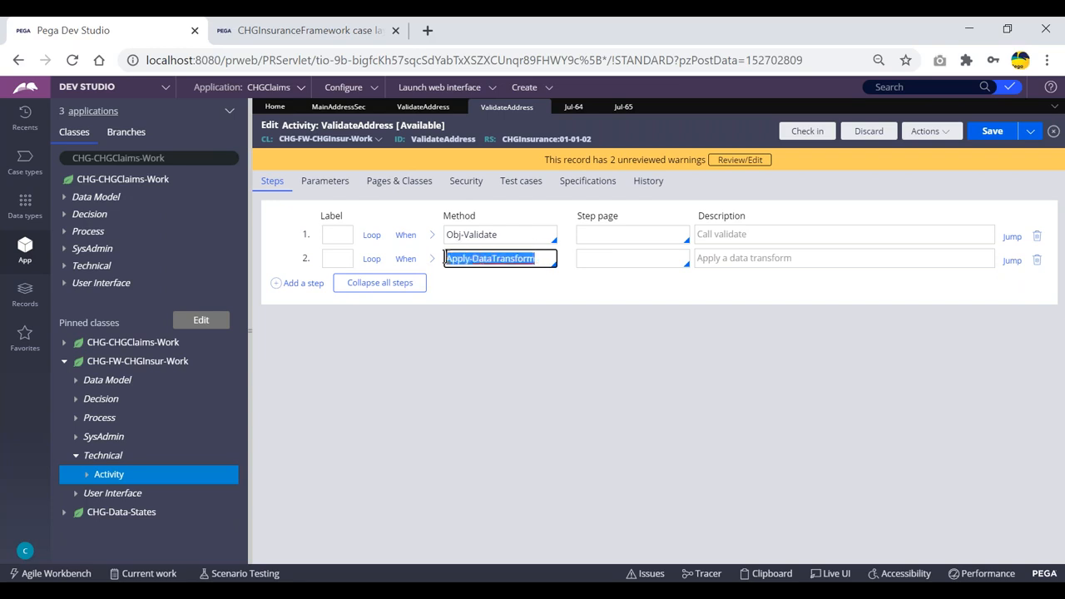
click(482, 285)
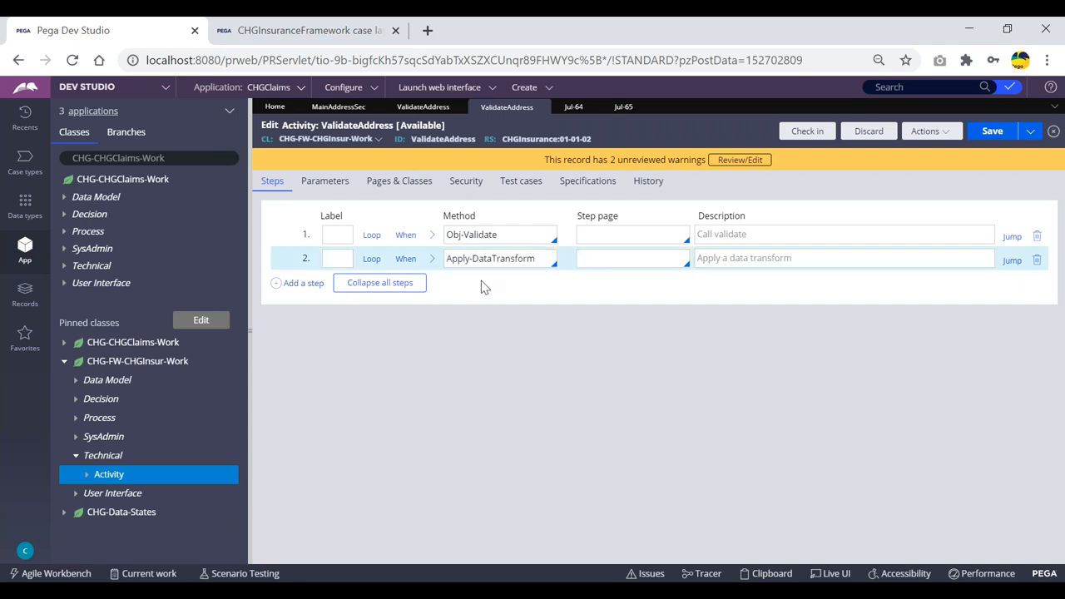
- Return to the Jul-65 case and remove the last three characters of the shipping Dno
click(572, 107)
click(626, 107)
click(428, 331)
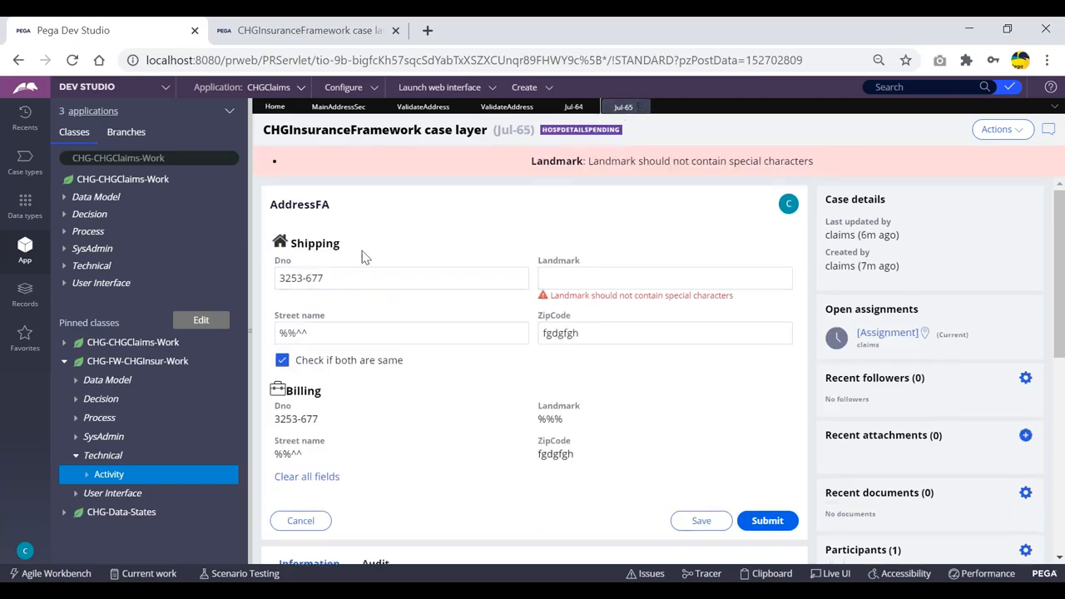
click(390, 276)
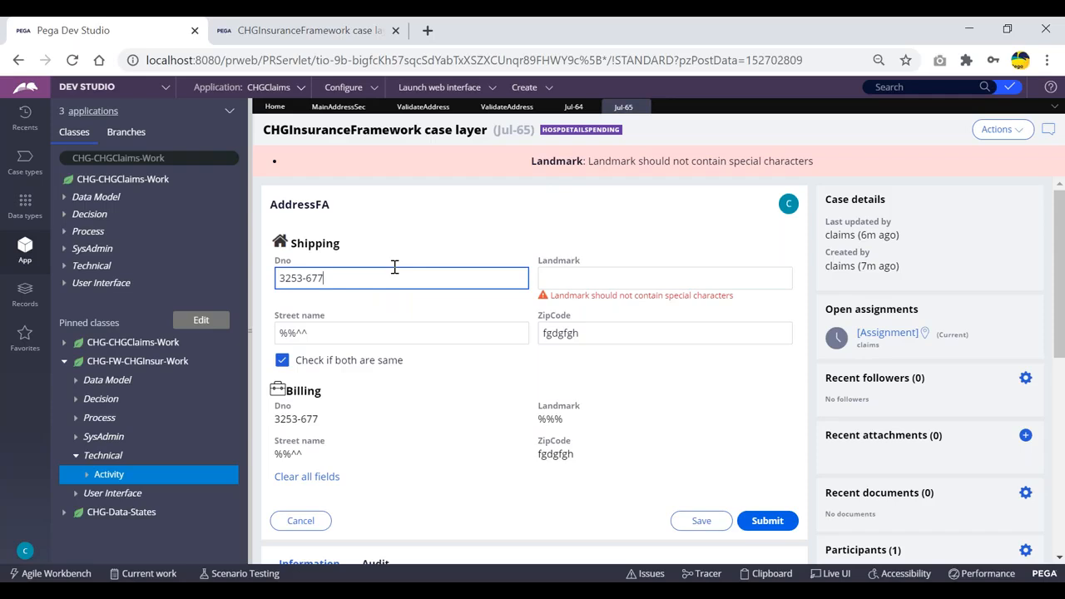
key(BackSpace)
key(BackSpace)
key(BackSpace)
- View the When condition settings of ValidateAddress's Apply-DataTransform step and dismiss them without changes
click(505, 110)
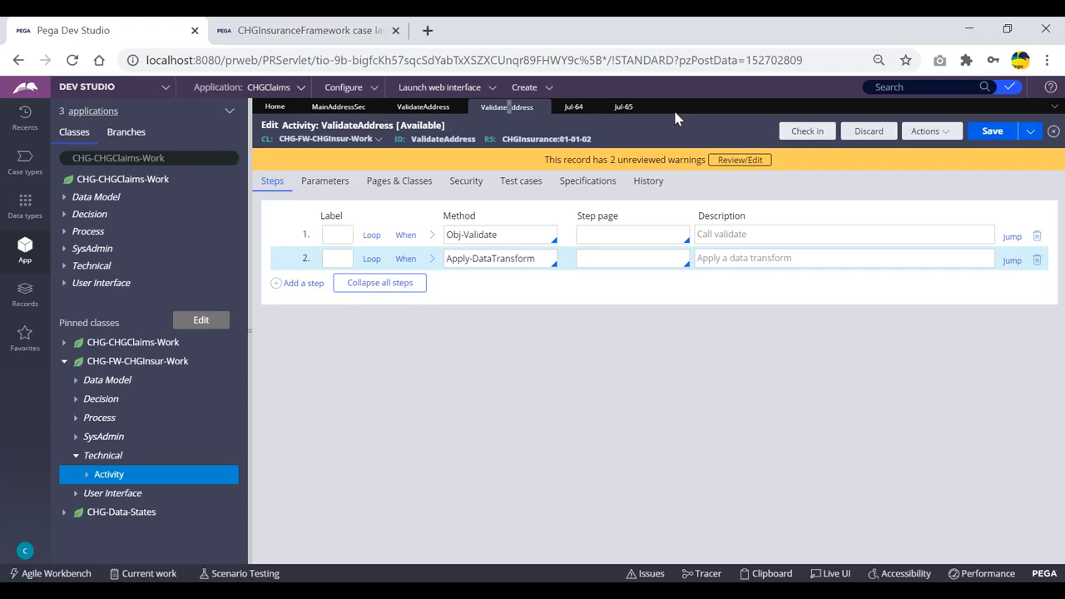
click(406, 259)
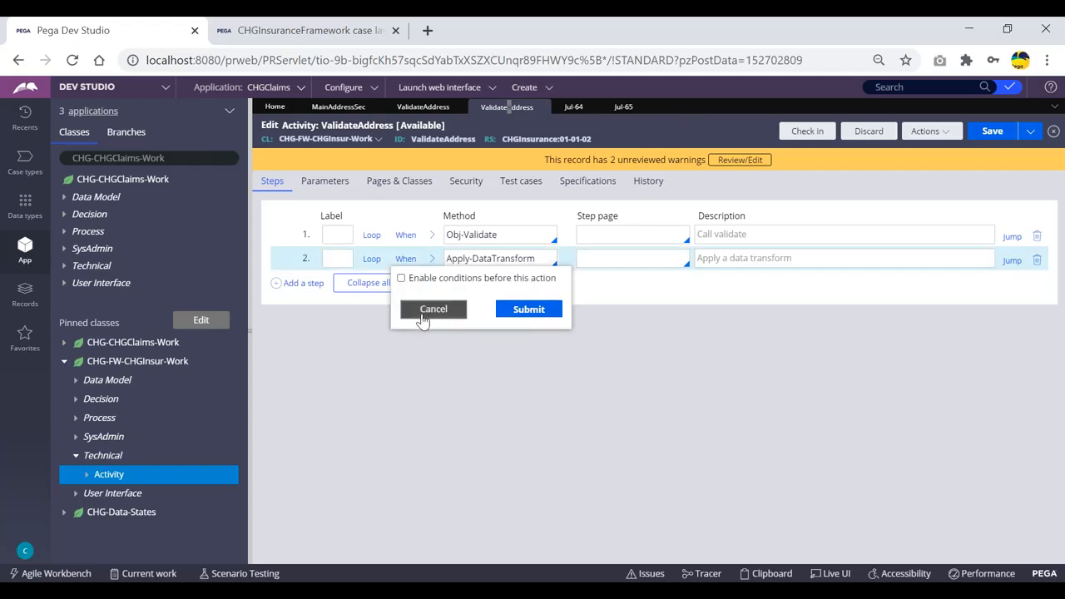
click(424, 310)
click(302, 259)
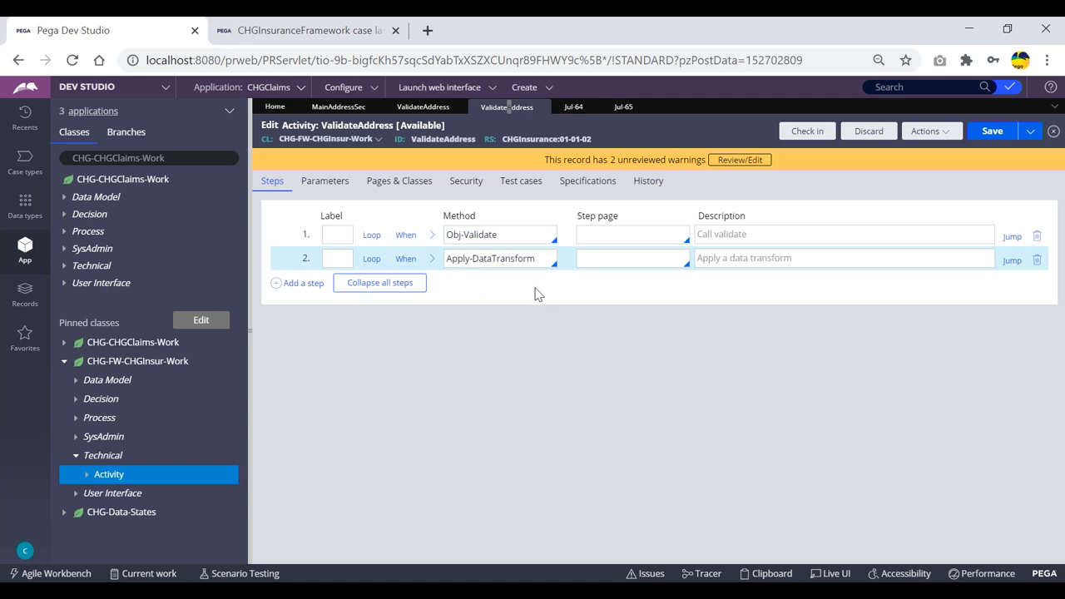
- Switch to the Notepad notes, add the line hasMessages below the zip rule, and highlight it
key(alt+Tab)
click(489, 360)
key(Return)
key(Return)
text(hasMessages)
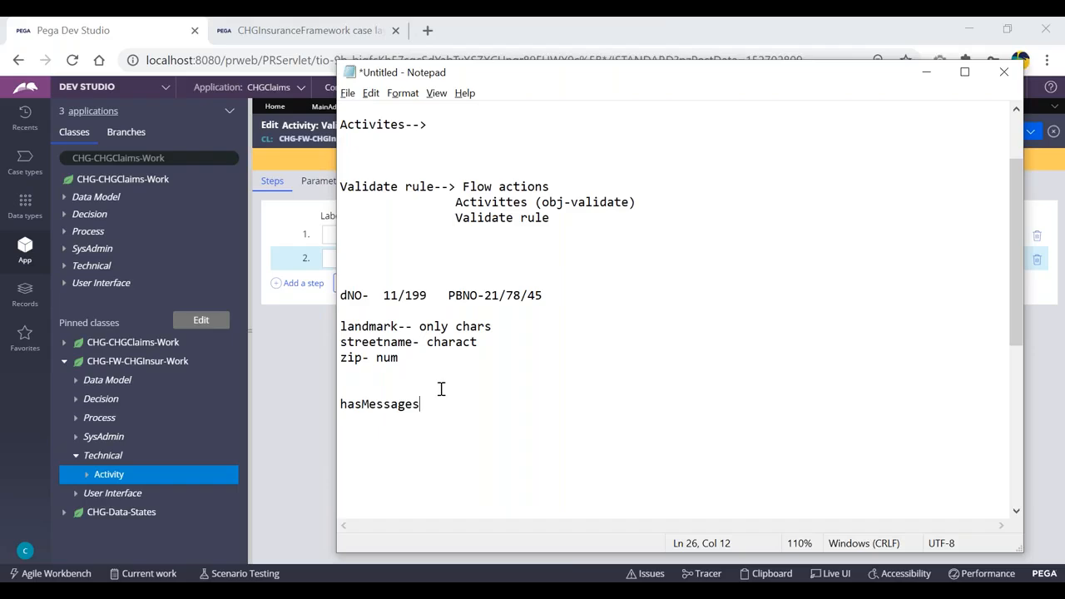
drag(424, 403, 339, 401)
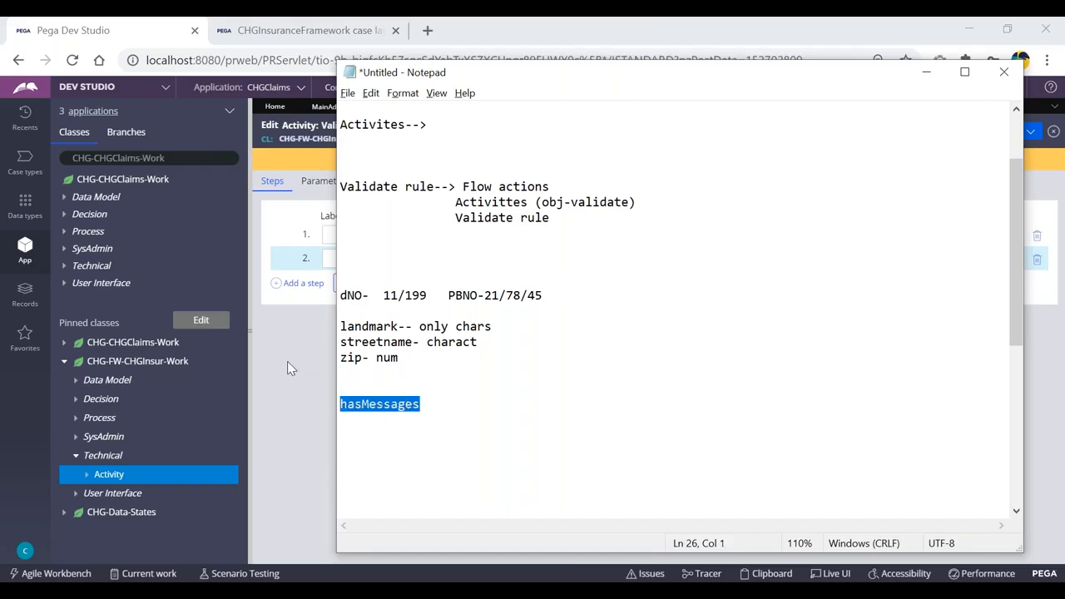
key(alt+Tab)
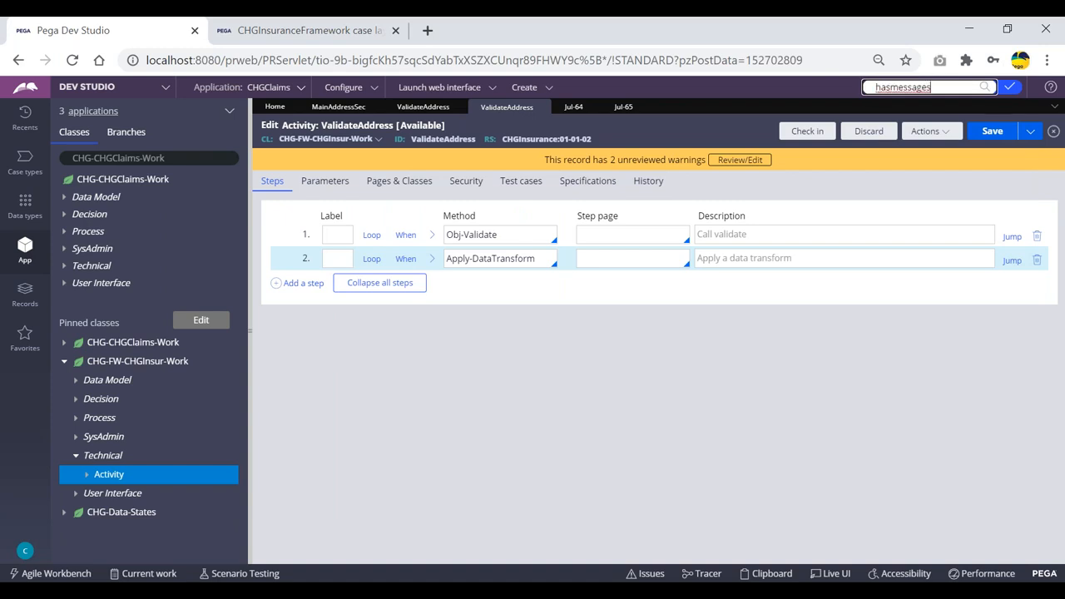
key(Return)
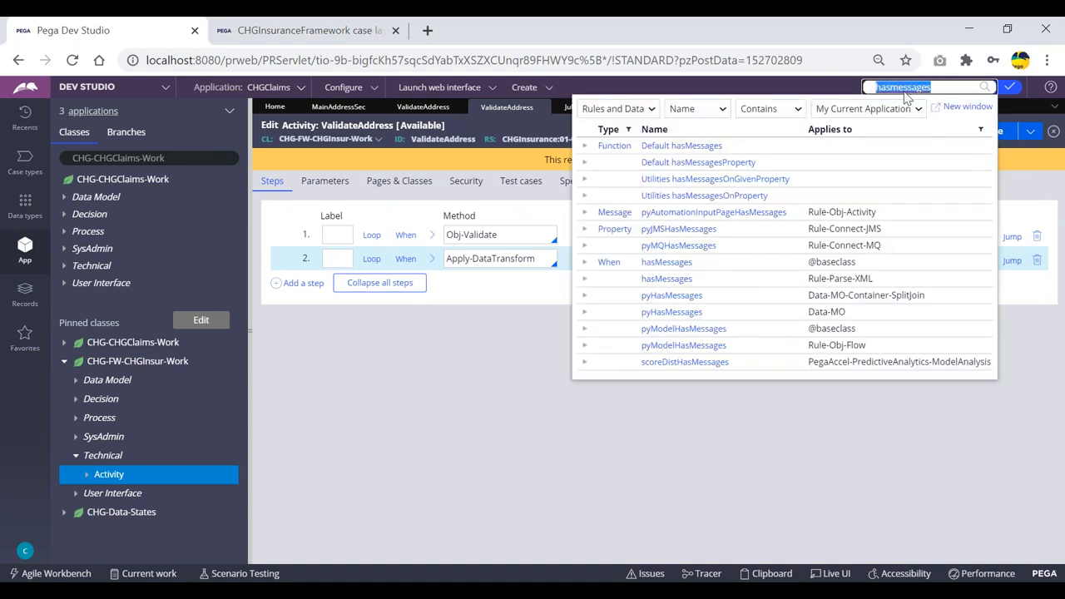
click(666, 263)
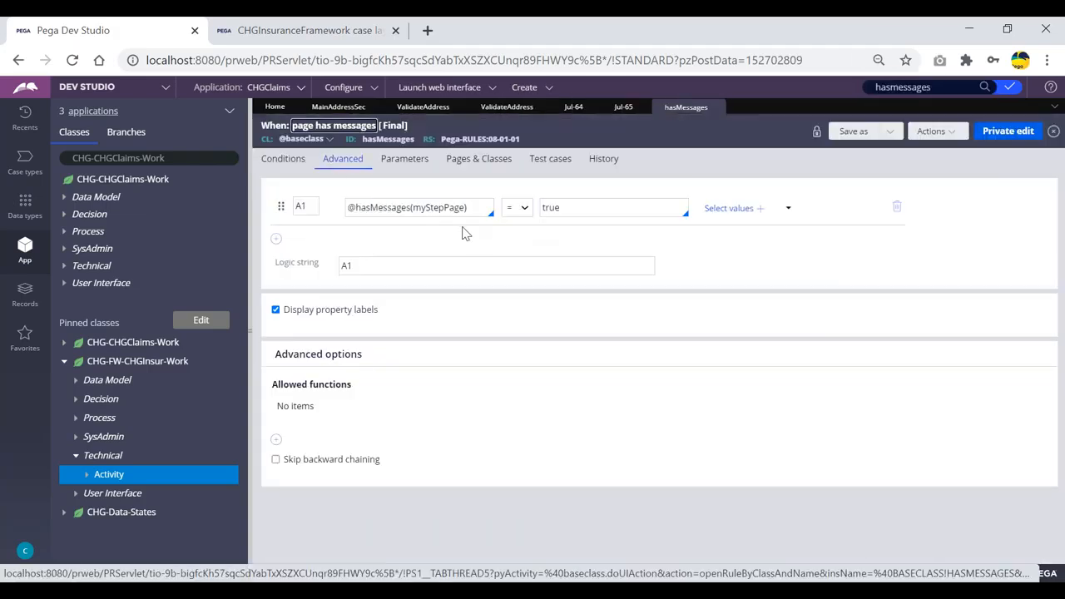
double_click(442, 209)
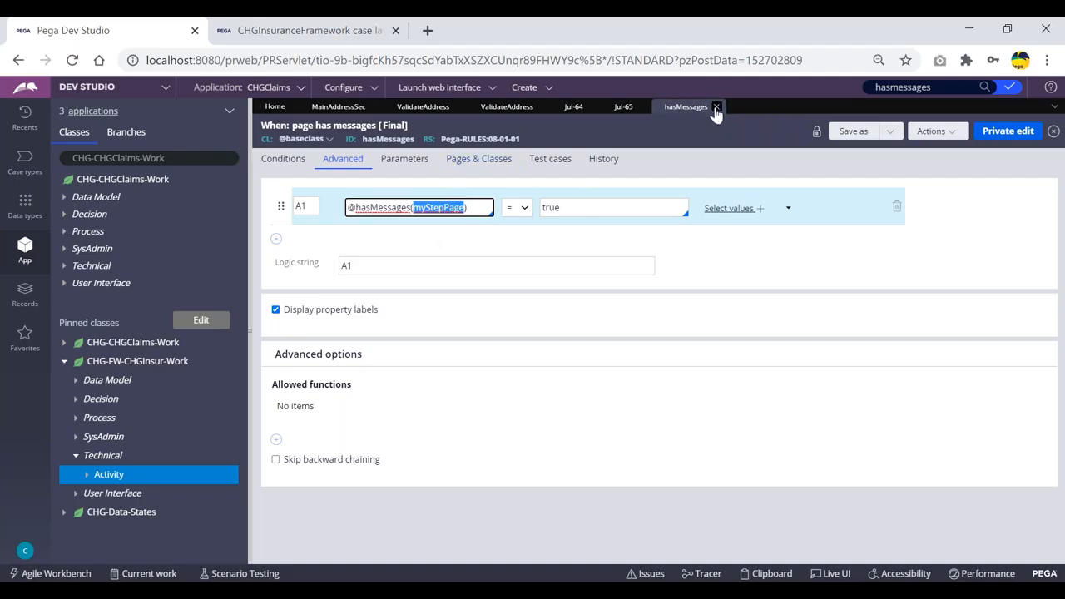
click(716, 108)
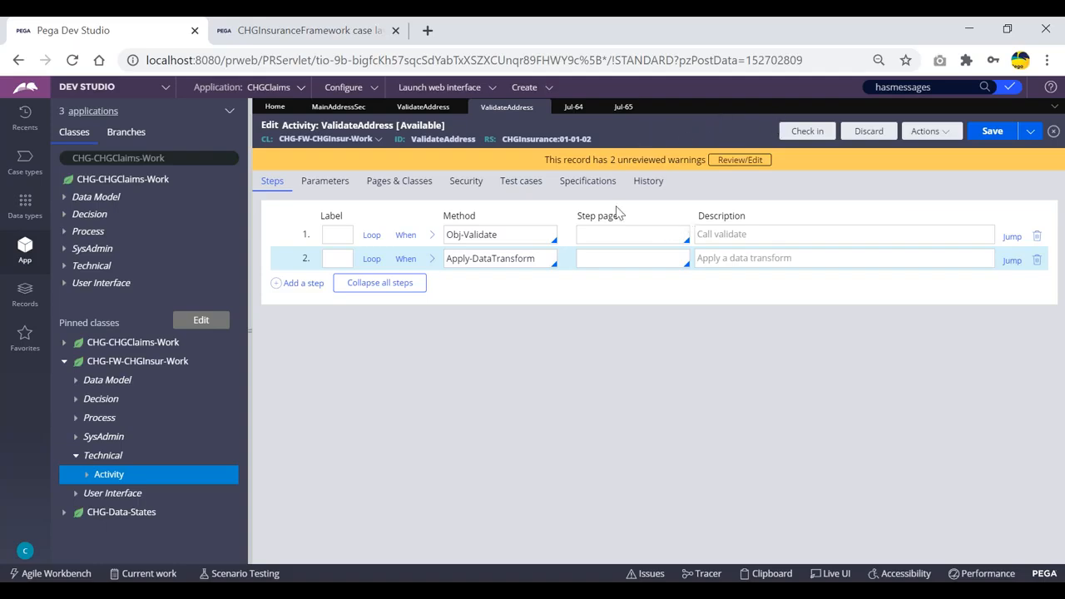
click(405, 260)
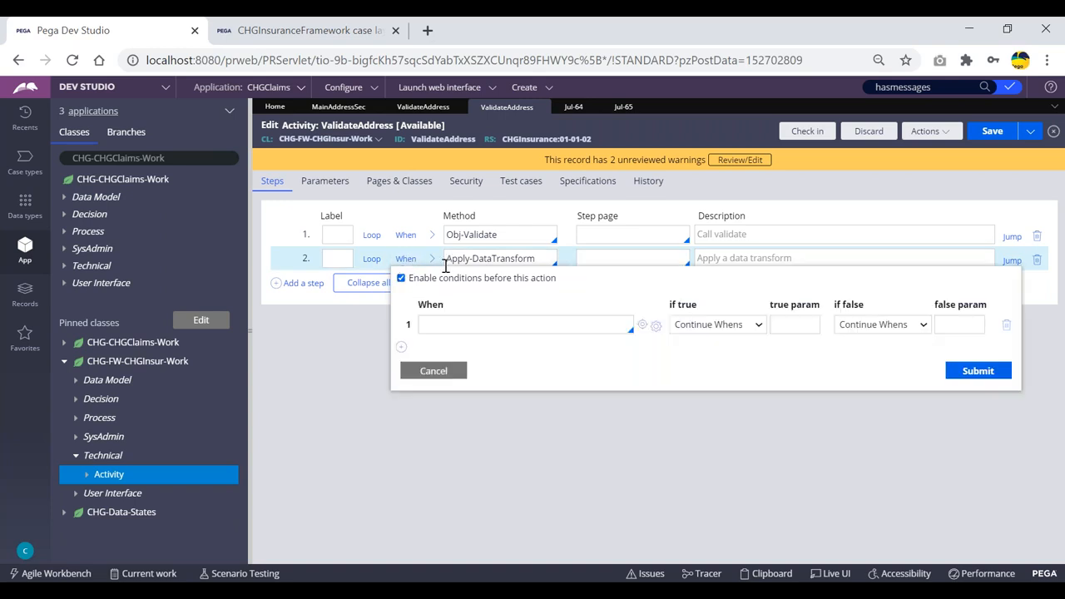
click(466, 323)
text(has)
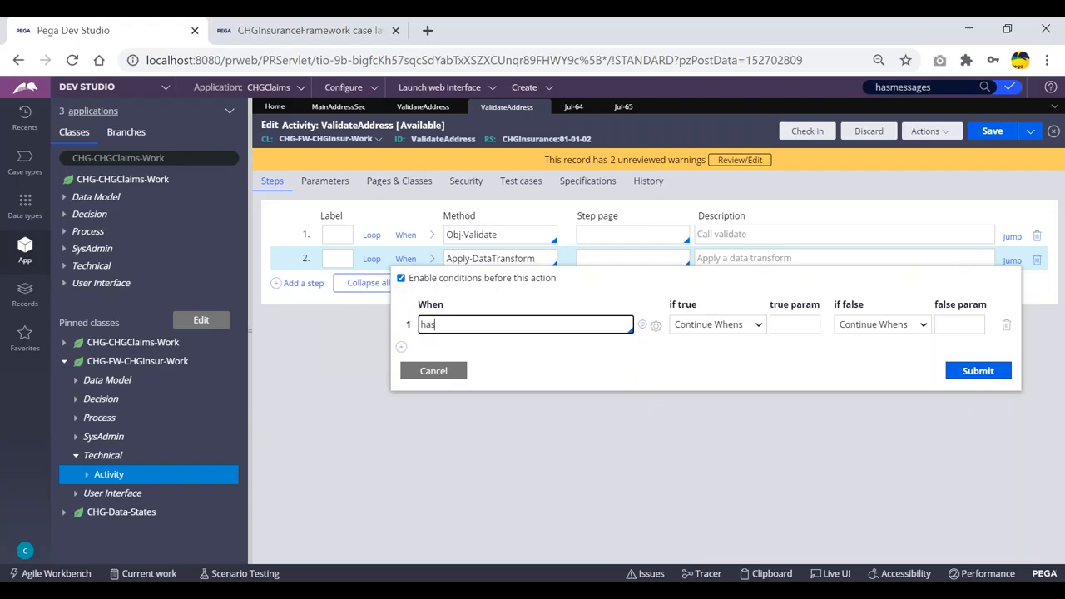
key(Down)
key(Down)
key(Down)
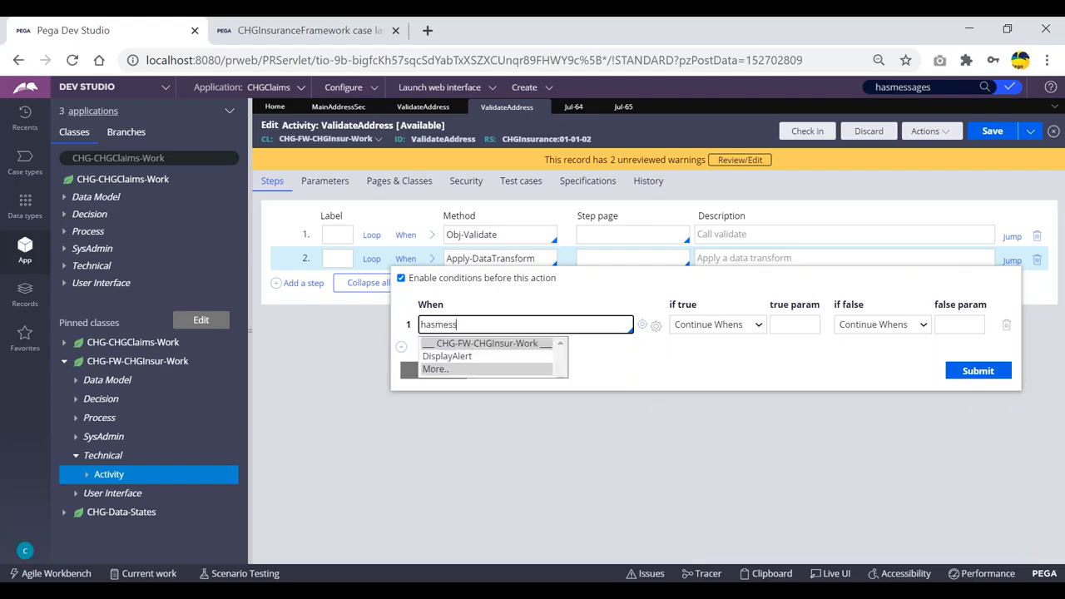
key(Return)
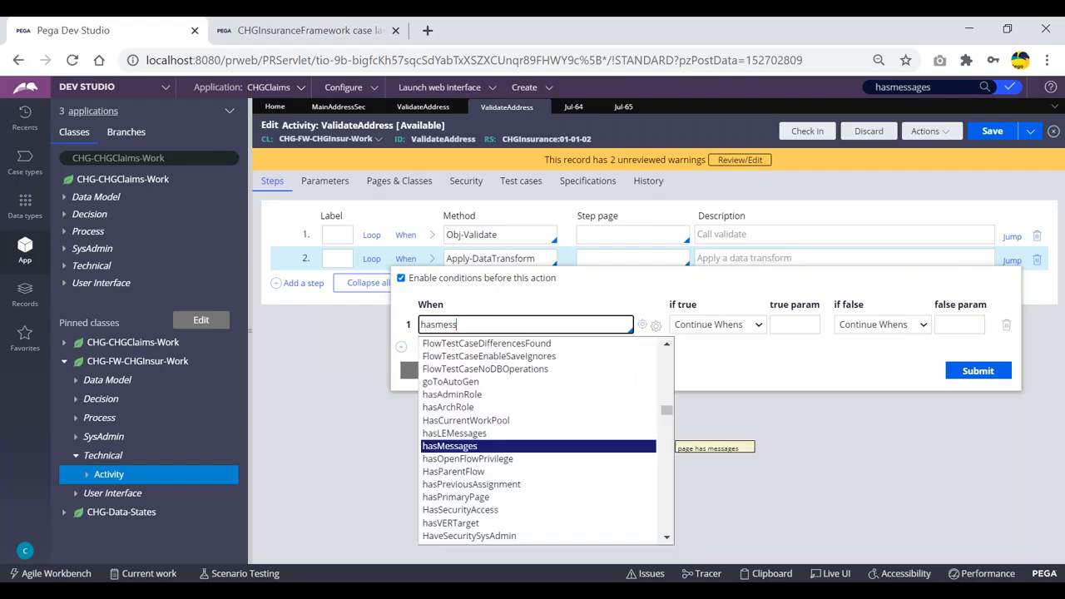
key(Return)
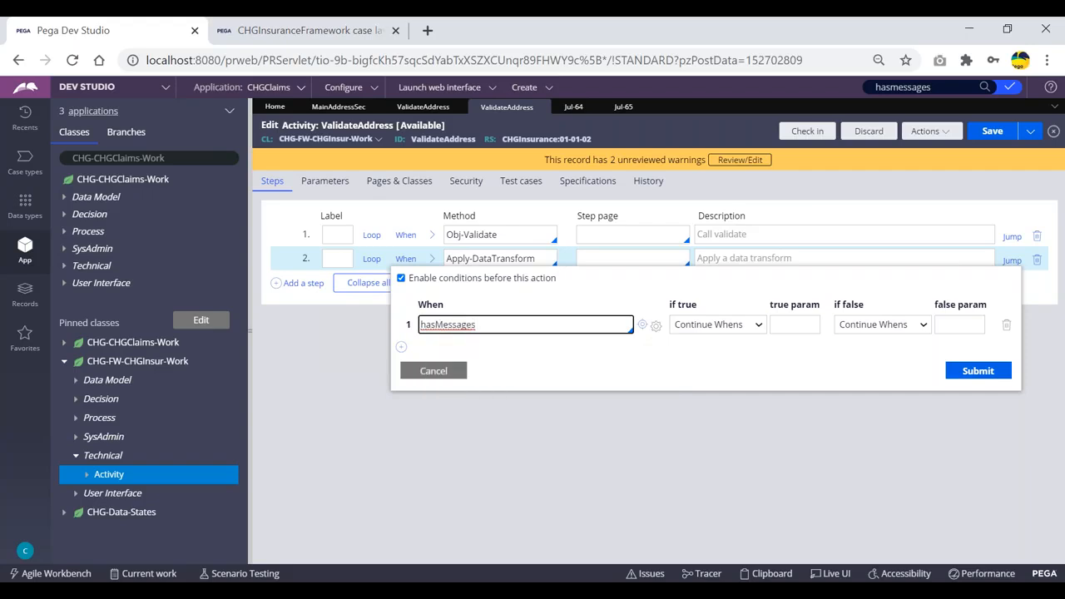
drag(477, 325, 419, 325)
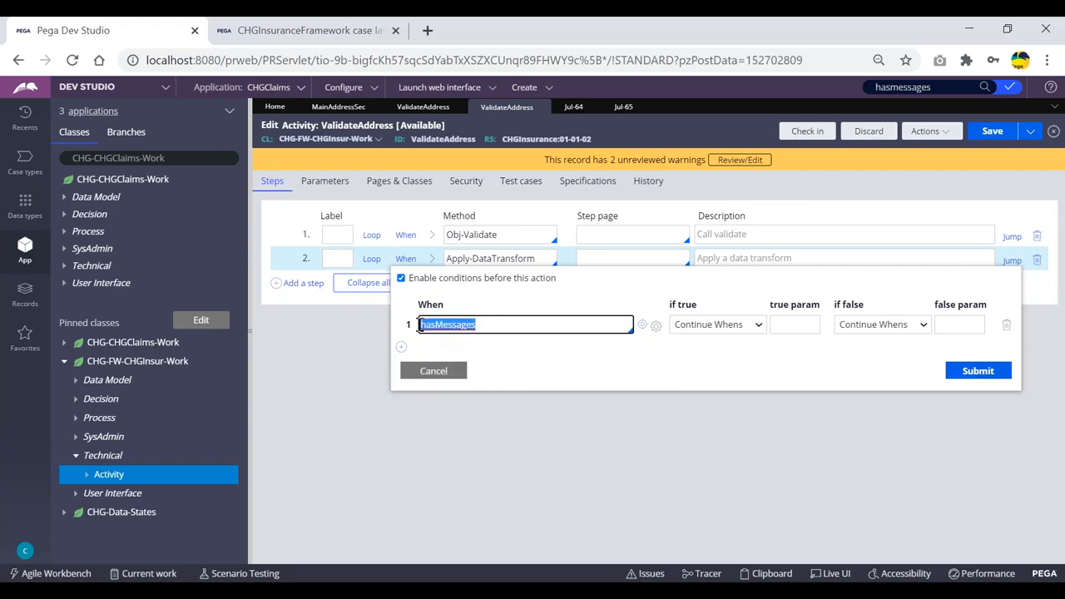
click(489, 325)
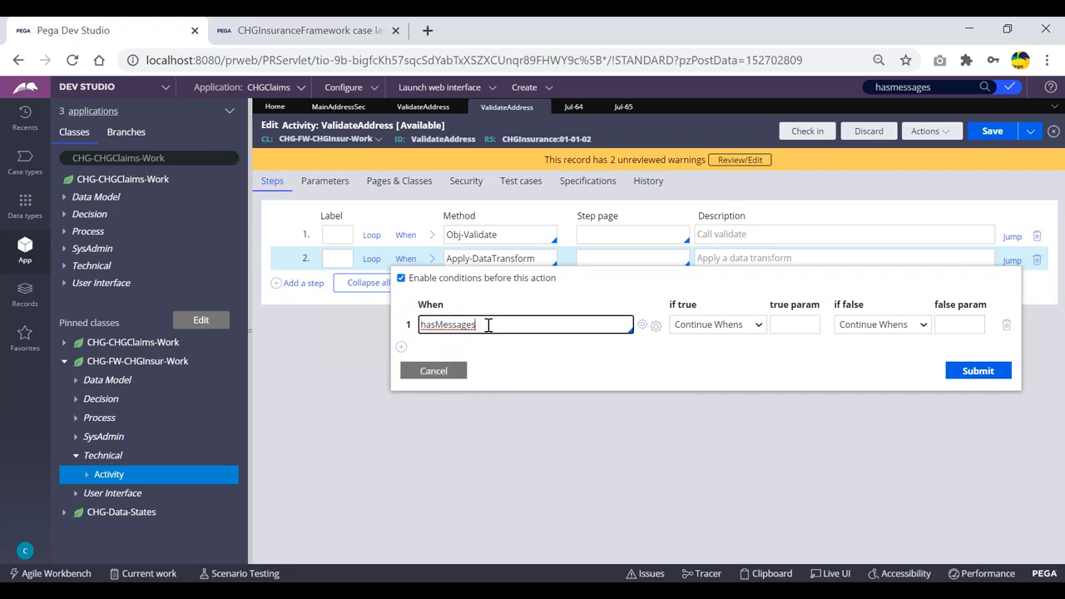
drag(484, 325, 419, 326)
click(413, 326)
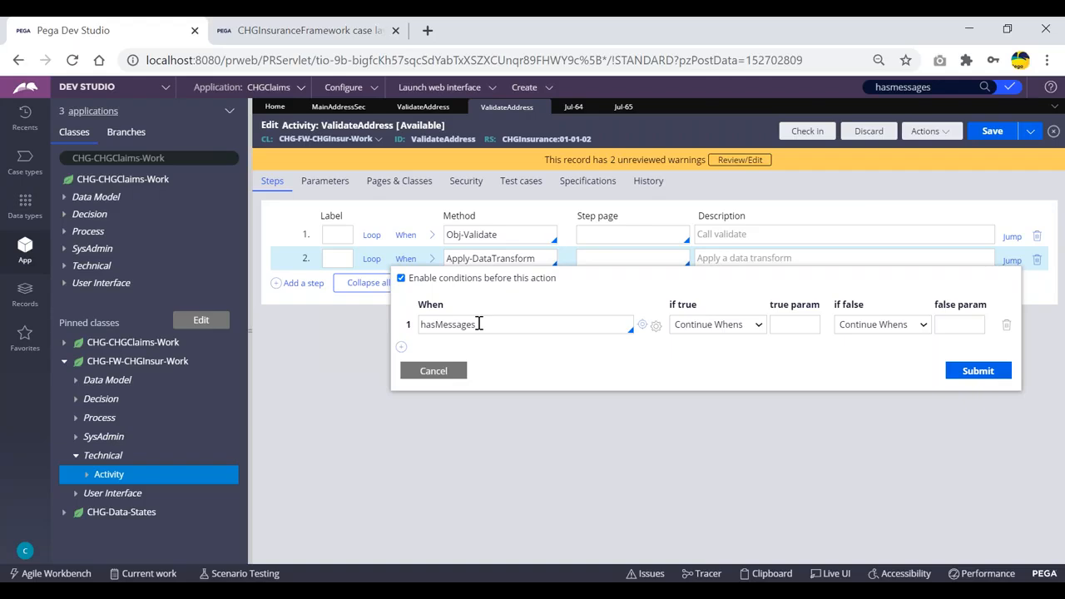
click(326, 258)
click(475, 326)
double_click(488, 325)
click(491, 324)
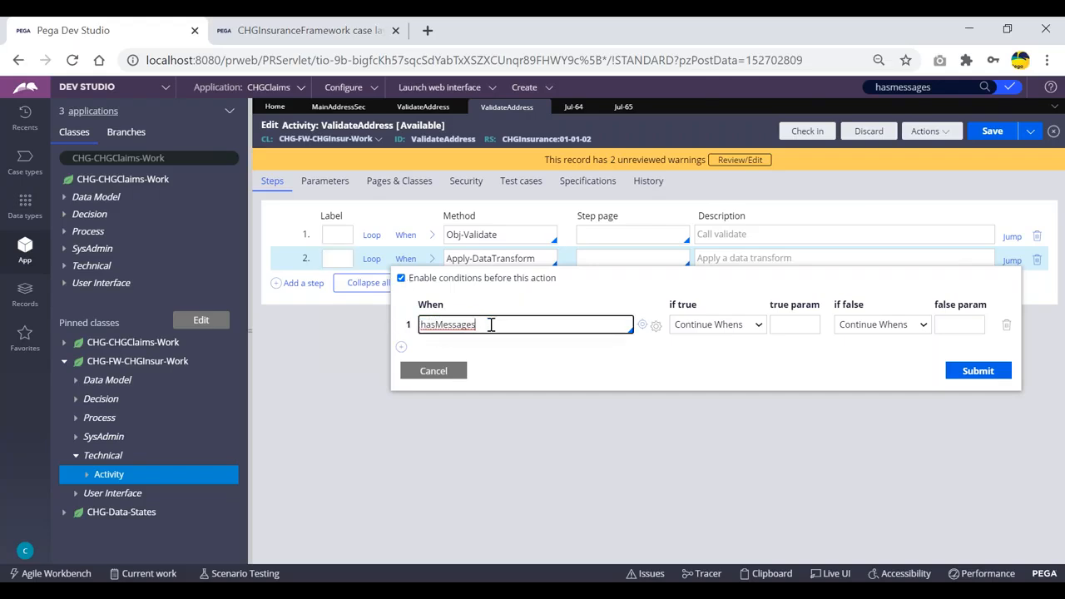
click(717, 331)
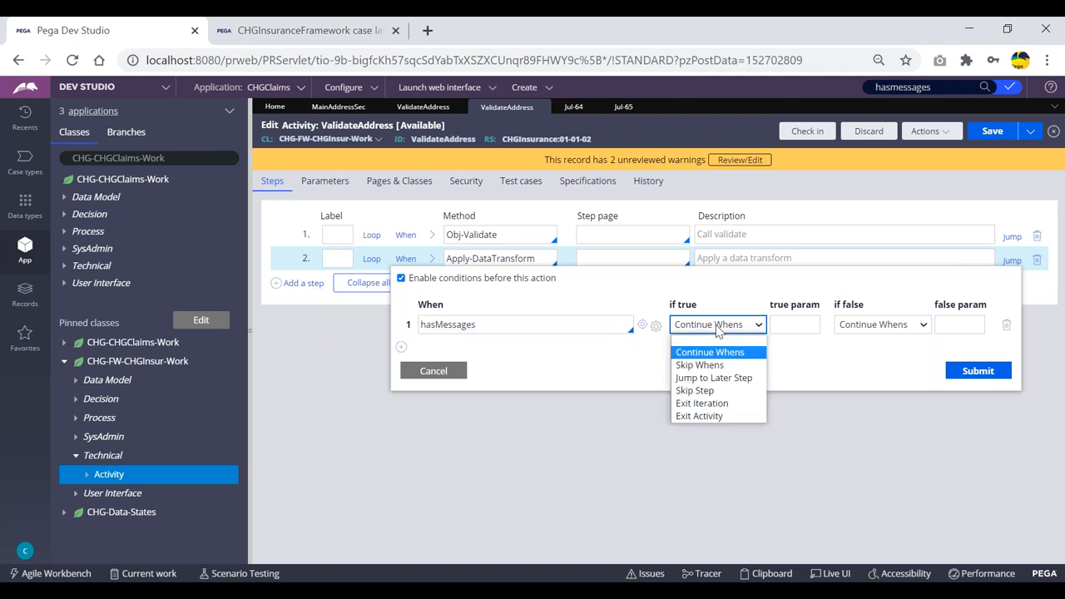
click(705, 391)
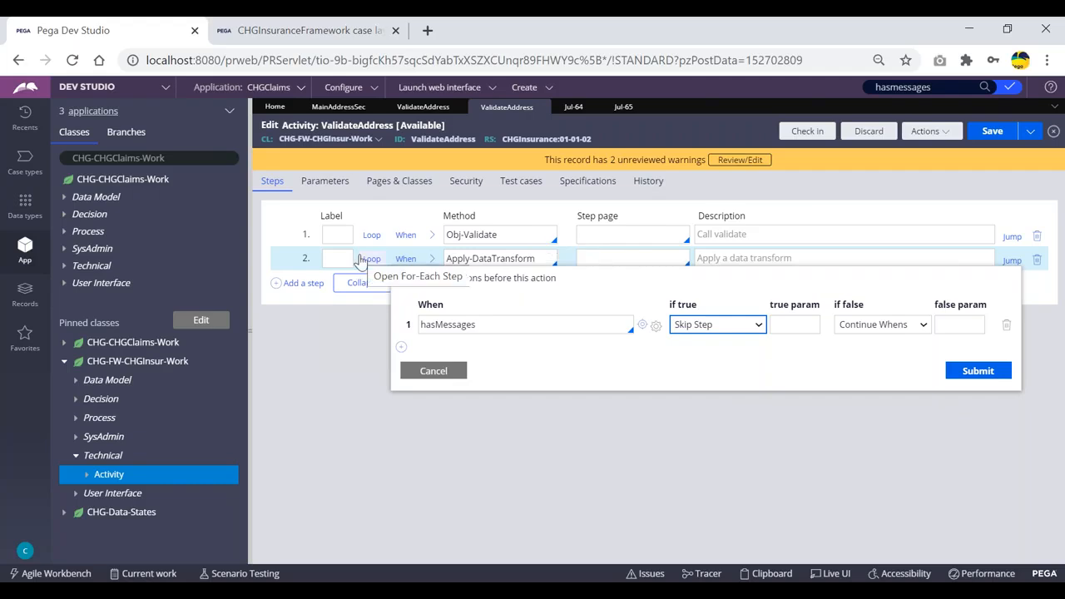
click(487, 323)
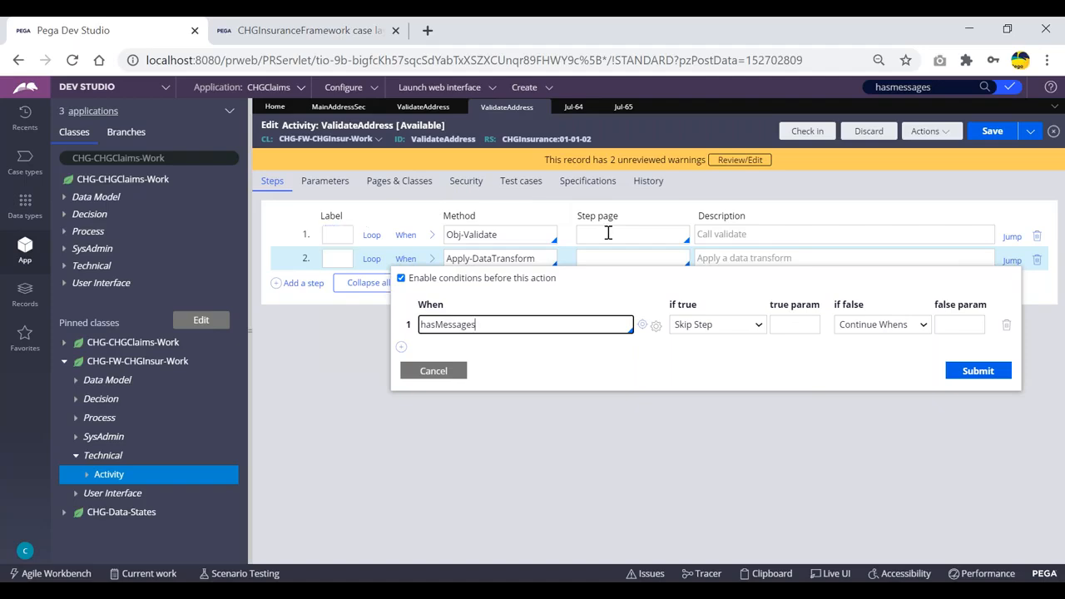
click(336, 235)
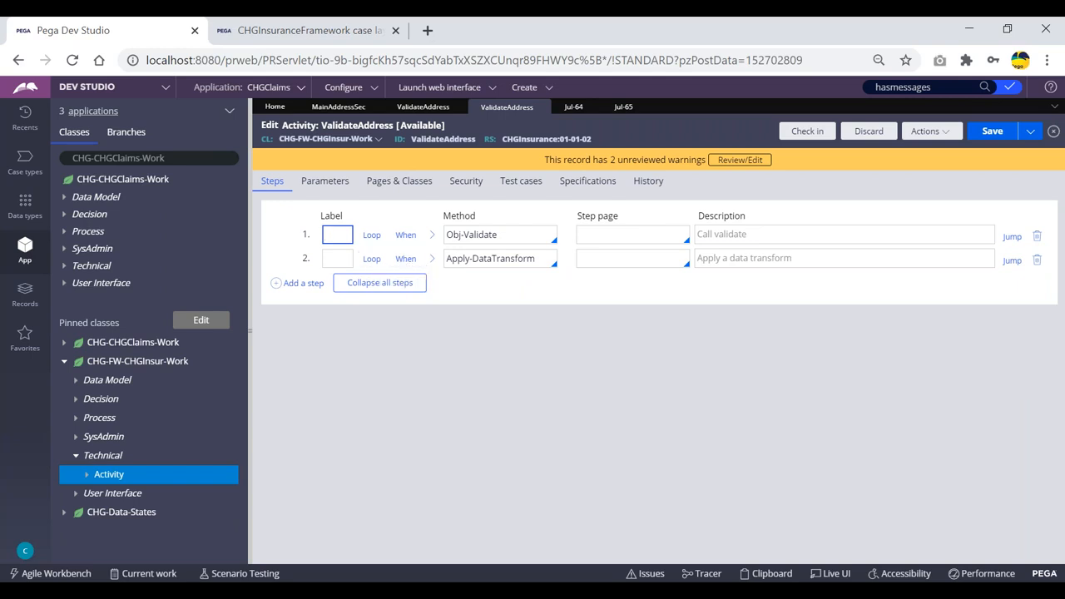
- Enable a hasMessages When condition on the Apply-DataTransform step with Skip Step if true, submit it, and save the activity
click(403, 261)
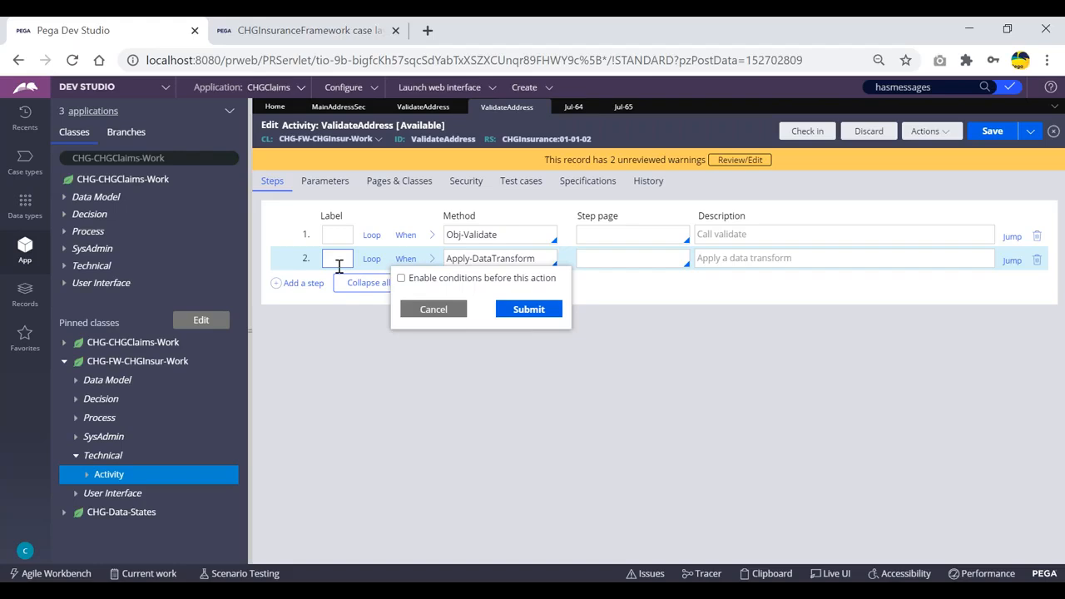
click(401, 278)
click(448, 321)
text(hasMessa)
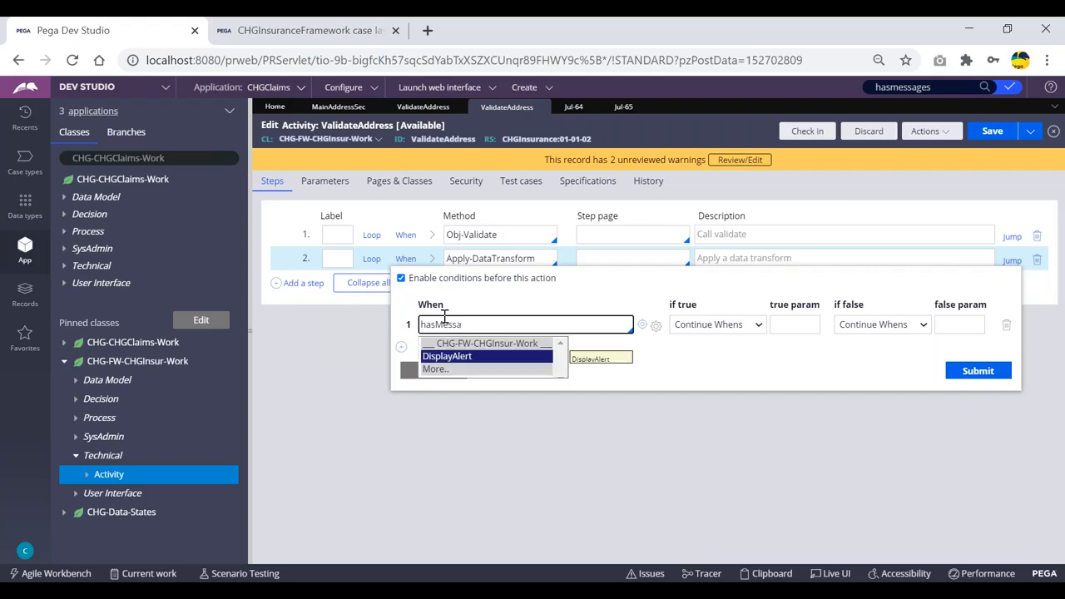
key(Return)
key(Down)
key(Up)
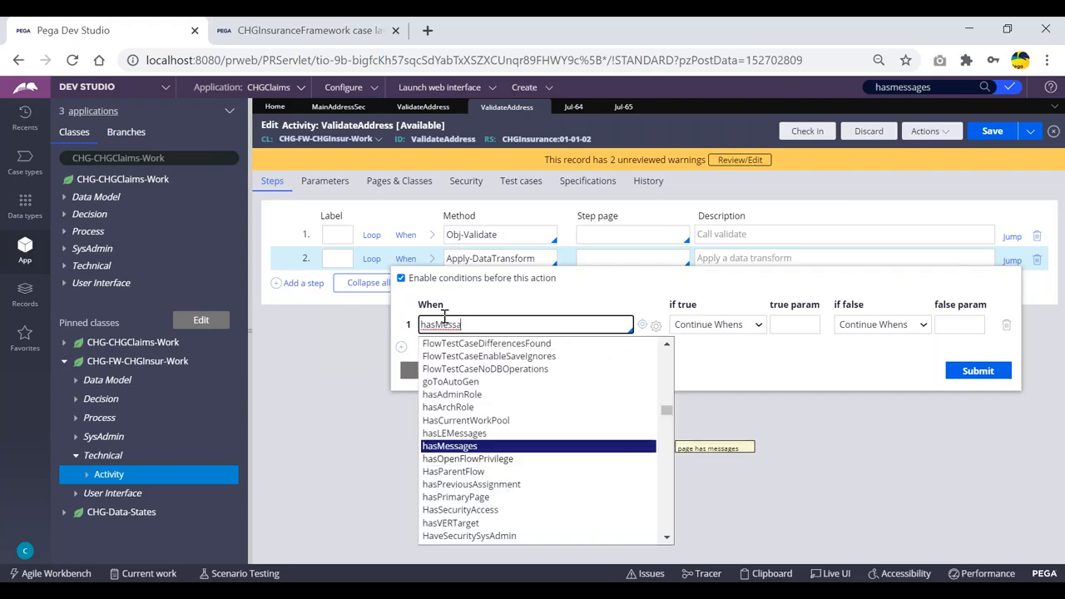
key(Return)
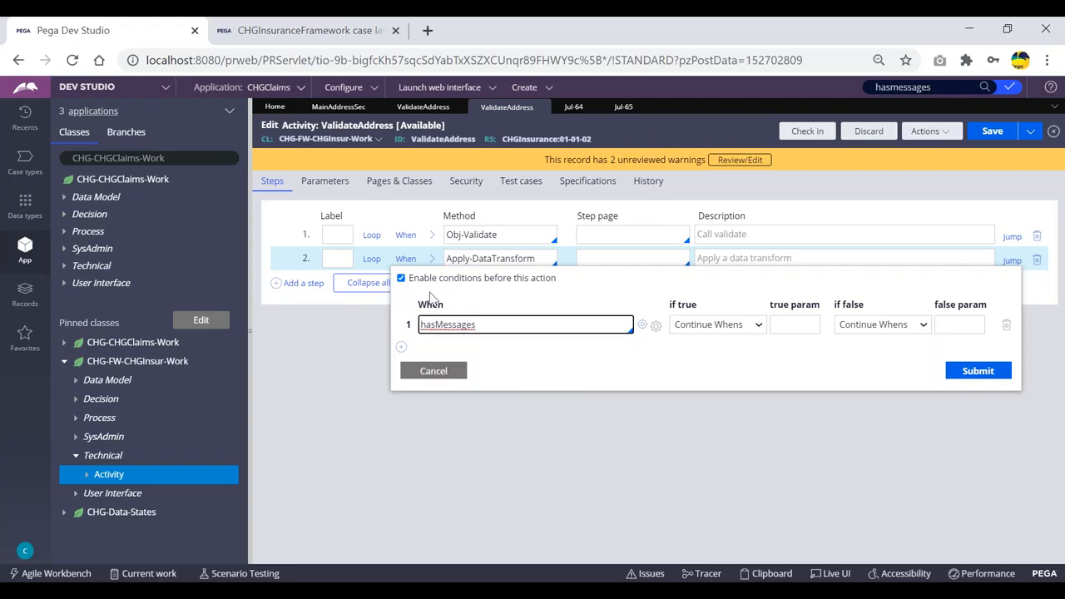
click(725, 329)
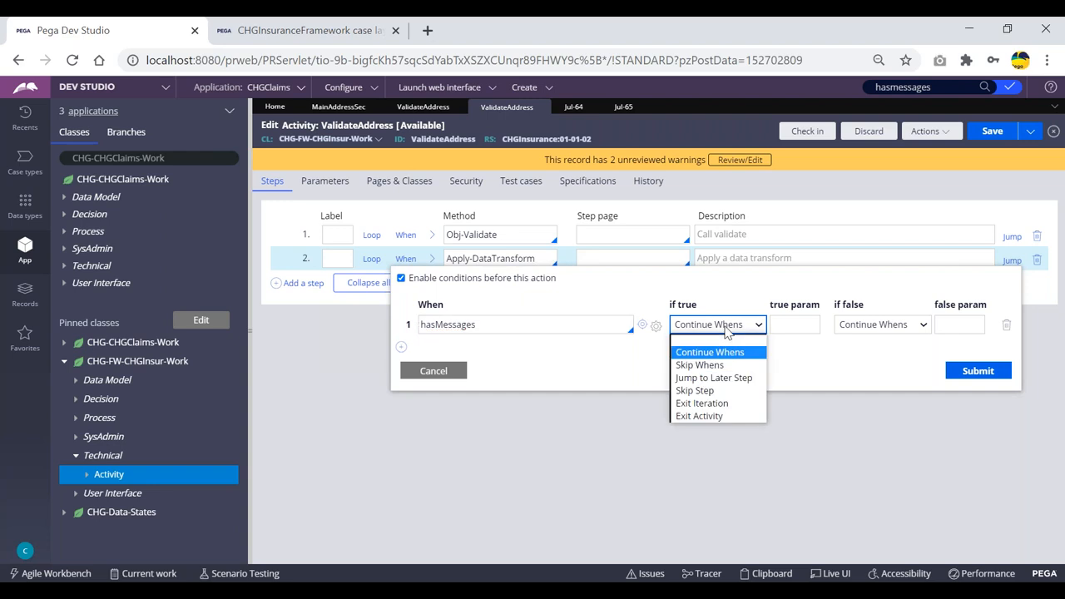
click(706, 391)
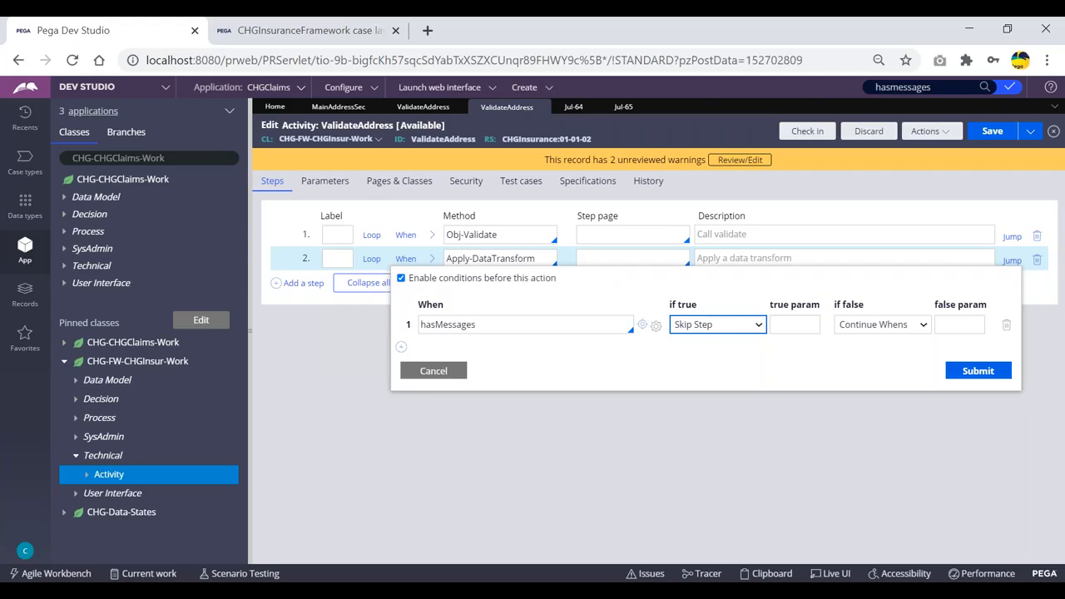
click(979, 372)
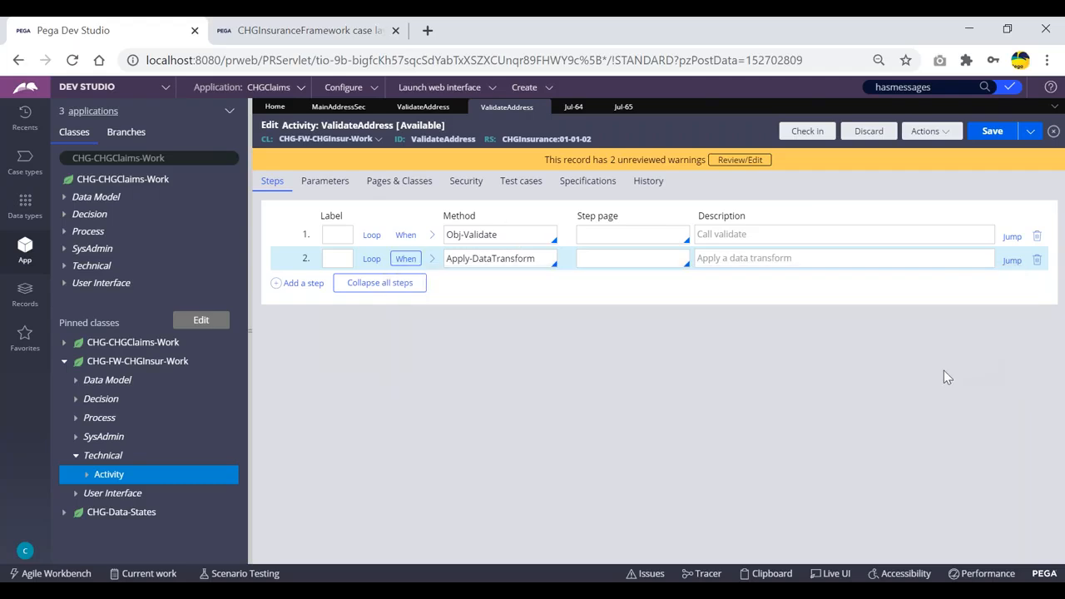
click(992, 132)
- Return to the Jul-65 case and refresh it
click(623, 106)
click(1002, 129)
click(999, 149)
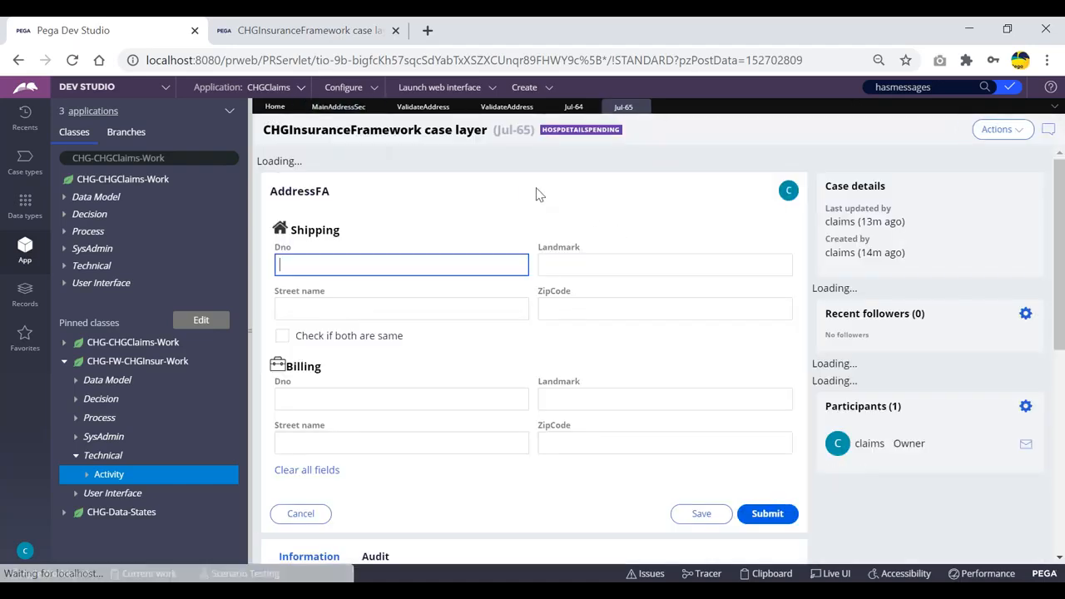
- Switch to the CHGClaims portal with the Jul-63 case and reload the page
click(293, 33)
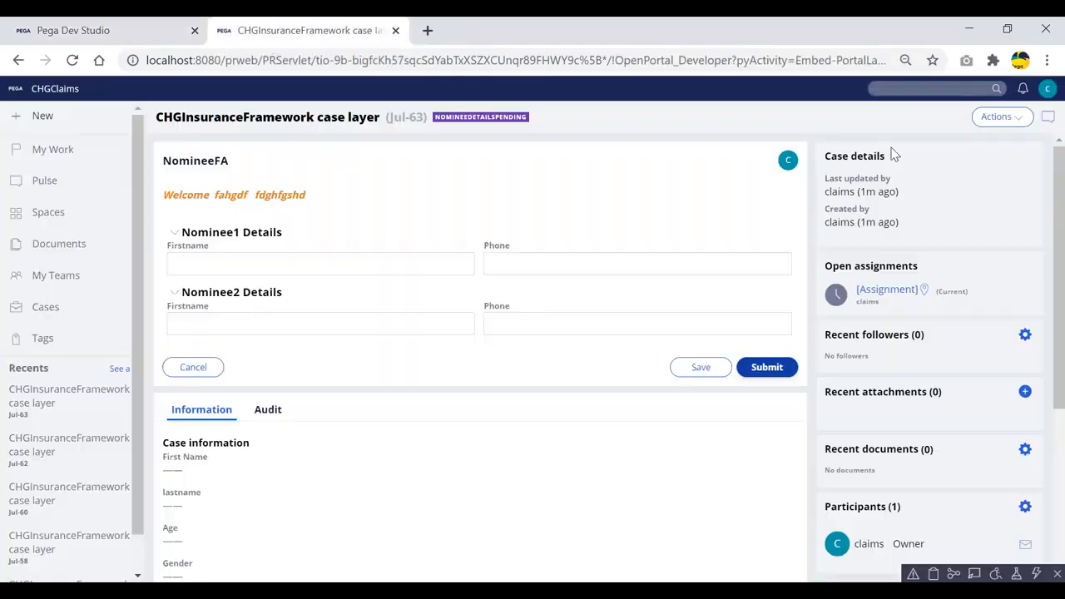
click(74, 61)
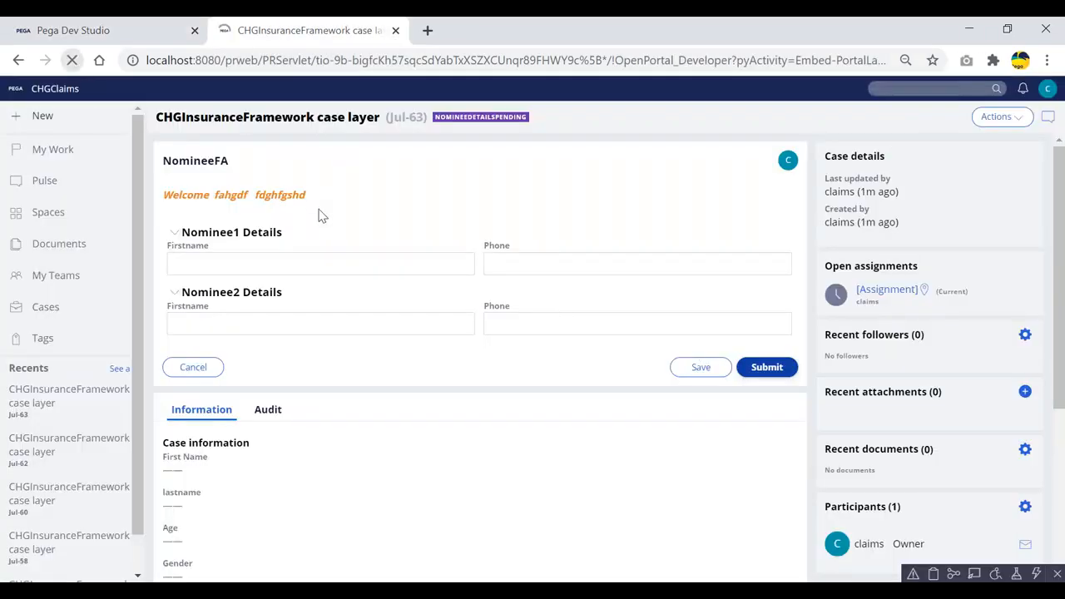
click(500, 250)
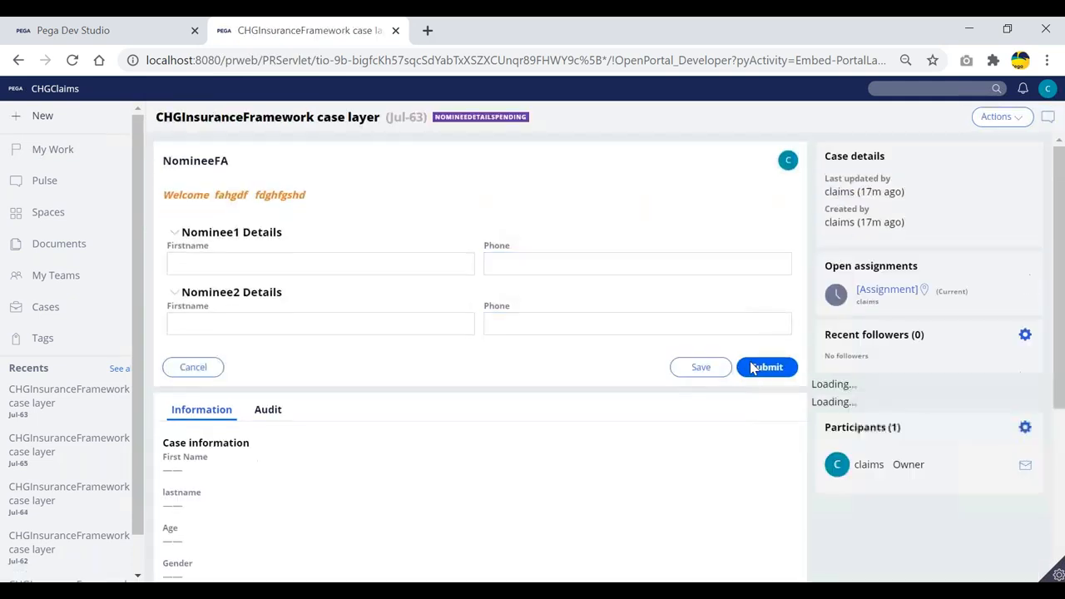
- Submit the Jul-63 NomineeFA and HospitalSelFA forms without entering any data to advance to AddressFA
click(766, 367)
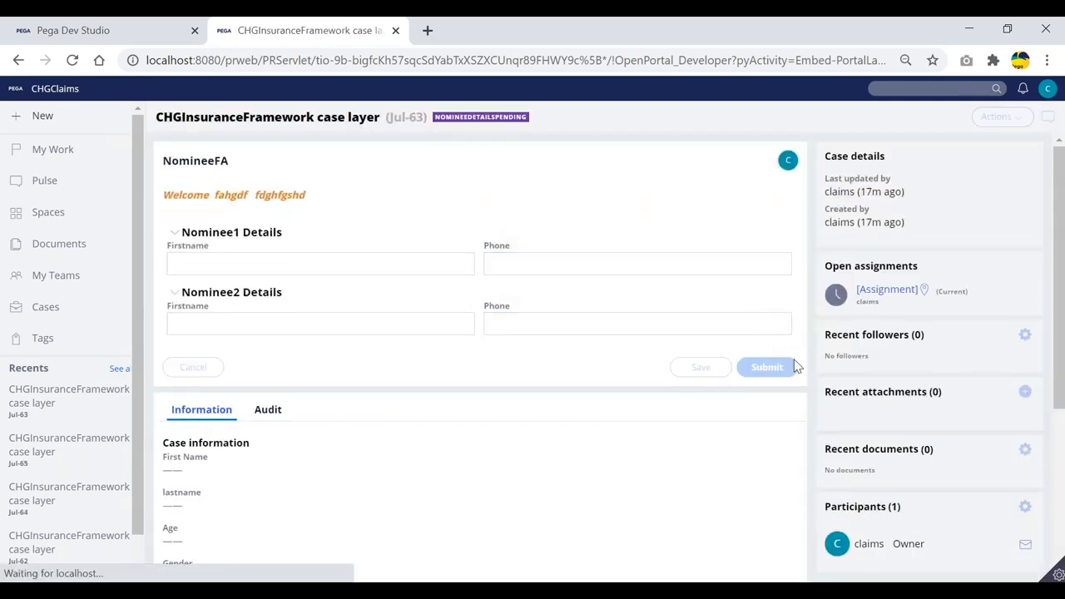
click(763, 320)
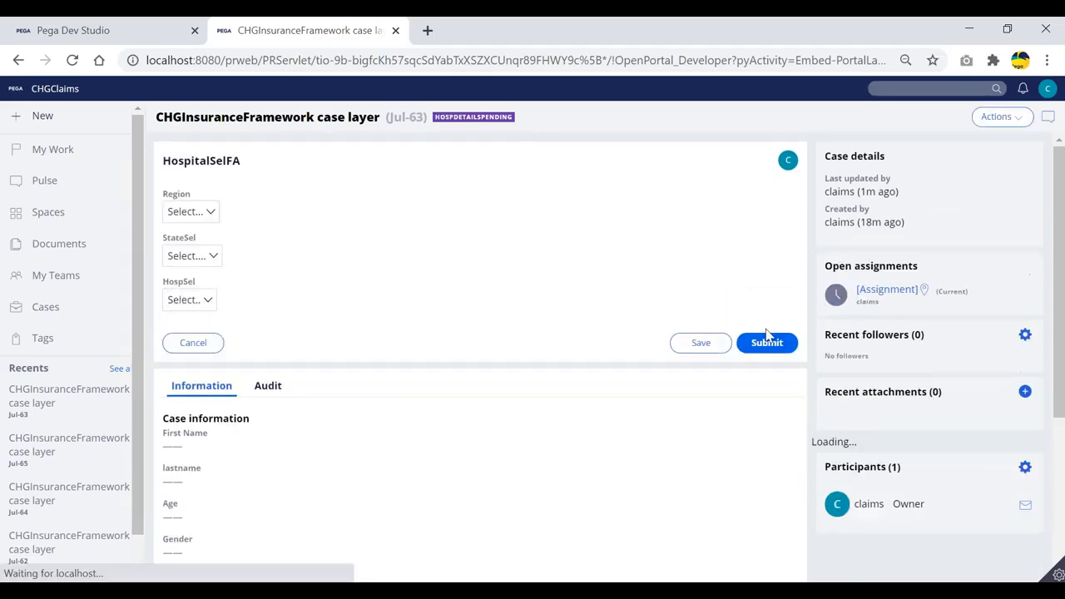
click(767, 345)
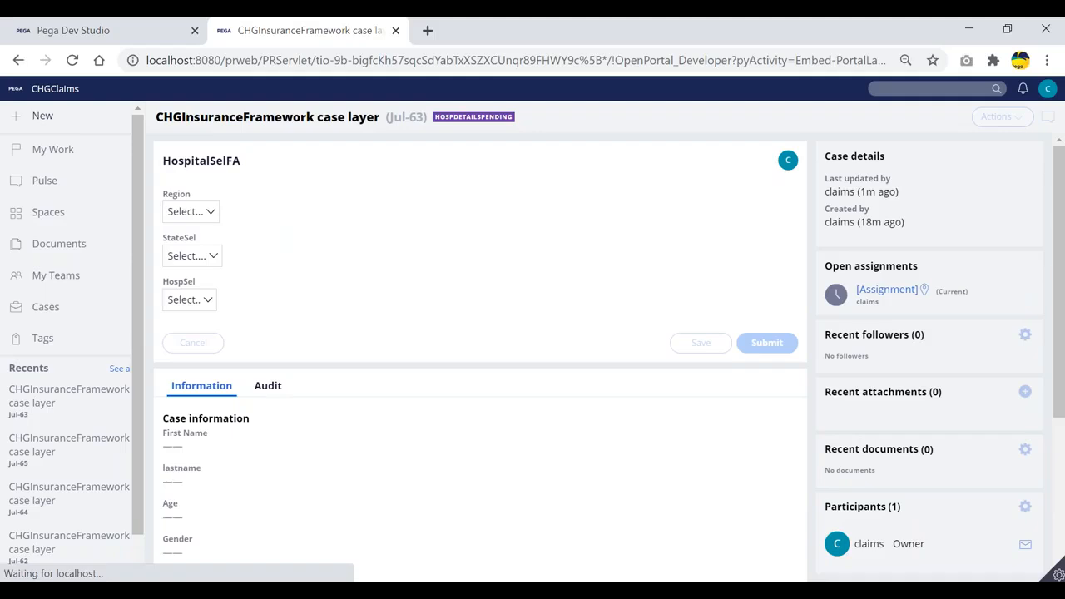
- Fill the shipping address with Dno datsfd, Landmark !@#$%^, Street name !@#$%, and ZipCode WERT#$%^&
click(243, 237)
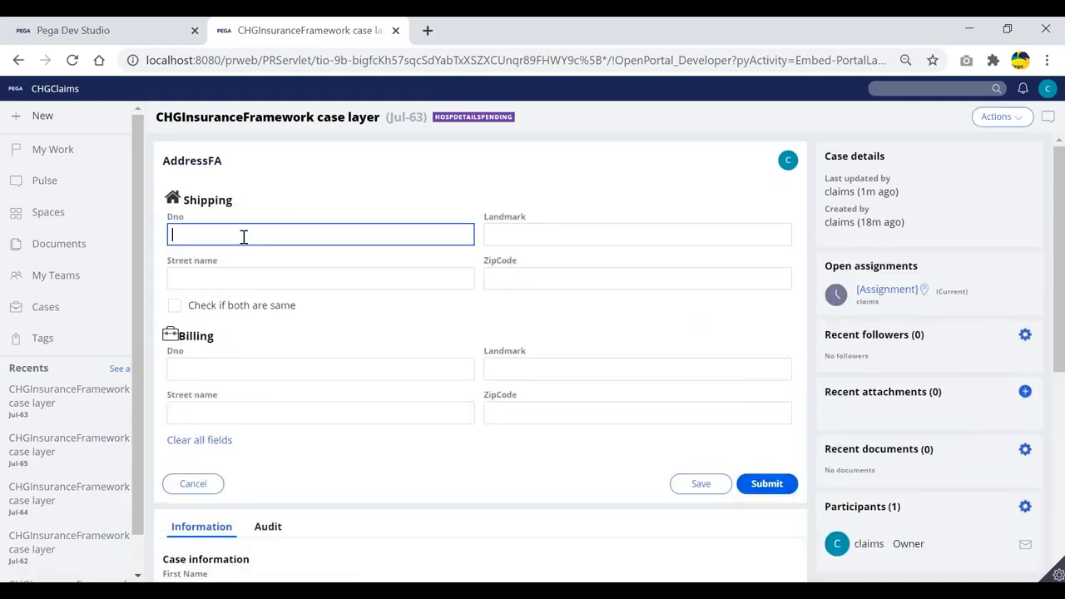
key(Tab)
text(!@#$)
key(Tab)
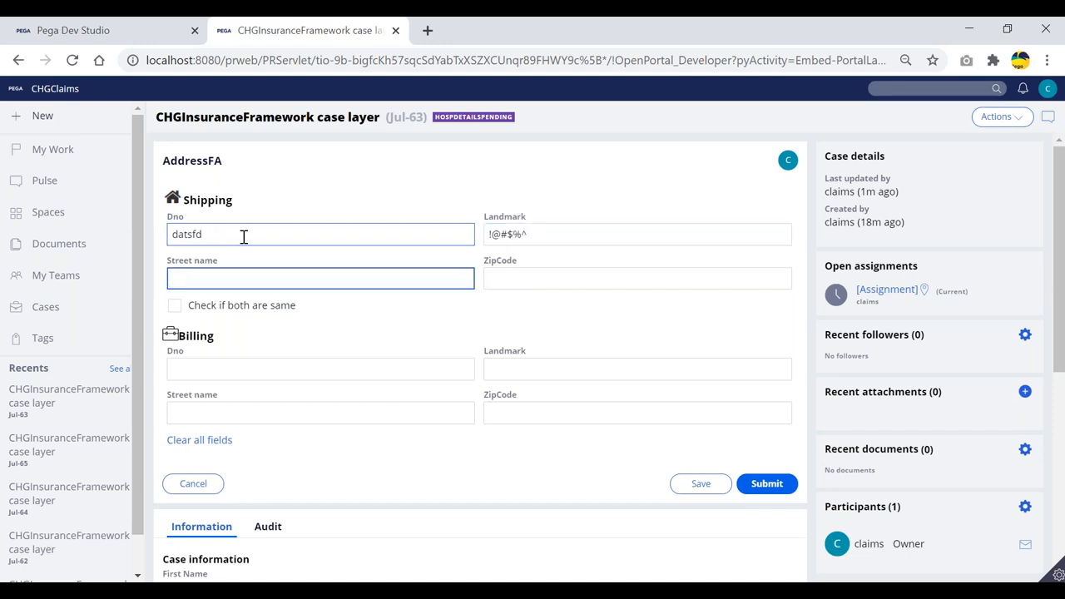
text(!@#$%)
key(Tab)
text(WERT#$%^&)
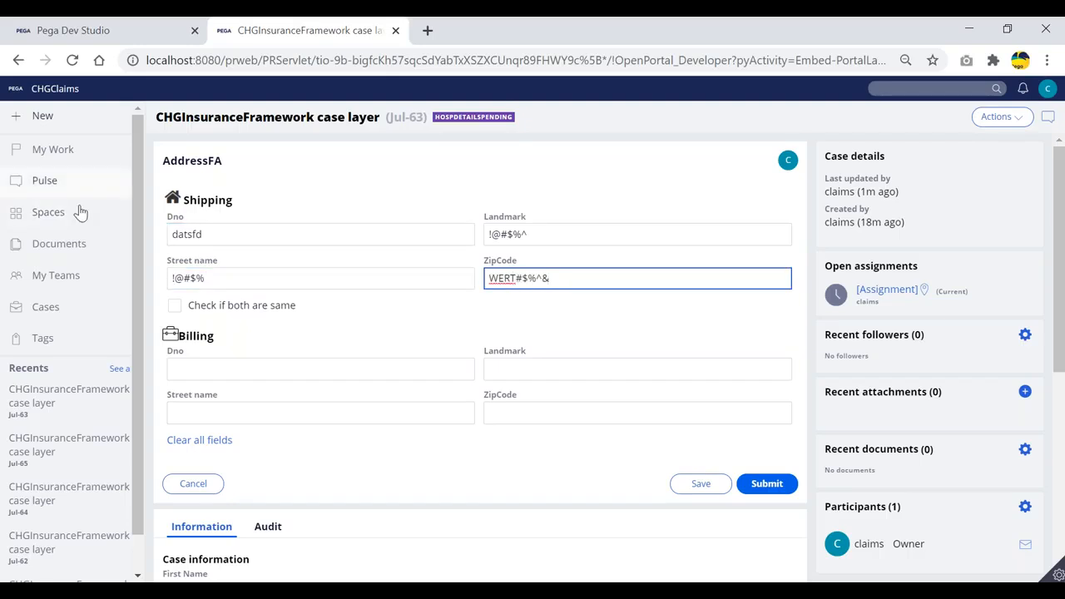
- Test the Check if both are same option, examine the shipping Dno and billing fields, and clear the option again
click(176, 306)
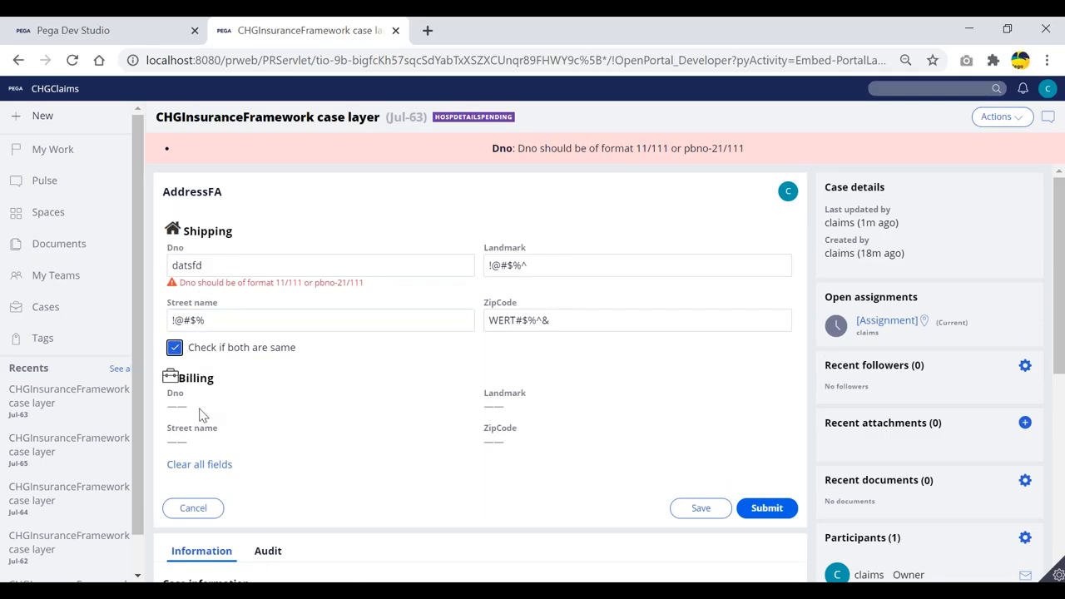
double_click(192, 264)
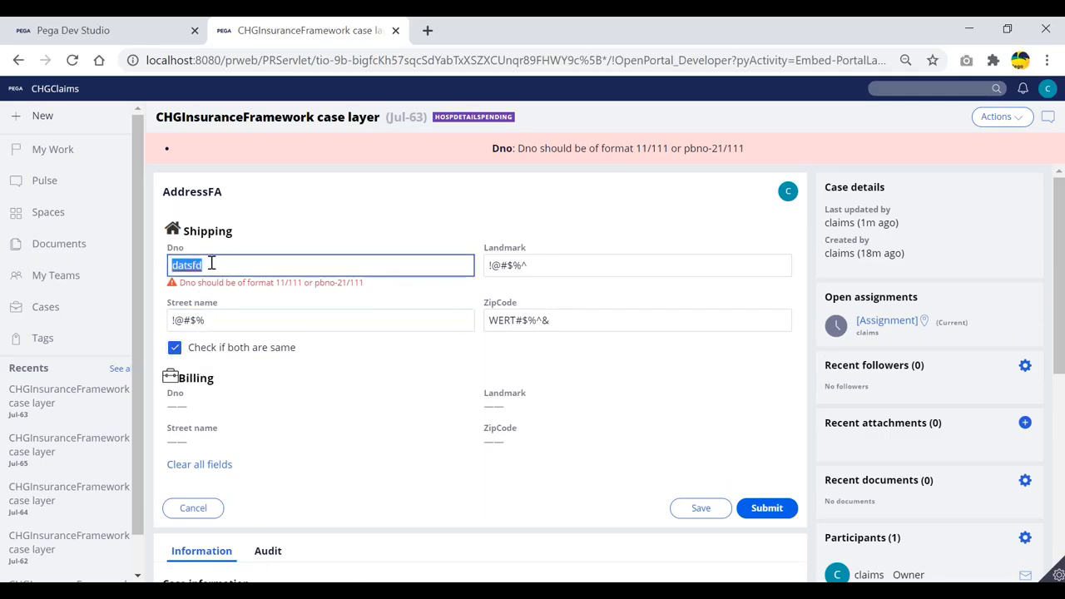
click(209, 264)
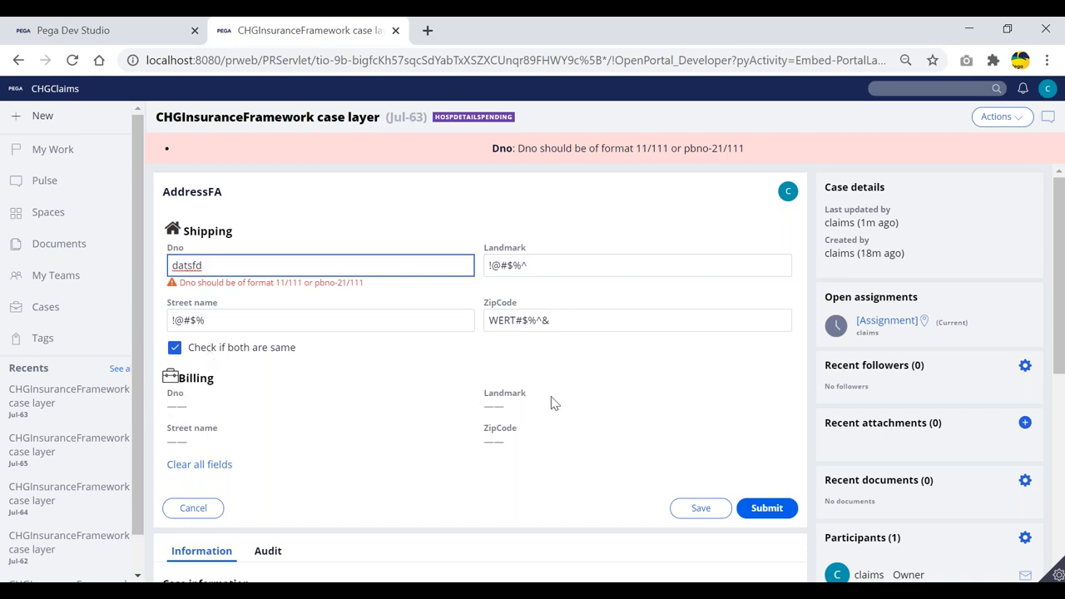
double_click(178, 377)
click(266, 382)
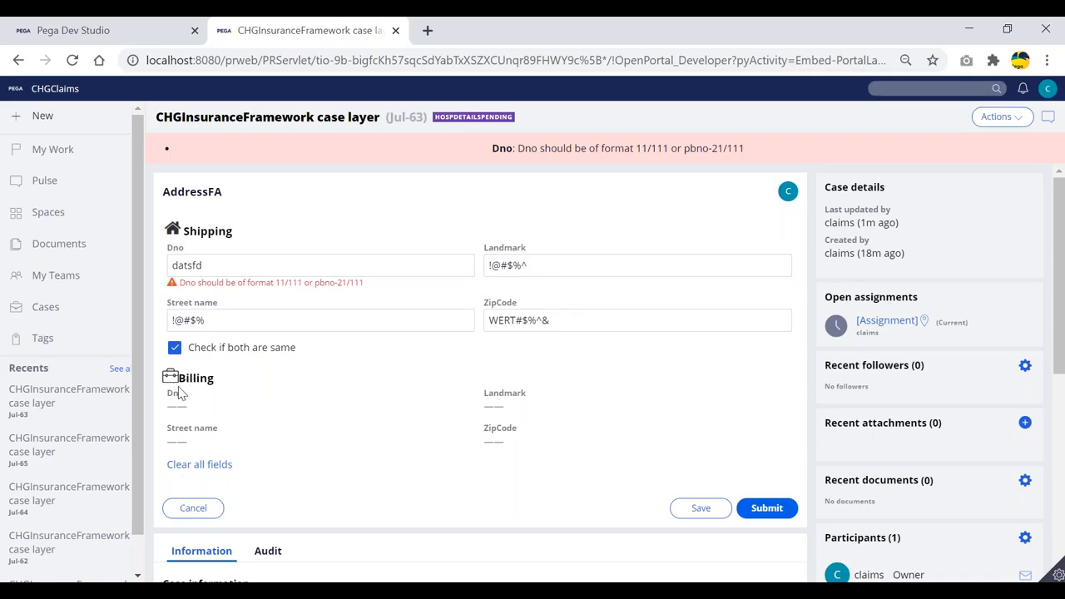
click(174, 348)
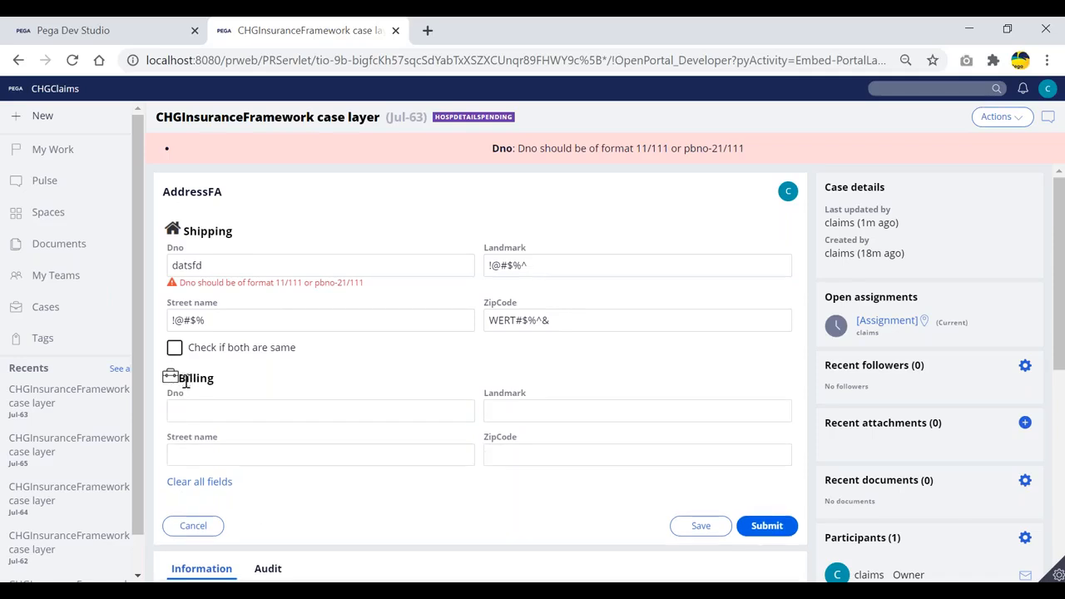
- Retest the Check if both are same option with the invalid shipping values, clear it, and examine the shipping Dno and Landmark entries
click(238, 447)
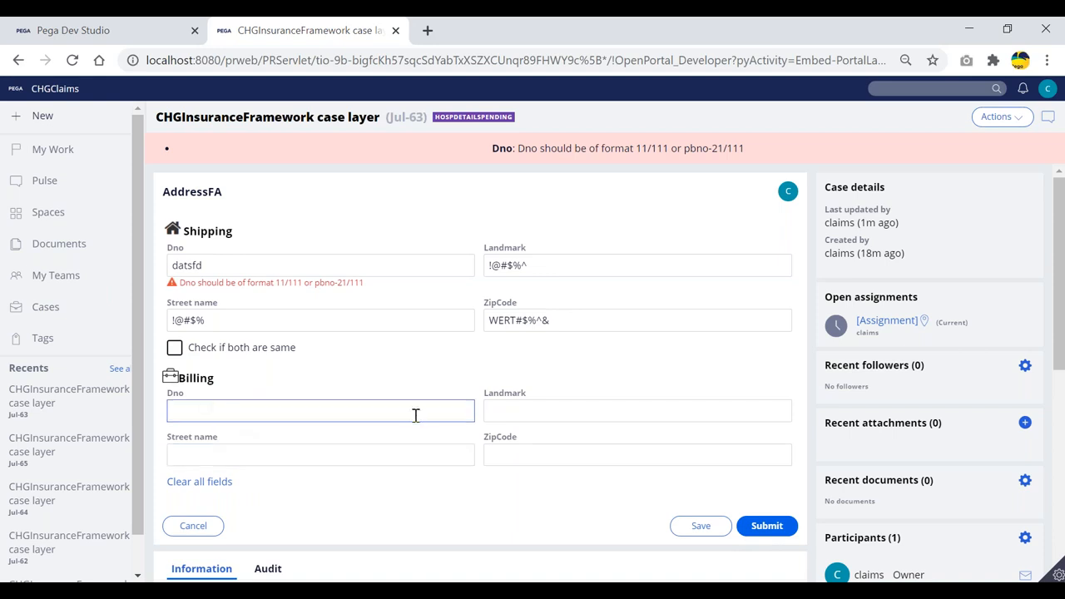
click(174, 348)
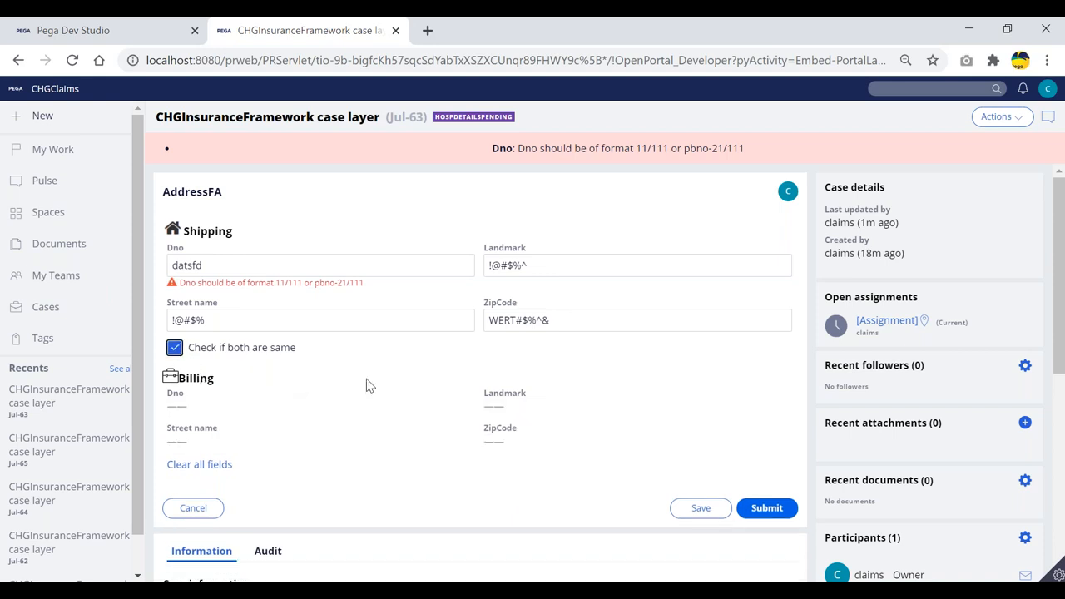
click(174, 348)
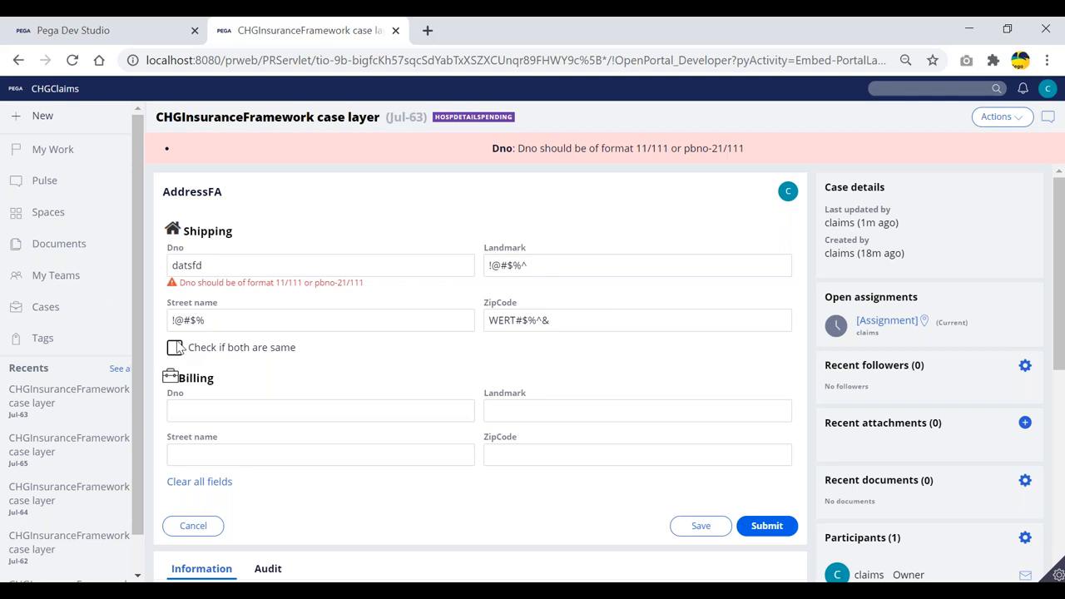
click(220, 264)
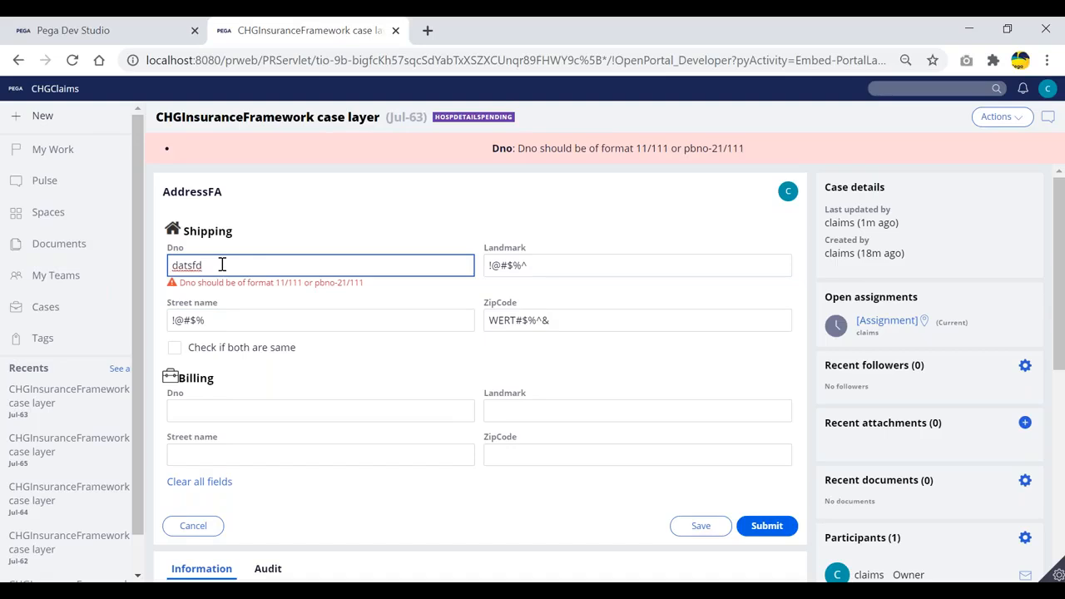
drag(217, 265, 169, 266)
click(571, 266)
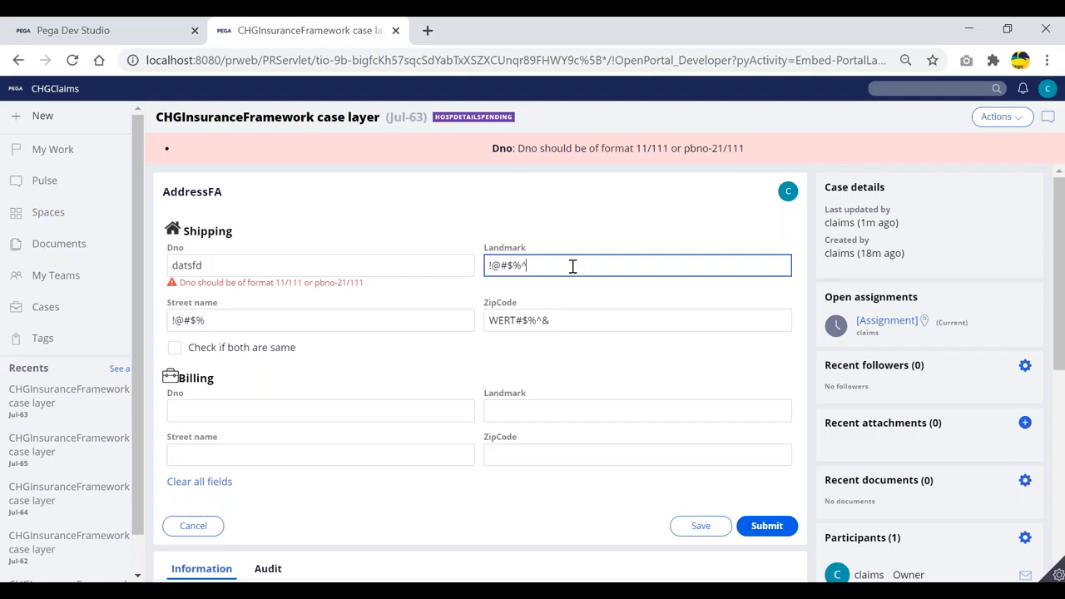
double_click(218, 265)
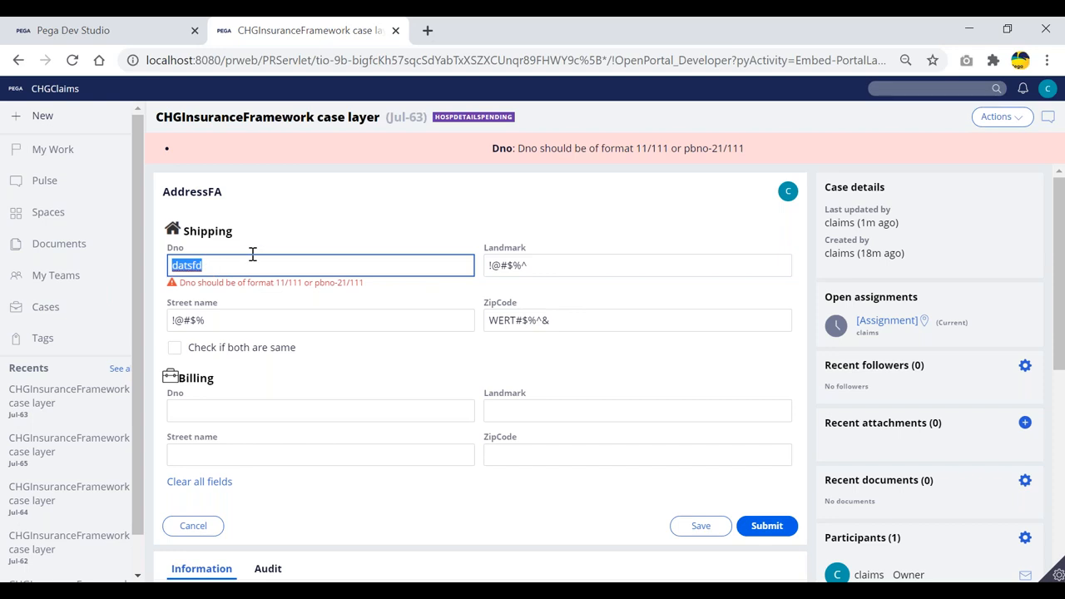
click(565, 266)
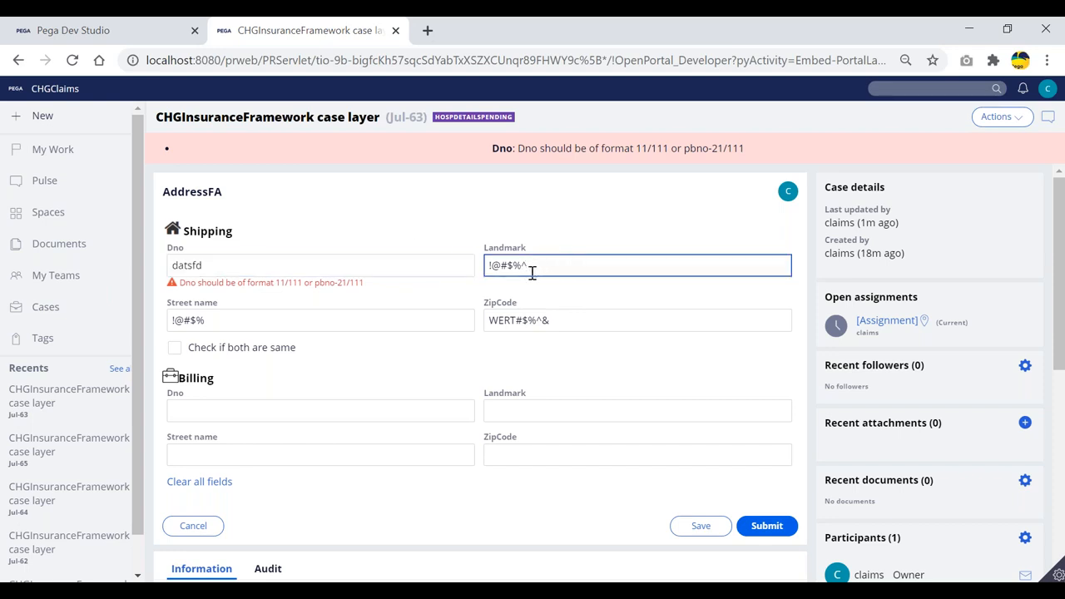
double_click(540, 265)
- Set the shipping Dno to 11/111 and select Check if both are same to rerun the address validation
click(210, 265)
key(BackSpace)
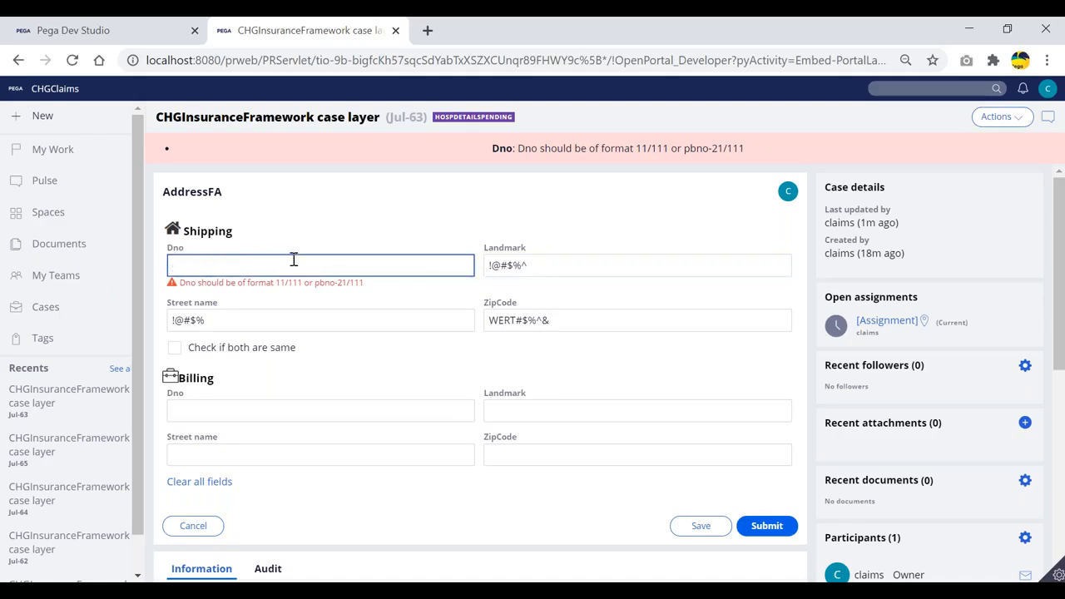
text(11/111)
key(Tab)
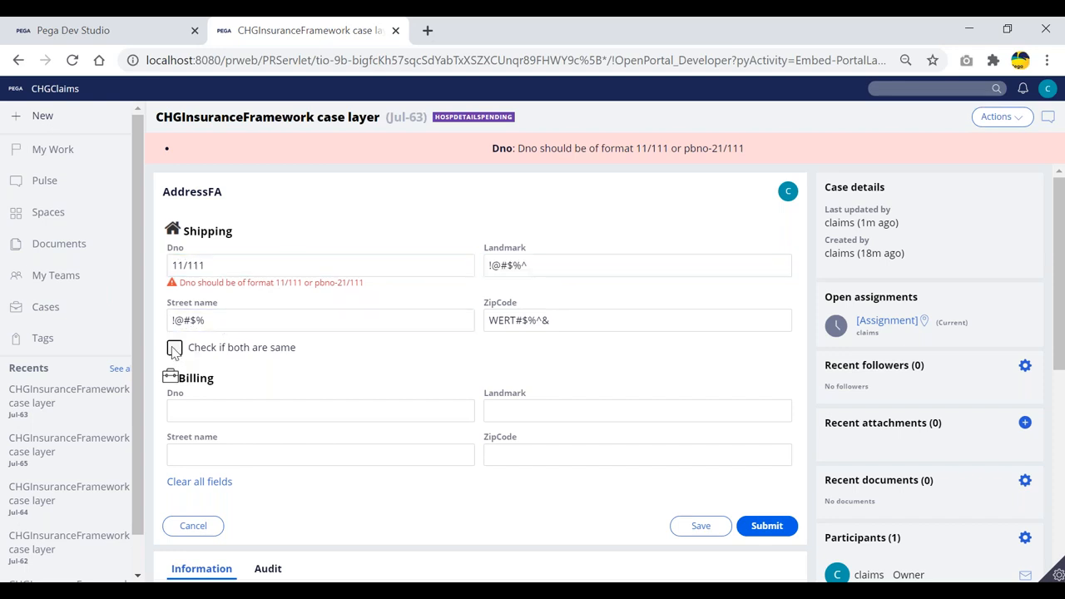
click(175, 349)
drag(210, 264, 169, 265)
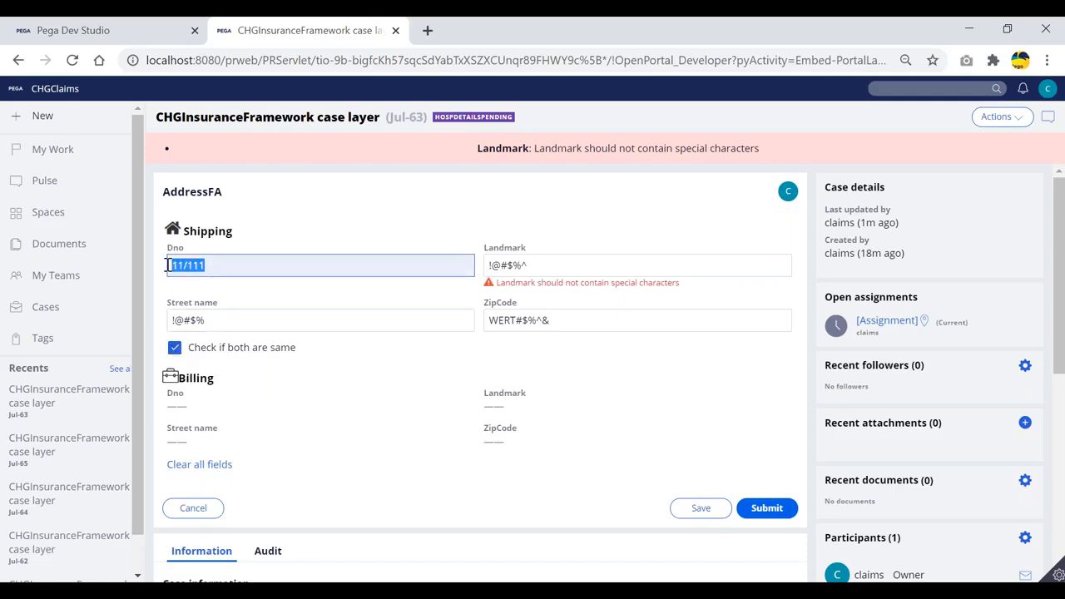
click(217, 265)
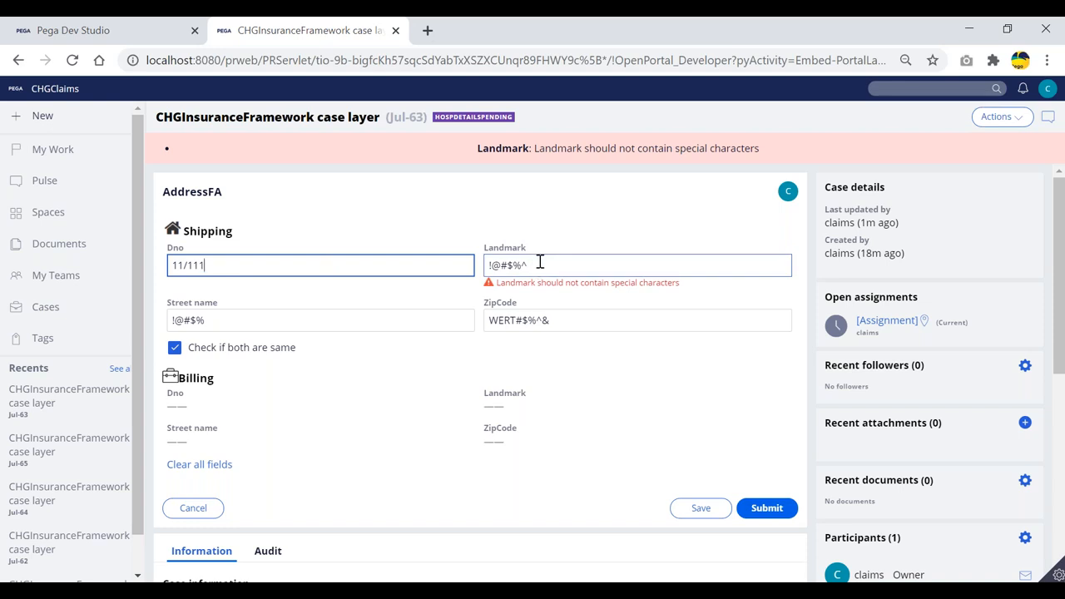
- Replace the shipping Landmark with fagdagshfdaghsf and toggle Check if both are same to validate it again
drag(539, 265, 487, 265)
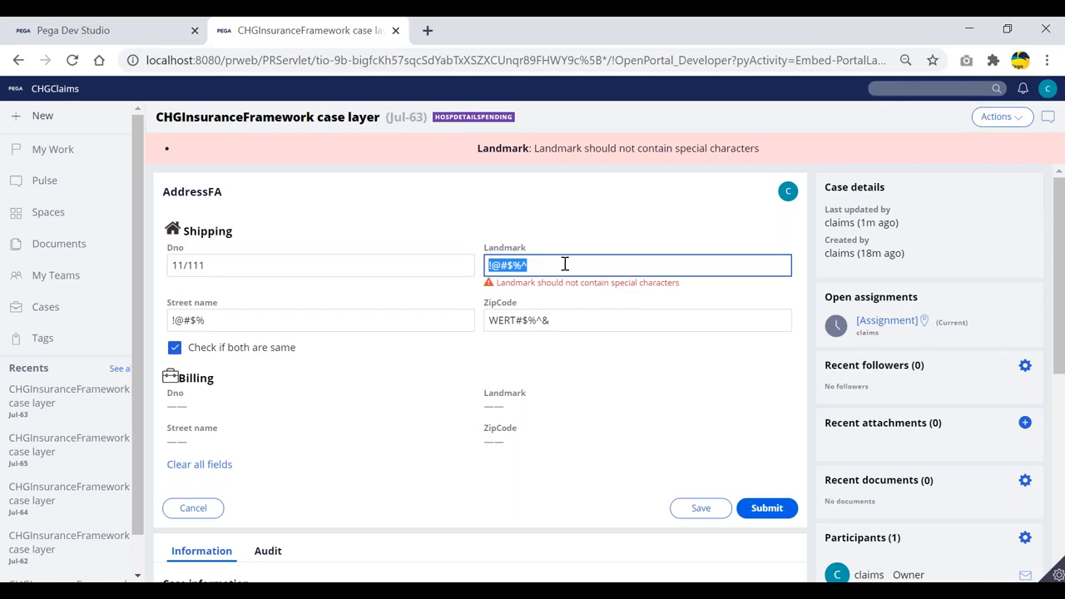
text(fagdagshfdaghsf)
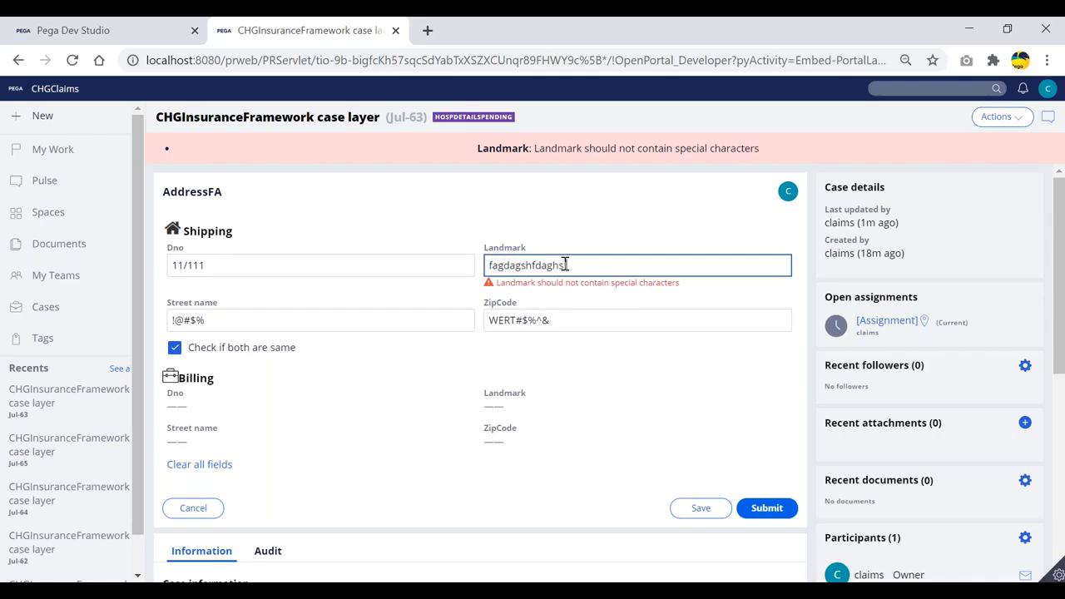
click(176, 349)
- Set the shipping Street name to sfdafsghdf and ZipCode to 123456, and select Check if both are same
click(222, 311)
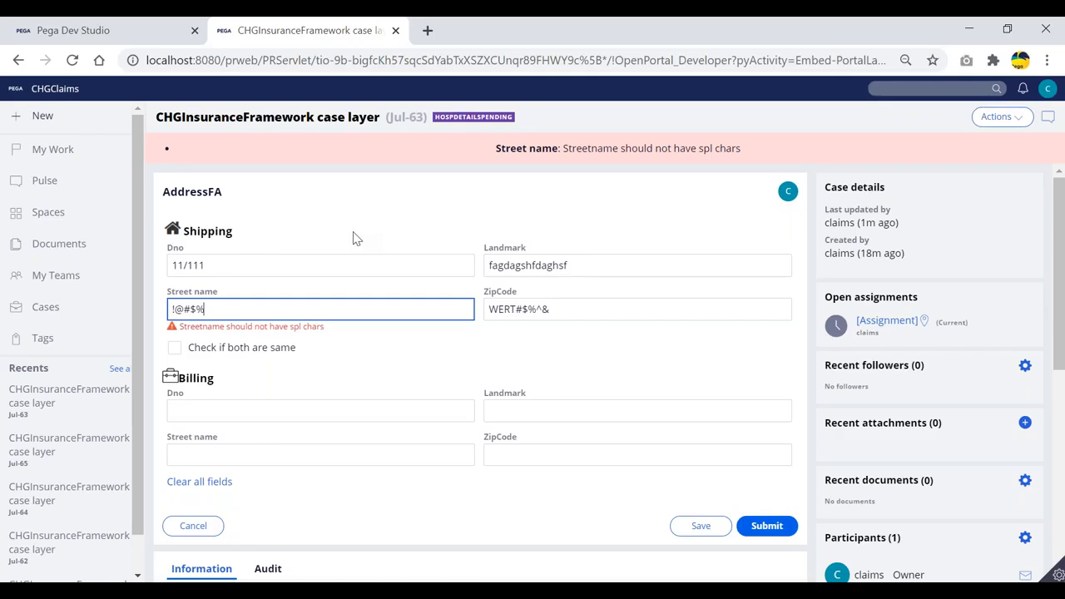
drag(229, 309, 167, 304)
text(sfdafsghdf)
key(Tab)
text(1234)
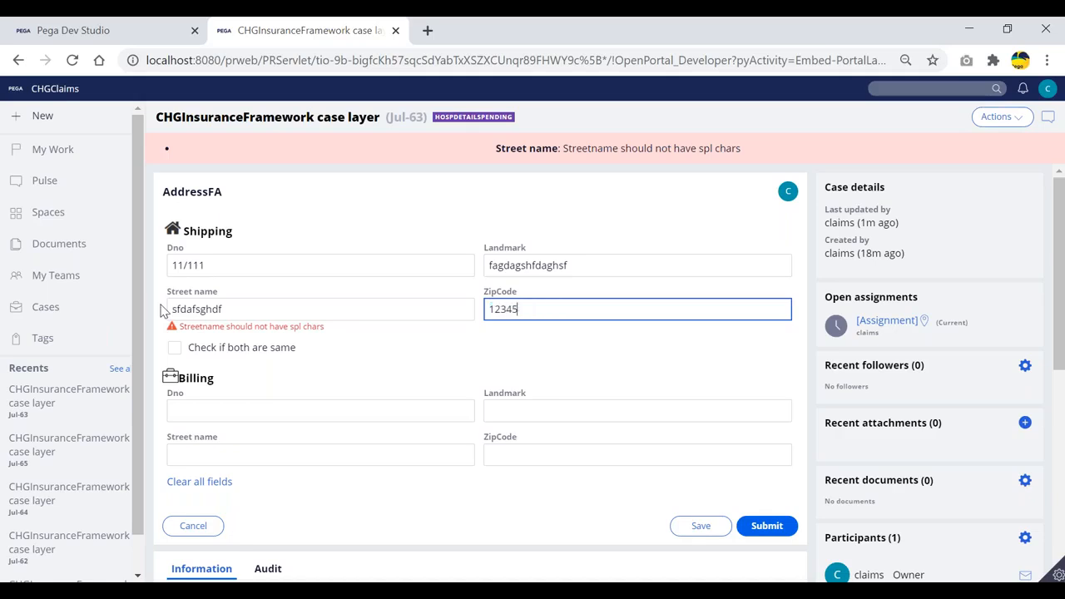
click(392, 350)
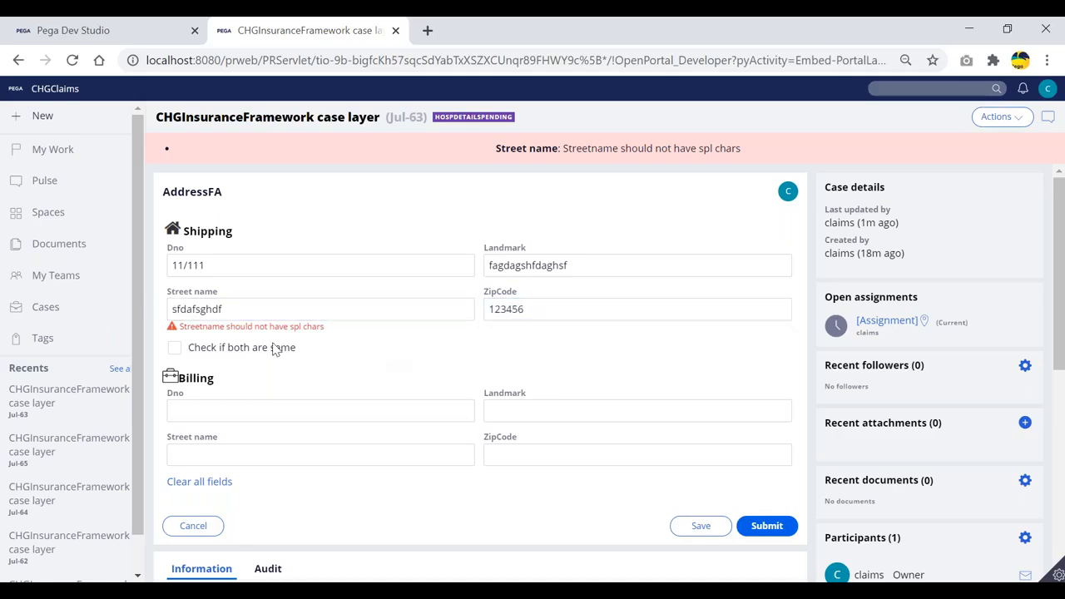
click(174, 347)
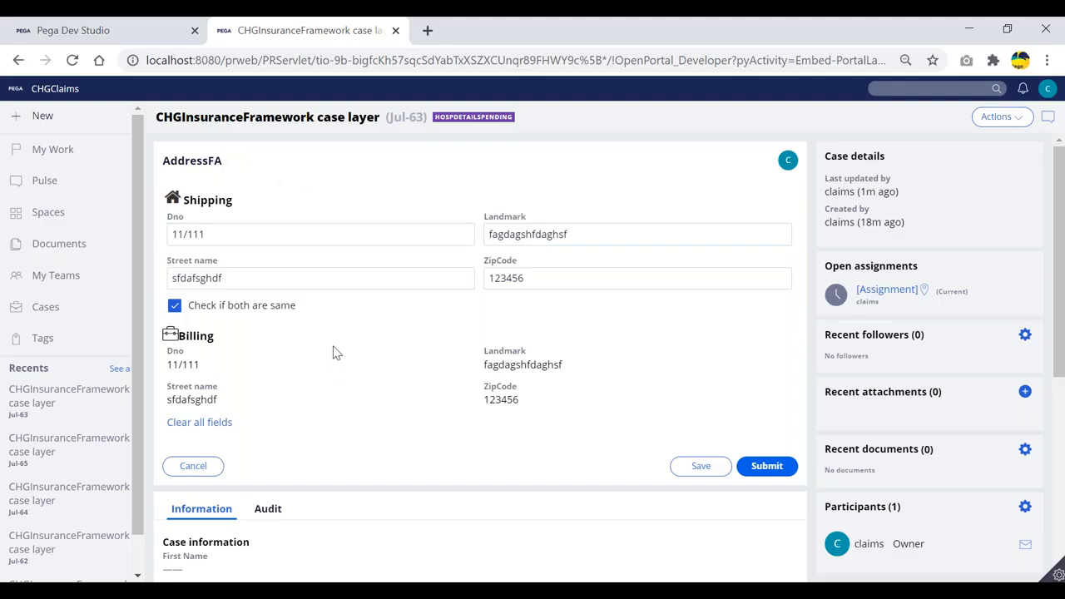
- Switch to Dev Studio and review the When condition on the Apply-DataTransform step of the ValidateAddress activity without changing it
click(175, 38)
click(416, 111)
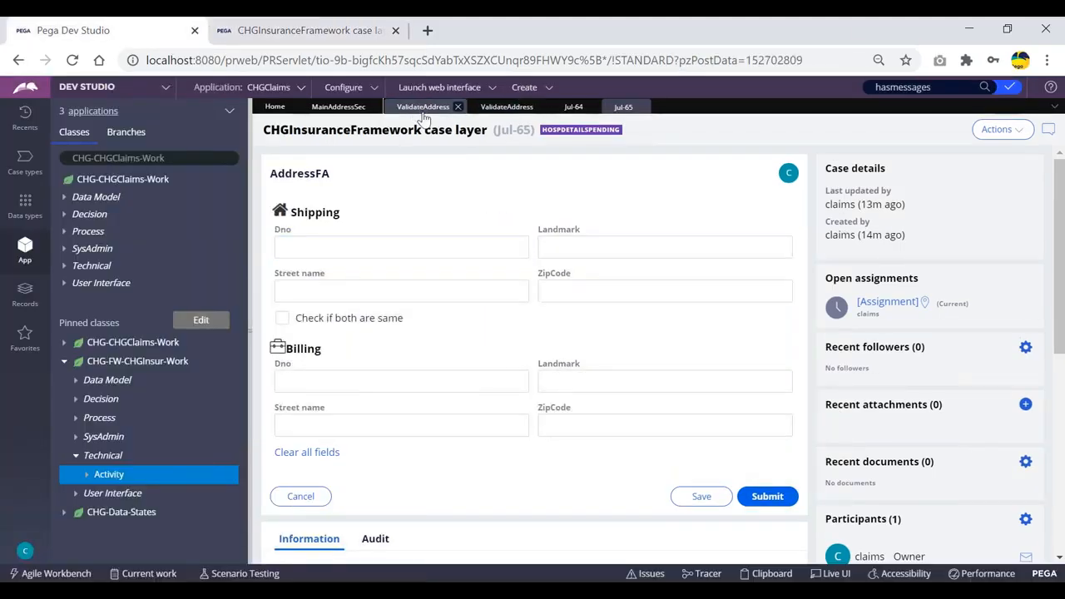
click(505, 107)
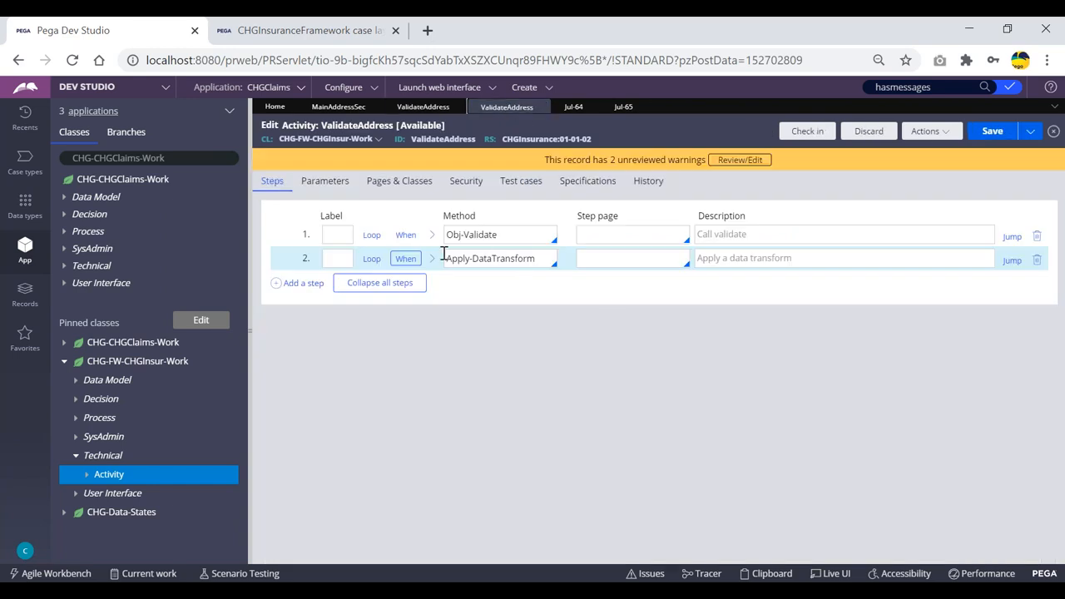
click(406, 259)
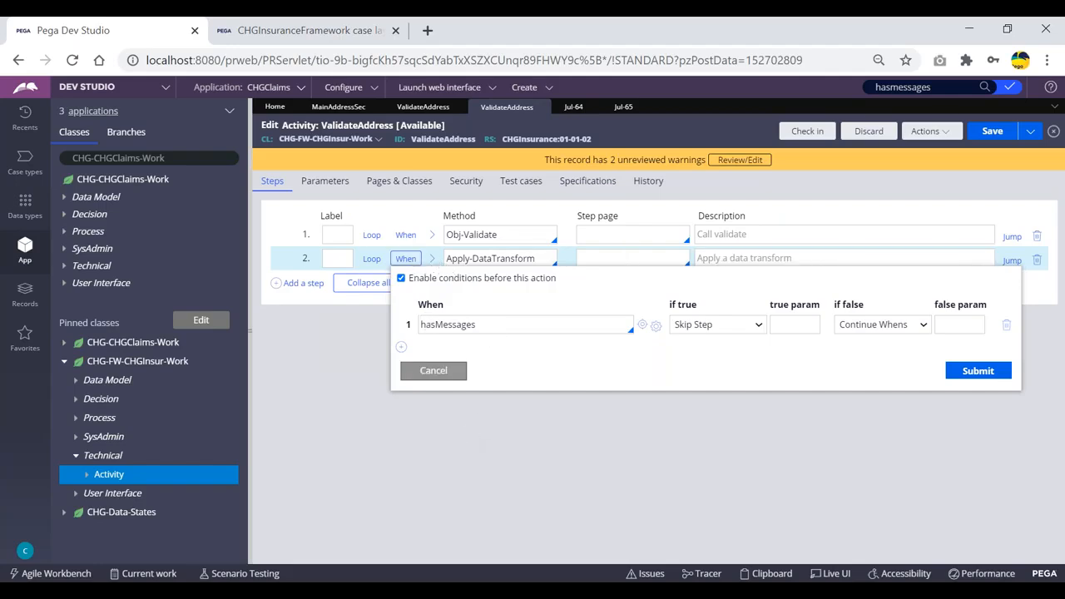
click(436, 368)
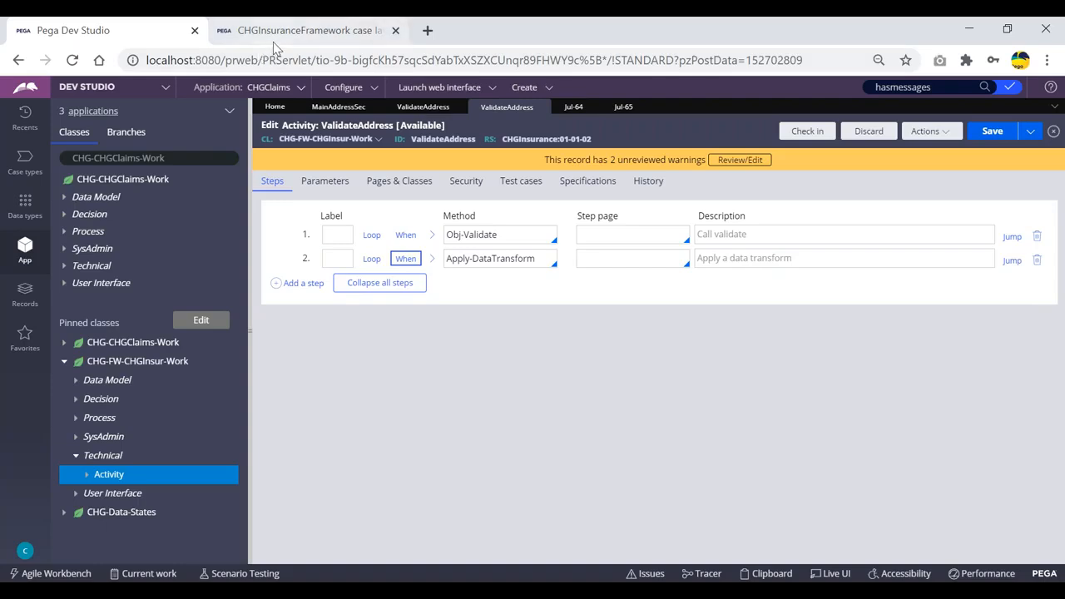
- Return to the CHGClaims portal, toggle Check if both are same off and on, and clear all address fields
click(279, 30)
click(175, 306)
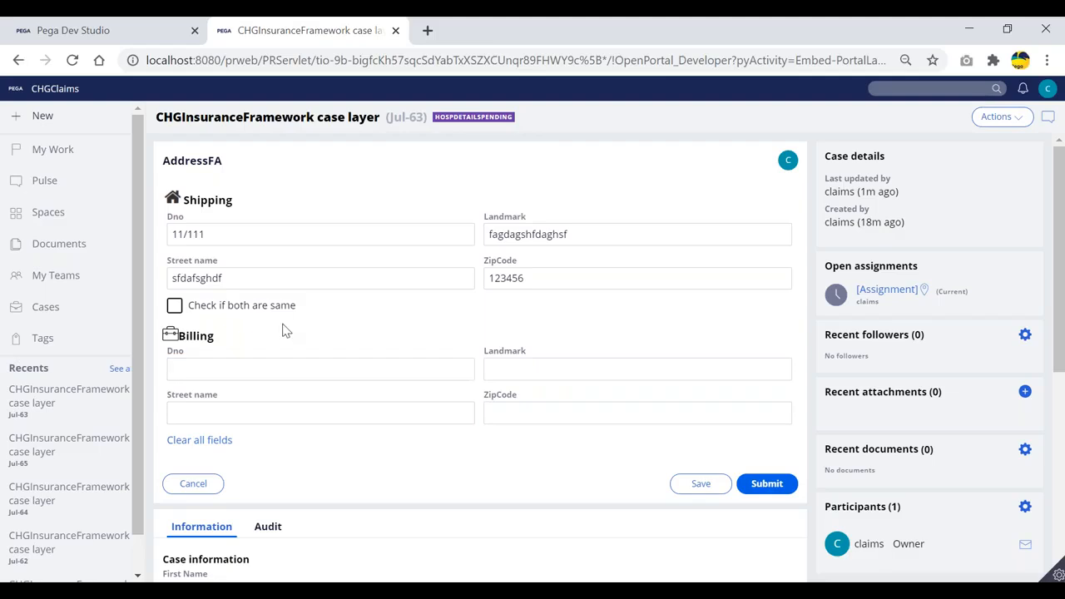
click(175, 307)
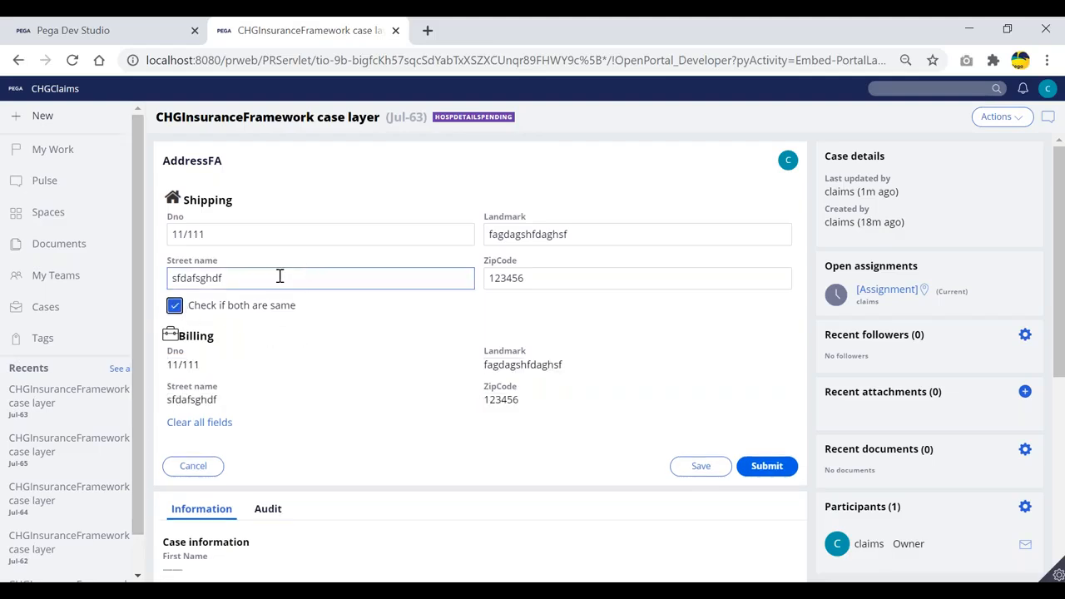
click(202, 423)
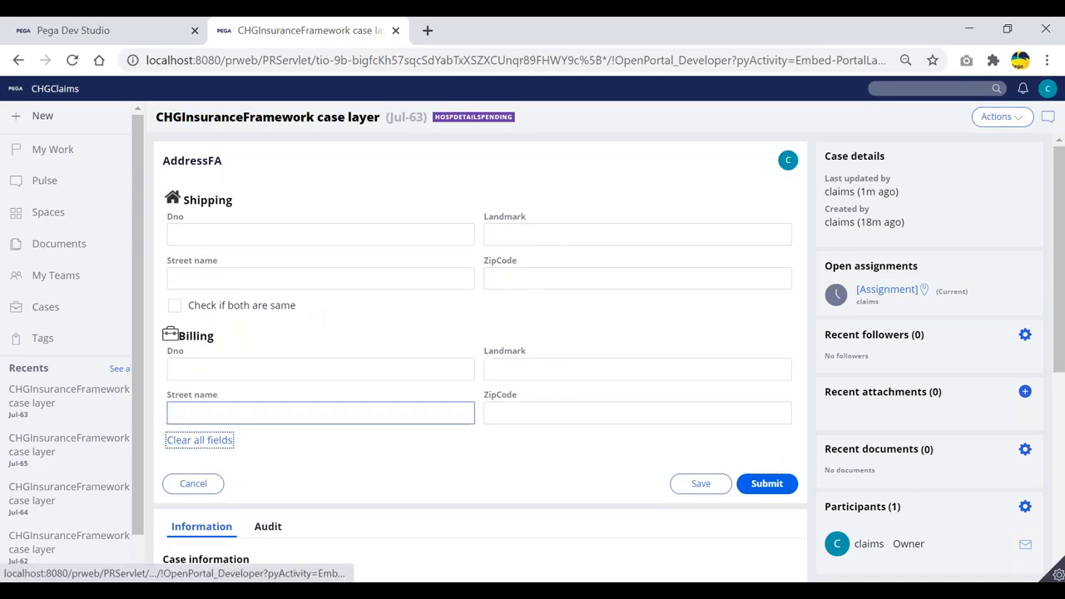
- Fill the shipping address with Dno !@#$5, Landmark fdhgfagh, Street name fghfsghfgh, and ZipCode 123452, and clear all fields again
click(230, 236)
text(sd)
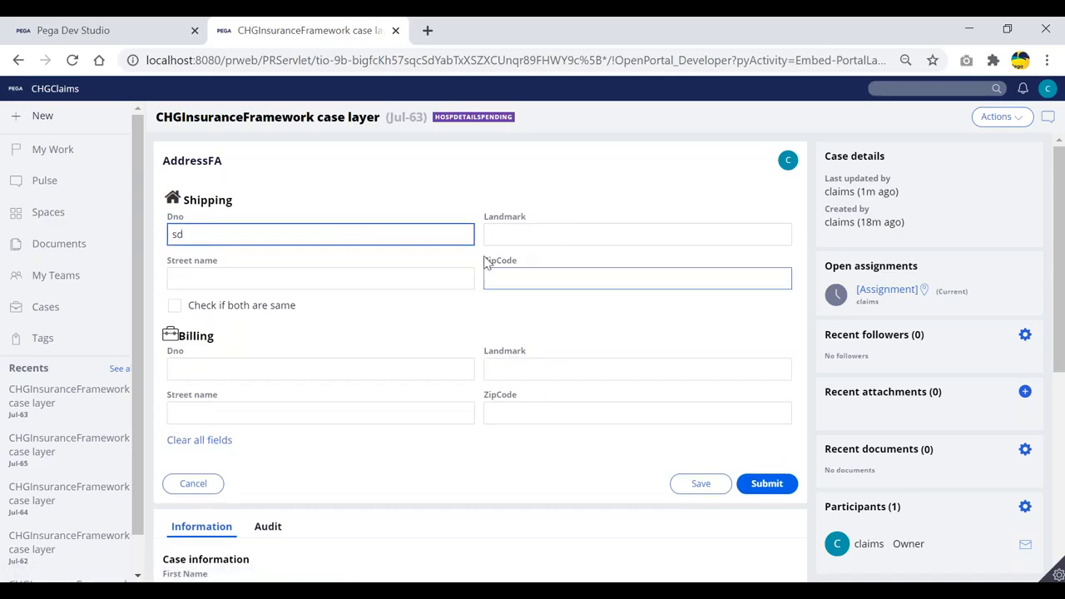
text(!@#$5)
key(Tab)
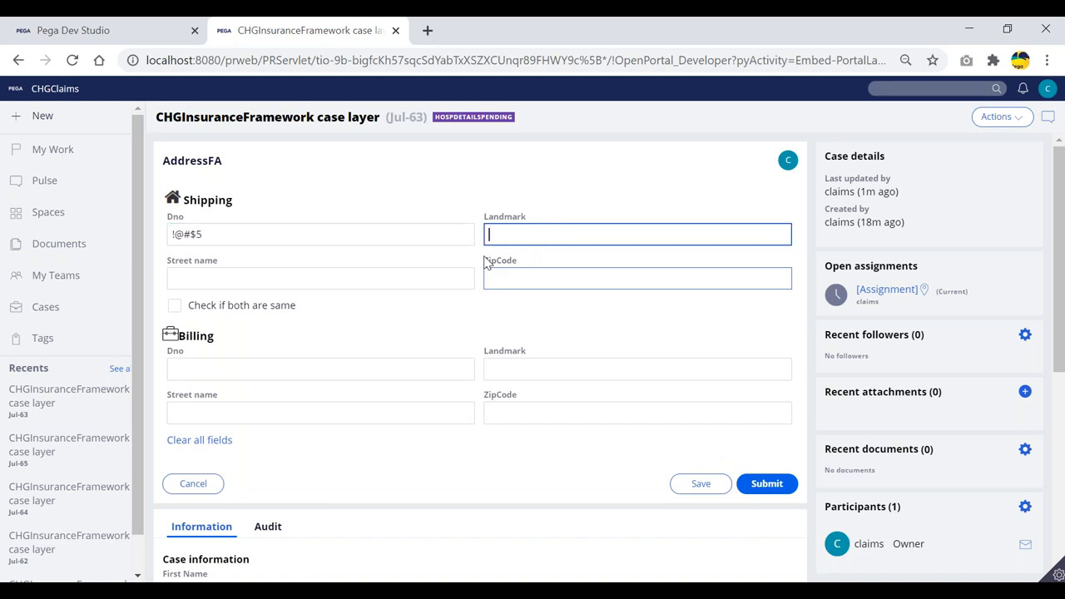
text(fdhgfagh)
key(Tab)
text(fghfsghfgh)
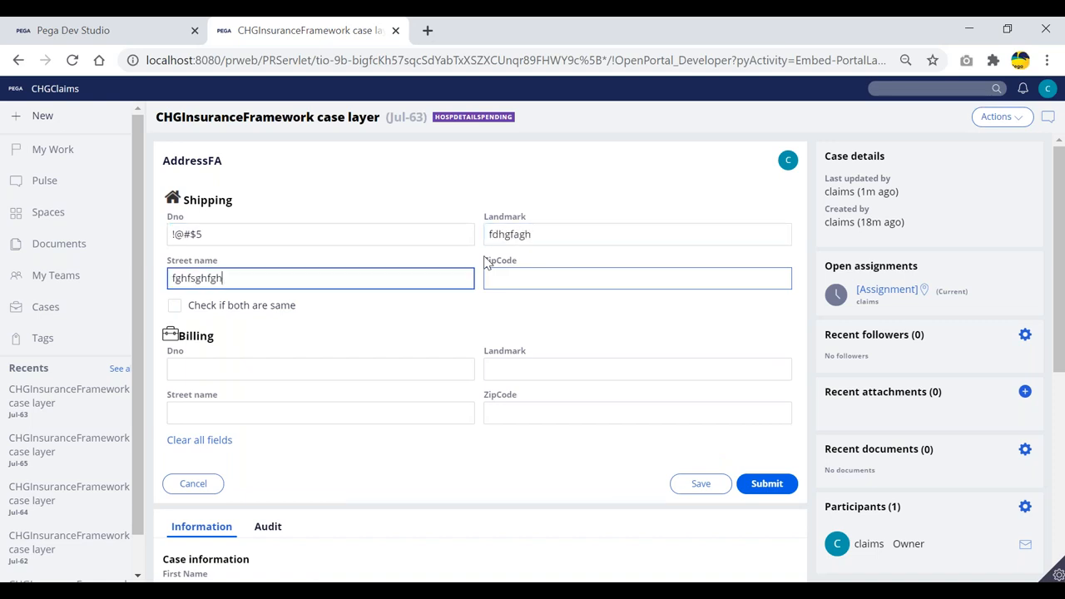
key(Tab)
text(12345)
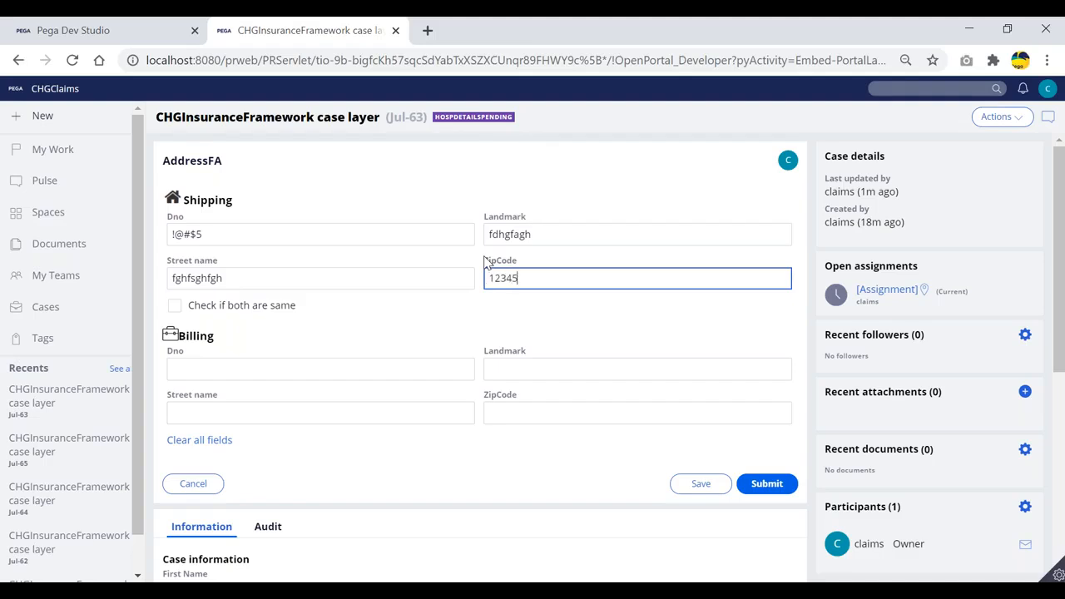
text(2)
click(197, 446)
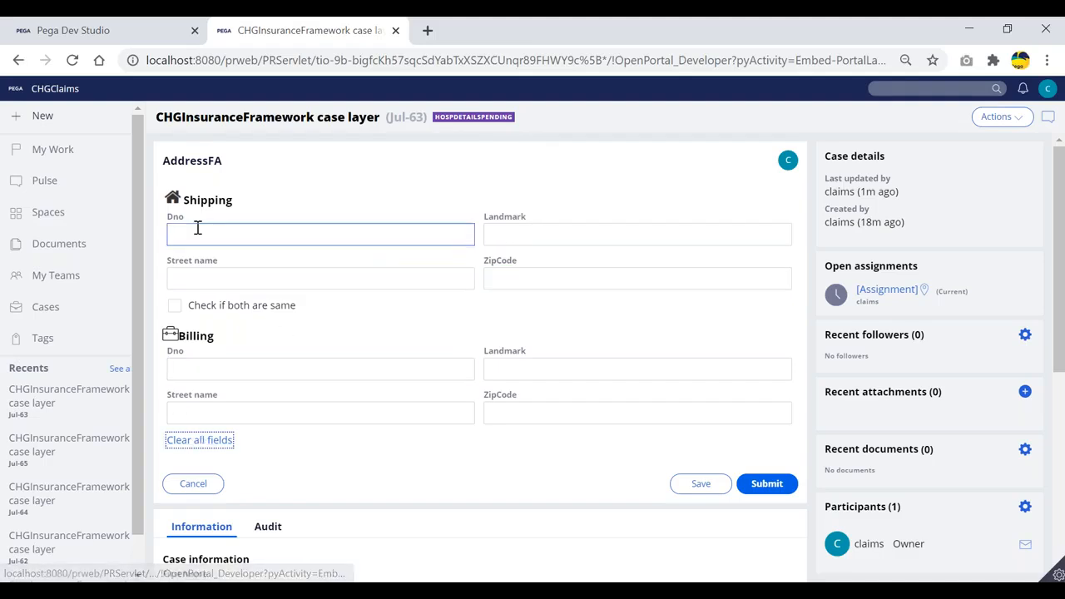
click(174, 306)
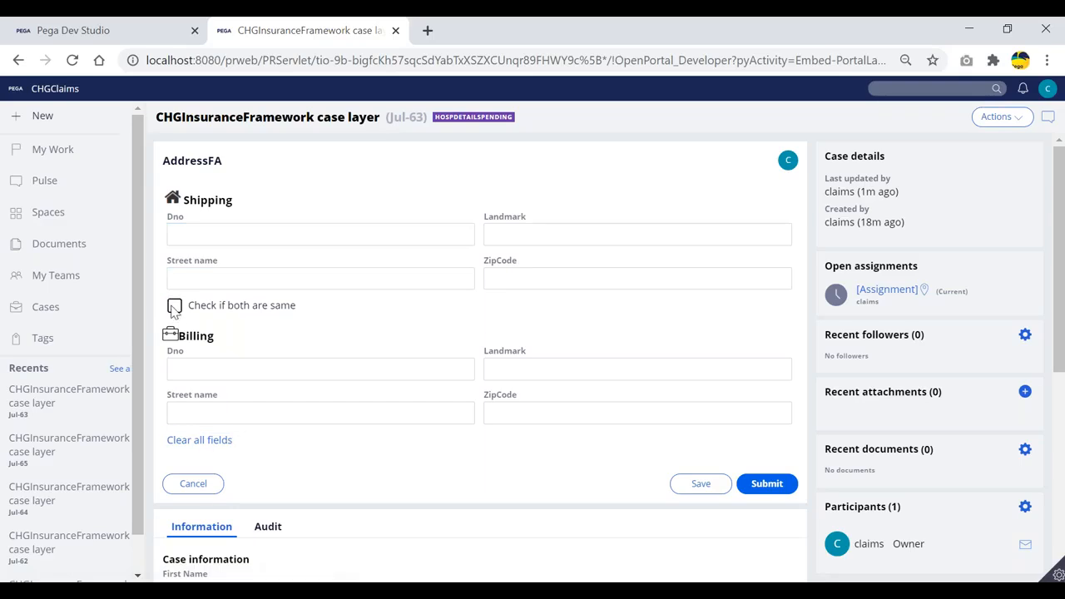
click(198, 466)
click(514, 367)
click(384, 332)
click(364, 233)
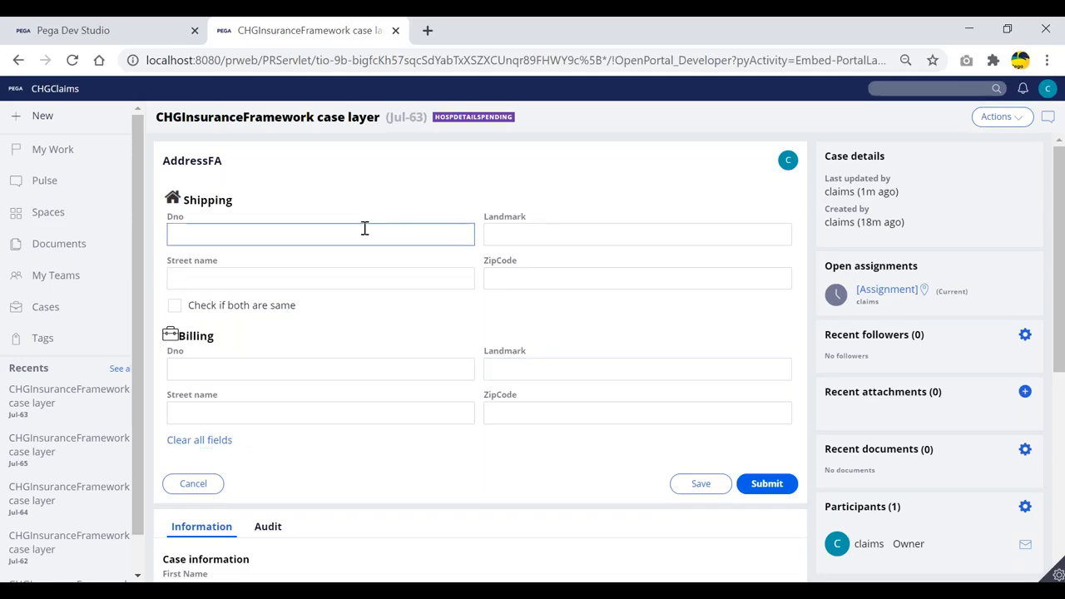
click(145, 39)
click(295, 40)
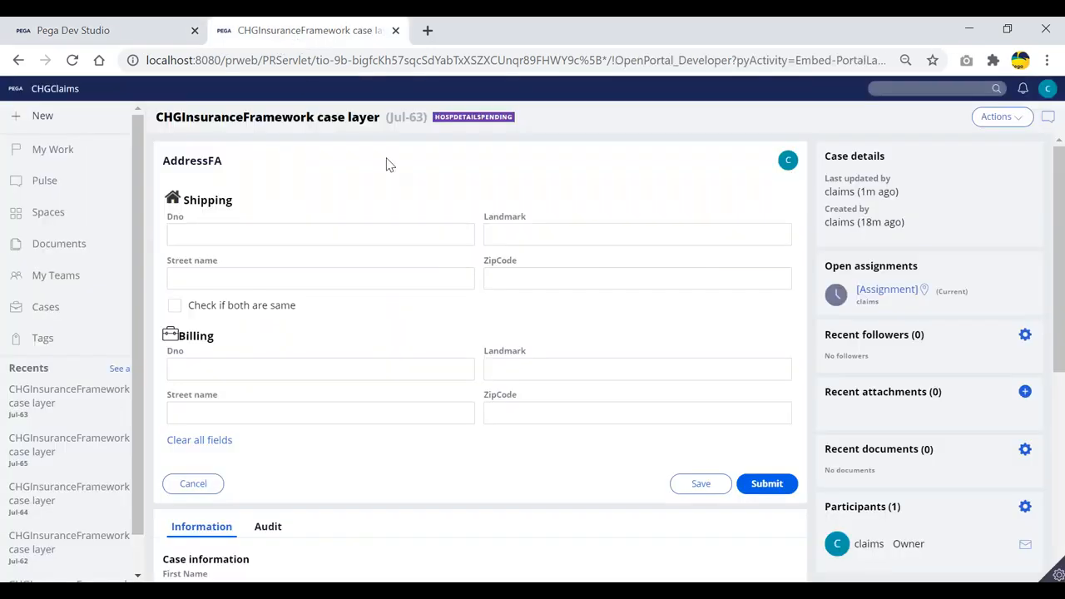
click(193, 226)
- Inspect the shipping Dno field in the Jul-63 form with Live UI and set its Required property to Always
mouse_move(1058, 576)
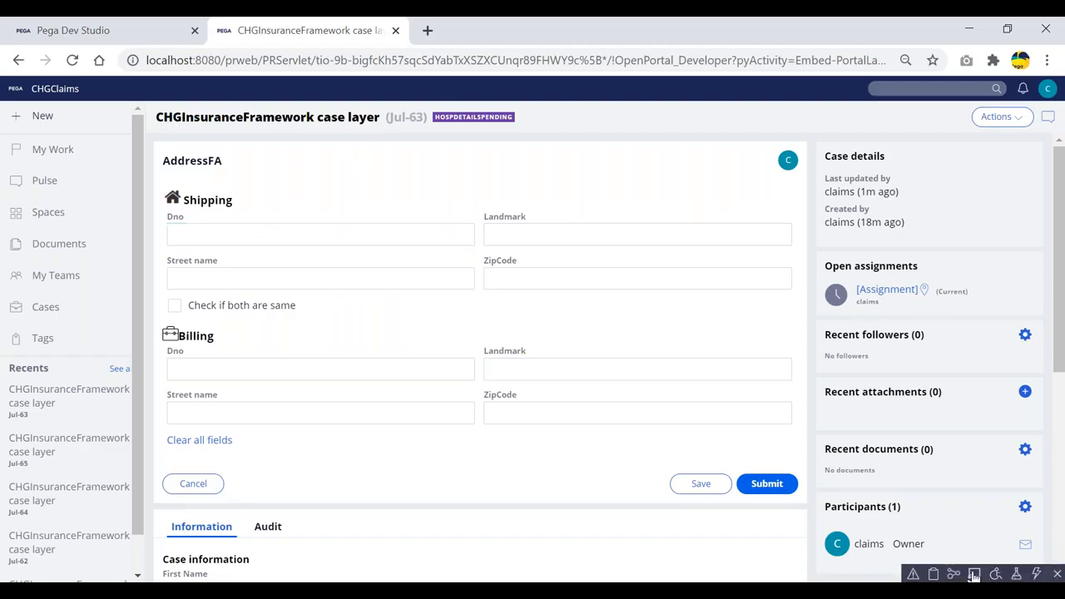
click(972, 574)
click(263, 233)
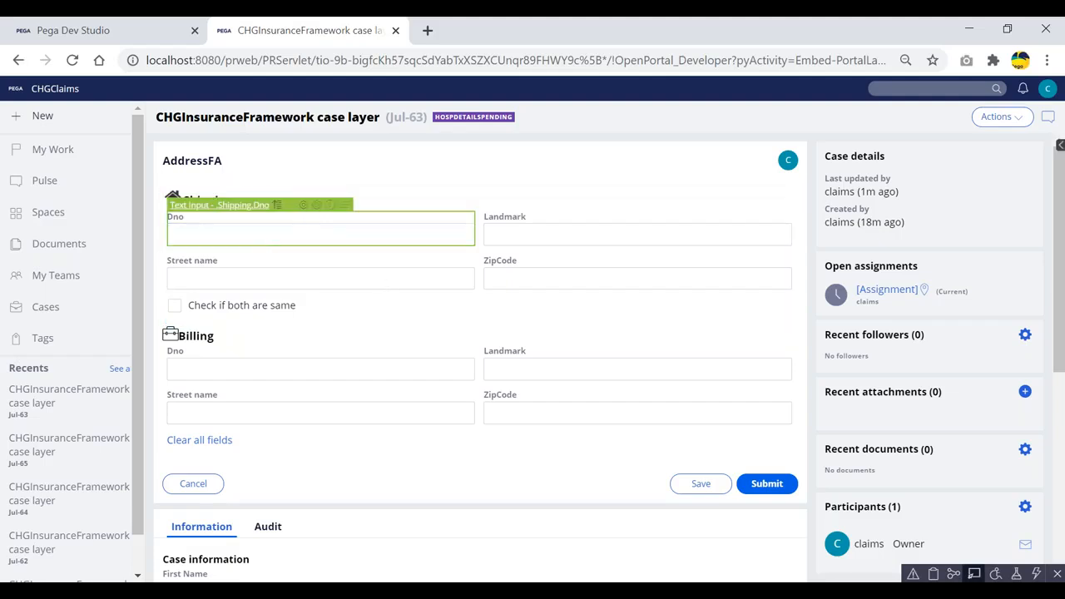
click(317, 204)
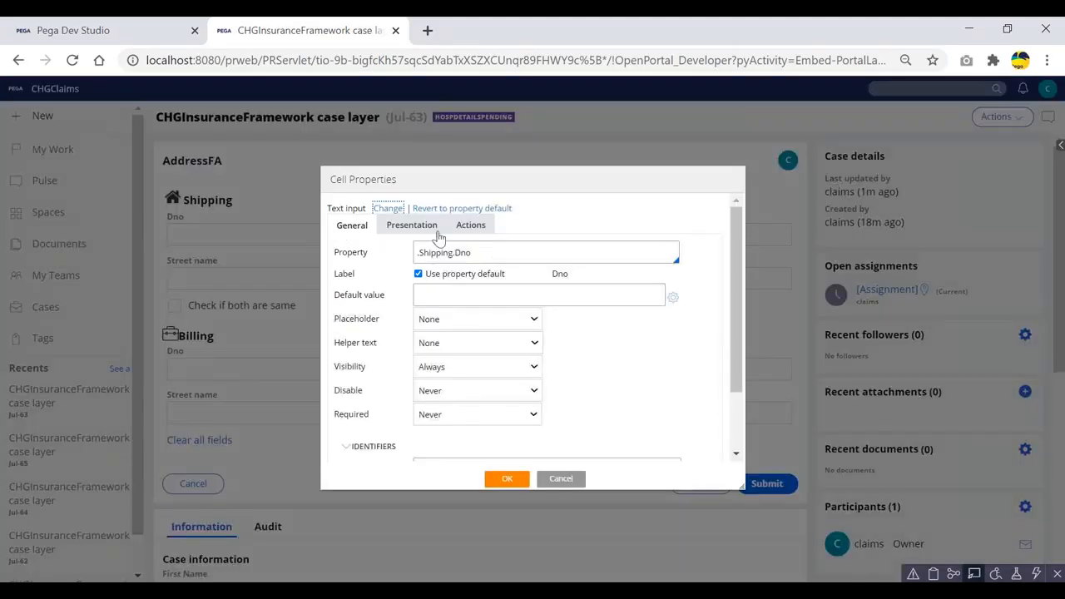
click(459, 298)
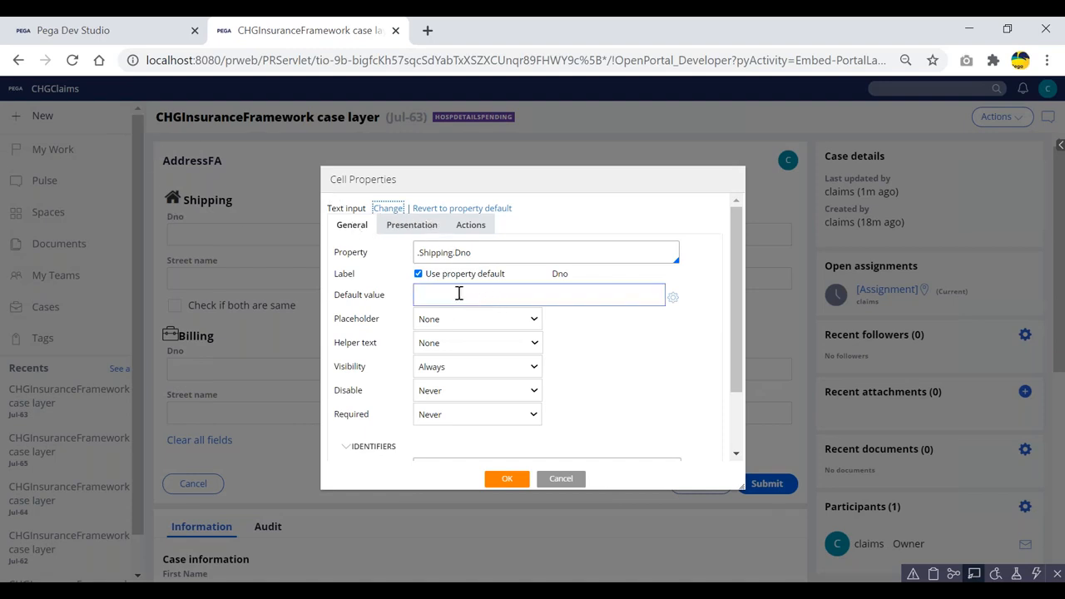
click(419, 231)
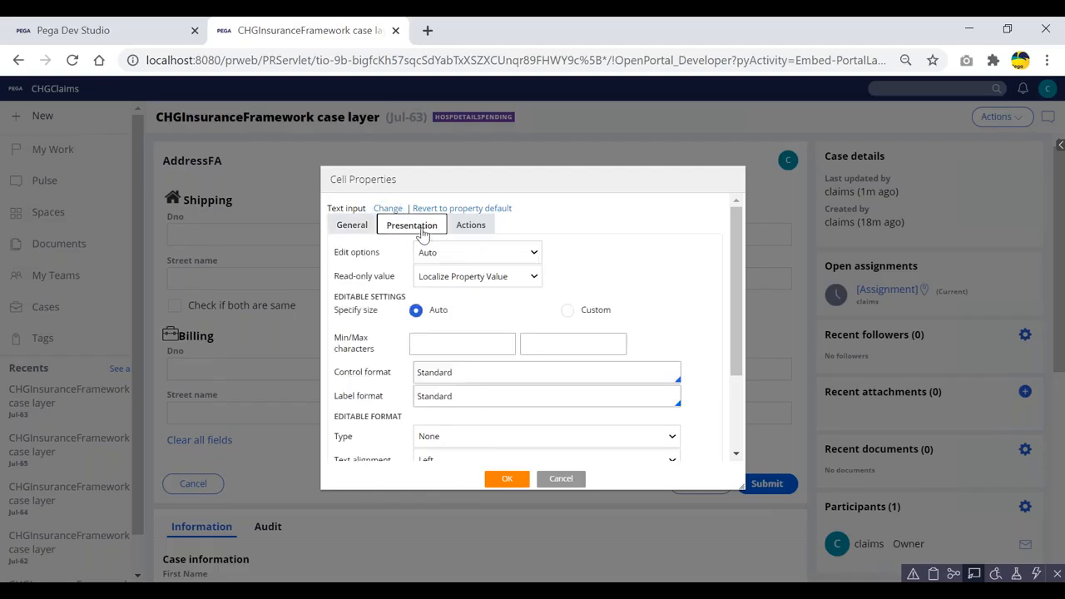
click(352, 227)
click(471, 414)
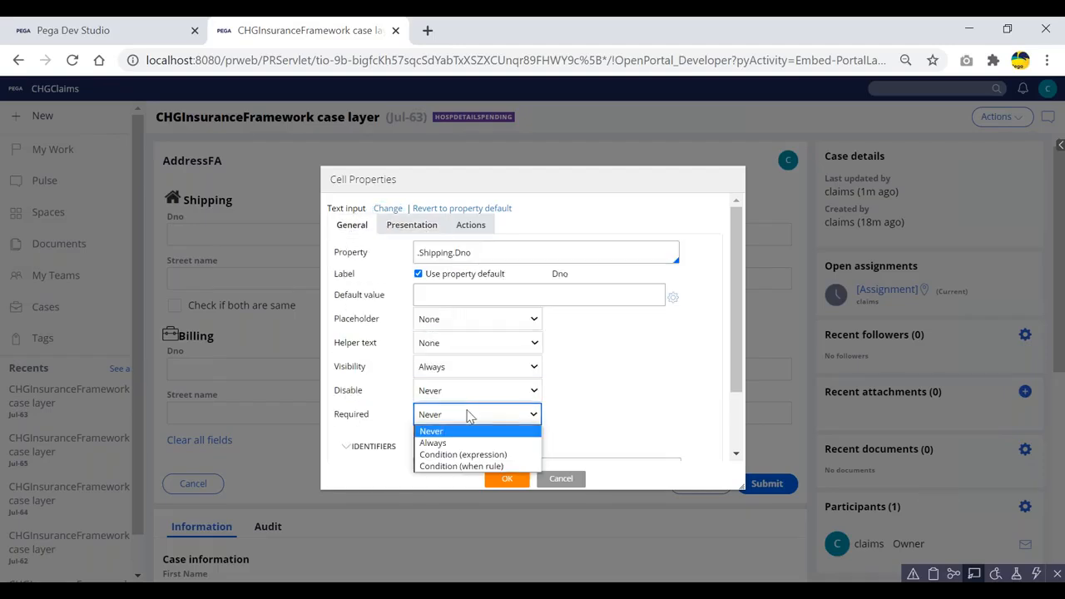
click(445, 450)
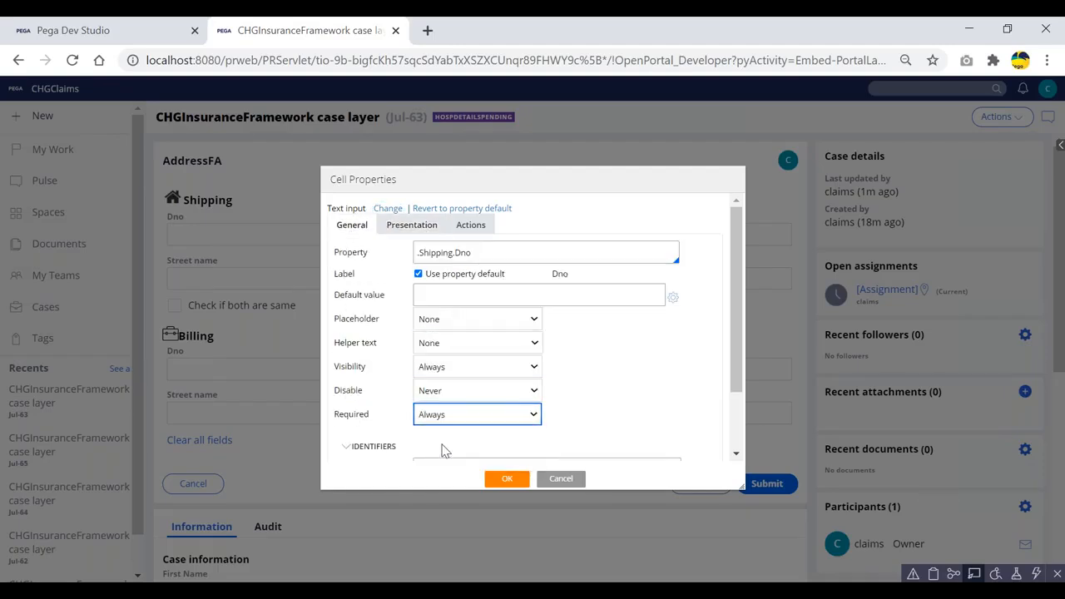
click(507, 479)
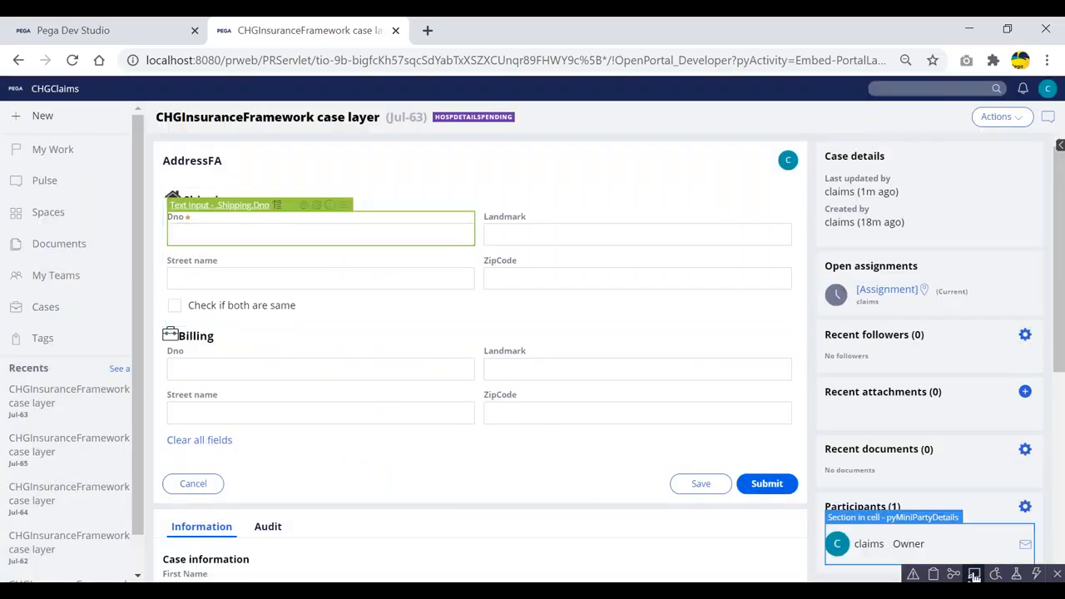
- Switch to Dev Studio and refresh the MainAddressSec section rule
click(74, 30)
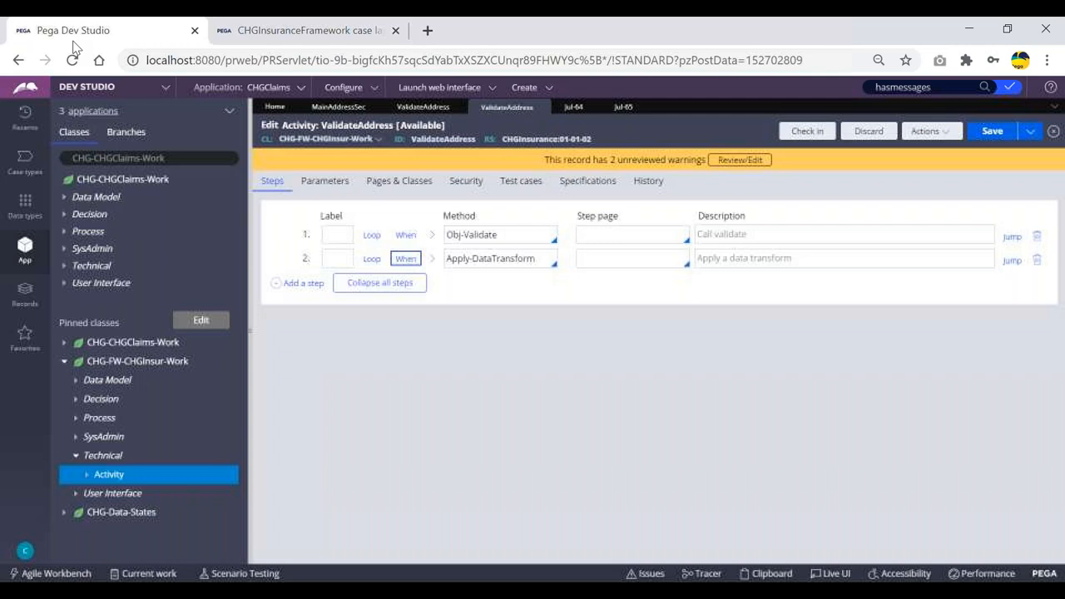
click(420, 107)
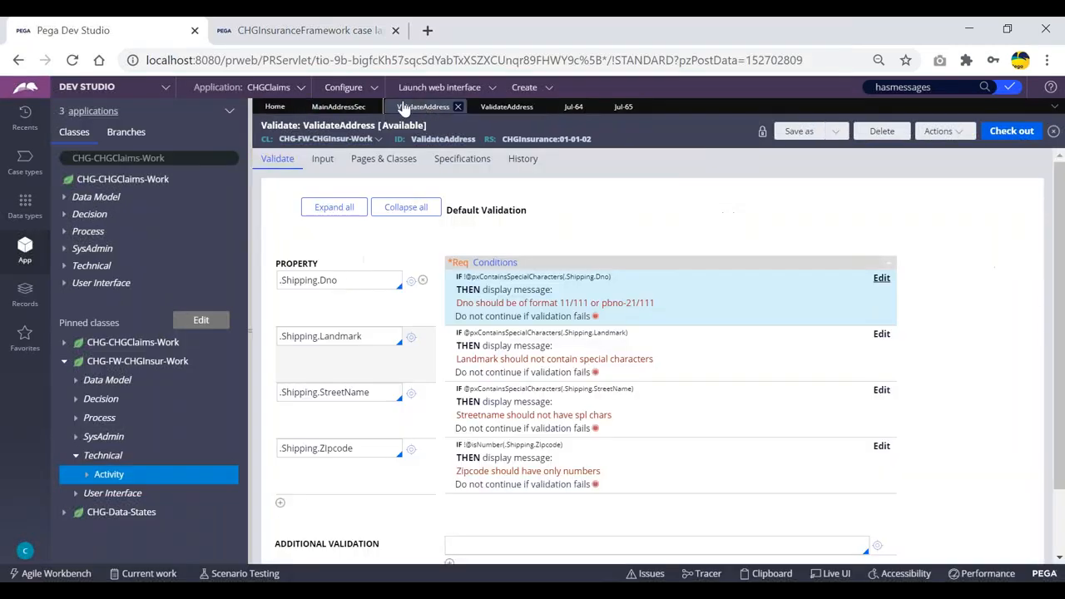
click(338, 107)
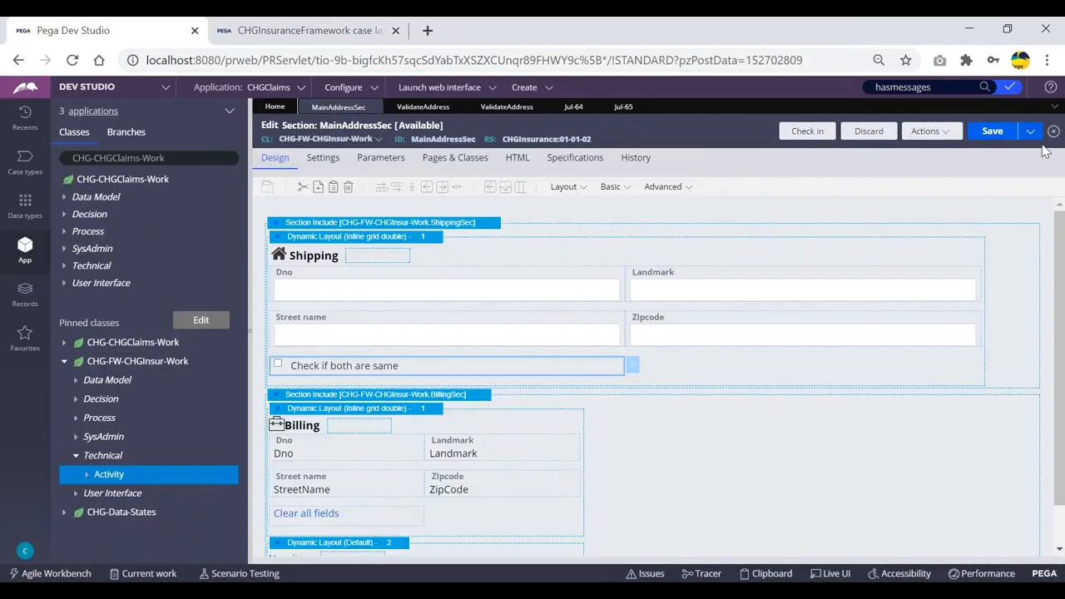
click(936, 133)
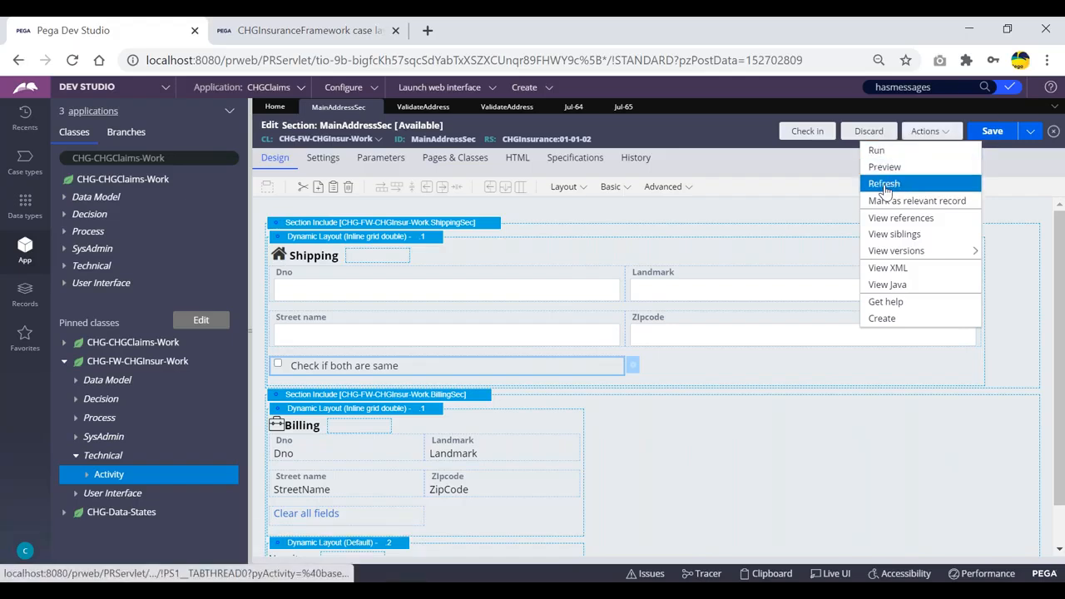
click(902, 183)
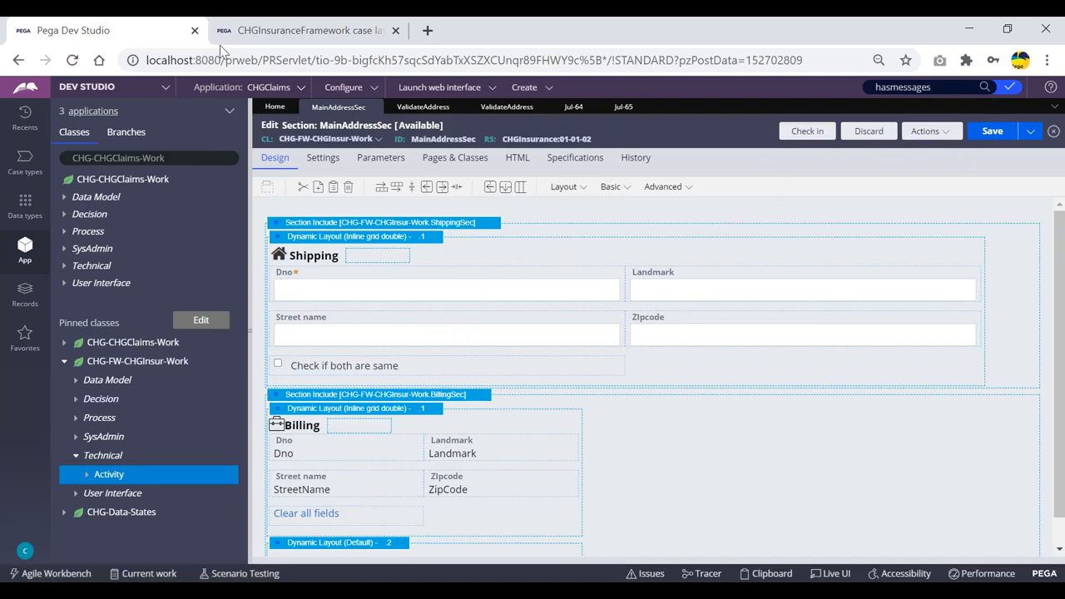
- Return to the CHGClaims portal and check the shipping Dno field for the required marker
click(272, 37)
click(352, 269)
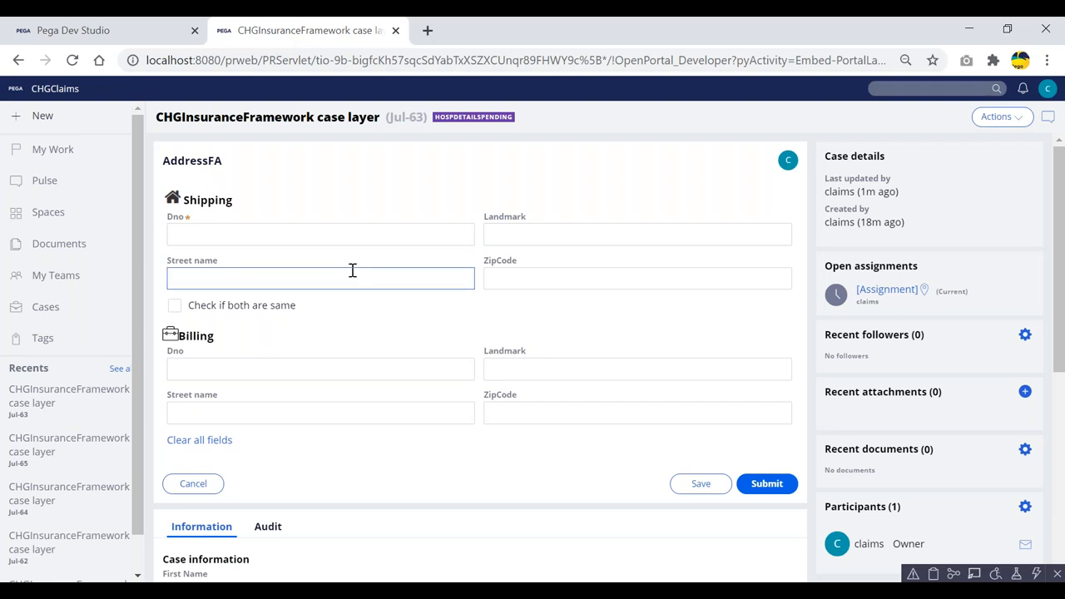
click(369, 253)
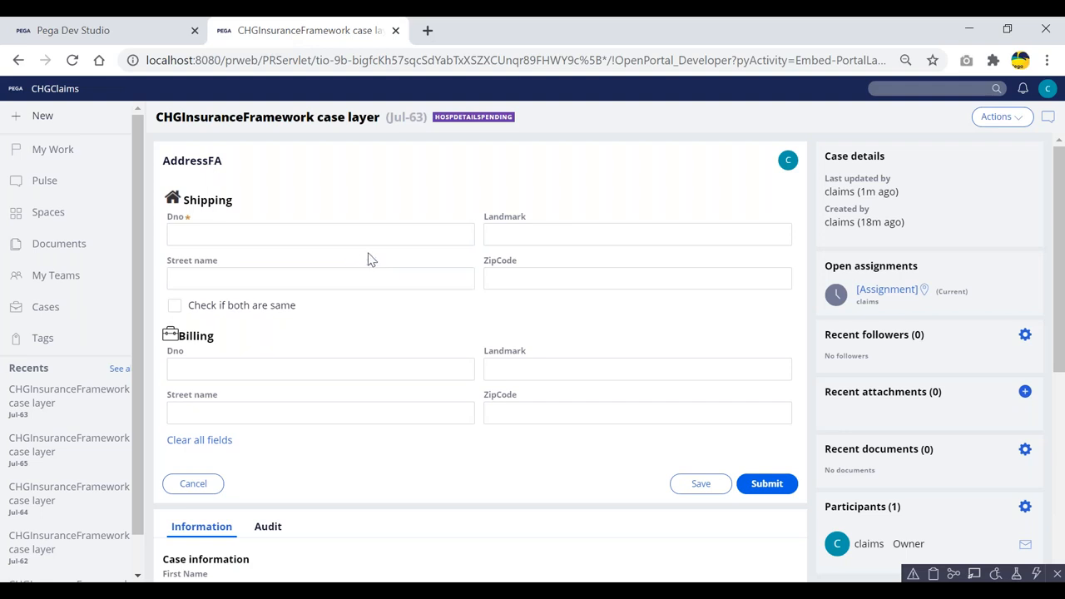
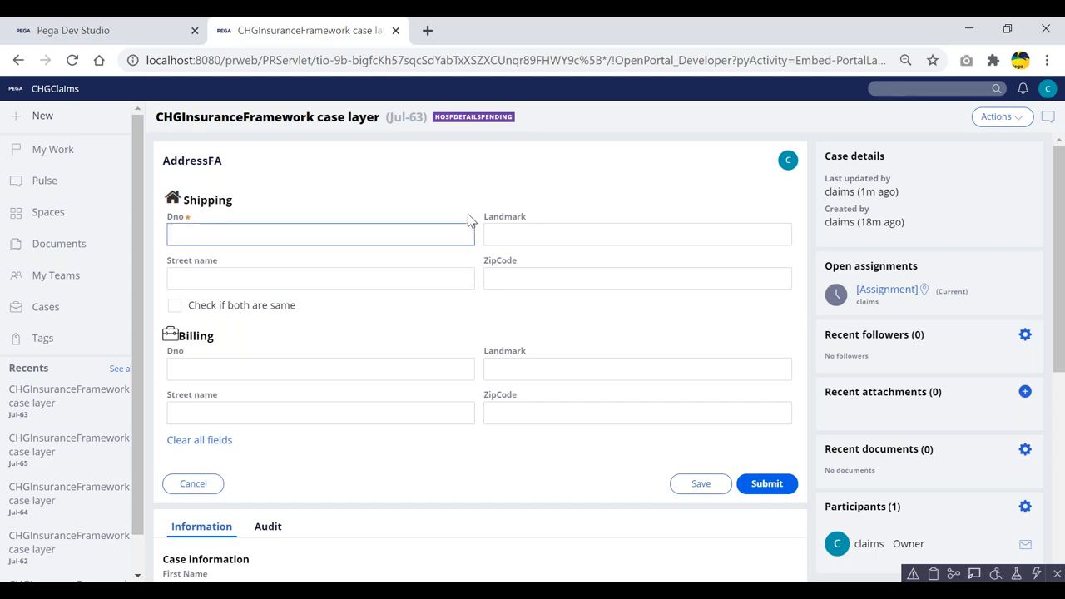
- Switch to Dev Studio and review the ValidateAddress activity steps and the .Shipping.Dno condition in the ValidateAddress validate rule
click(133, 40)
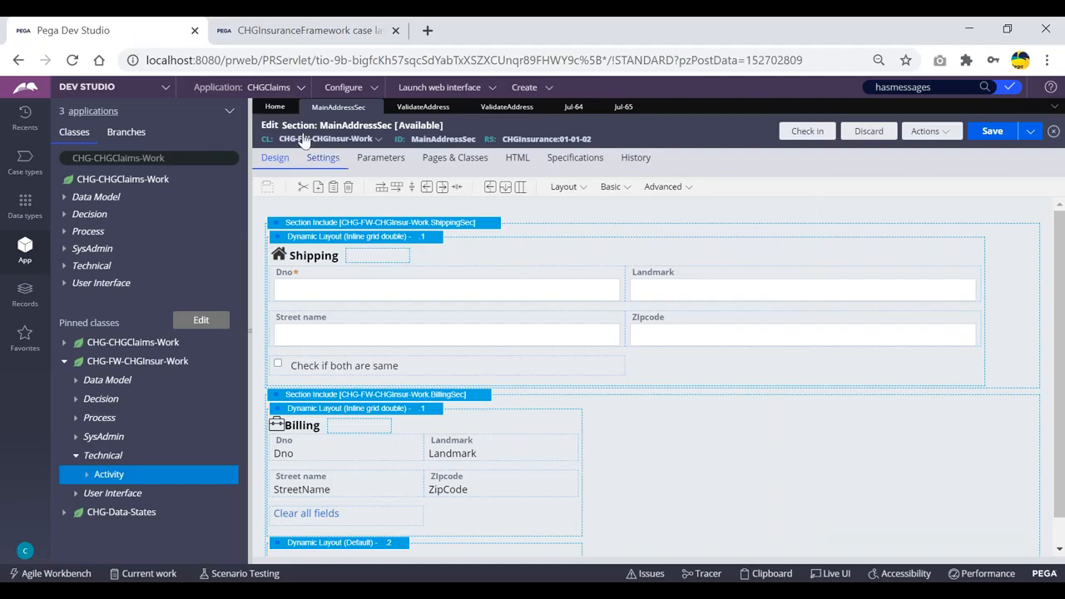
click(423, 108)
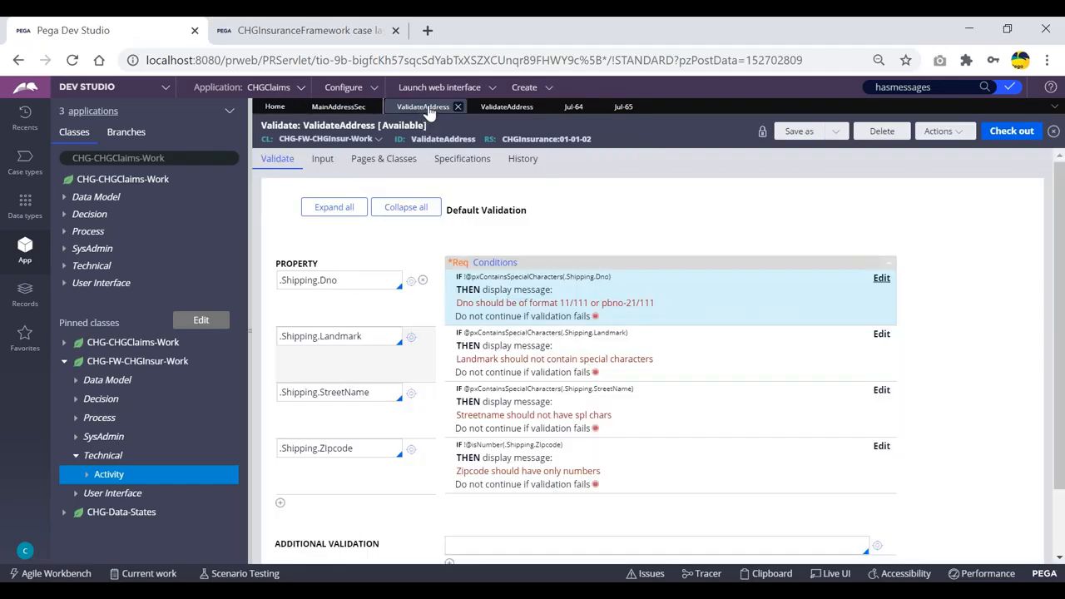
click(507, 110)
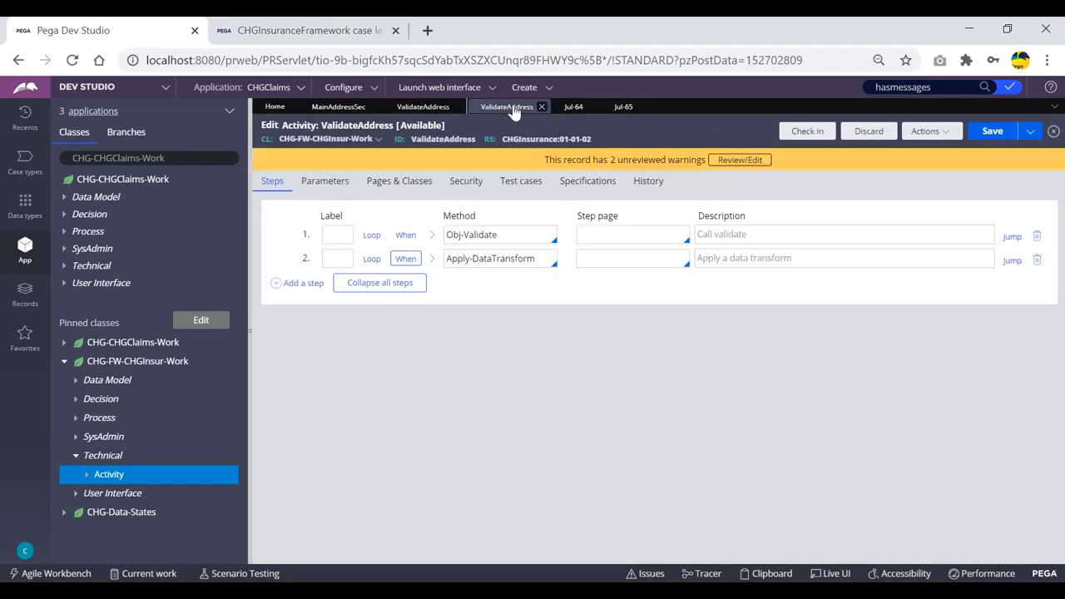
click(415, 113)
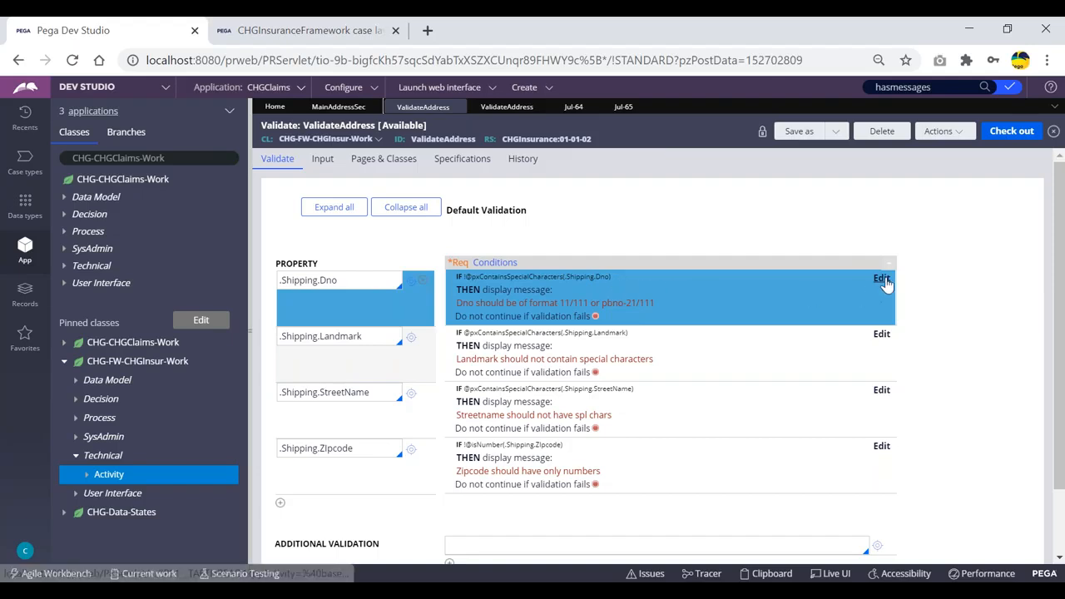
click(857, 283)
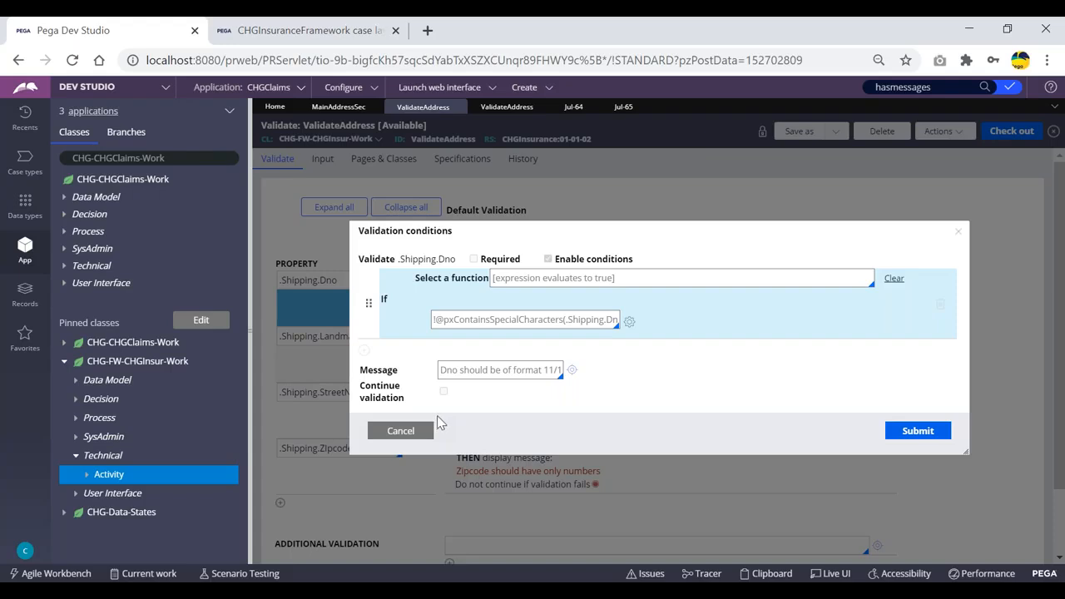
click(402, 433)
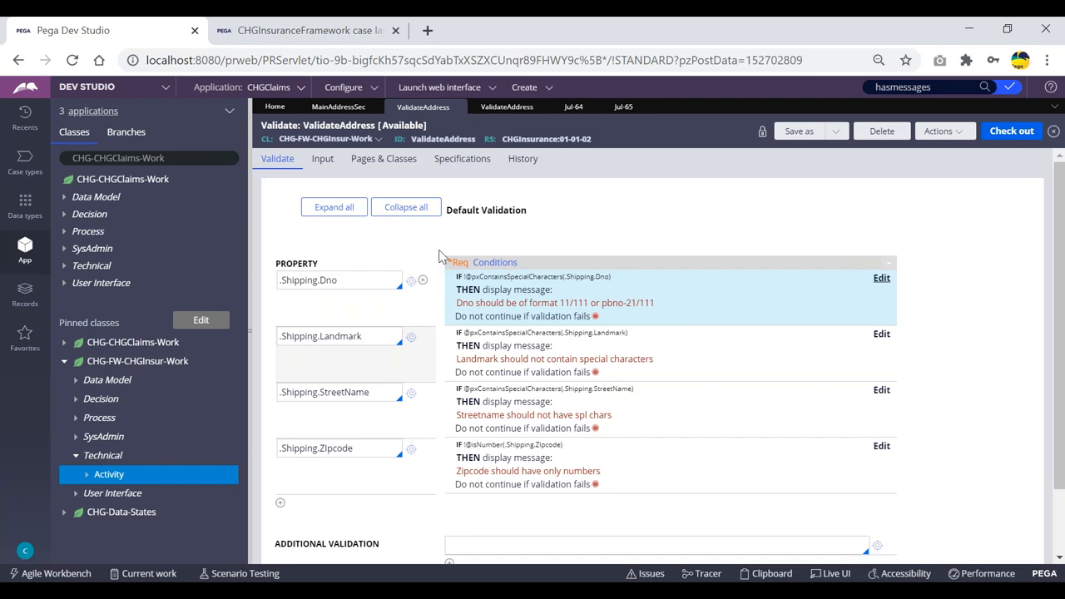
- Check out the ValidateAddress validate rule, open the .Shipping.Dno validation condition, and clear its selected function
click(349, 281)
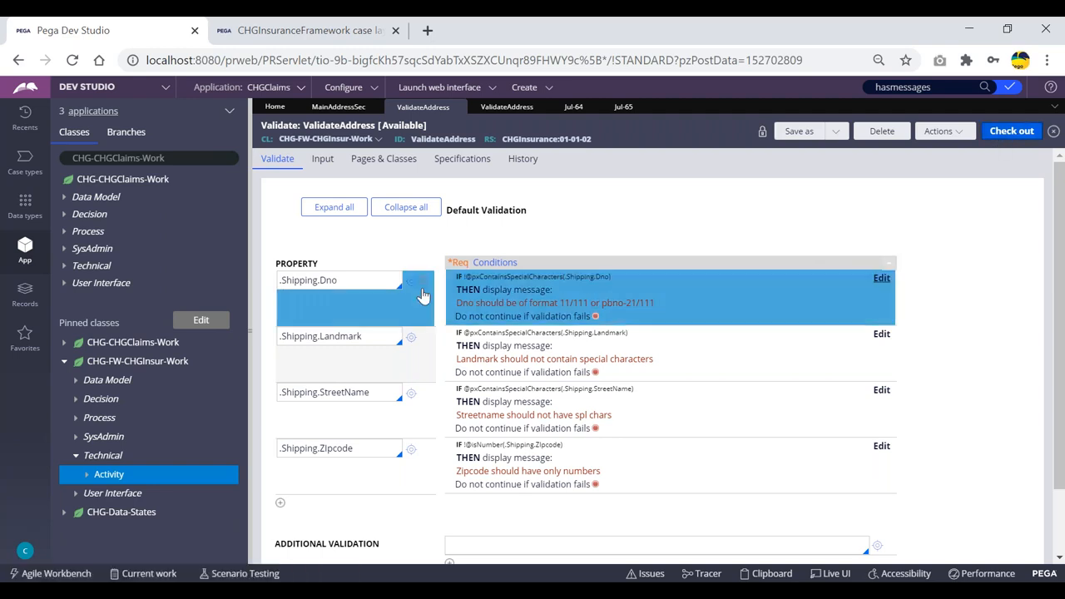
click(881, 280)
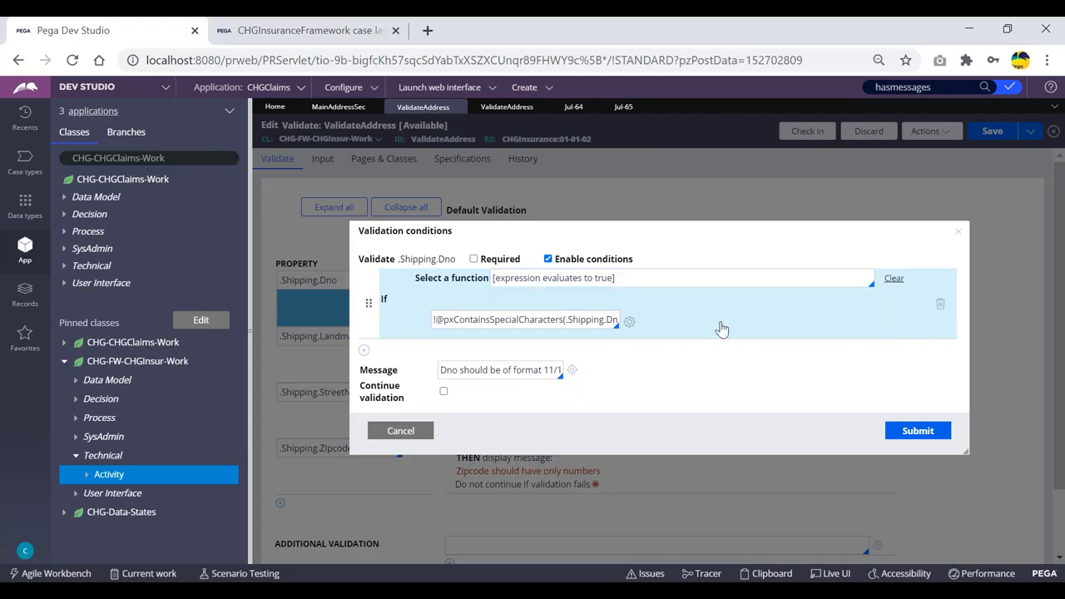
click(656, 275)
key(ctrl+a)
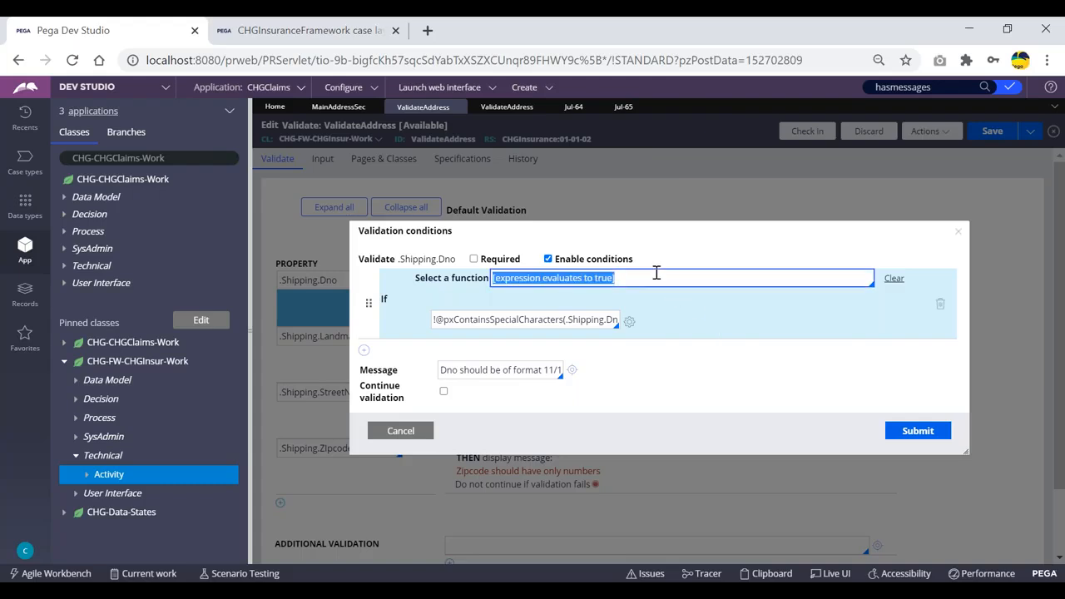
key(BackSpace)
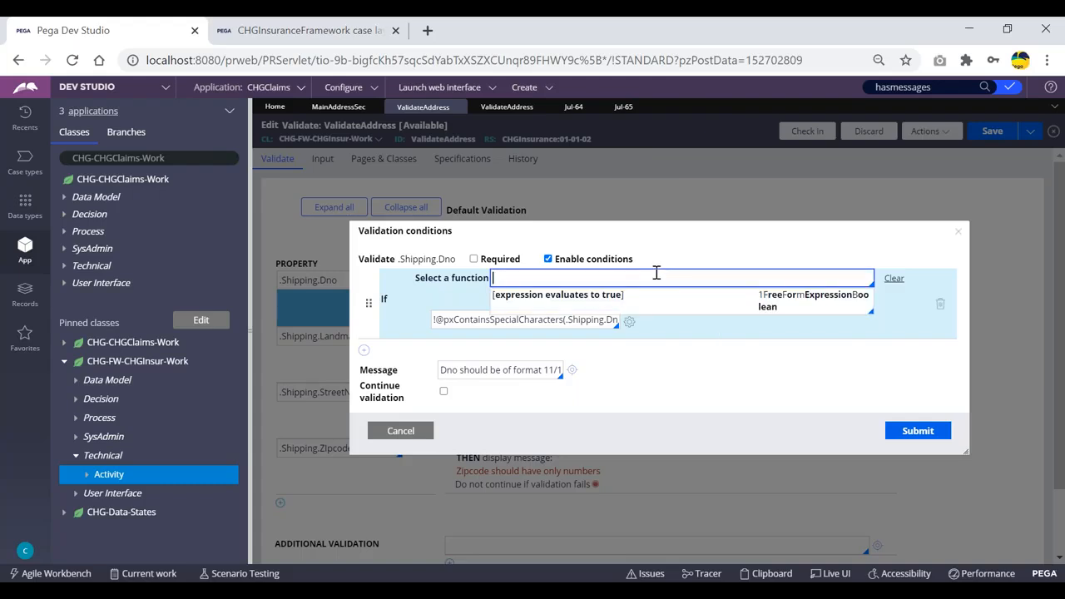
key(Down)
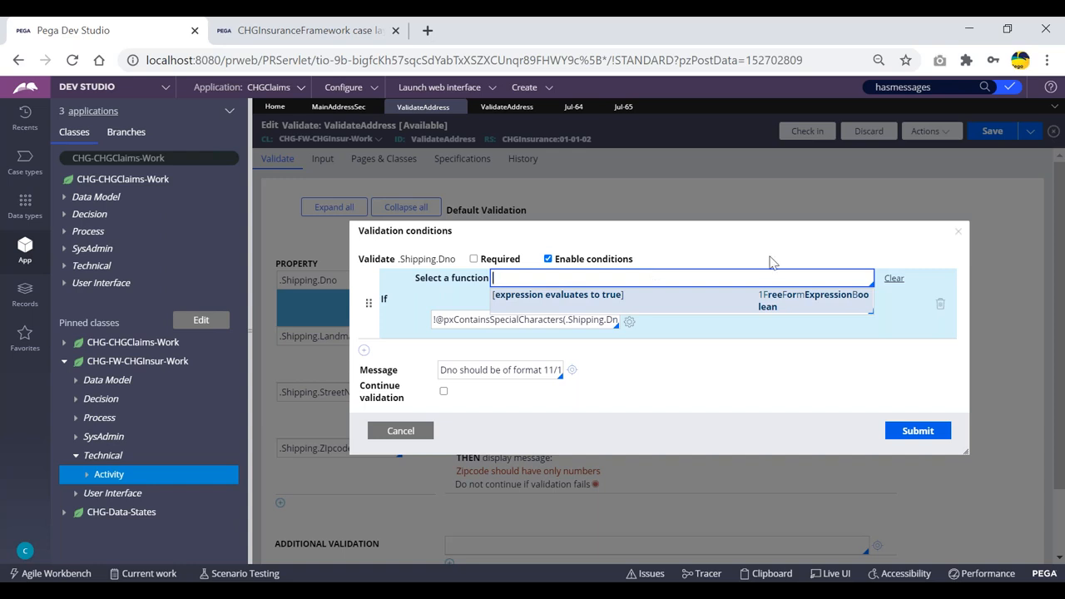
click(895, 252)
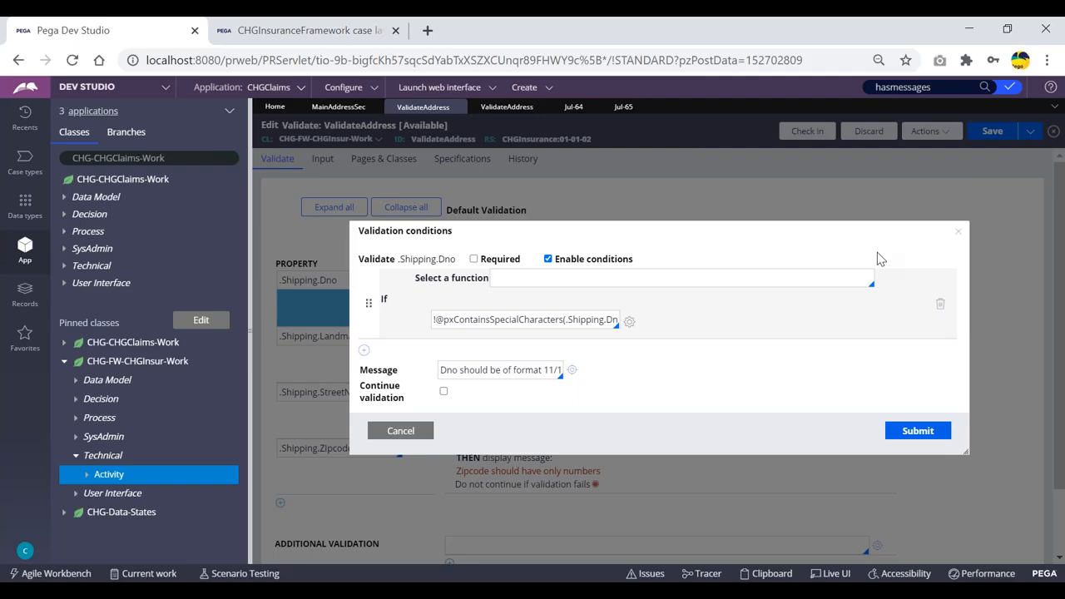
- Browse the available functions for the .Shipping.Dno condition and select [expression evaluates to true]
click(793, 277)
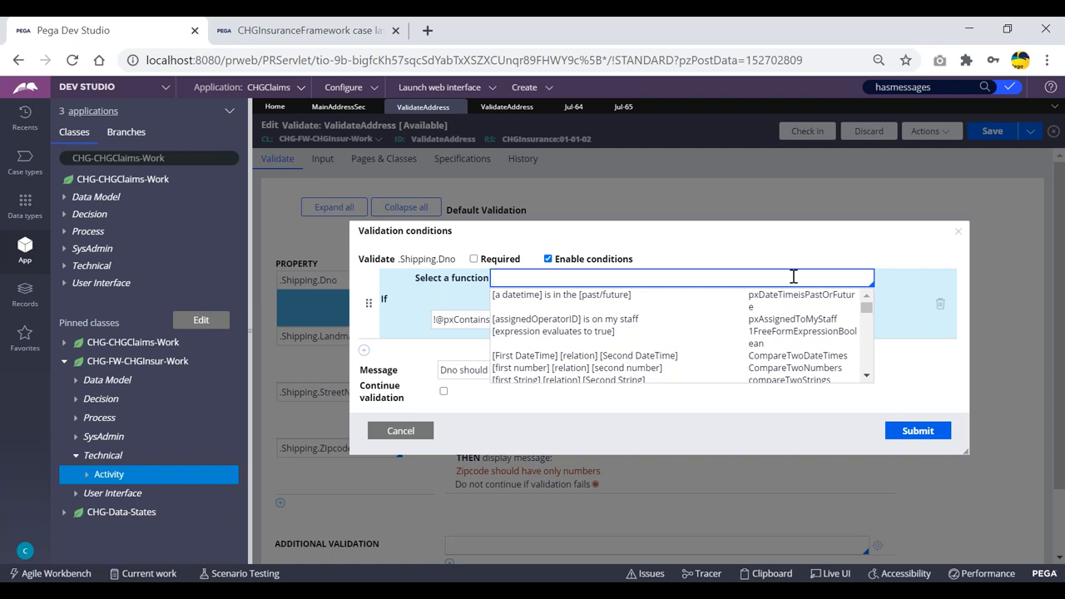
key(Down)
key(Down)
key(Down)
key(Down)
key(Down)
key(Down)
key(Down)
key(Down)
key(Down)
key(Down)
key(Down)
key(Down)
key(Down)
key(Up)
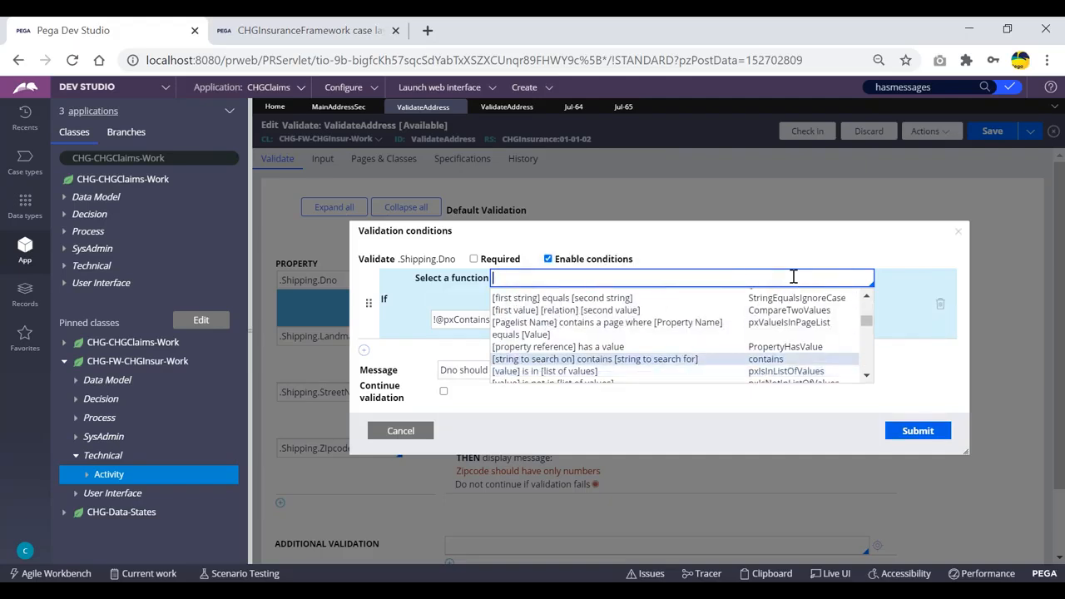
key(Up)
key(Up)
key(Up)
key(Up)
key(Up)
key(Up)
key(Up)
key(Up)
key(Up)
key(Up)
key(Up)
key(Down)
key(Down)
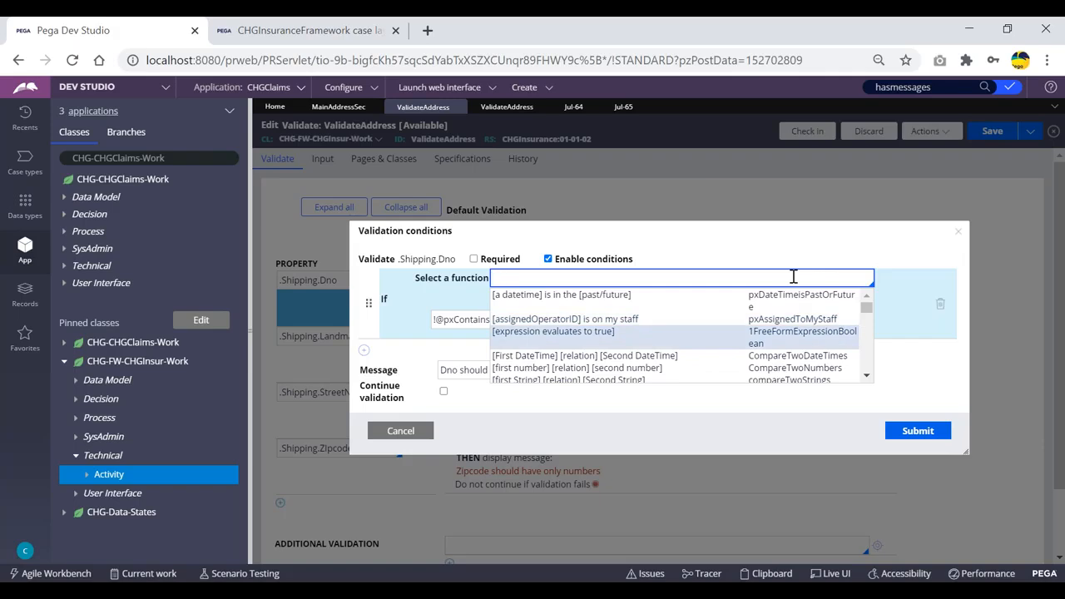
key(Return)
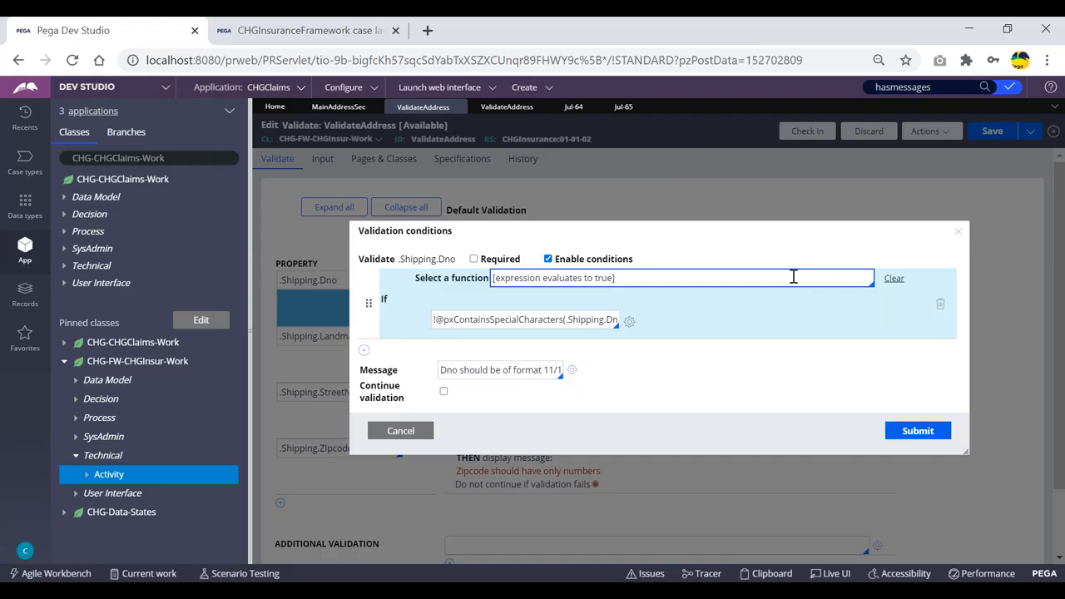
- Examine the full expression and the validation message of the .Shipping.Dno condition
click(464, 320)
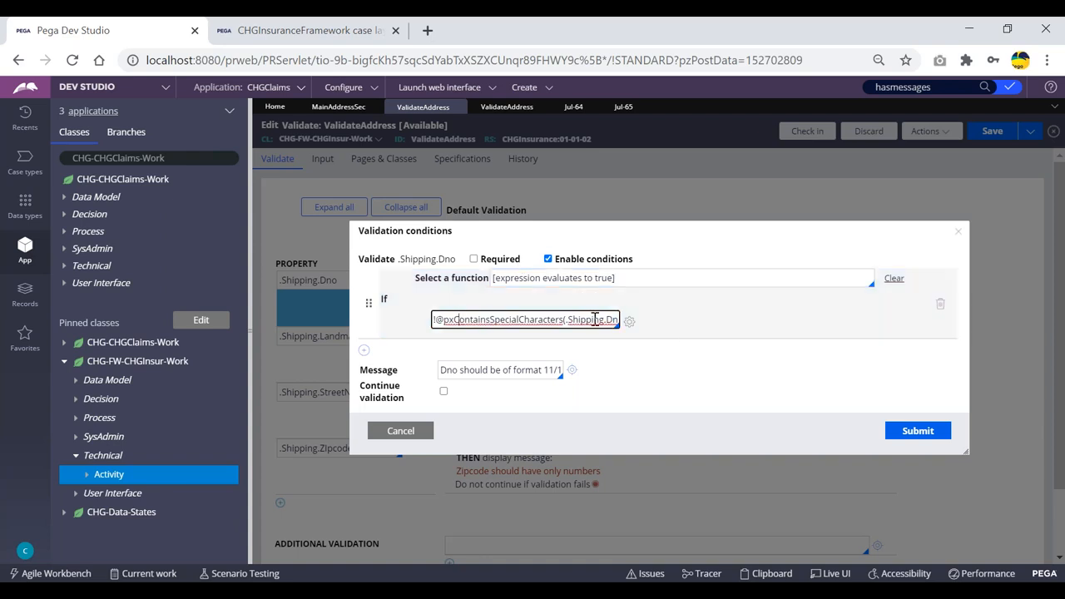
key(Right)
key(Right)
key(Right)
key(Right)
key(Right)
key(Right)
key(Right)
key(Right)
key(Right)
key(Right)
key(Right)
key(Right)
key(Right)
key(Right)
key(Right)
key(Right)
key(Right)
key(Right)
key(Right)
key(Right)
drag(439, 371, 590, 380)
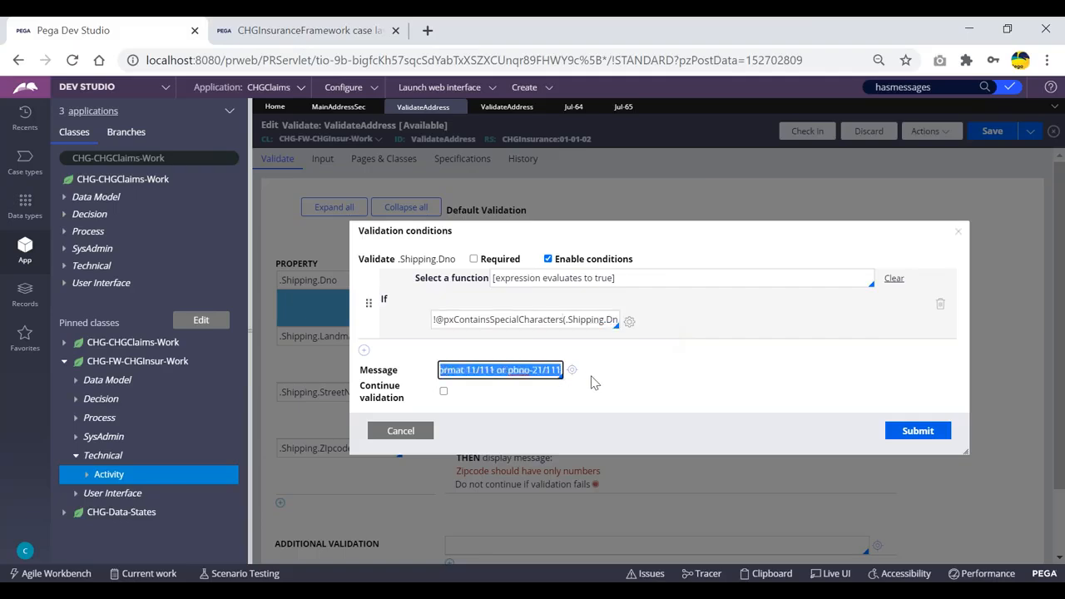
click(647, 371)
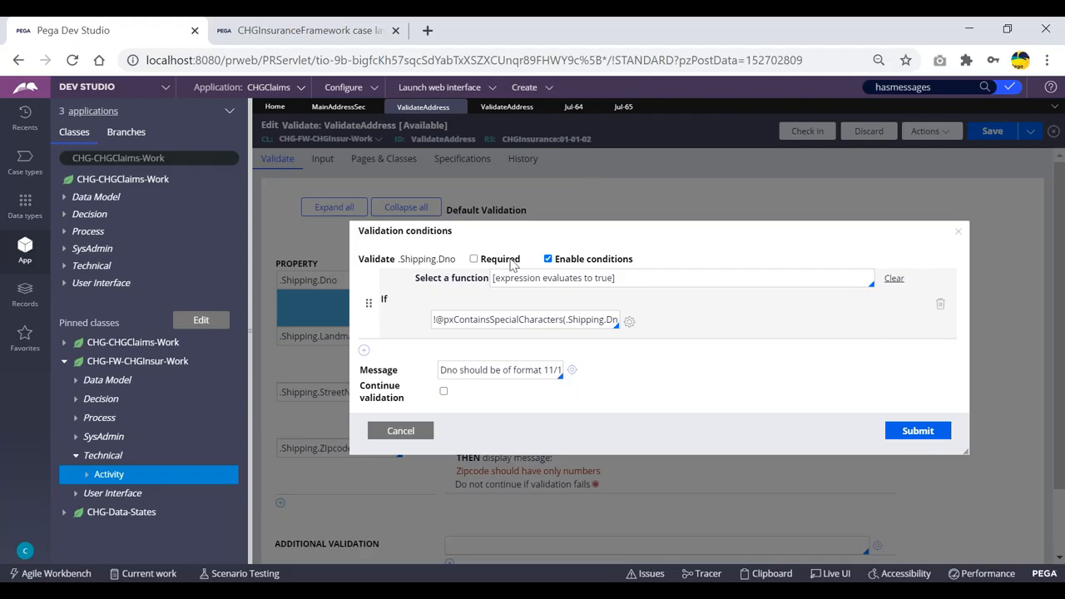
- Examine the function name and the property argument in the .Shipping.Dno condition's expression
double_click(521, 319)
click(634, 190)
click(574, 319)
drag(573, 320, 619, 320)
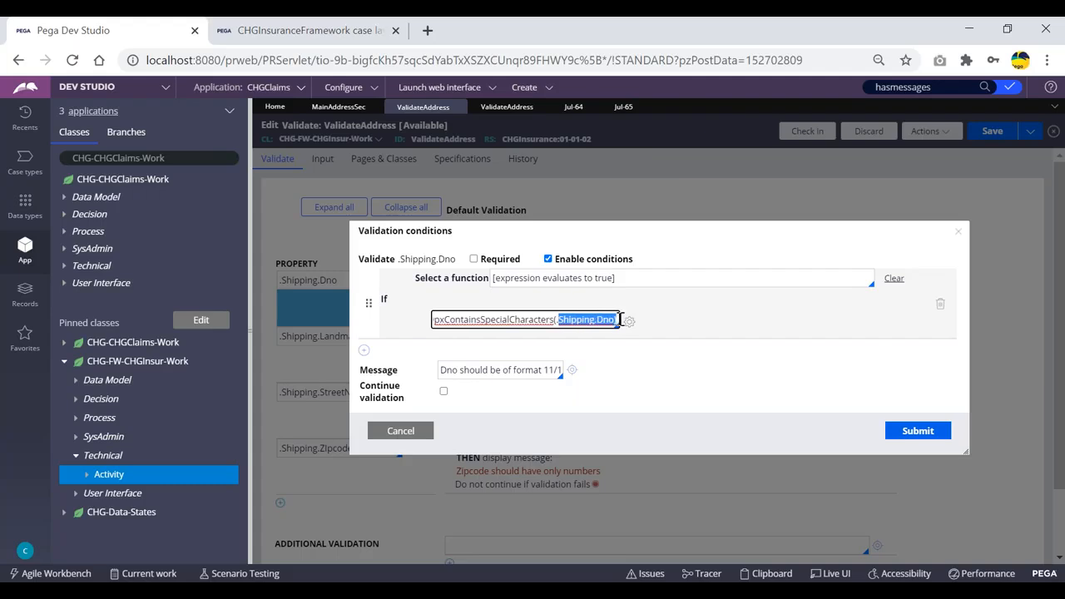
click(507, 320)
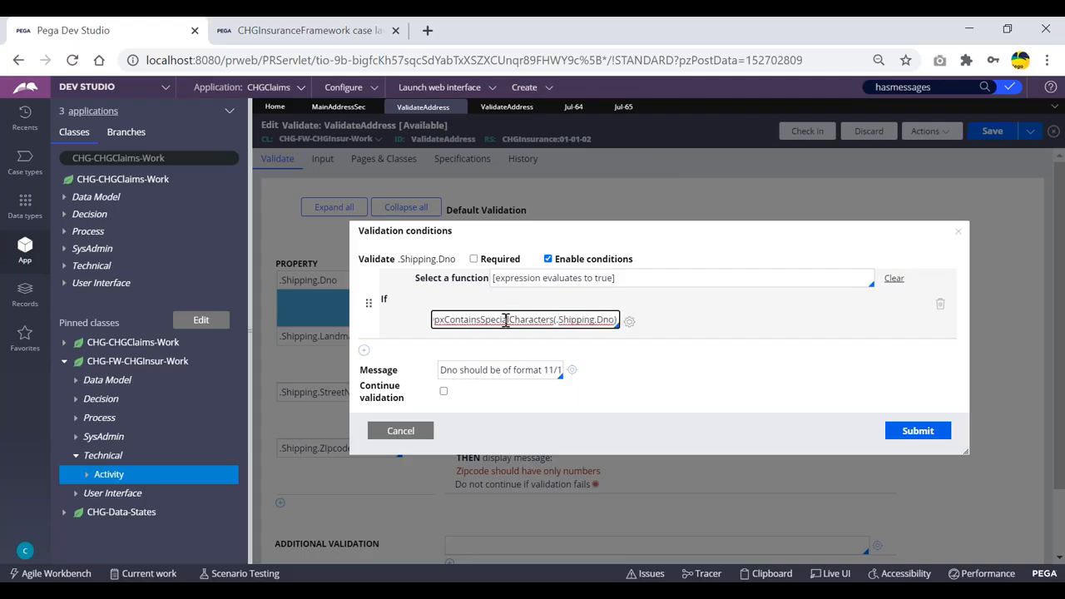
key(Left)
key(Left)
key(Left)
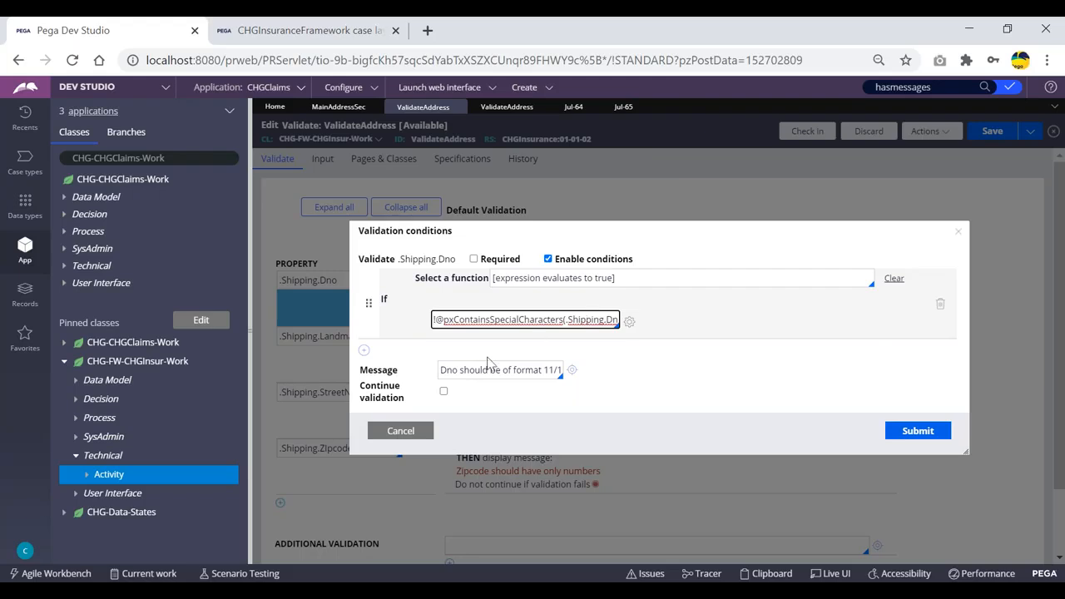
- Read through the full validation message of the .Shipping.Dno condition
click(461, 369)
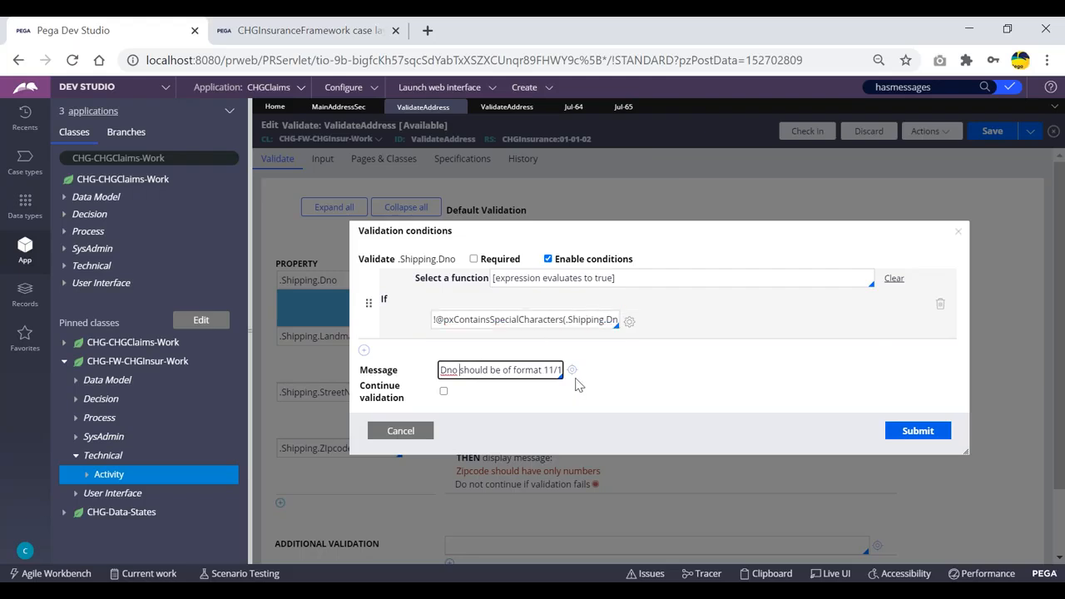
key(Right)
key(Right)
key(Right)
key(Right)
key(Right)
key(Right)
key(Right)
key(Right)
key(Right)
key(Right)
key(Right)
key(Right)
key(Right)
key(Right)
key(Right)
key(Right)
key(Right)
key(Right)
key(Right)
key(Right)
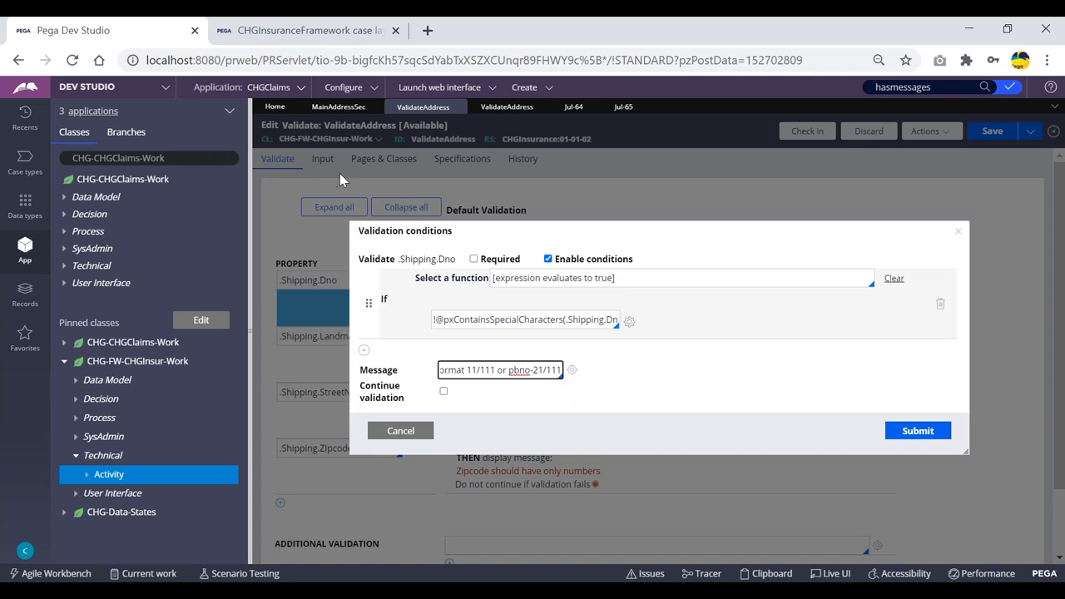
- Submit the .Shipping.Dno validation condition with Continue validation switched off
click(445, 393)
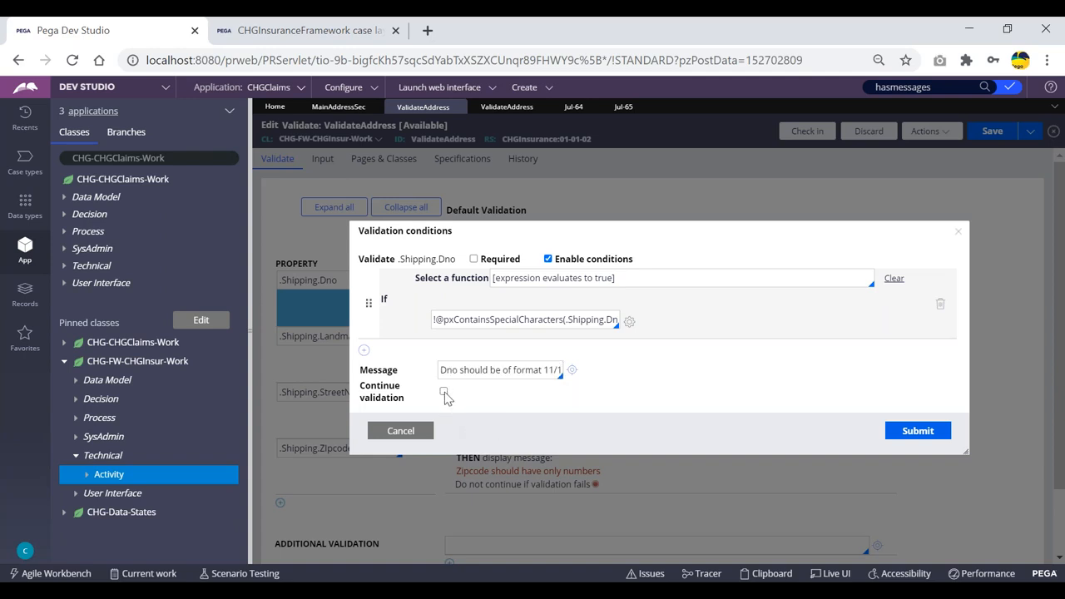
click(443, 392)
click(948, 423)
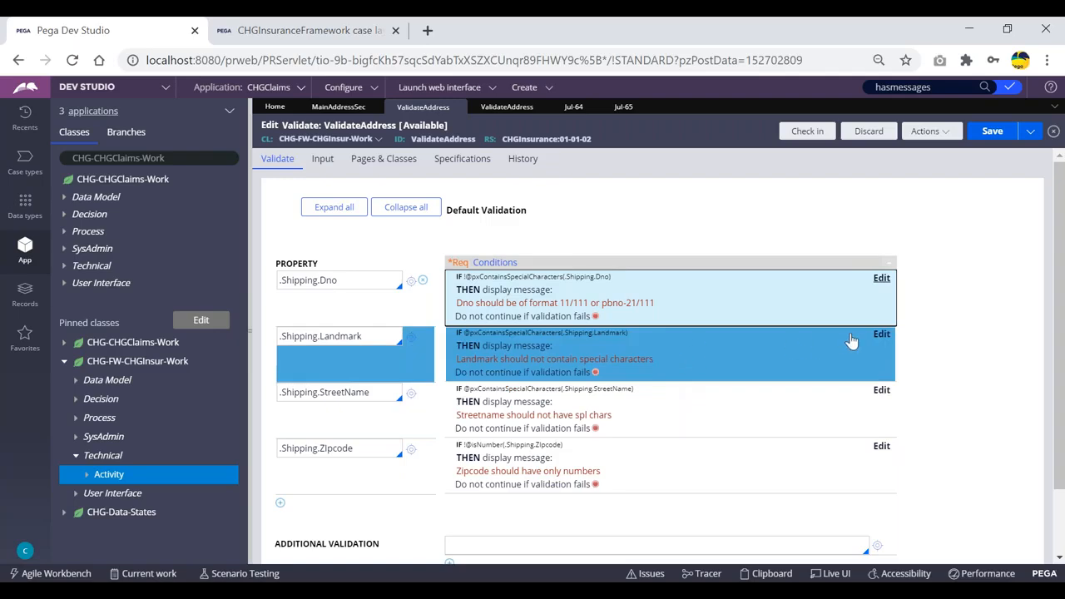
- Open the .Shipping.Landmark validation condition and read through its function and full expression
click(882, 334)
drag(623, 278, 487, 275)
click(641, 278)
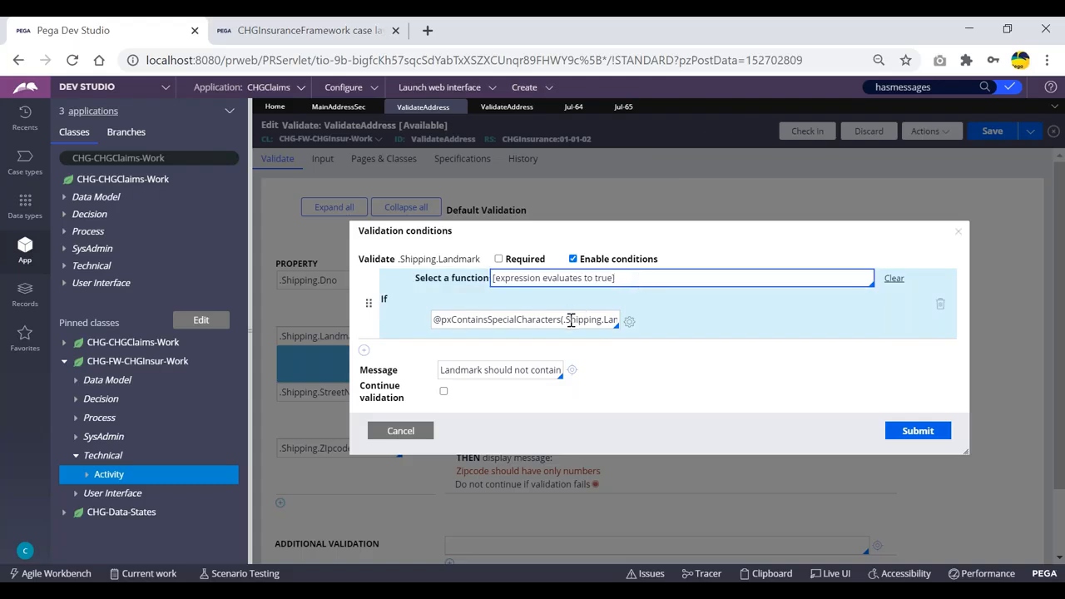
click(570, 319)
key(End)
key(Left)
key(Left)
key(Left)
key(Left)
key(Left)
key(Left)
key(Left)
key(Left)
key(Left)
key(Left)
key(Left)
key(Left)
key(Left)
key(Left)
key(Left)
key(Left)
key(Left)
key(Left)
key(Left)
key(Left)
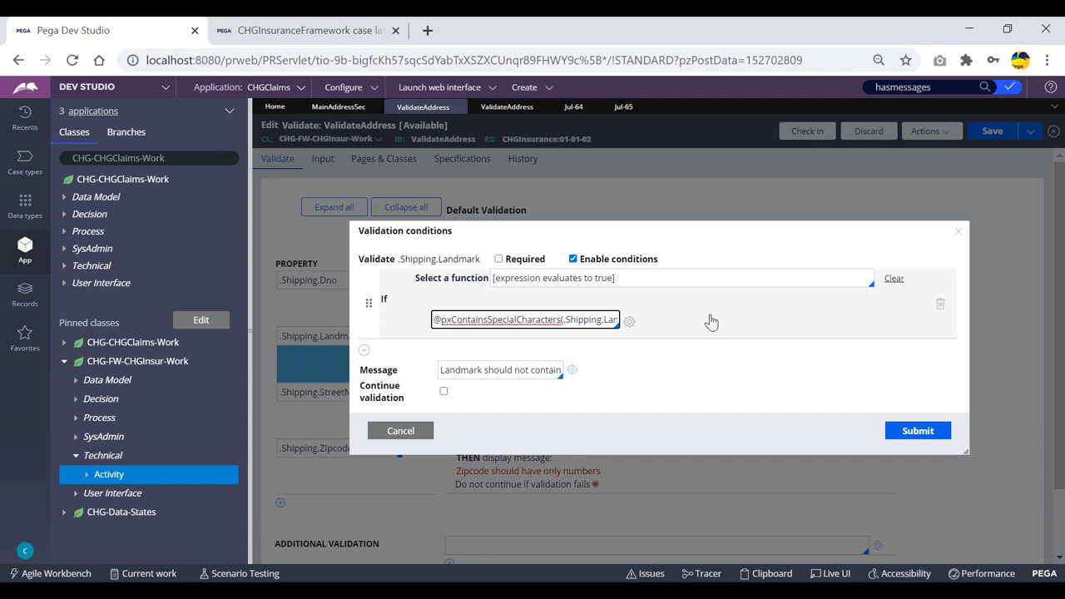
- Review the message and expression of the .Shipping.Landmark condition, and close it without changes
drag(442, 371, 566, 371)
click(712, 320)
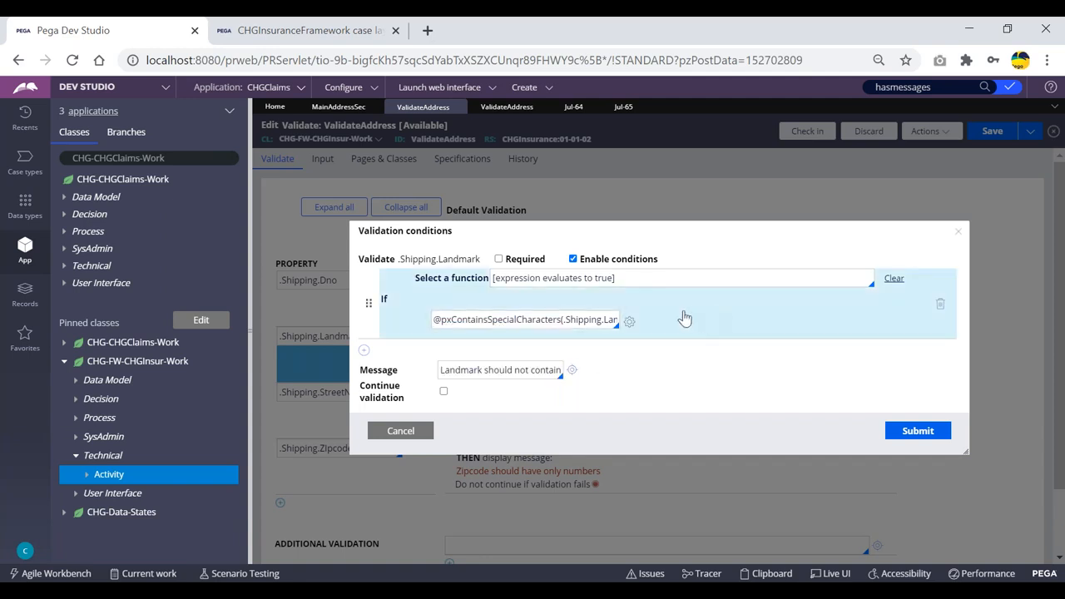
click(447, 319)
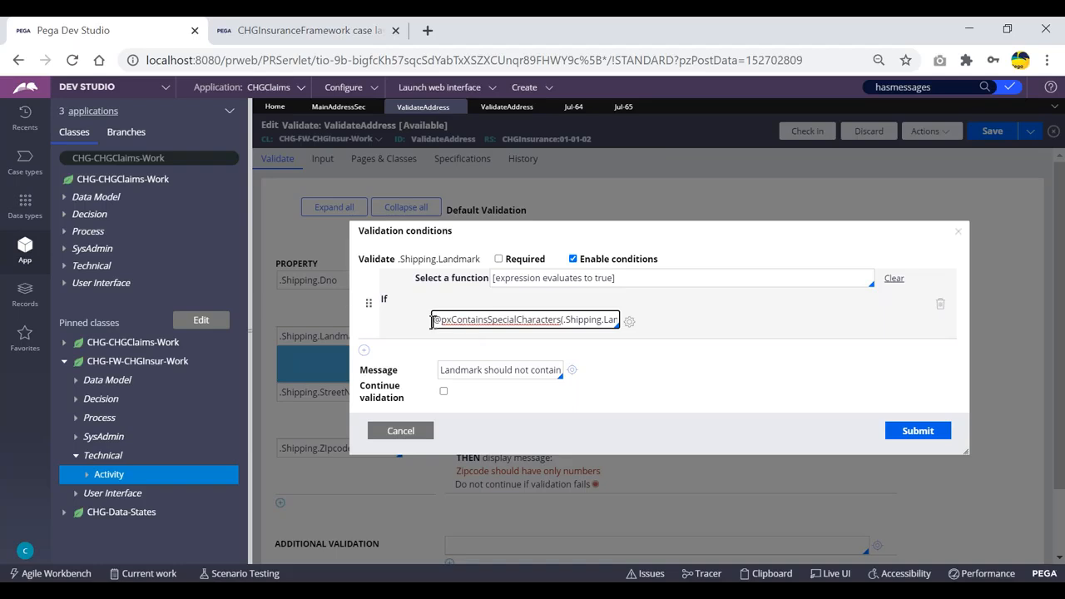
drag(434, 321, 620, 320)
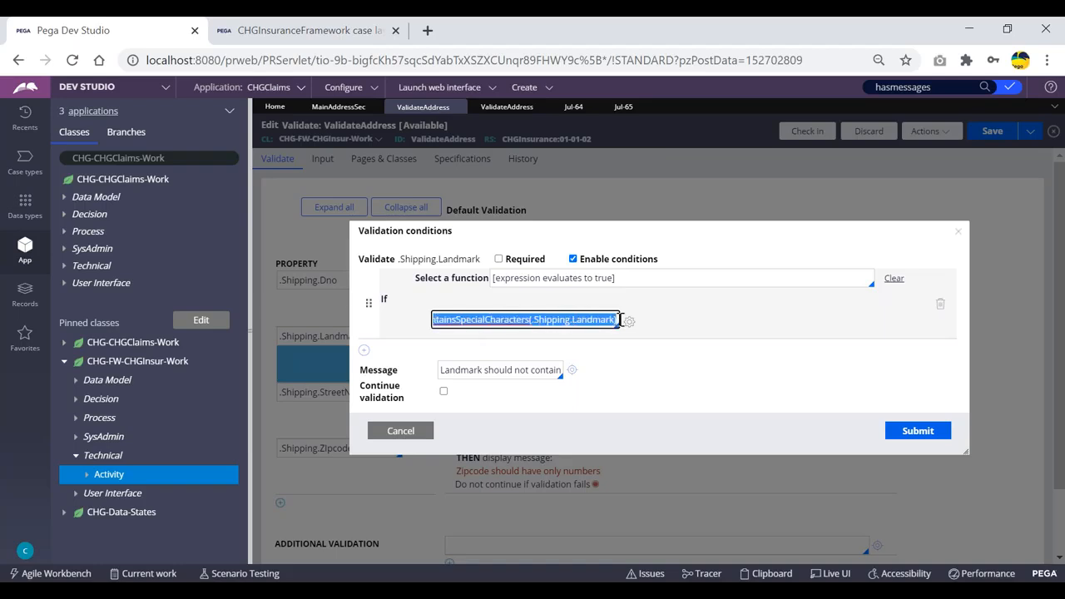
click(666, 325)
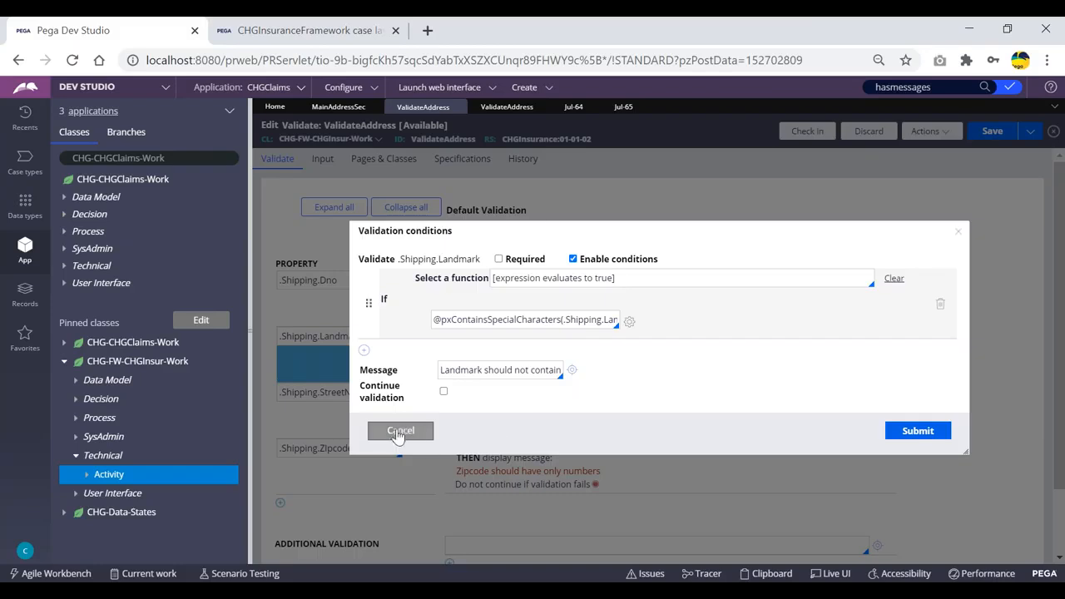
click(399, 431)
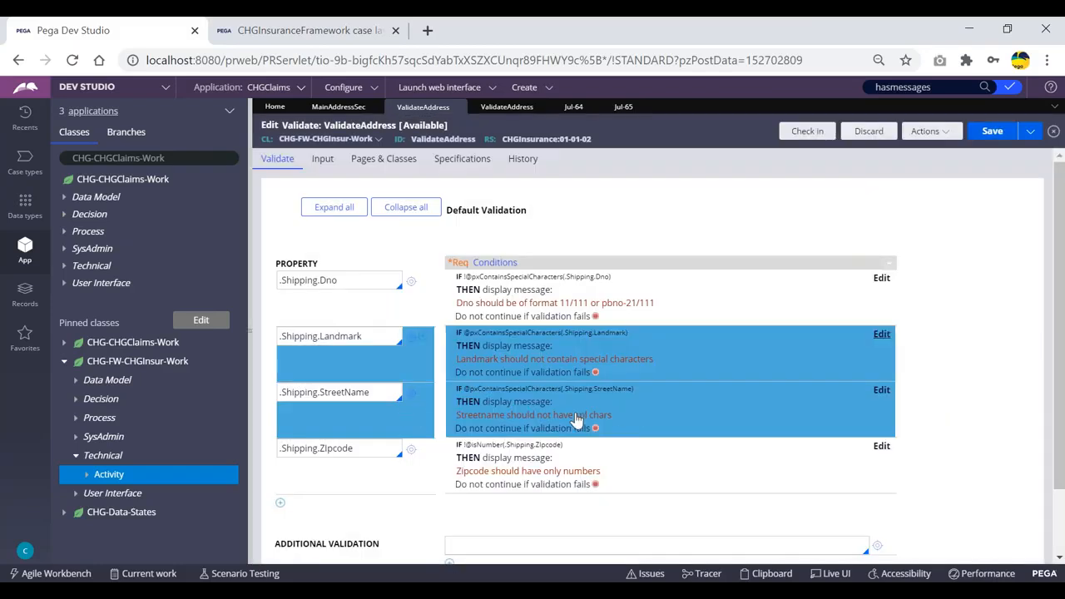
- Open the .Shipping.ZIpcode validation condition, examine its isNumber expression and message, and close it without changes
scroll(620, 408, down, 2)
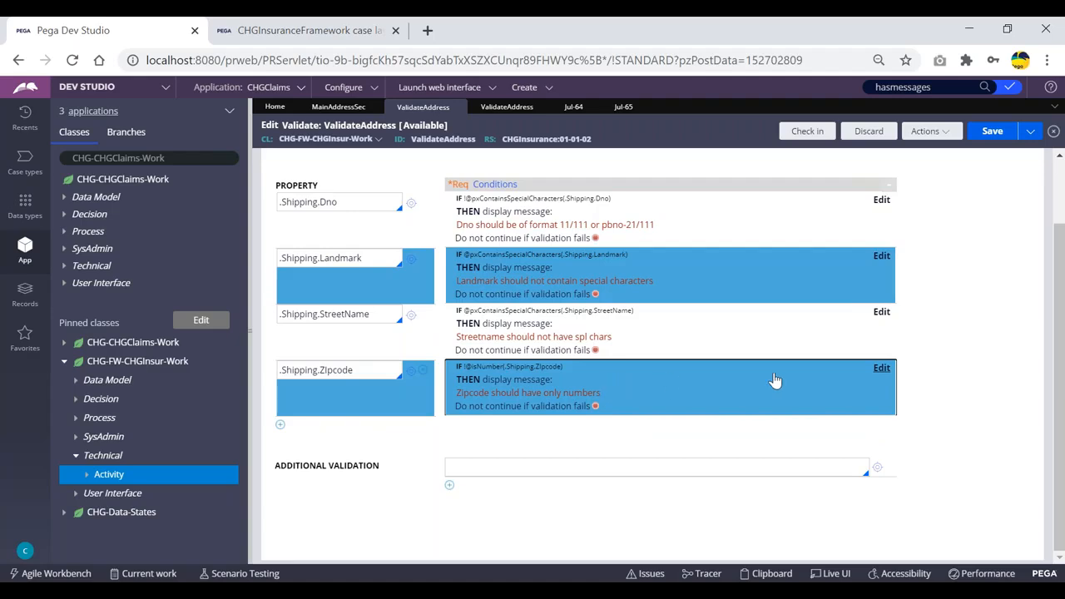
click(881, 368)
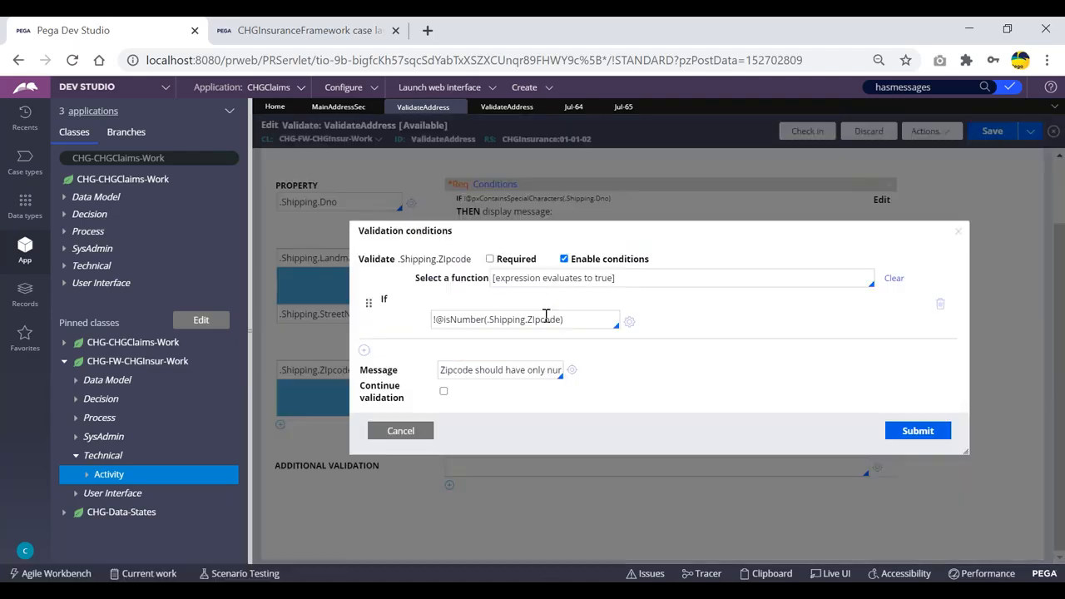
drag(556, 320, 492, 323)
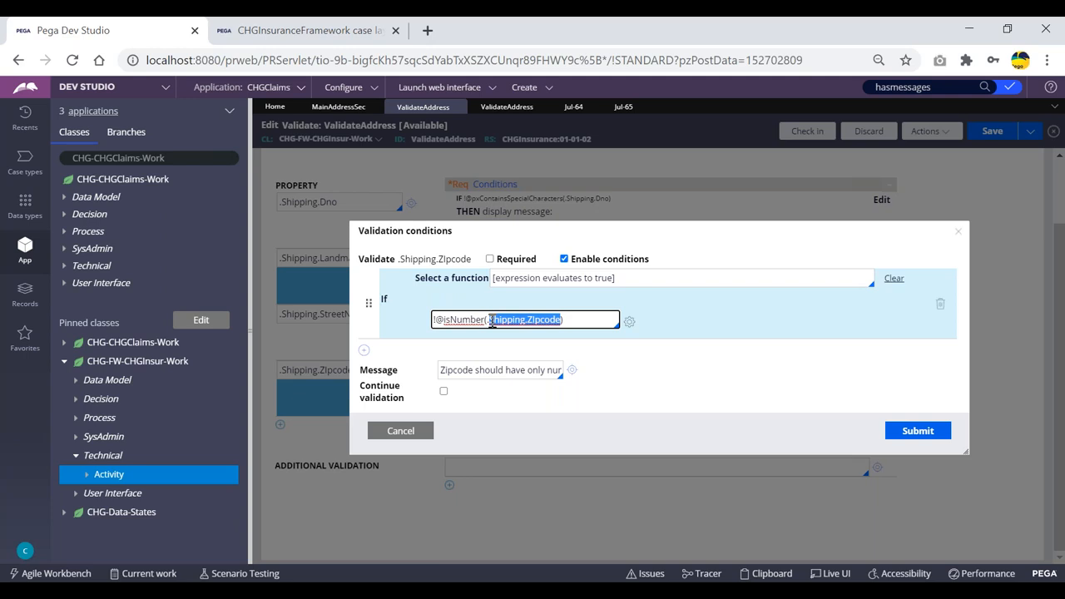
click(576, 321)
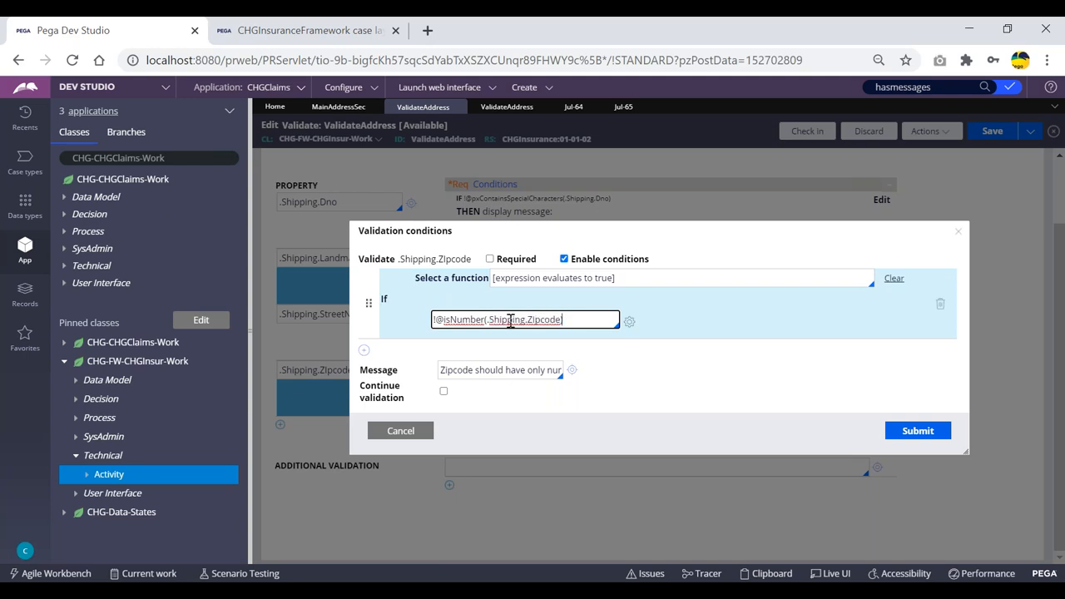
double_click(466, 321)
drag(563, 321, 496, 316)
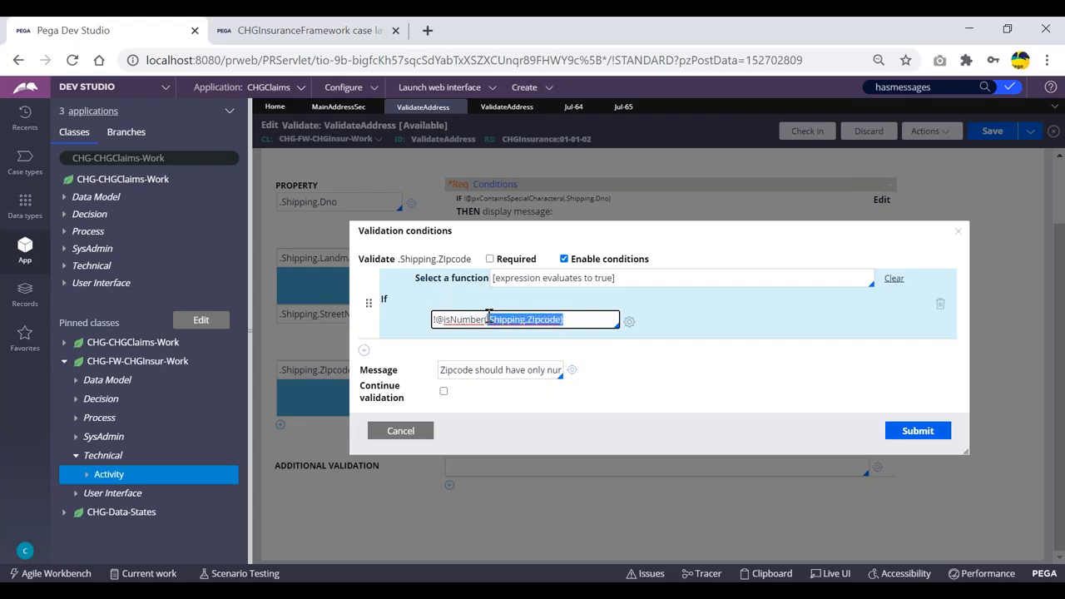
click(496, 369)
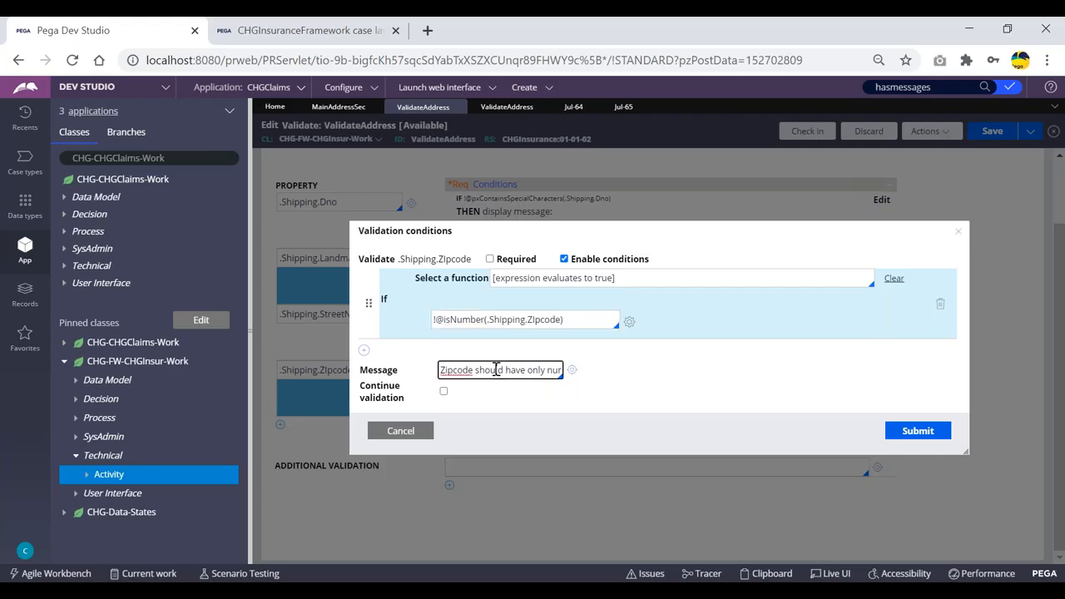
click(437, 320)
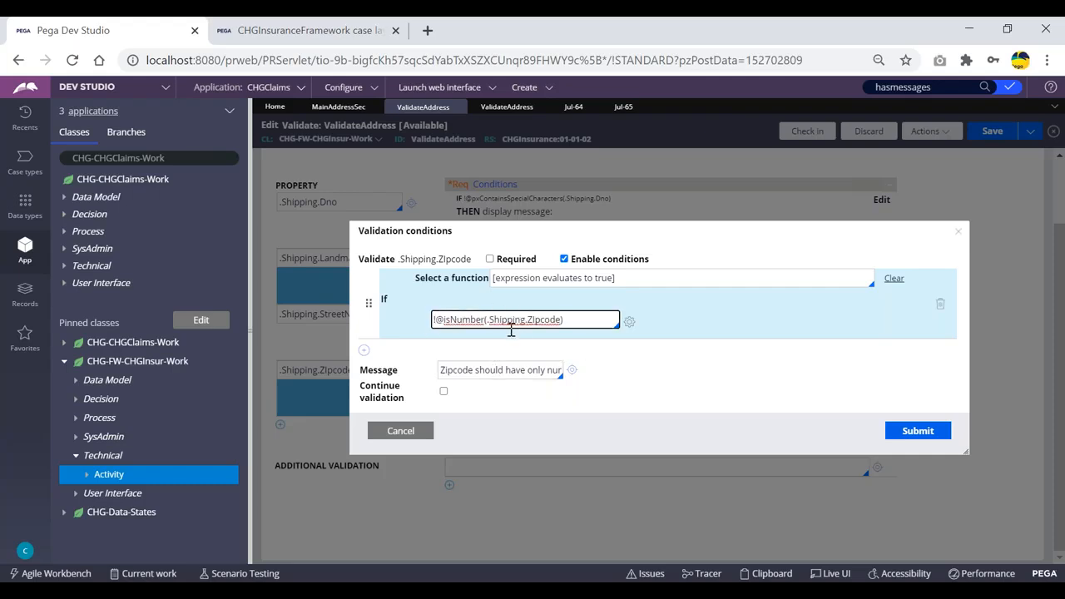
drag(433, 321, 583, 323)
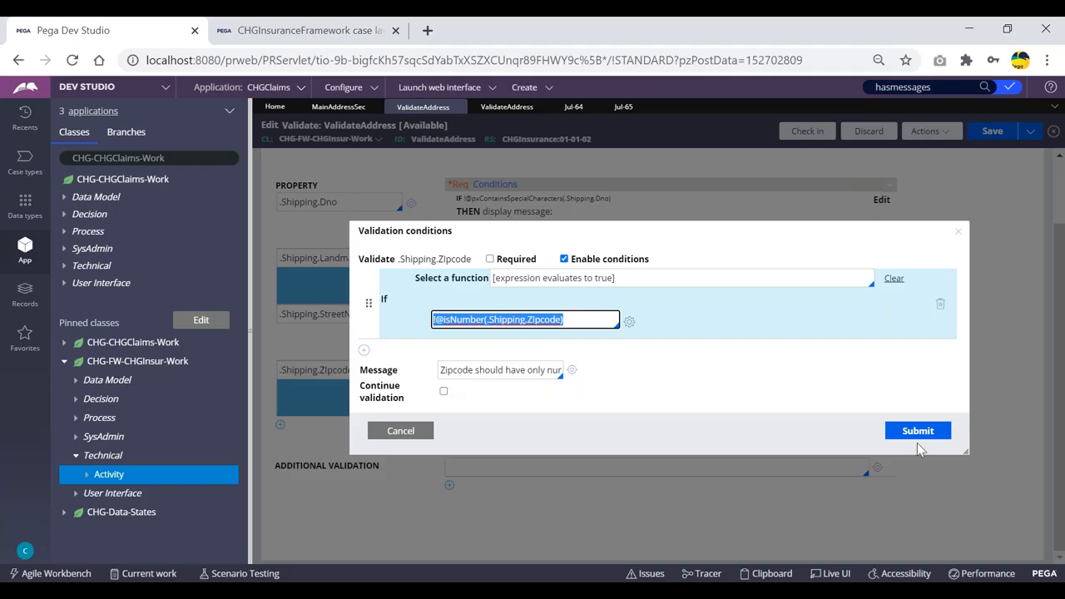
click(396, 431)
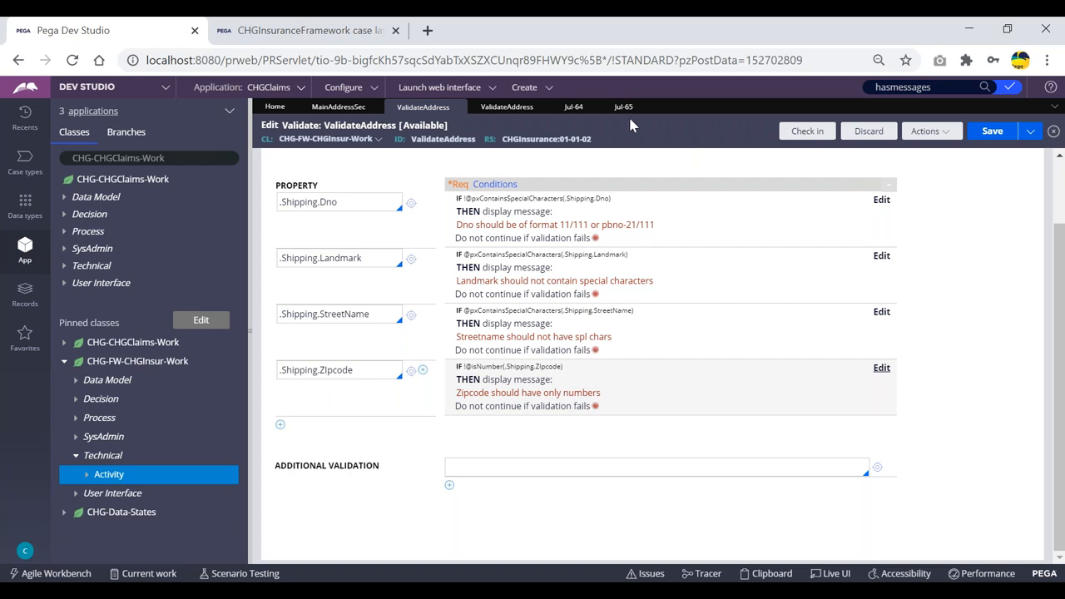
- Review the MainAddressSec section and the steps of the ValidateAddress activity
click(340, 112)
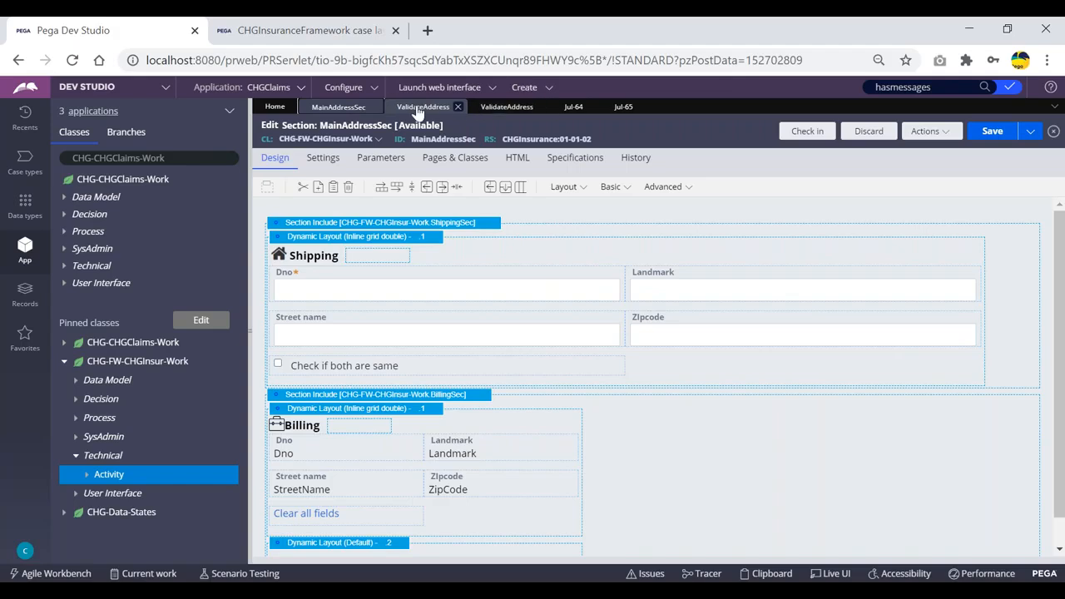
click(425, 108)
click(499, 109)
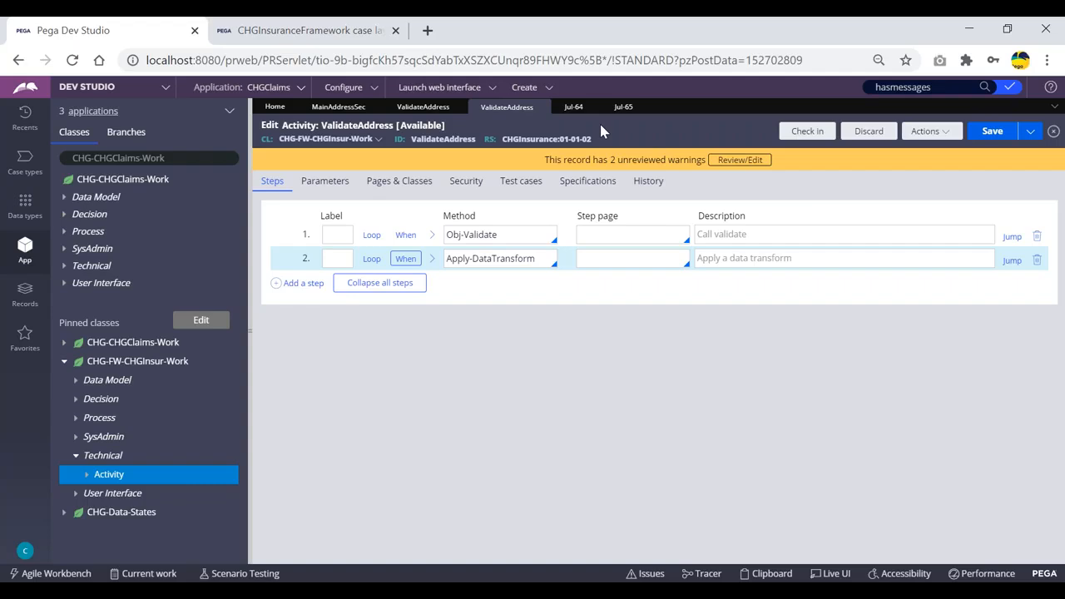
- Add ValidateCustDetails as the additional validation in the ValidateAddress validate rule and save the rule
click(420, 108)
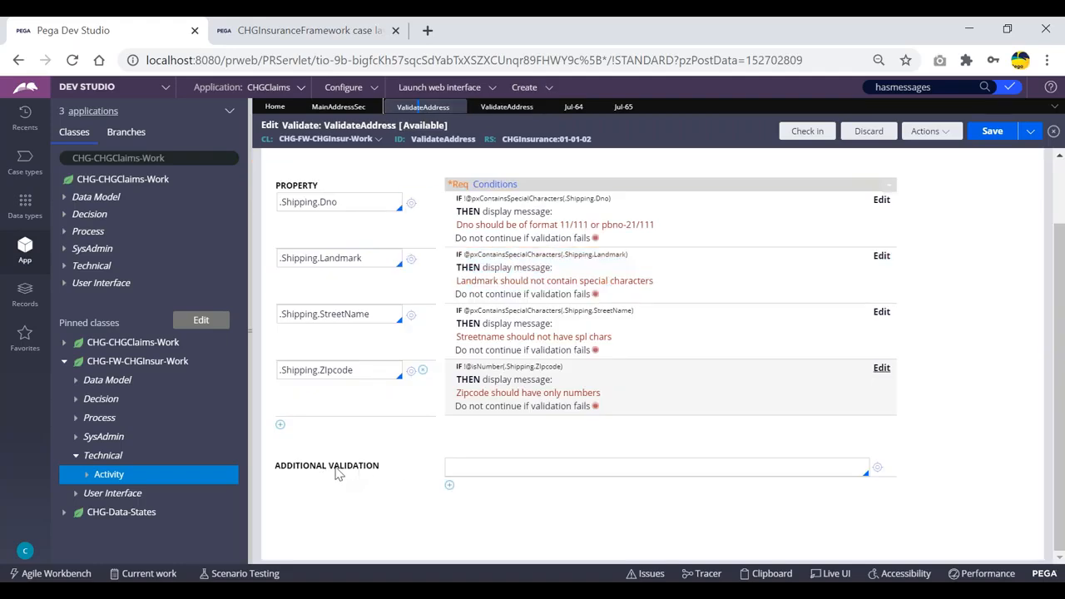
click(474, 469)
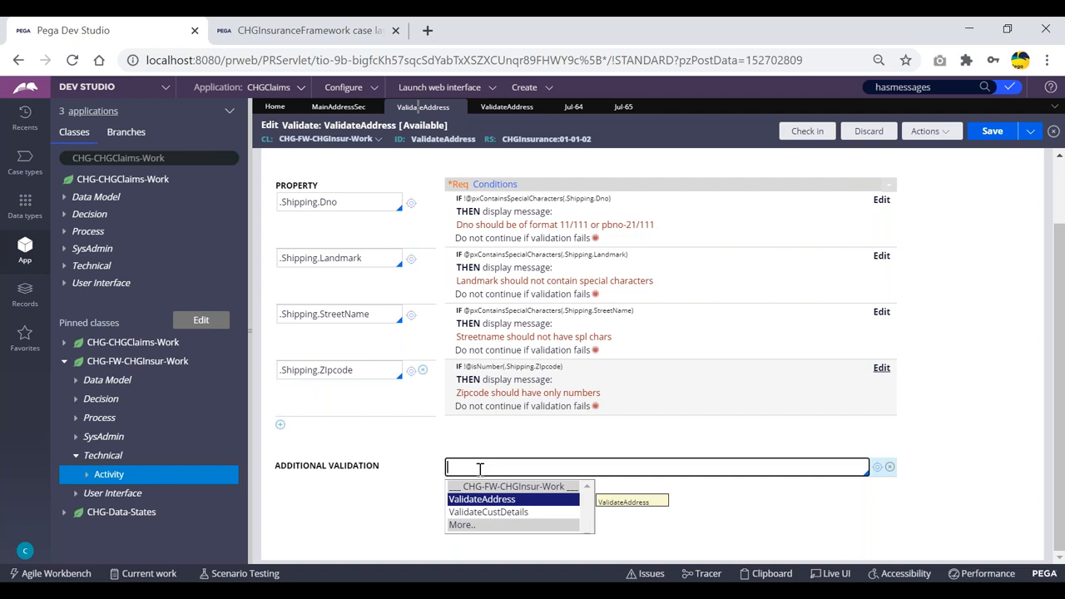
key(Down)
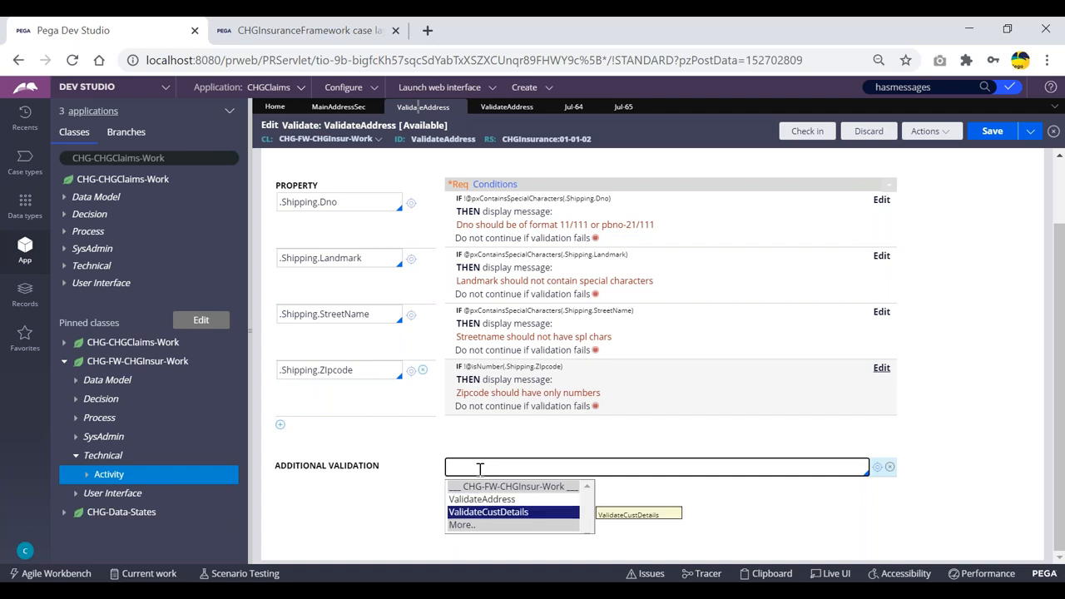
key(Return)
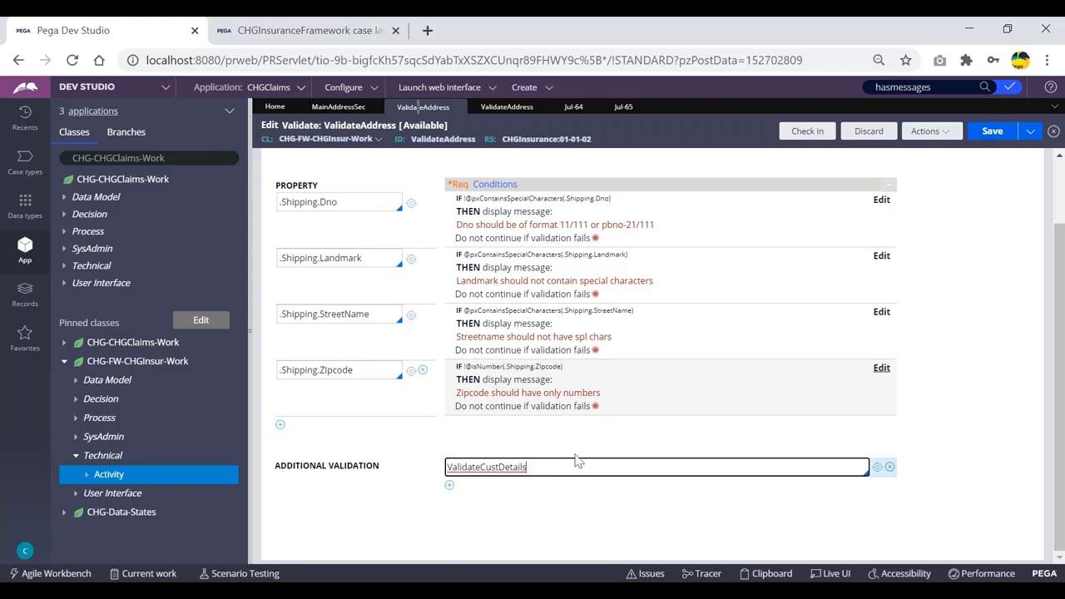
click(994, 135)
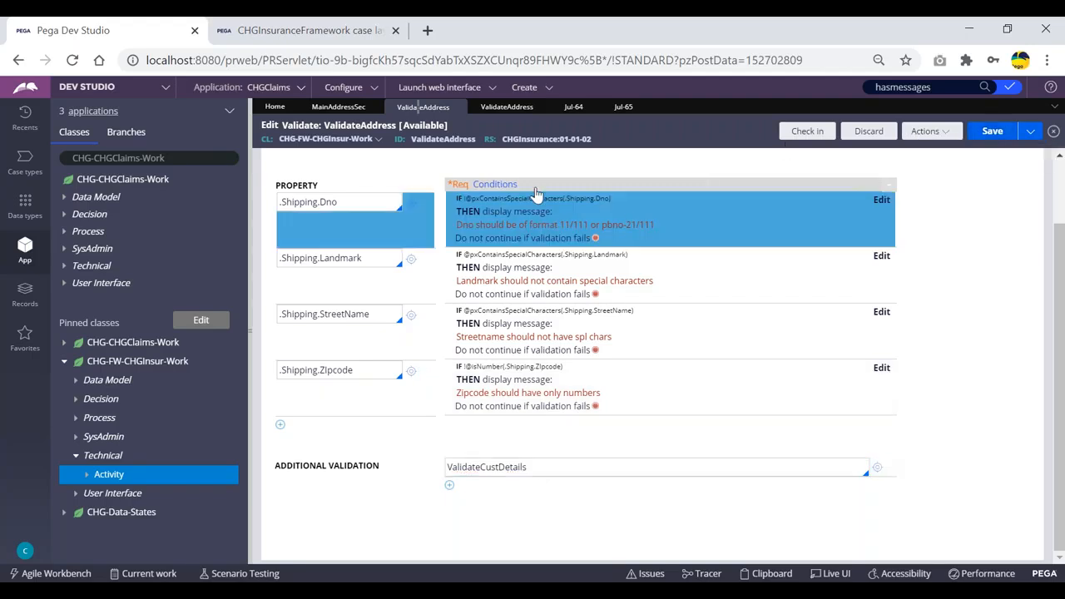
- Look over the ValidateAddress validate rule, and switch to the Jul-63 case address form in the CHGClaims portal
scroll(536, 193, up, 1)
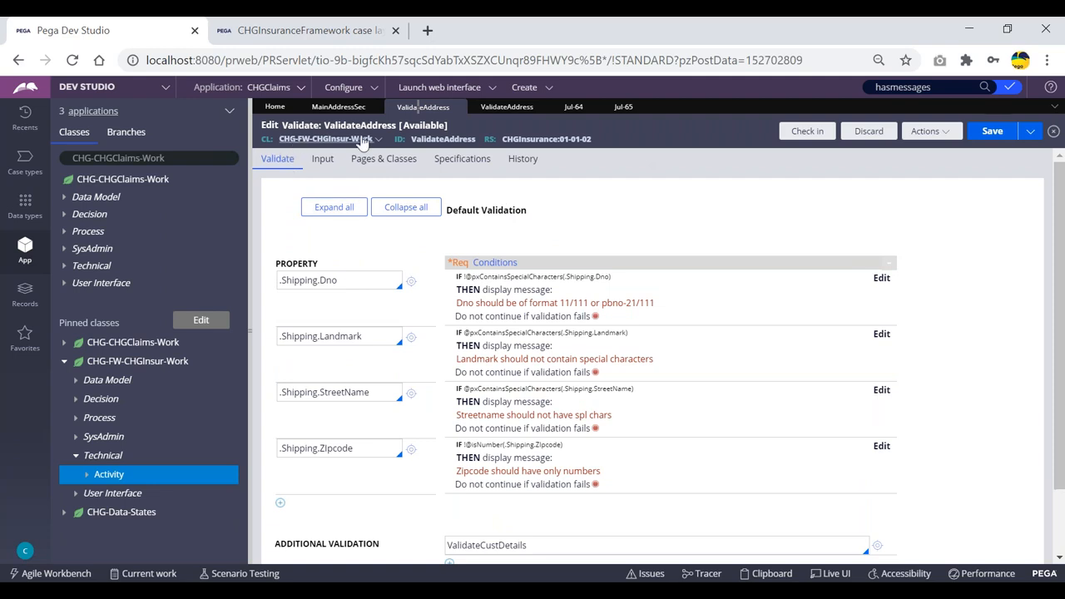
double_click(443, 140)
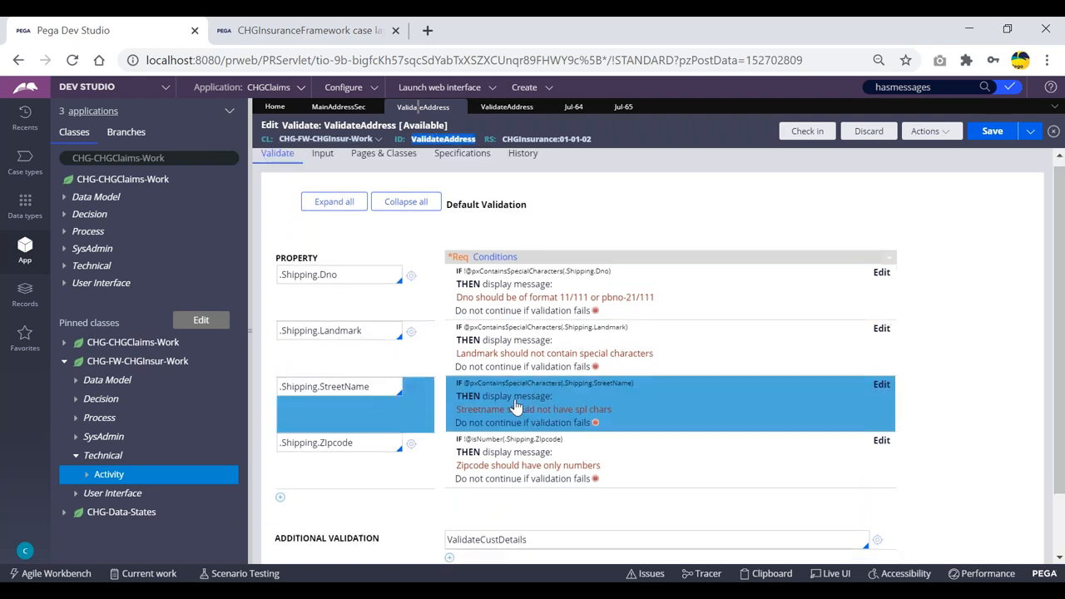
scroll(494, 468, down, 1)
click(660, 116)
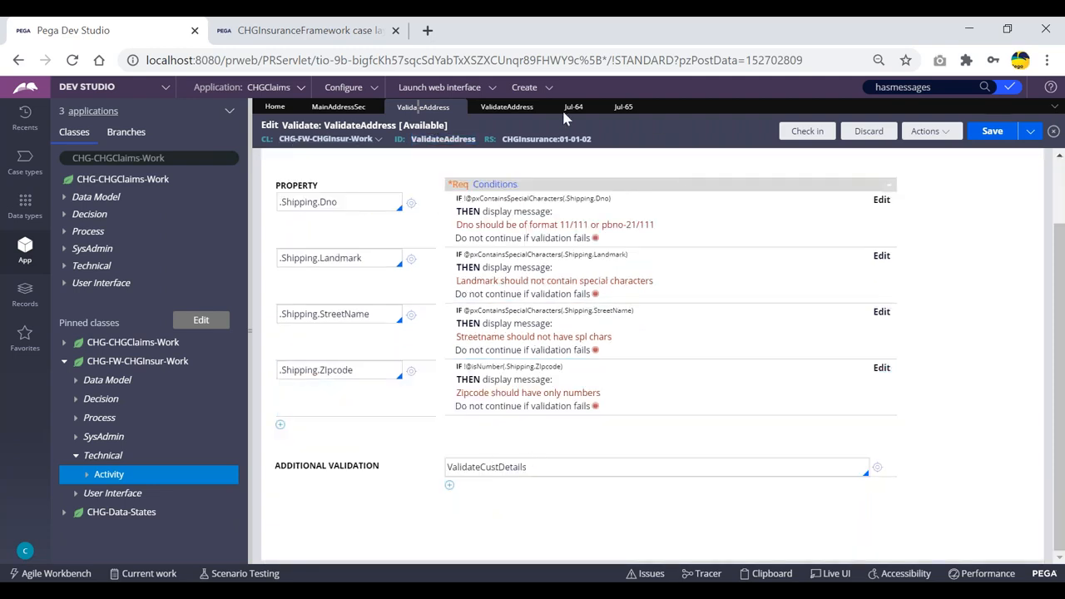
click(620, 108)
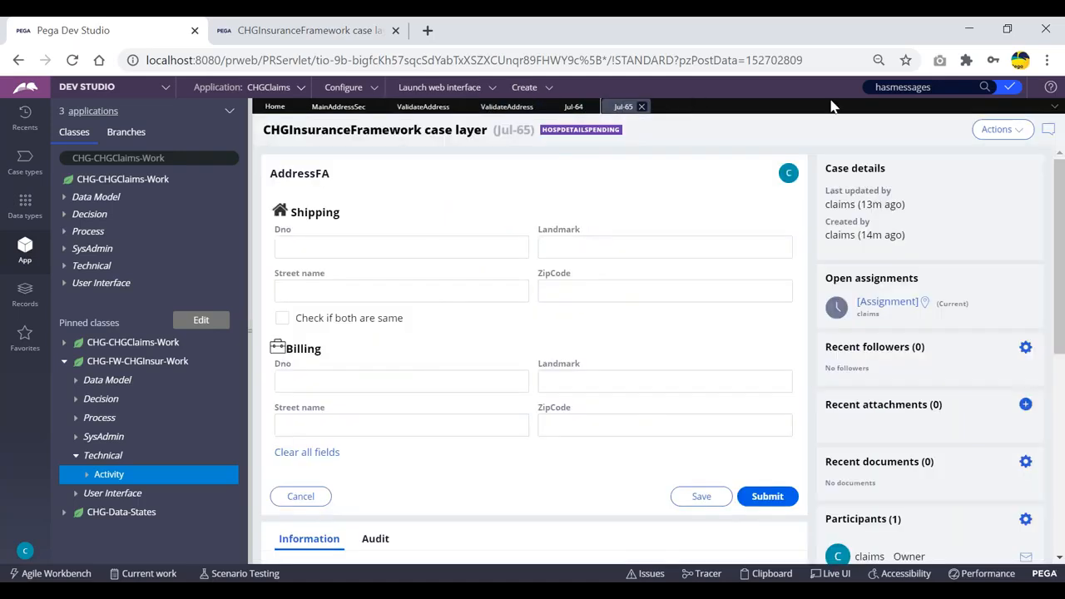
click(287, 30)
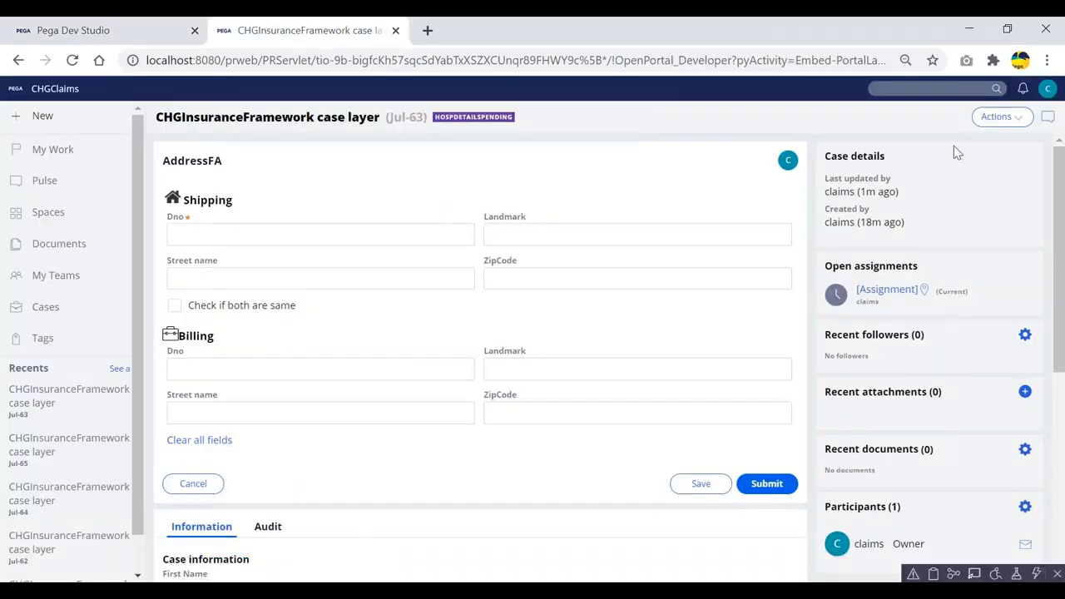
- Reload the CHGClaims portal and reopen the JUL-63 assignment from the work list
click(998, 117)
click(999, 139)
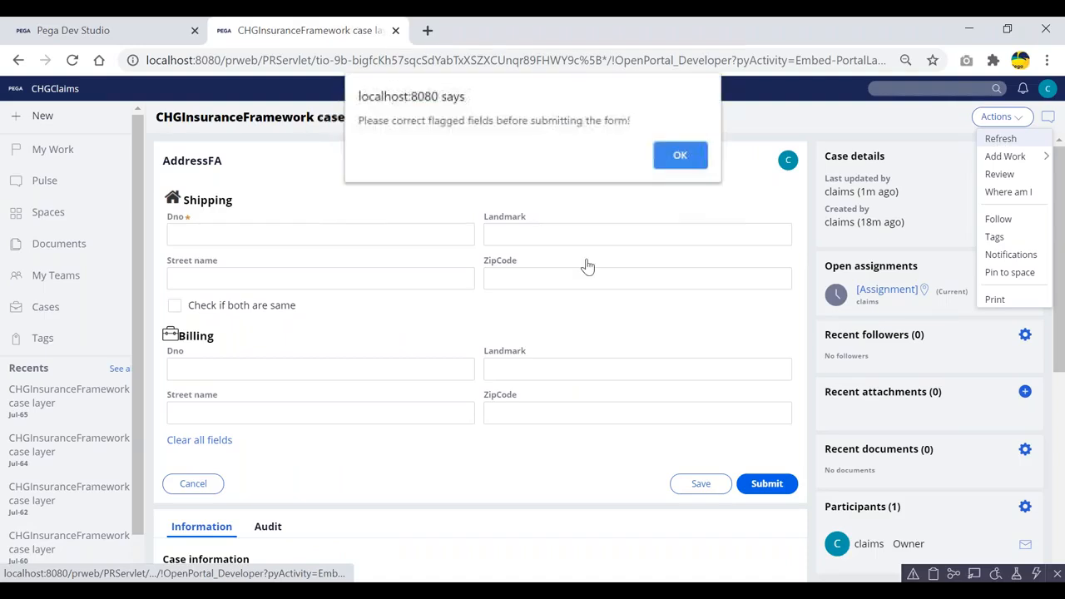
key(Return)
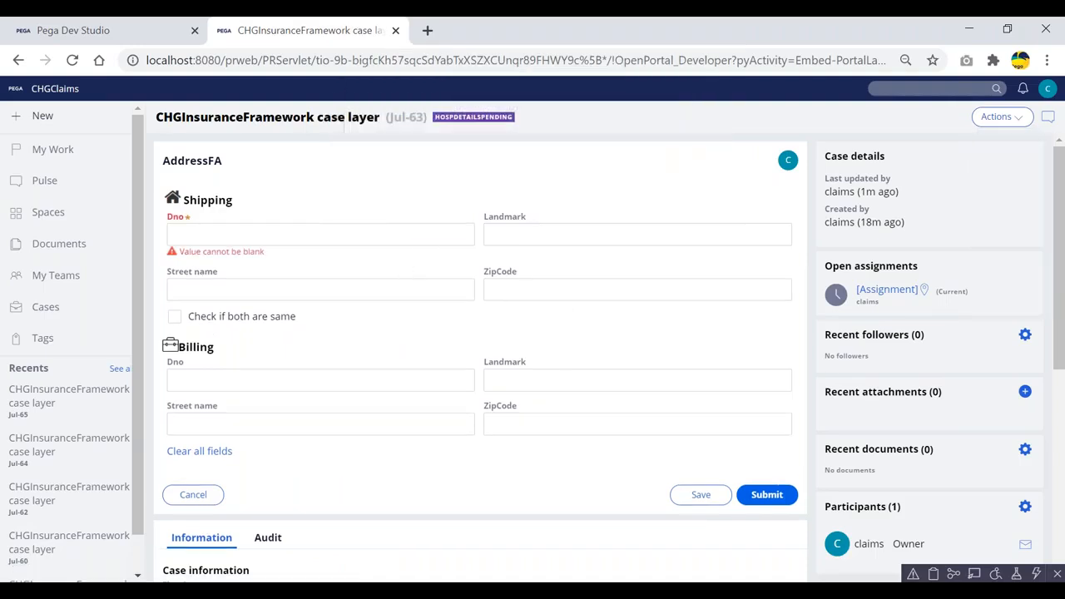
click(73, 61)
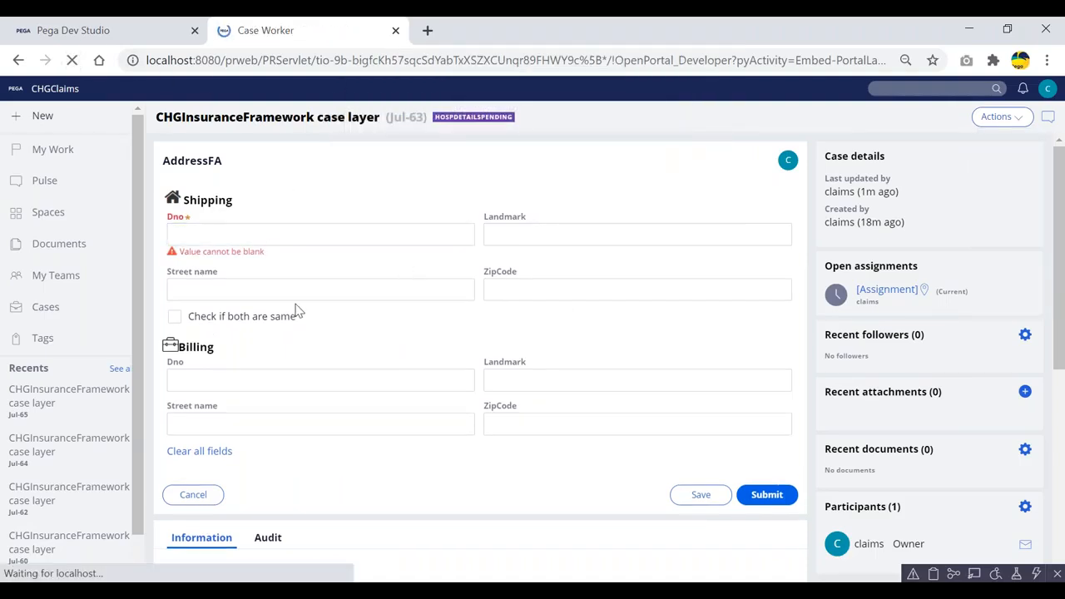
click(253, 189)
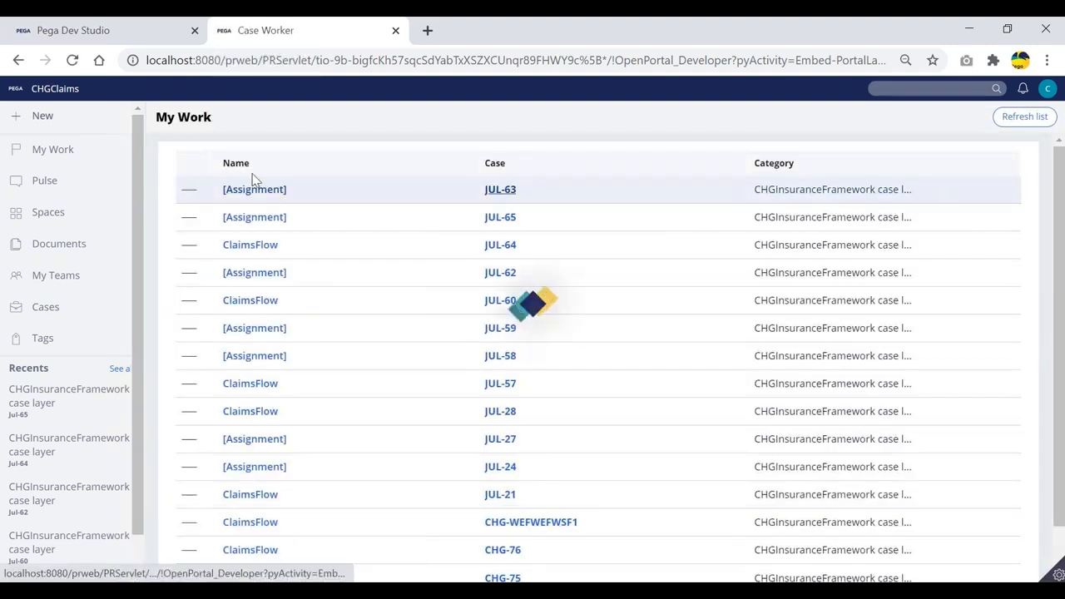
- Enter 31452&& as the shipping Dno, fill in the landmark, street name and zip code, and mark both addresses as the same
click(280, 234)
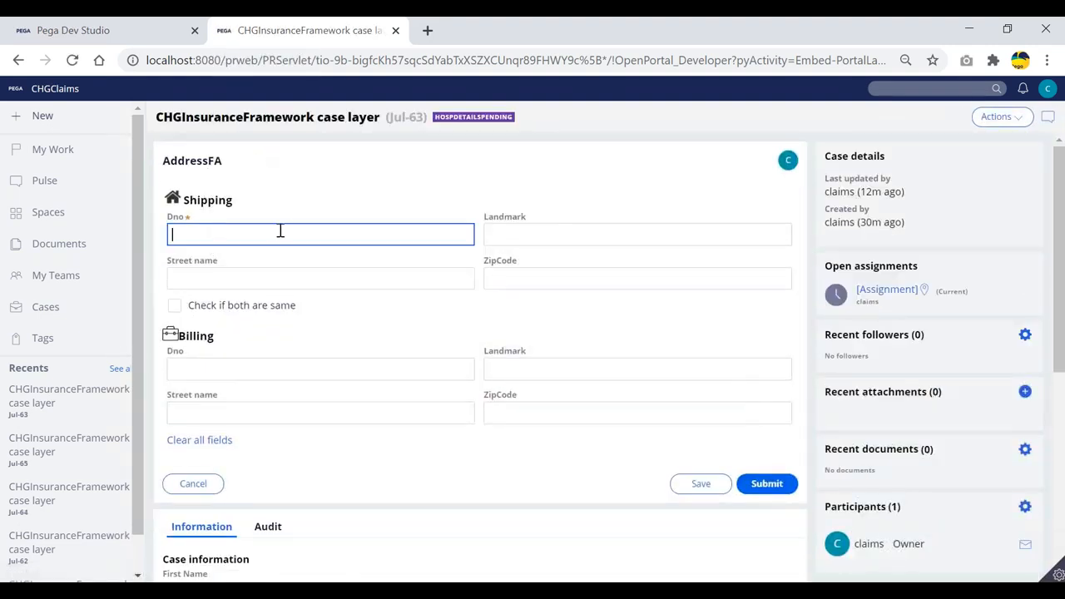
text(31452&&)
key(Tab)
text(ghafshdgf)
key(Tab)
text(fgsdfghf)
key(Tab)
text(1234567)
click(175, 306)
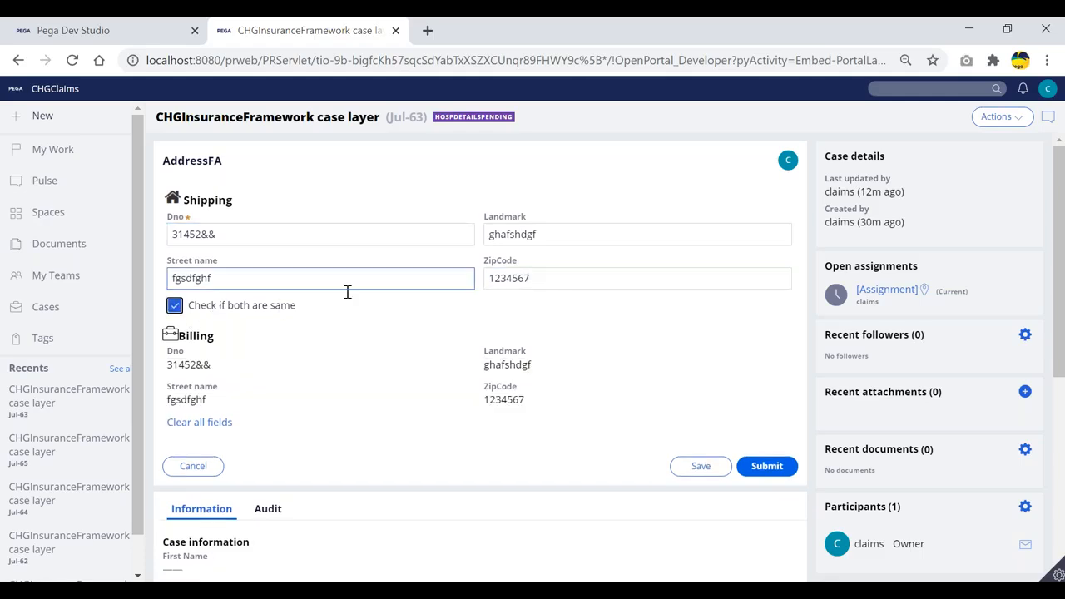
- Change the shipping Dno to 31452&&sds and toggle the same-address option to retest the copy to billing
click(258, 233)
text(sds)
click(175, 306)
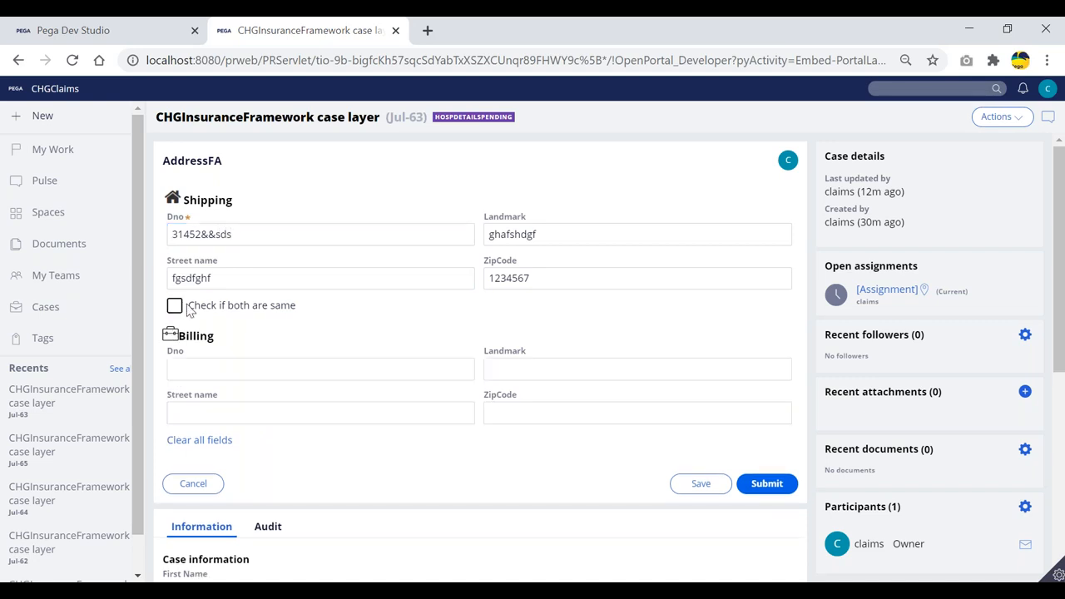
click(175, 306)
click(174, 306)
- Test the same-address option with the shipping Dno set to 31452 and again with 31452@
click(271, 230)
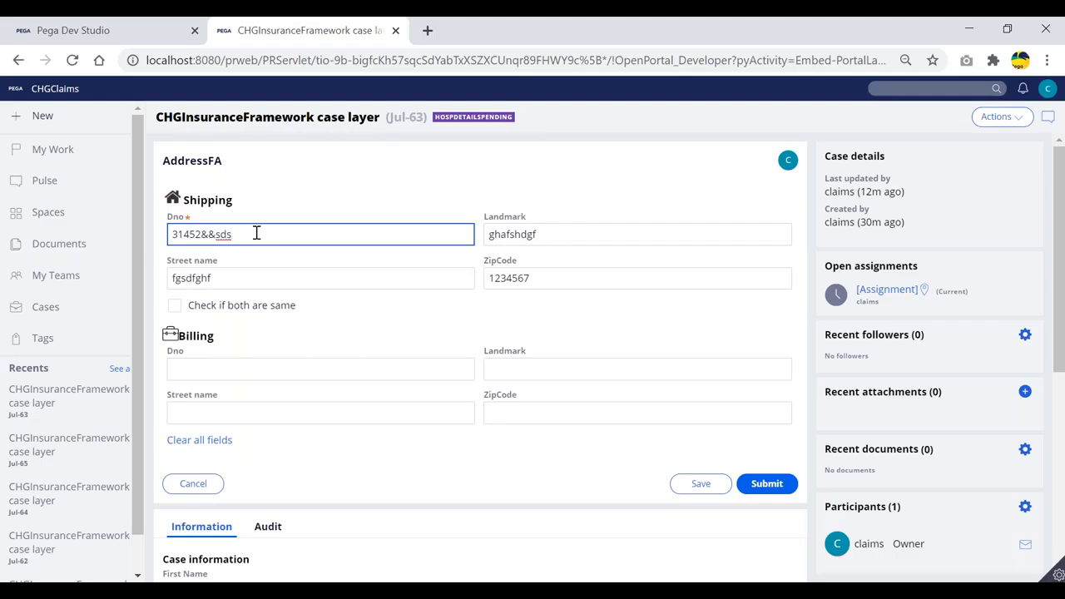
click(176, 307)
click(290, 262)
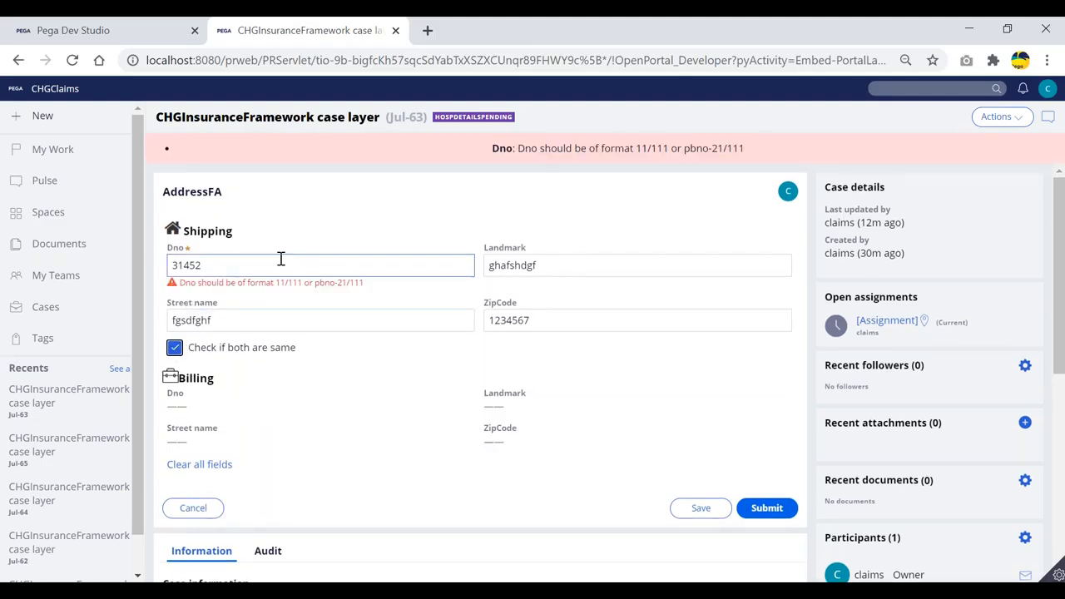
text(22)
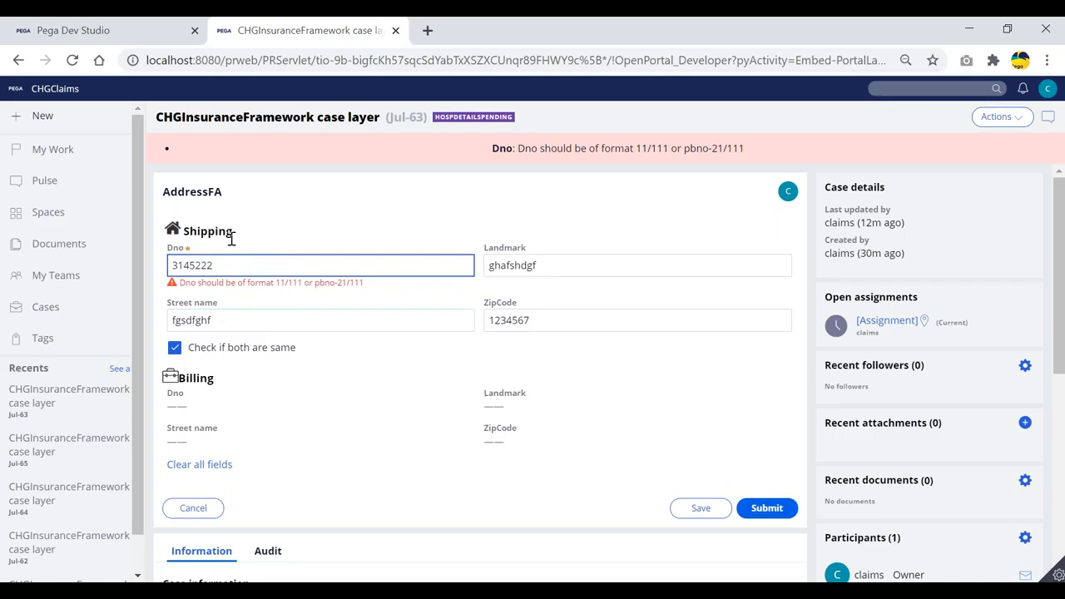
key(BackSpace)
key(BackSpace)
text(@)
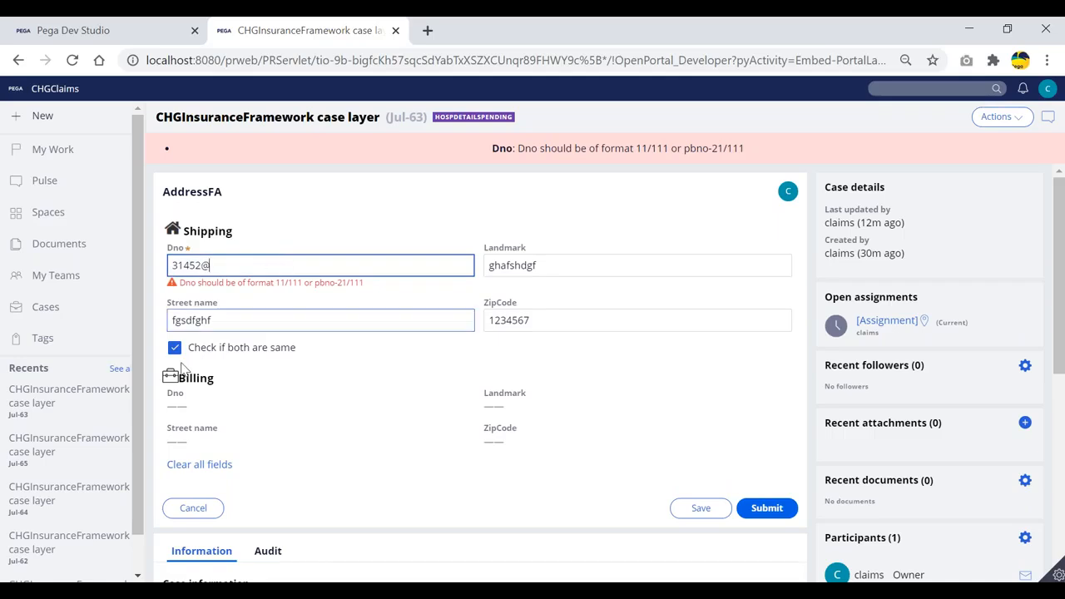
click(172, 344)
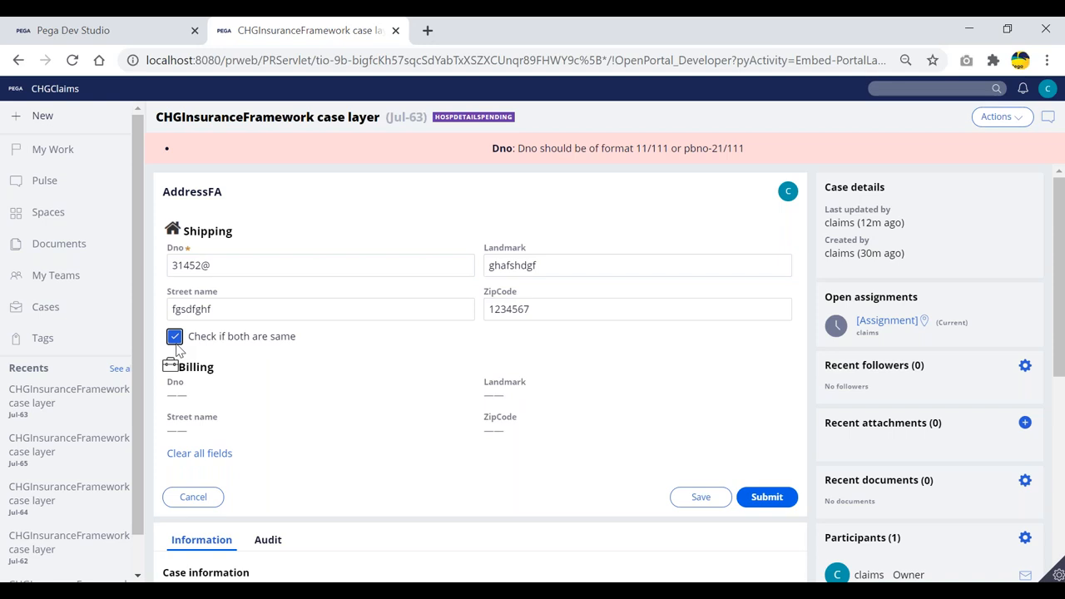
- Switch to Dev Studio and open the ValidateCustDetails rule referenced as additional validation in the ValidateAddress rule
click(101, 32)
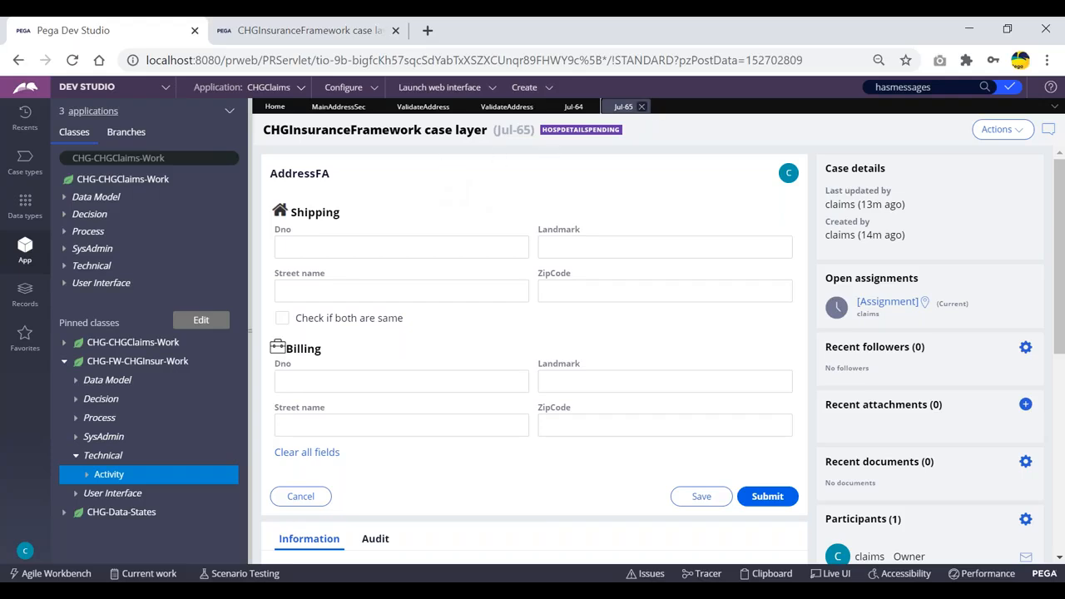
click(337, 111)
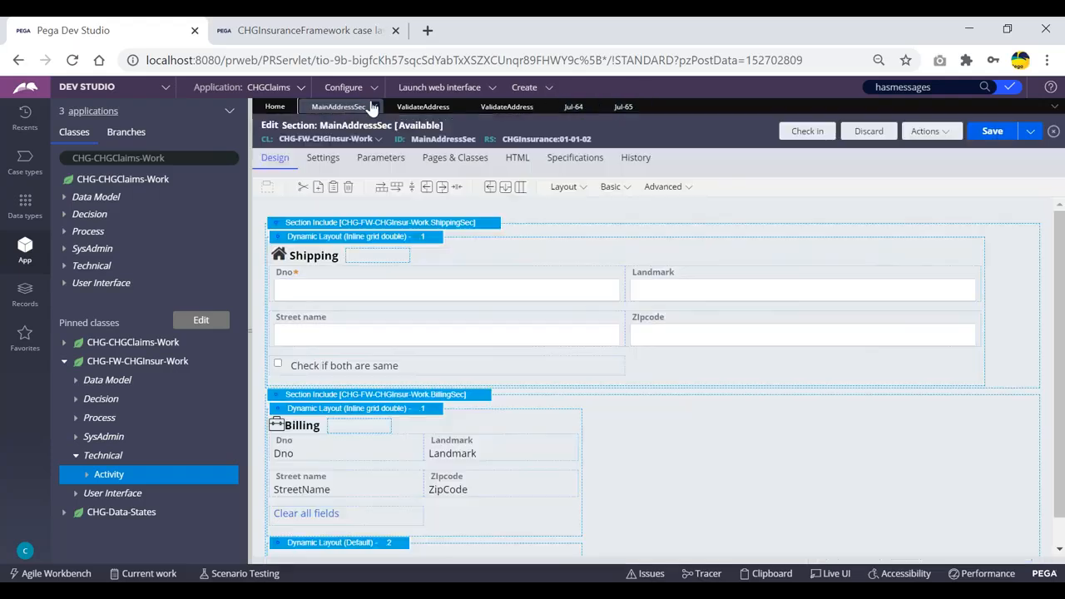
click(422, 108)
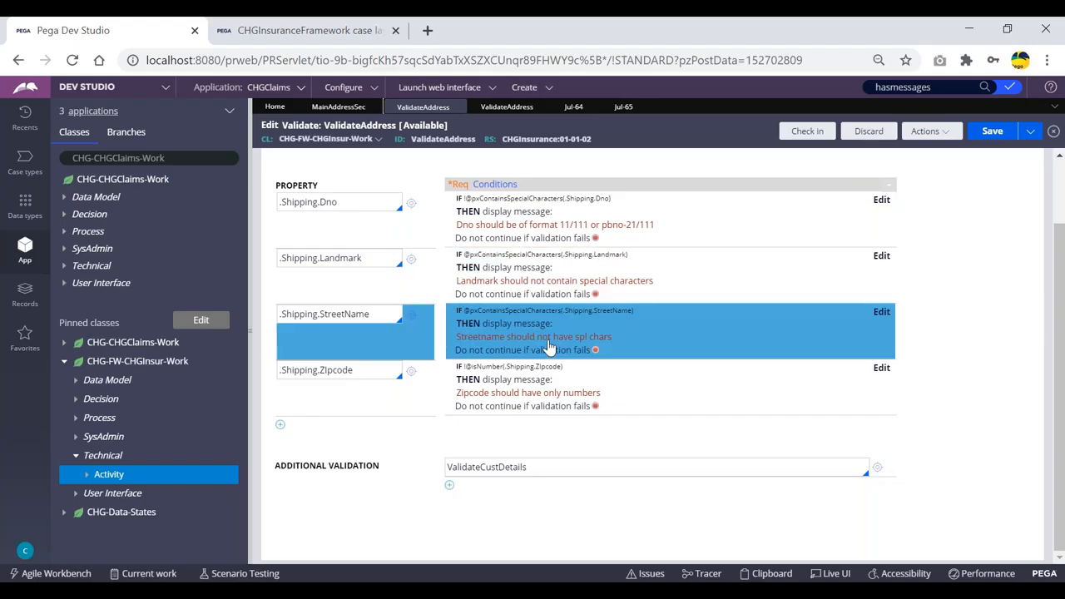
click(878, 471)
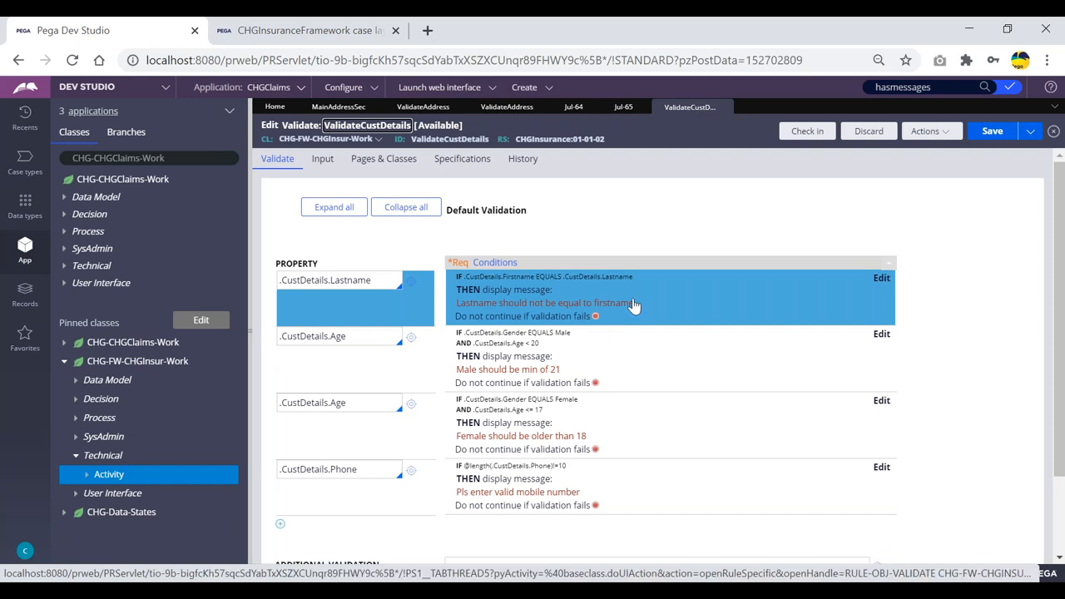
- Create a new CHGInsuranceFramework case from Dev Studio
click(524, 87)
mouse_move(533, 101)
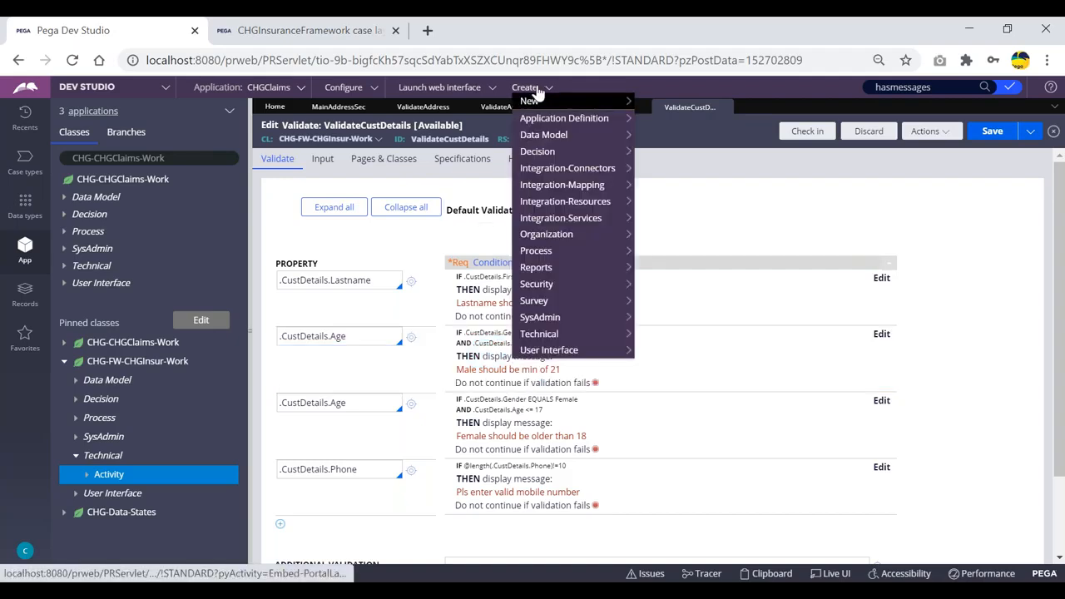
click(666, 102)
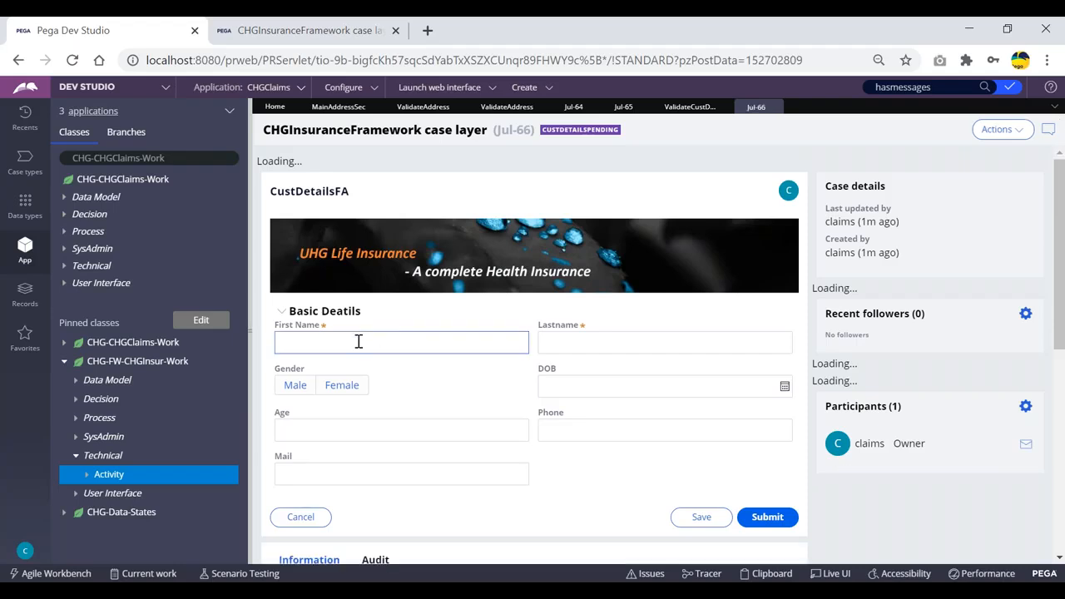
- Fill in the customer's first and last name, set gender to Male and age to 1, and submit the customer details
click(499, 324)
text(asdasd)
click(604, 324)
text(asdadad)
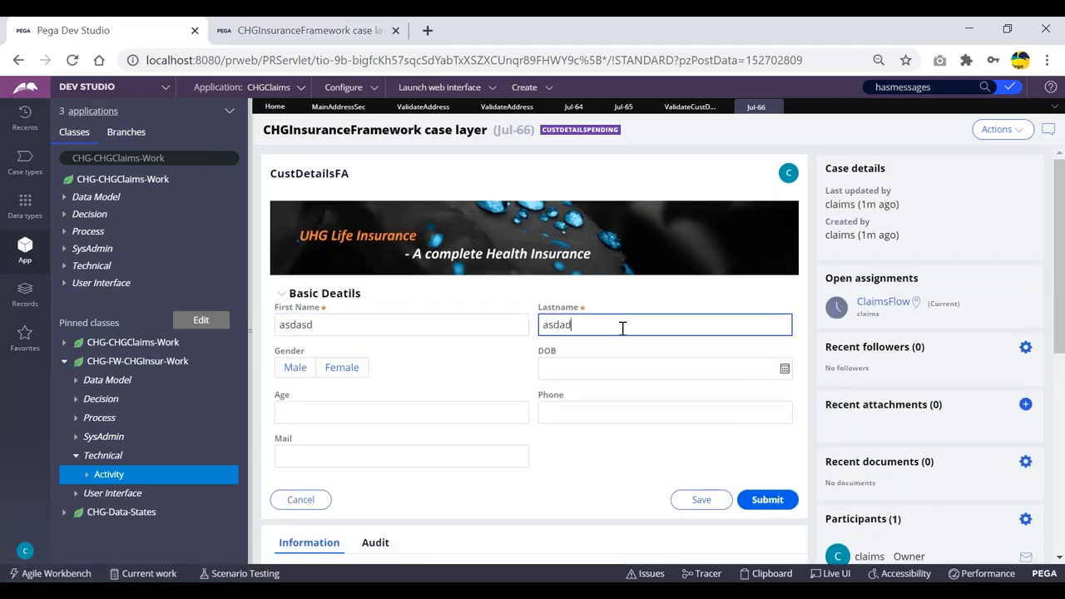
click(306, 368)
click(573, 371)
click(351, 412)
text(1)
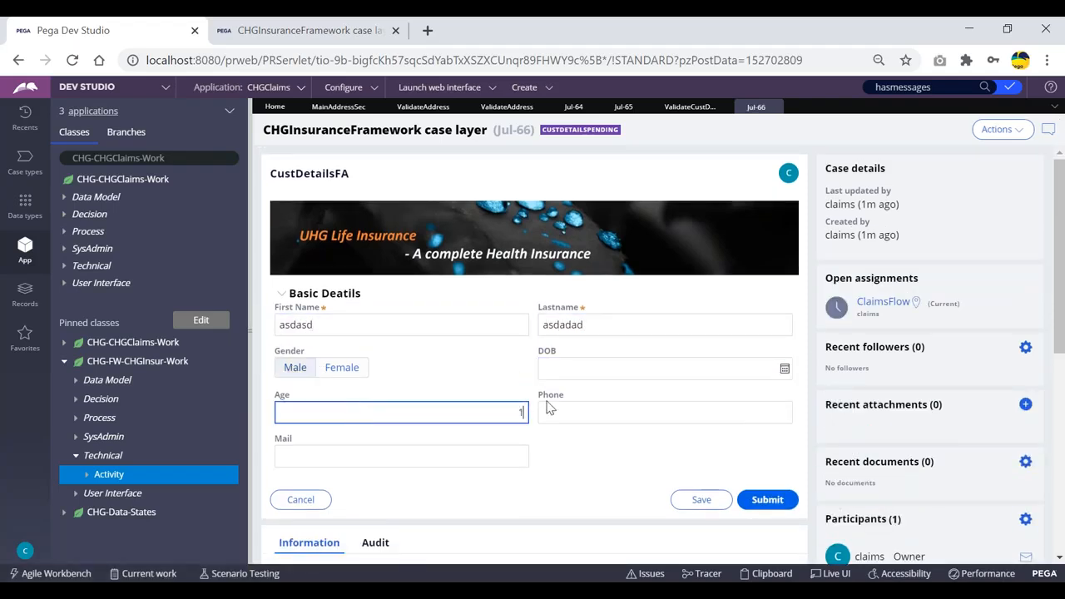
click(765, 500)
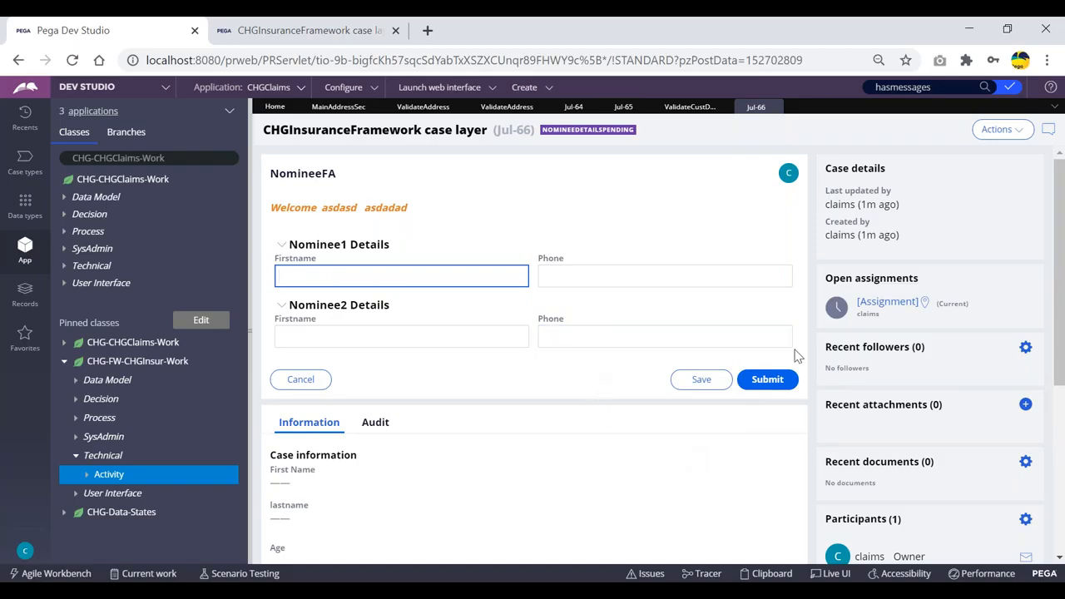
- Submit the nominee, treatment and hospital selection forms without entries to reach the address form
click(767, 381)
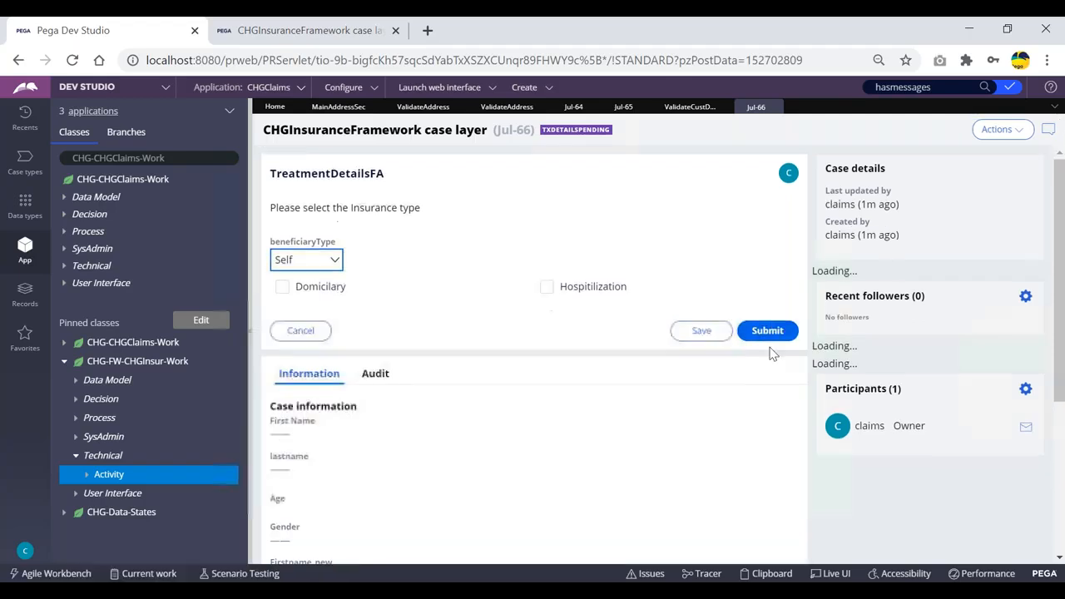
click(772, 331)
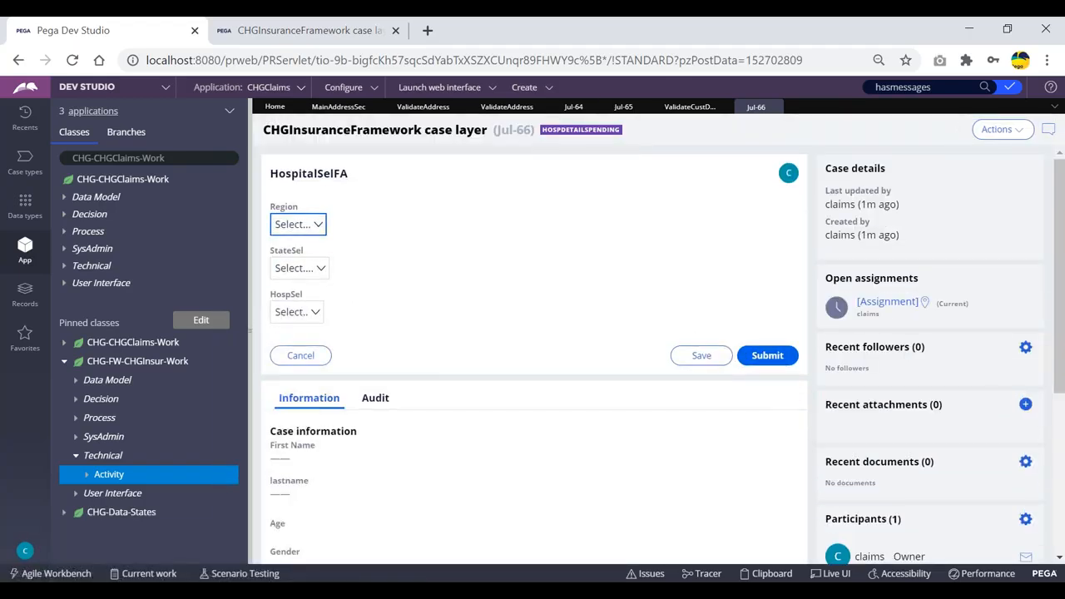
click(757, 356)
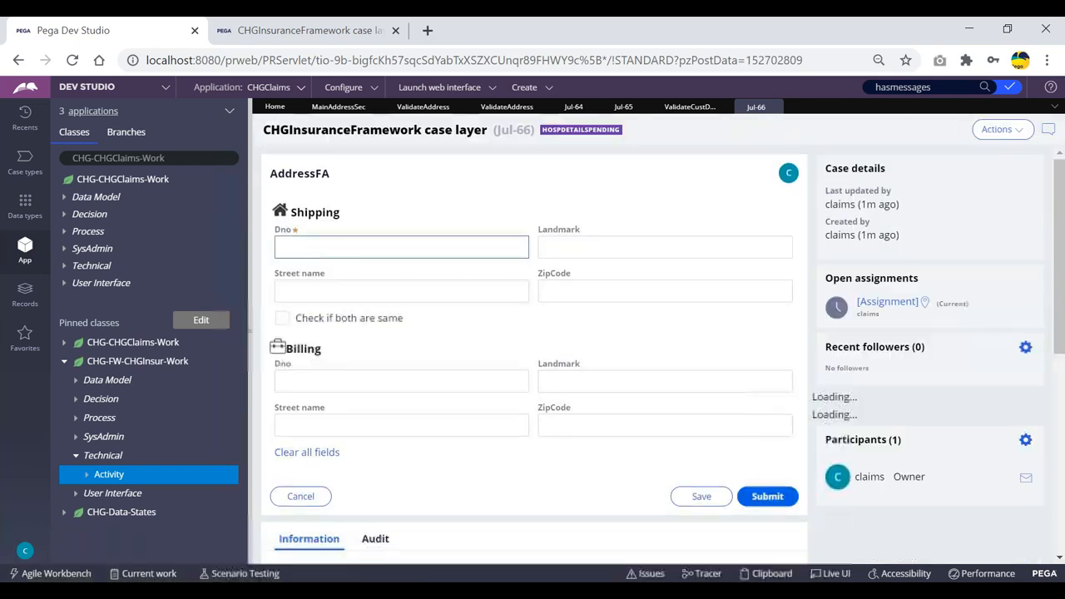
- Enter s as the shipping Dno, fill in the landmark, street name and zip code, and mark both addresses as the same
click(321, 247)
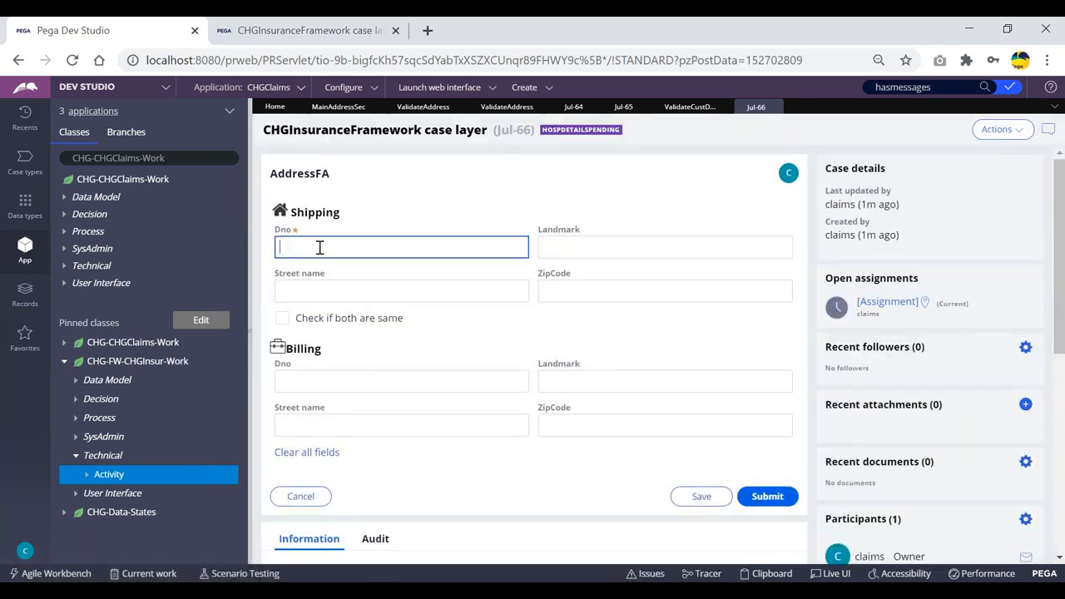
text(s)
key(Tab)
text(ssfs)
key(Tab)
text(sfds)
key(Tab)
text(123456)
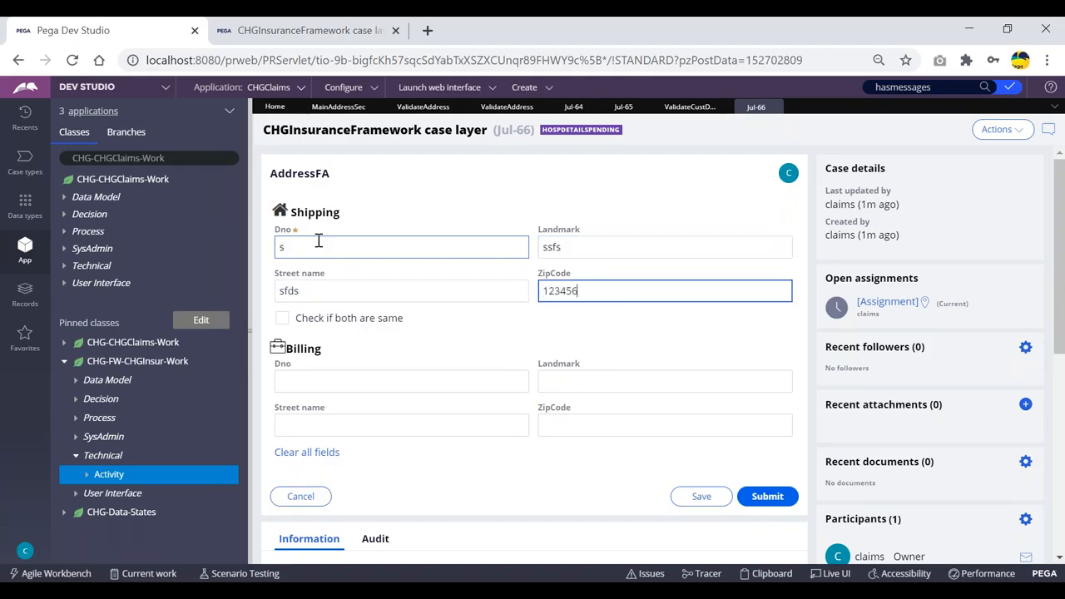
click(283, 319)
- Change the shipping Dno to s@ and toggle the same-address option to run the additional validation
click(307, 280)
click(307, 281)
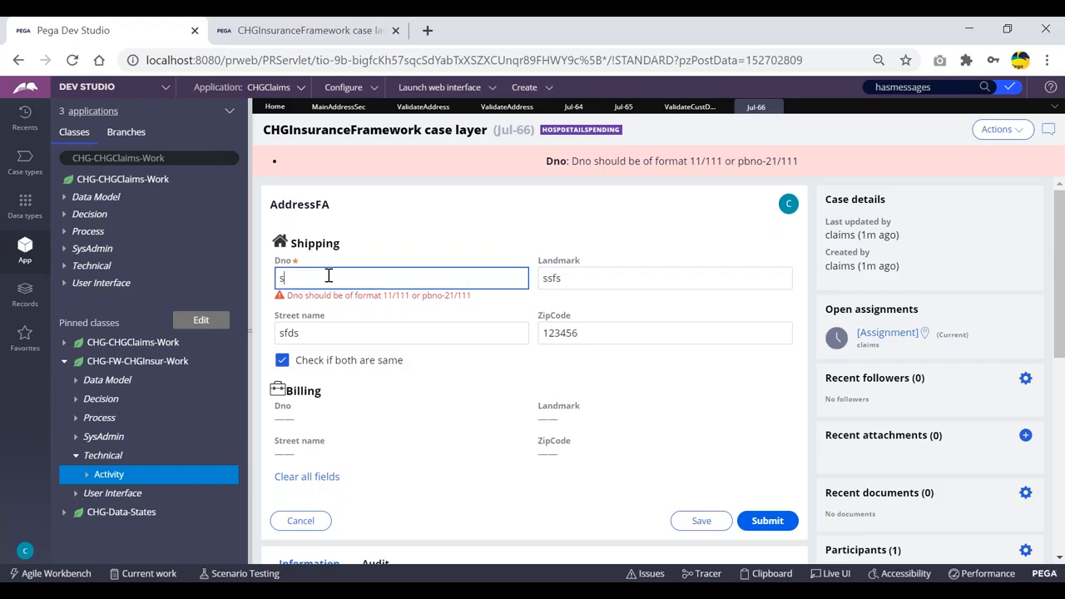
text(@)
click(283, 364)
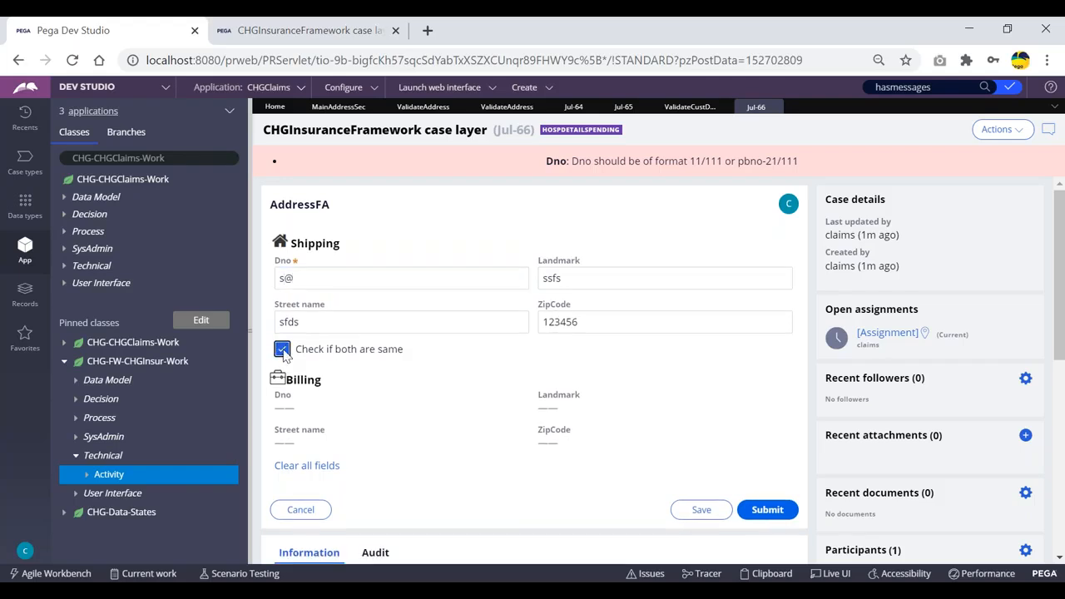
click(283, 350)
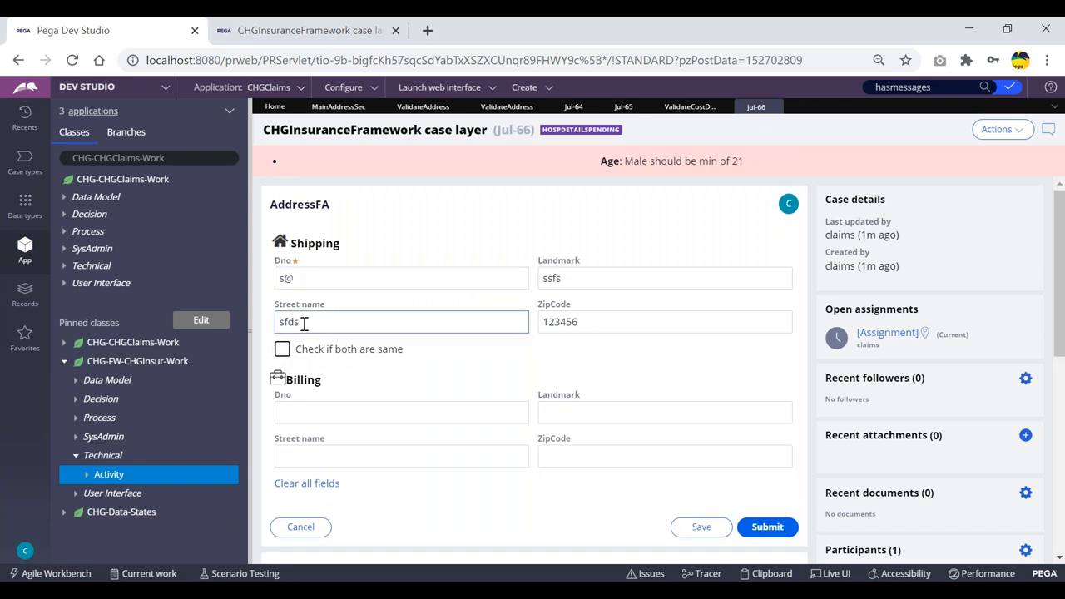
- Examine the shipping fields and the Age validation message on the Jul-66 address form
click(371, 283)
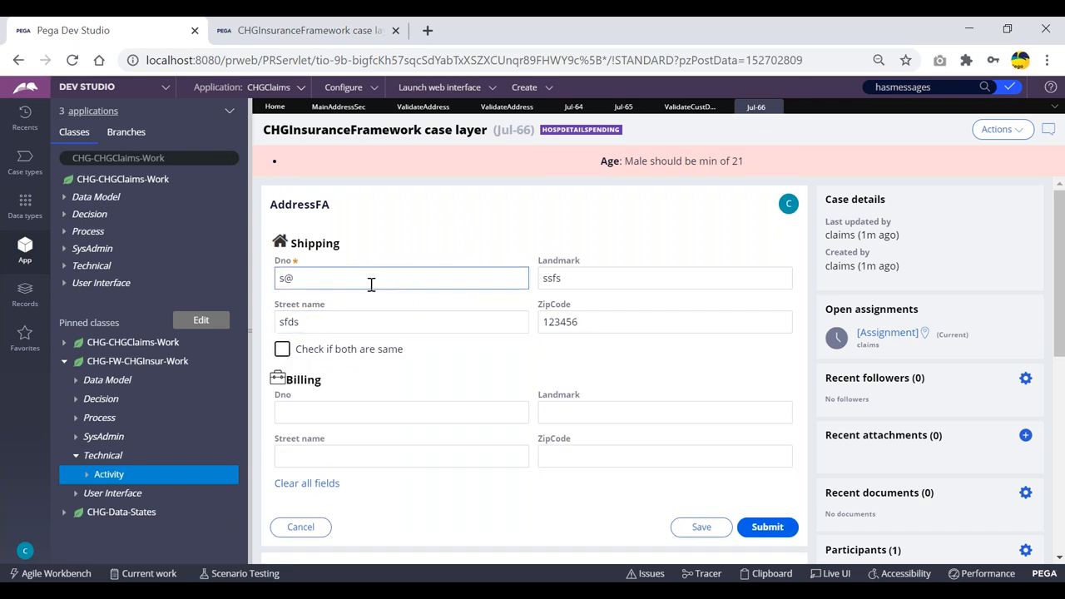
click(575, 278)
click(553, 322)
click(286, 323)
click(312, 272)
double_click(605, 161)
drag(654, 164, 600, 164)
click(766, 161)
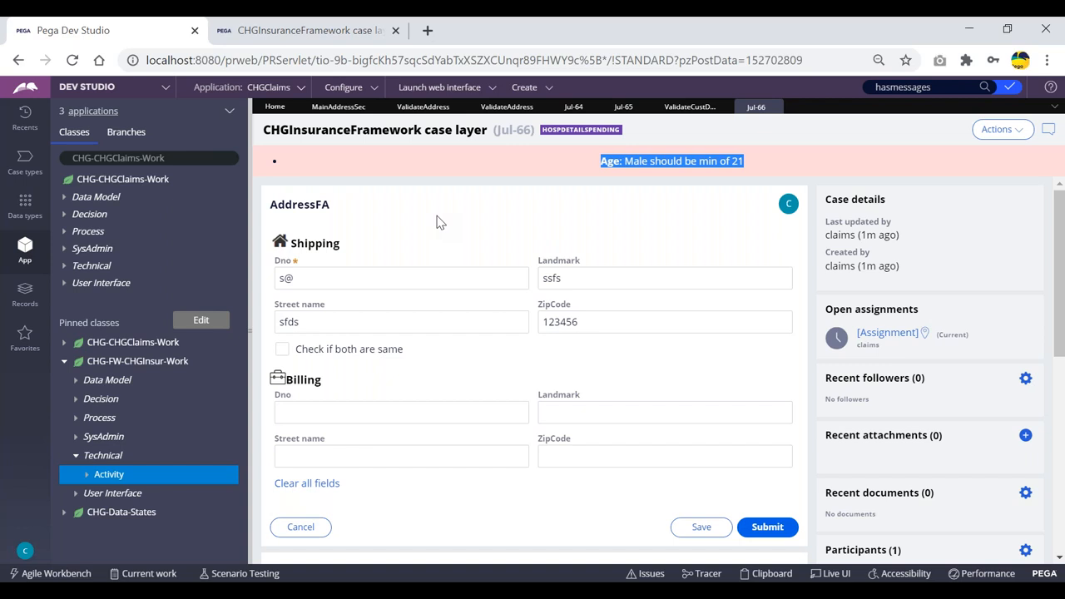
click(338, 106)
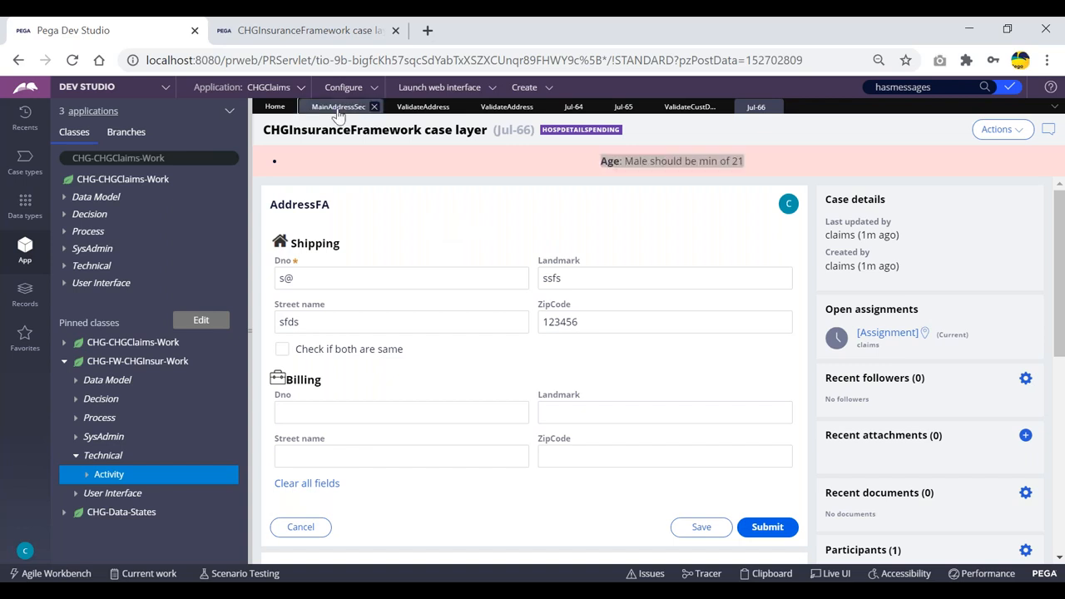
click(754, 107)
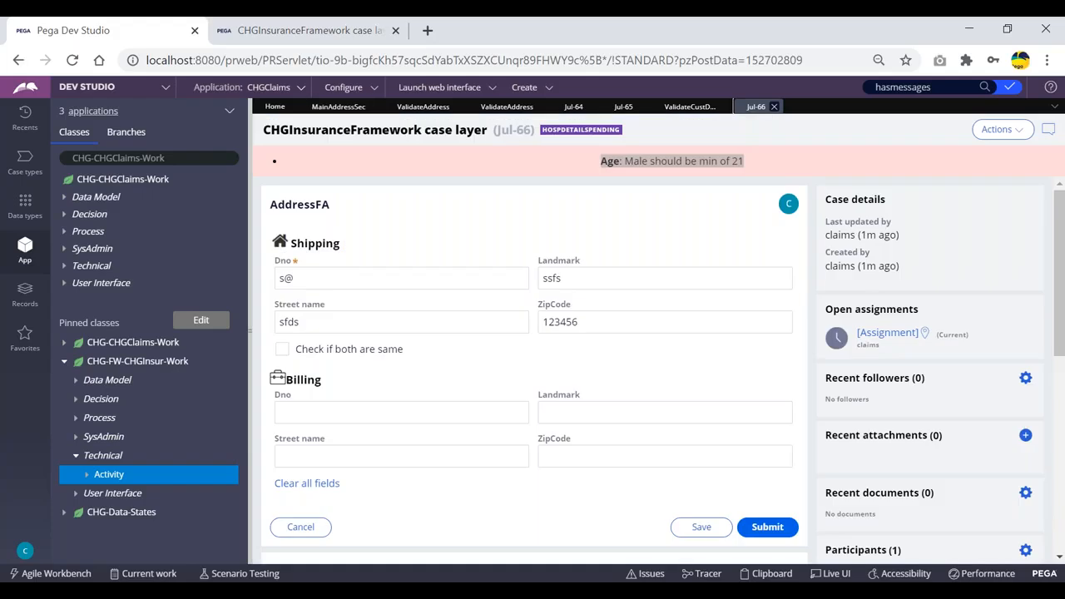
click(605, 166)
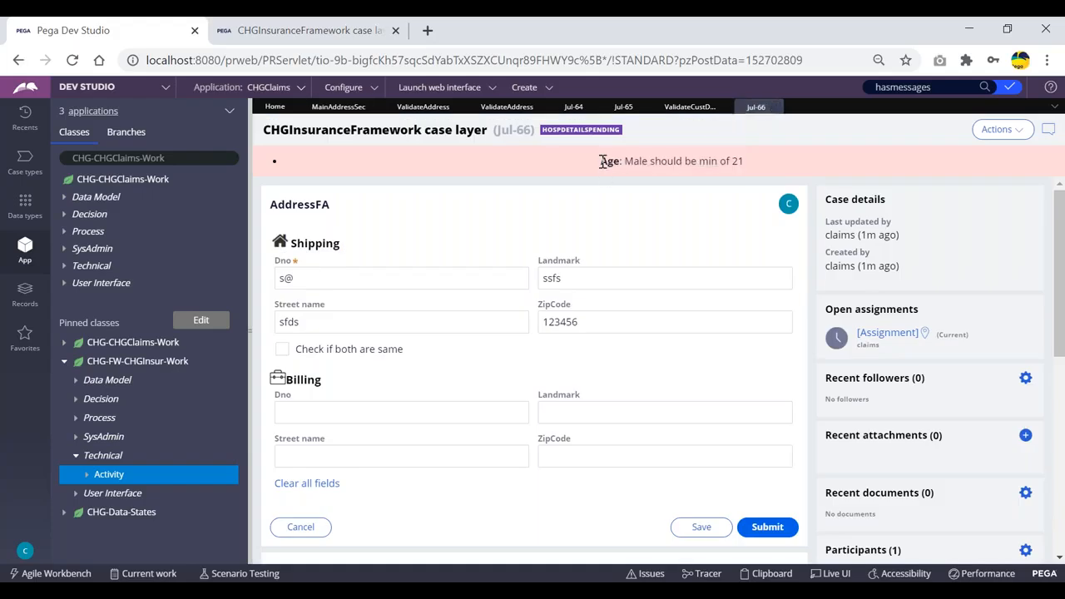
drag(601, 161, 744, 160)
click(712, 139)
- Switch to the Notepad notes and review the lines on Validate, Edit validate and Constraints rules
key(alt+Tab)
scroll(530, 258, up, 2)
click(542, 170)
drag(542, 171, 338, 171)
click(397, 170)
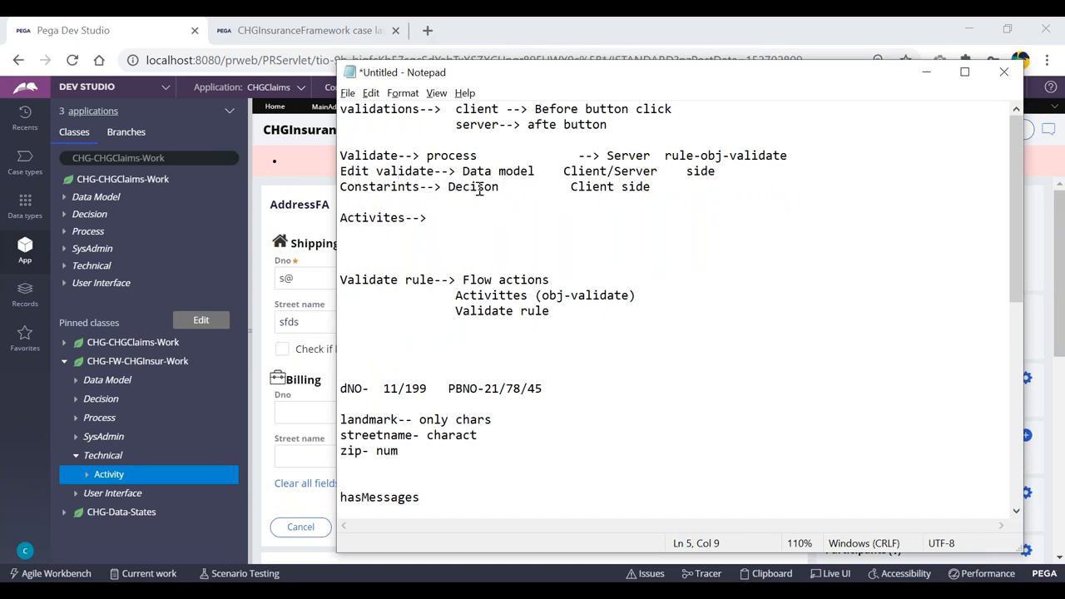
drag(512, 186, 338, 171)
click(494, 220)
click(718, 47)
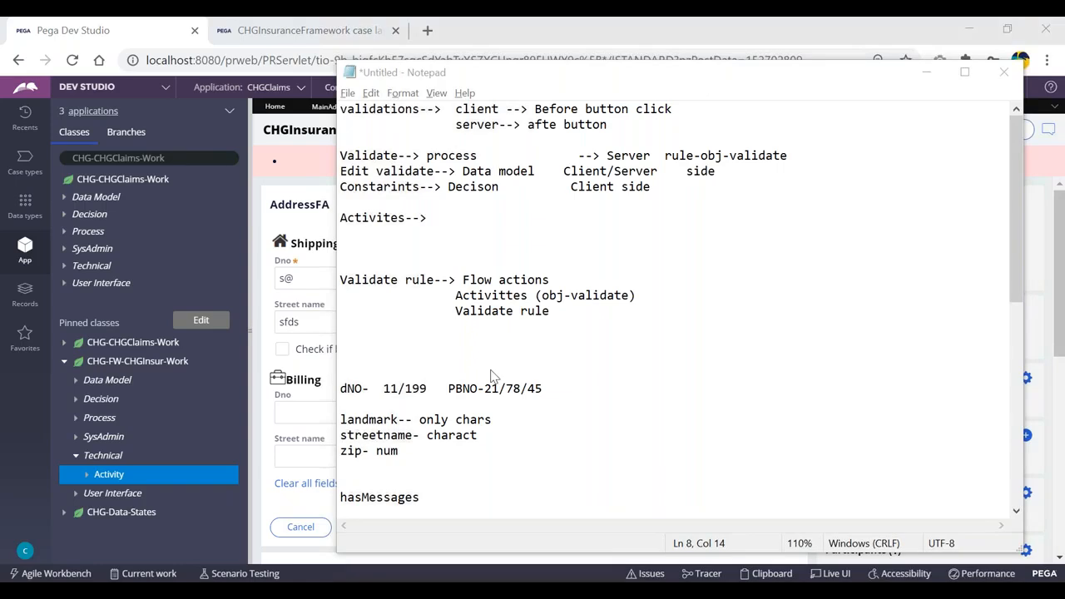